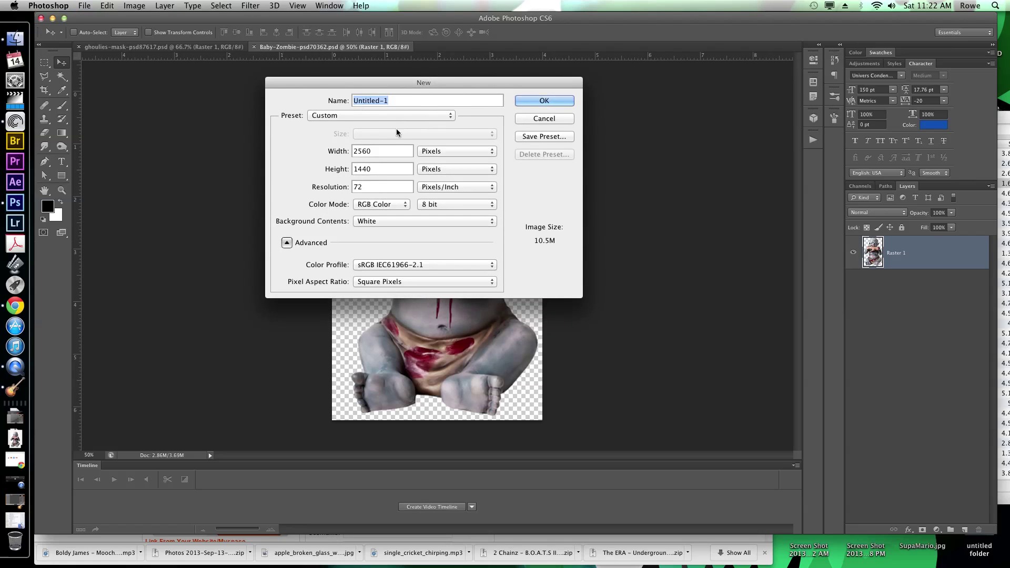
Step: Create a document from the 4.25 in X 6.25 in preset and invert its white background to black
left_click(394, 115)
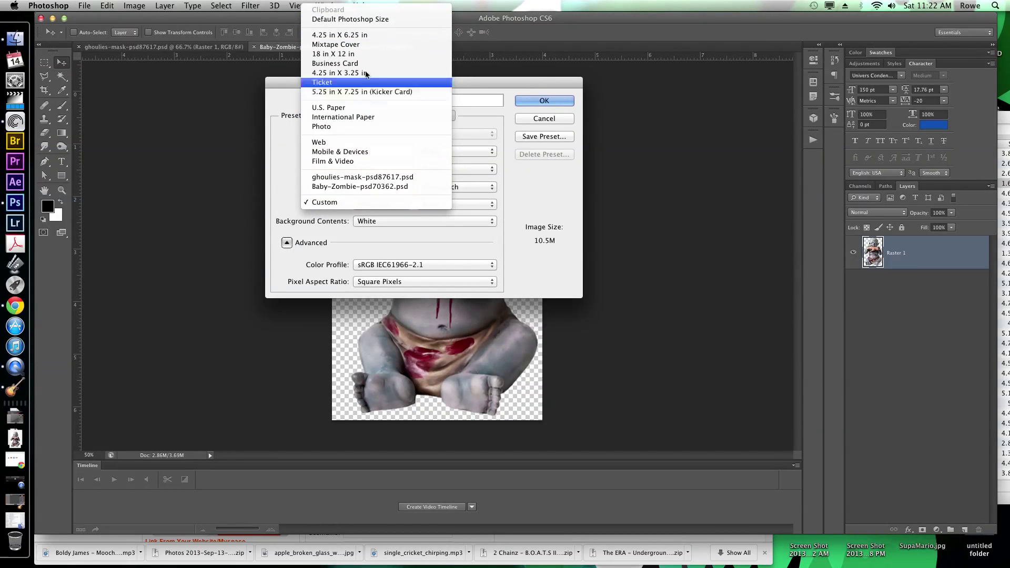
left_click(361, 35)
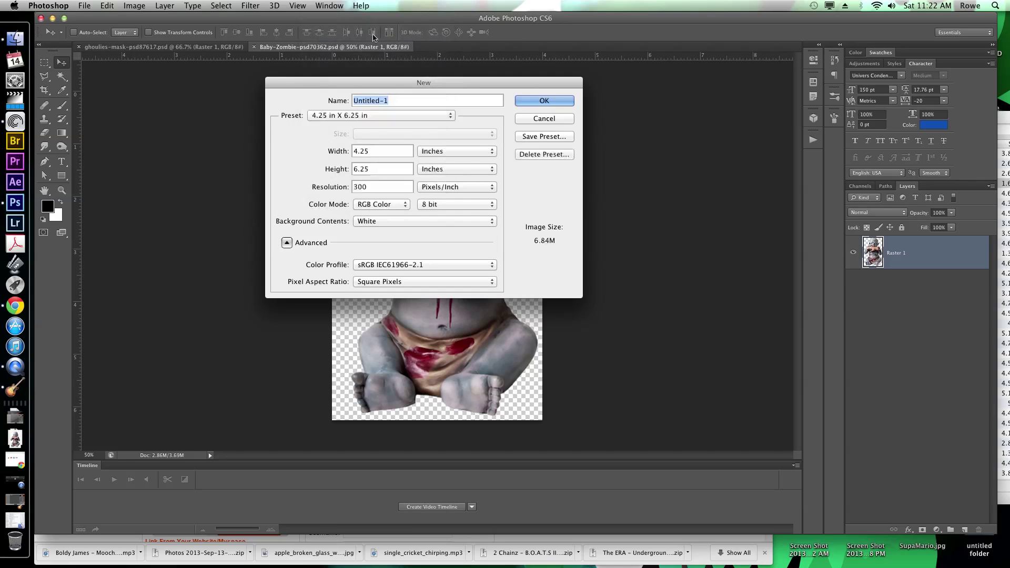
left_click(545, 100)
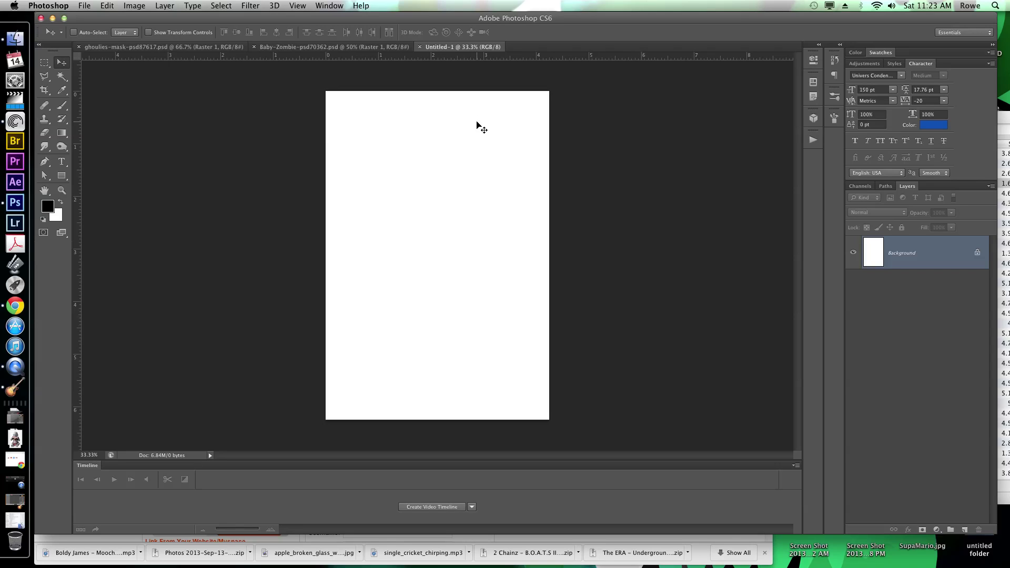
key("super+i")
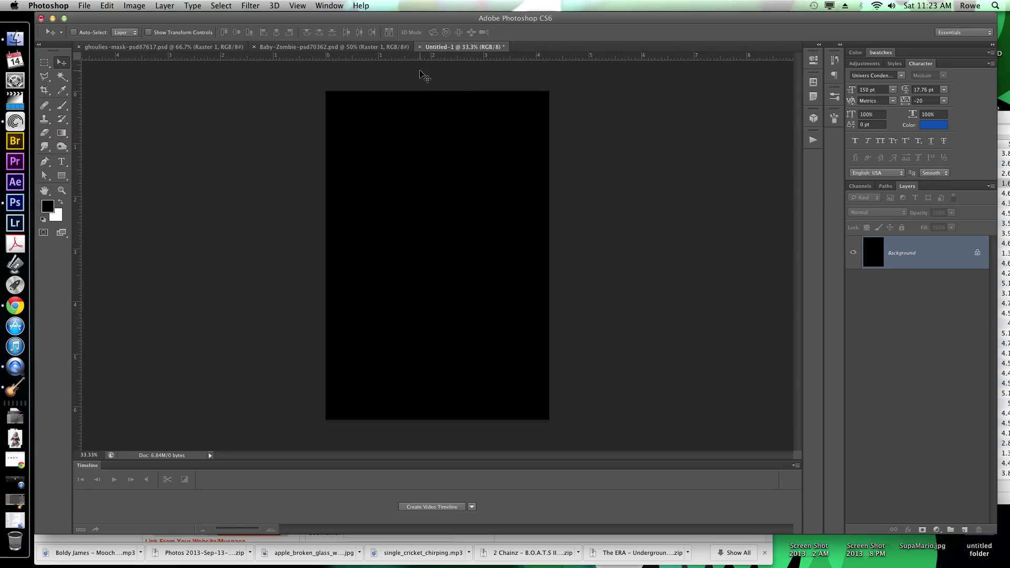
Step: Copy the green mask from the ghoulies-mask file into the new black document and place it near the page's upper edge
left_click(381, 49)
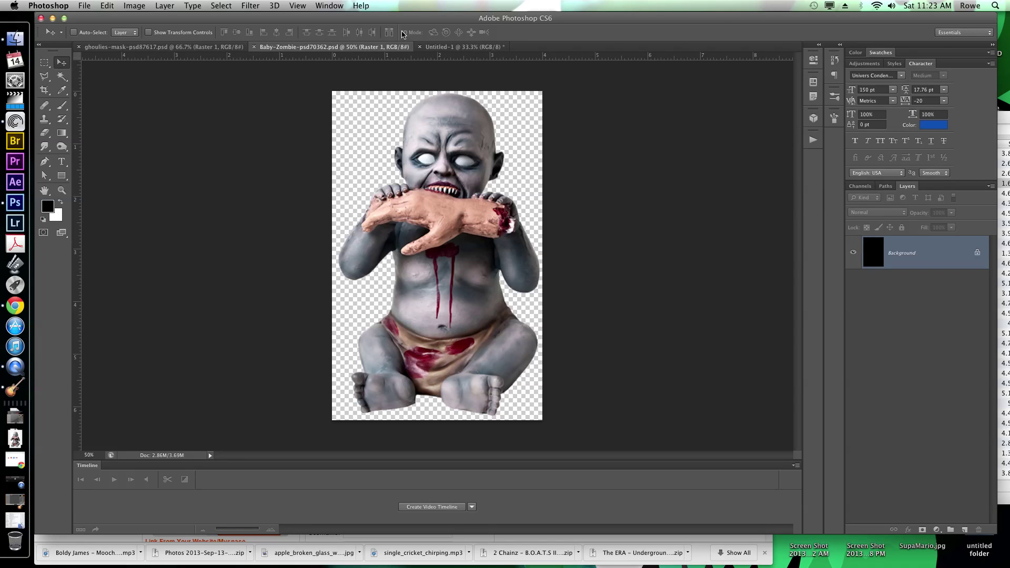
left_click(144, 48)
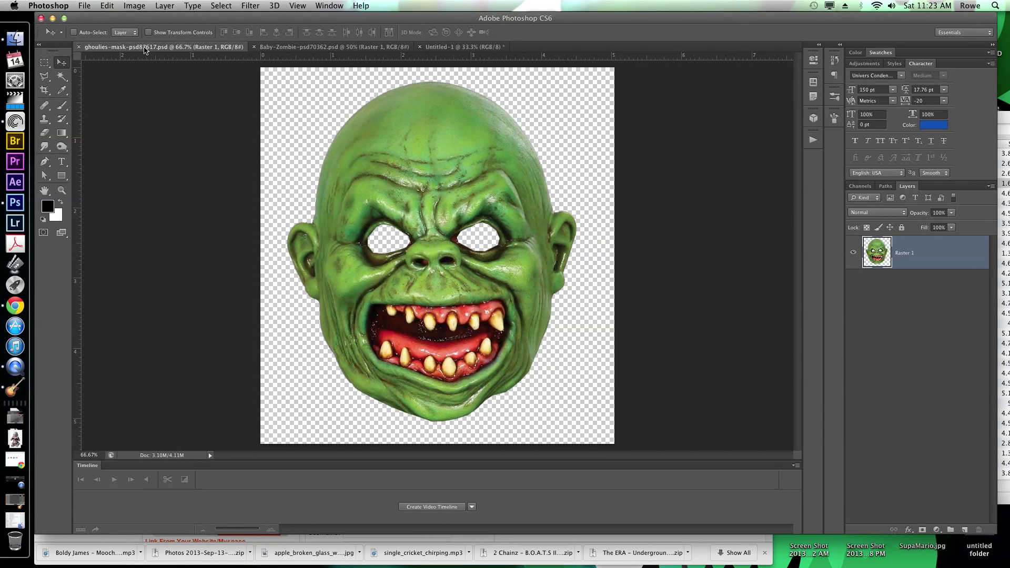
left_click(304, 47)
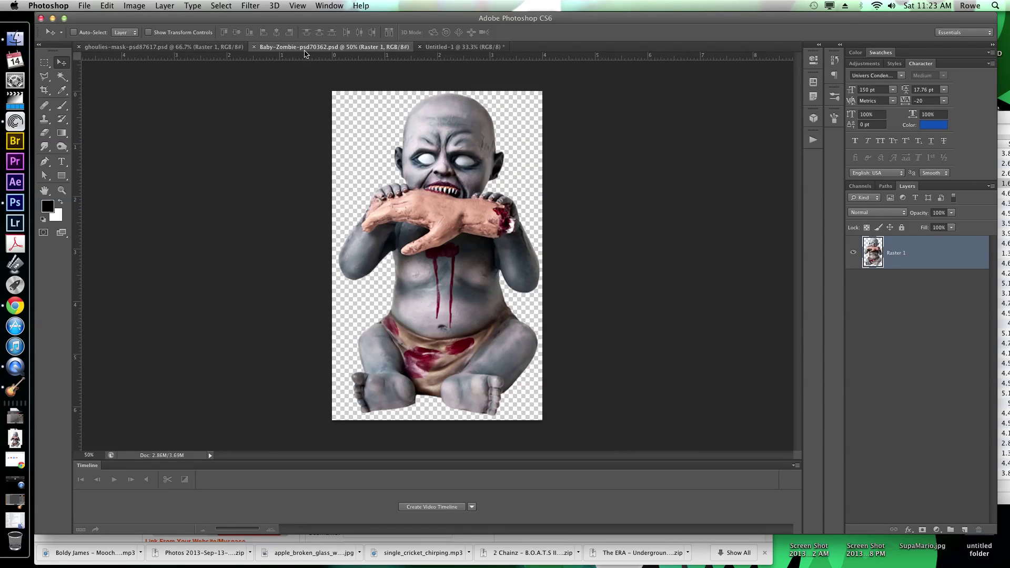
left_click(173, 48)
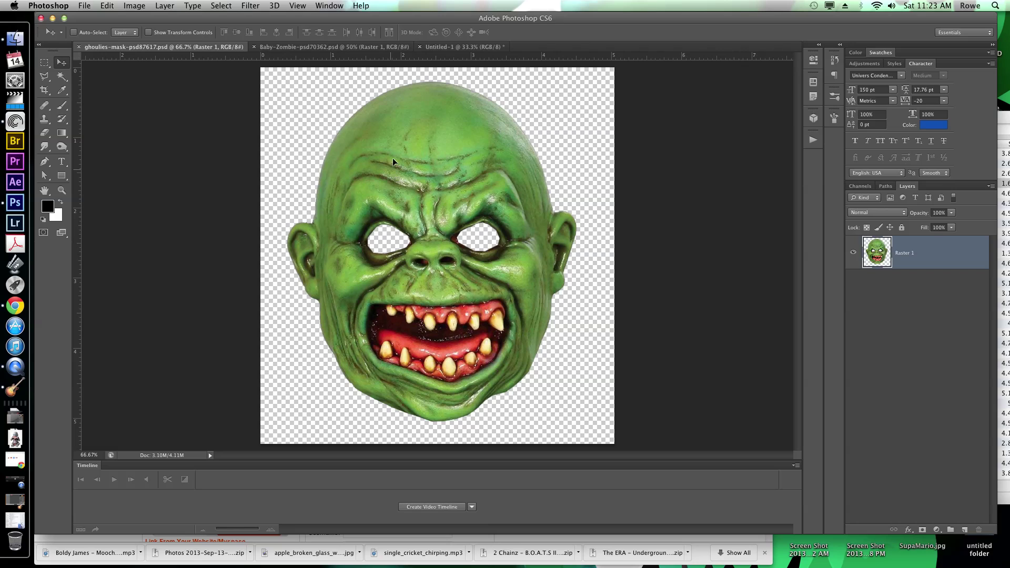
left_click_drag(392, 158, 452, 200)
left_click_drag(449, 250, 445, 175)
Step: Scale the mask down proportionally to about 60% and move it toward the horizontal middle of the page
key("ctrl+t")
left_click_drag(506, 269, 448, 200)
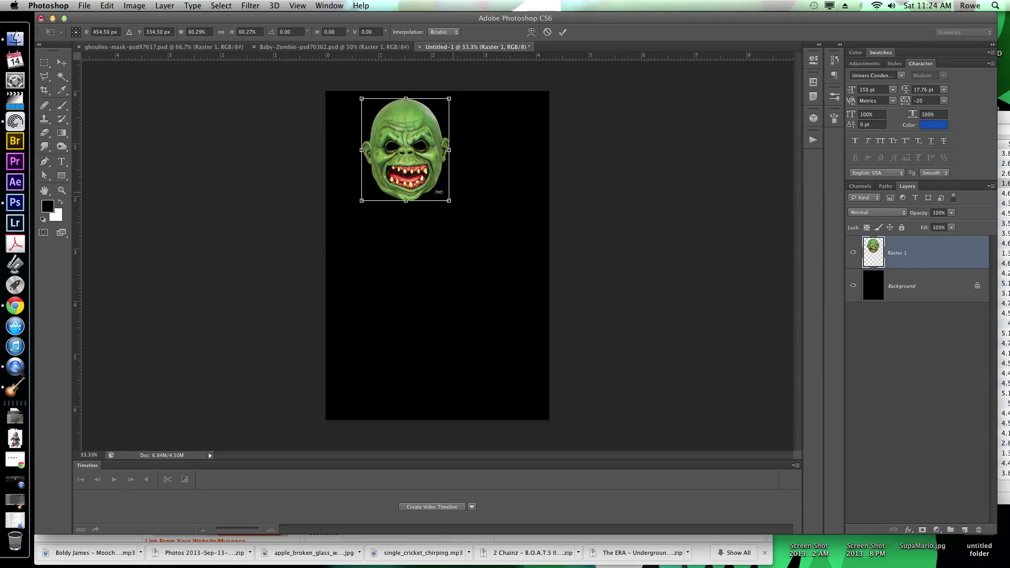
key("Return")
left_click_drag(407, 164, 431, 181)
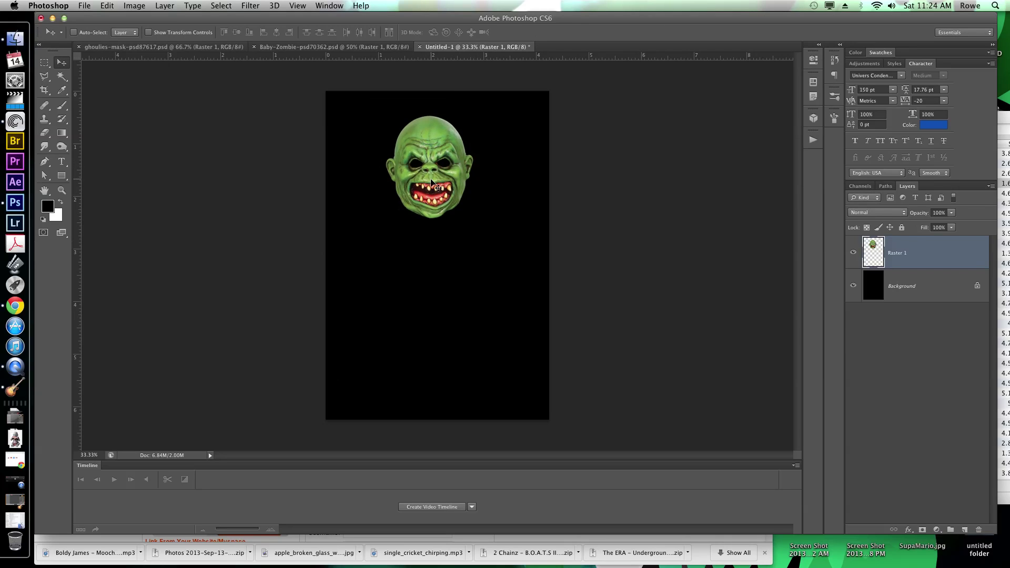
Step: Shrink the mask slightly more and center it horizontally just above the middle of the page, leaving room above
key("ctrl+t")
left_click_drag(473, 219, 453, 198)
key("Return")
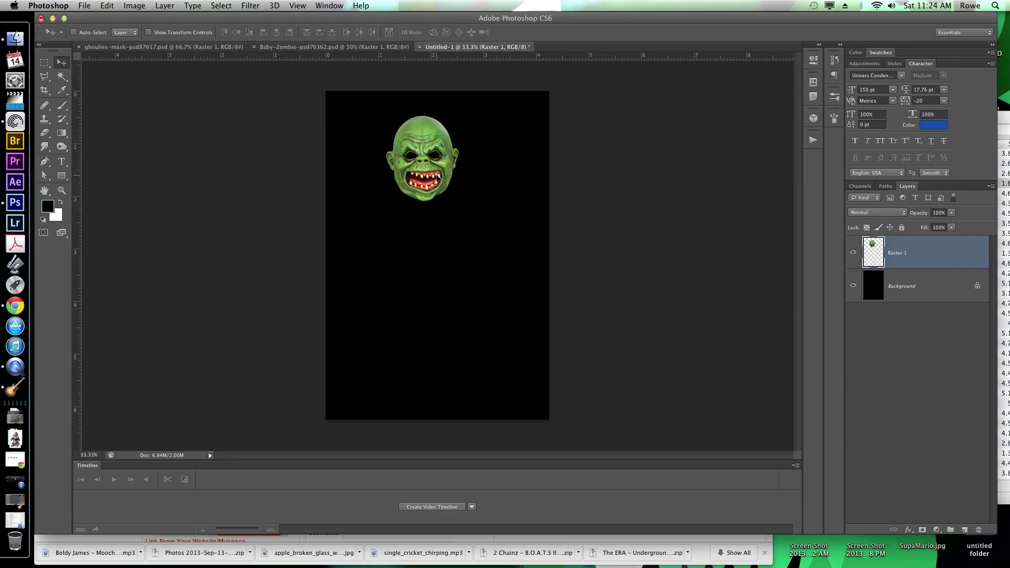
left_click_drag(436, 167, 449, 199)
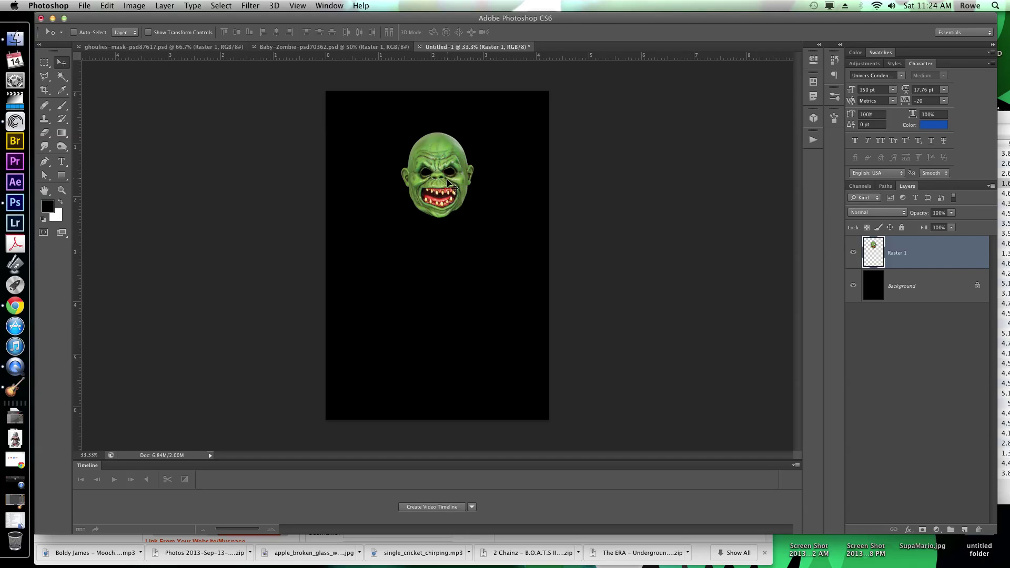
left_click_drag(449, 181, 451, 242)
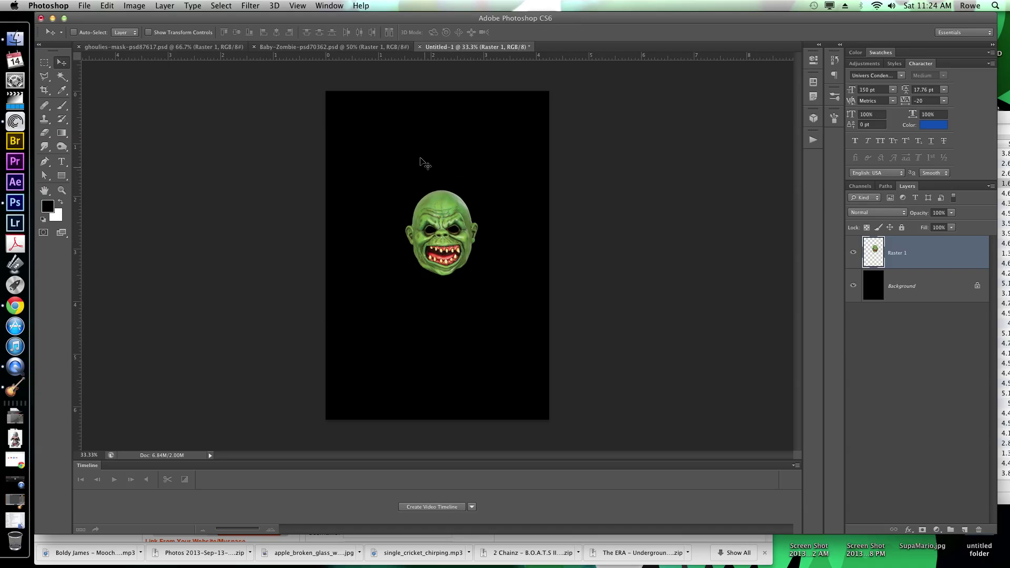
Step: Add the white text "Halloween" above the mask and set its size to 72 pt, positioned within the page
key("t")
key("x")
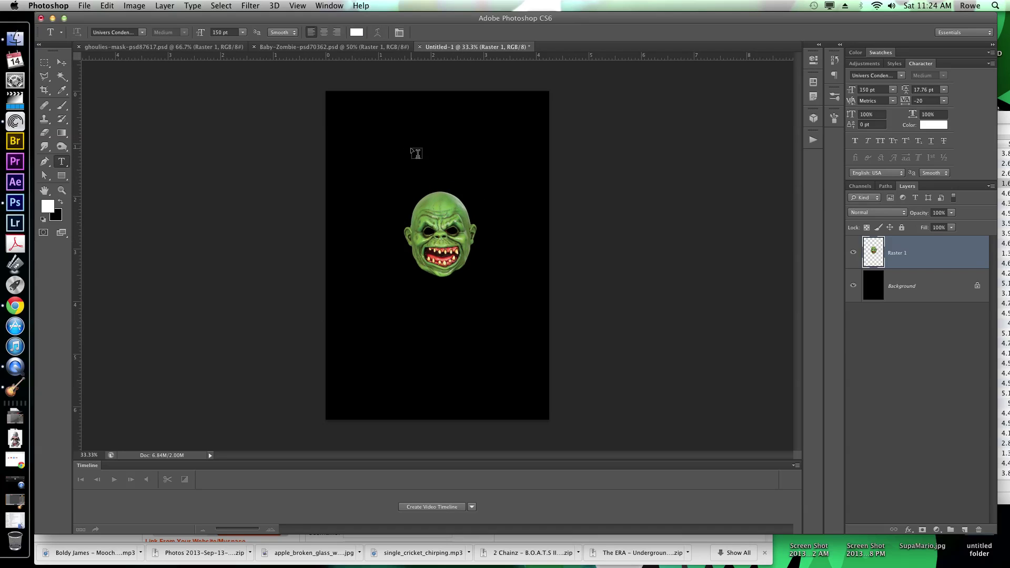
left_click(386, 136)
type("H")
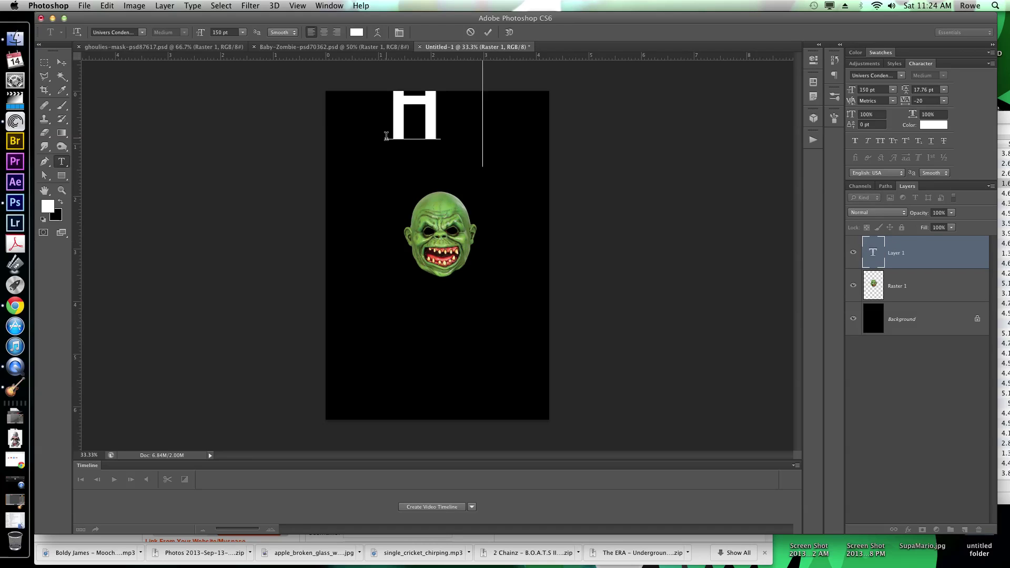
type("alloween")
key("super+a")
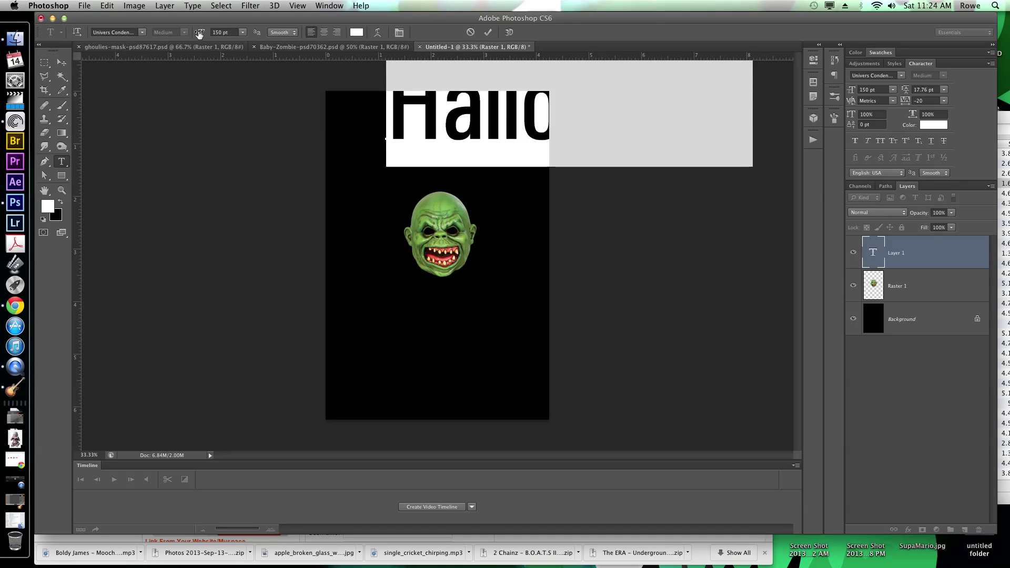
left_click_drag(199, 32, 157, 33)
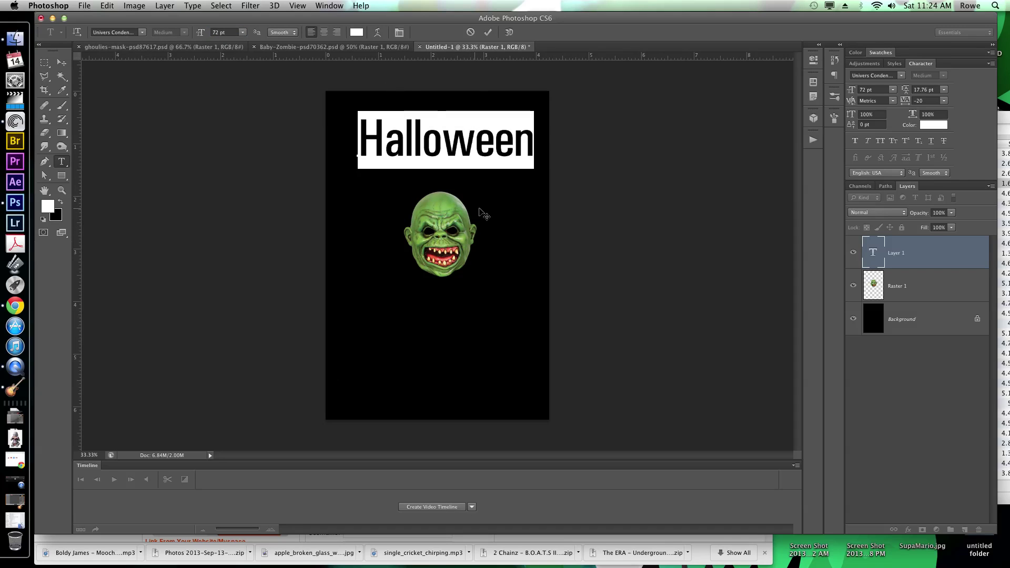
Step: Change the Halloween text's font to Plasma Drip BRK
left_click(899, 75)
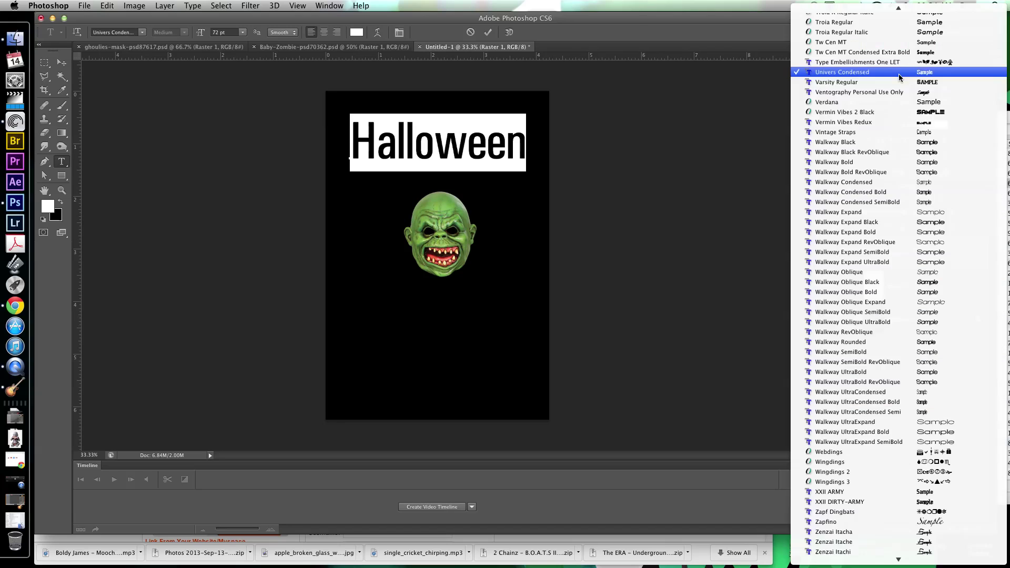
scroll(896, 168, "up", 10)
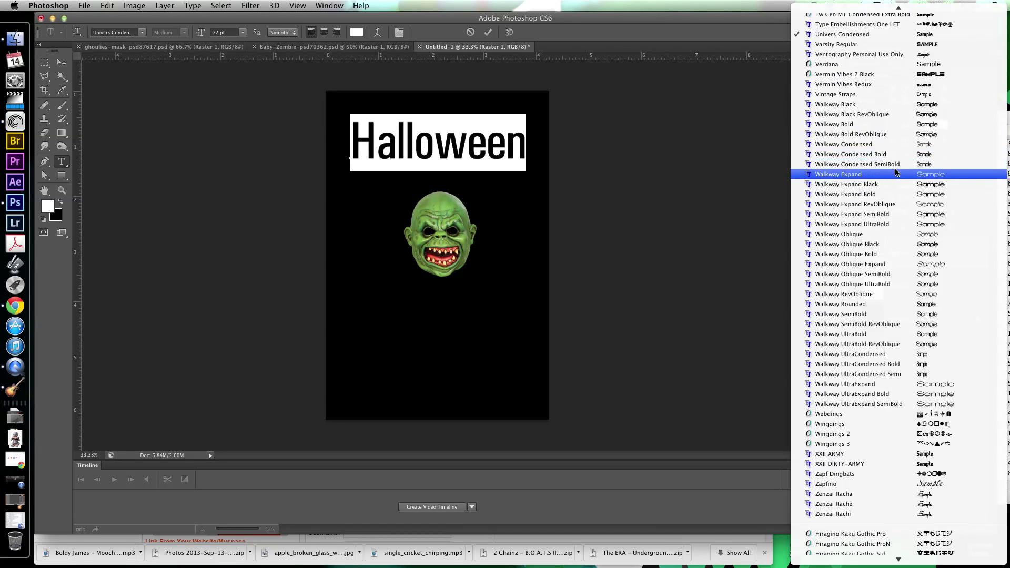
scroll(897, 168, "up", 11)
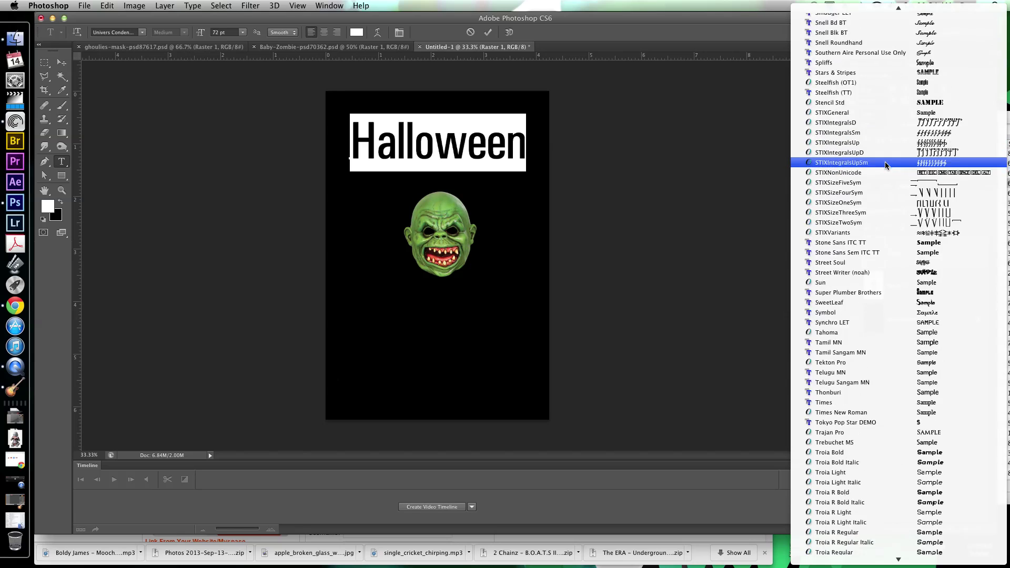
scroll(884, 164, "up", 8)
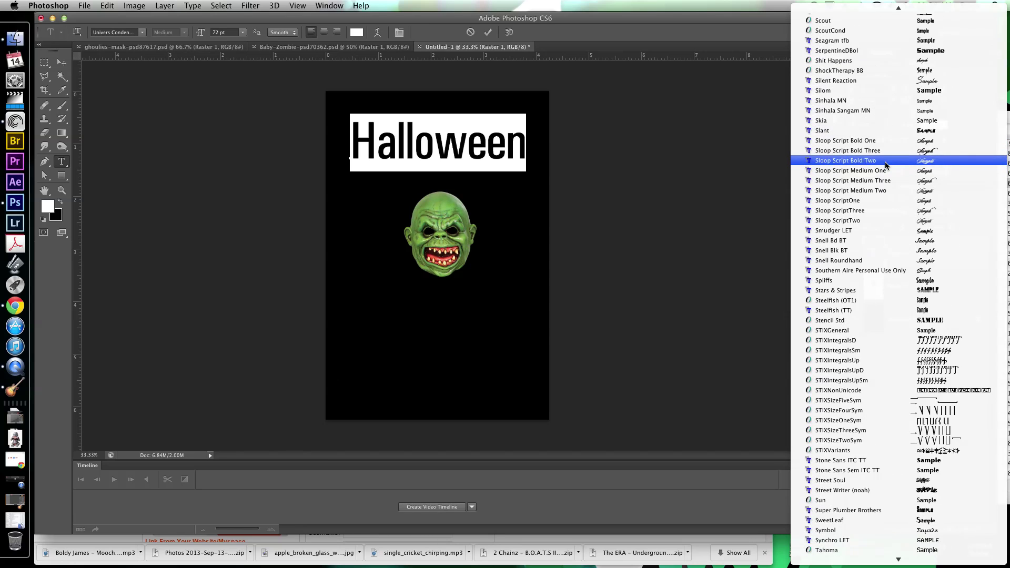
scroll(889, 195, "up", 3)
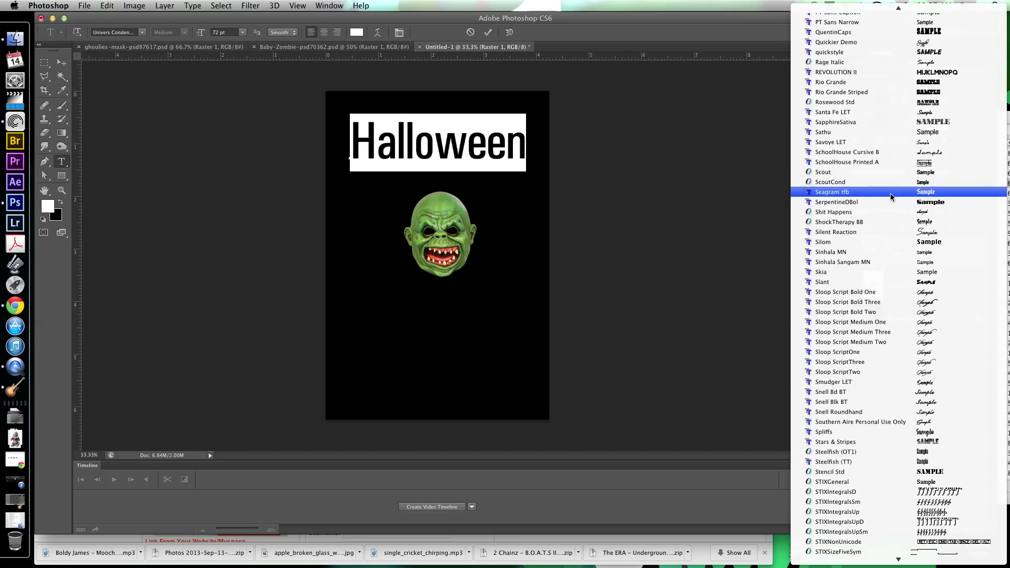
scroll(889, 196, "up", 3)
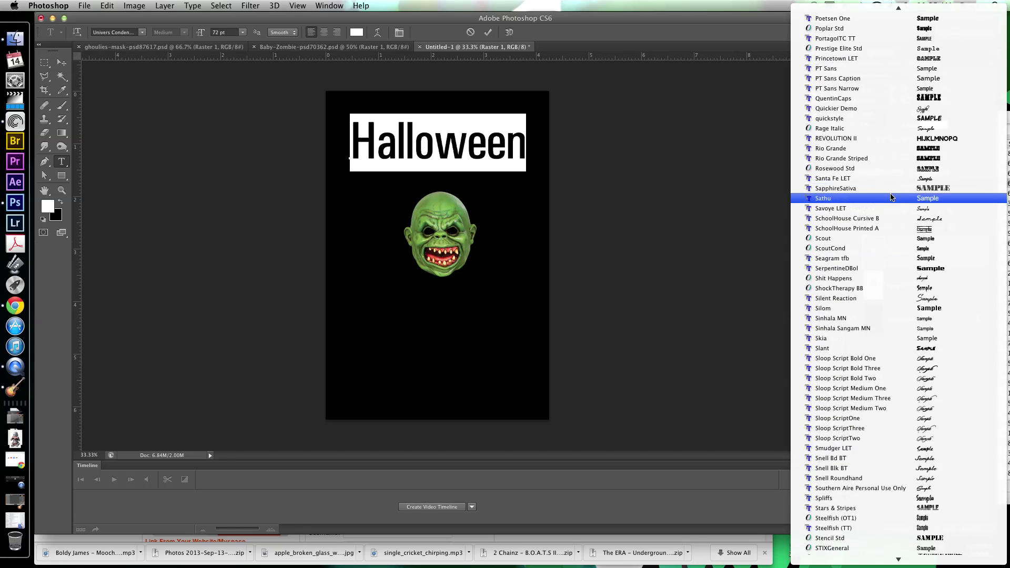
scroll(890, 197, "up", 2)
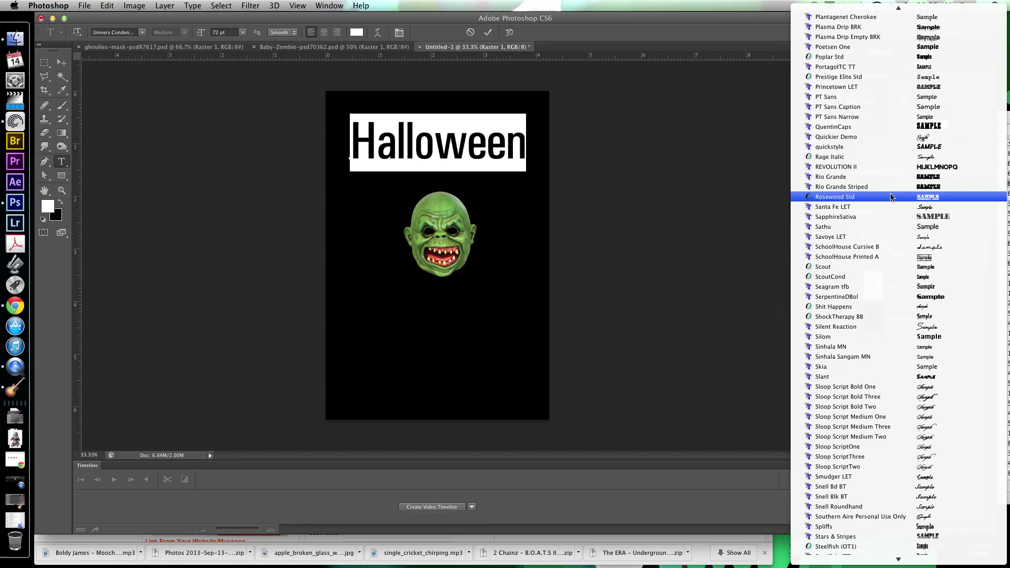
scroll(890, 196, "up", 2)
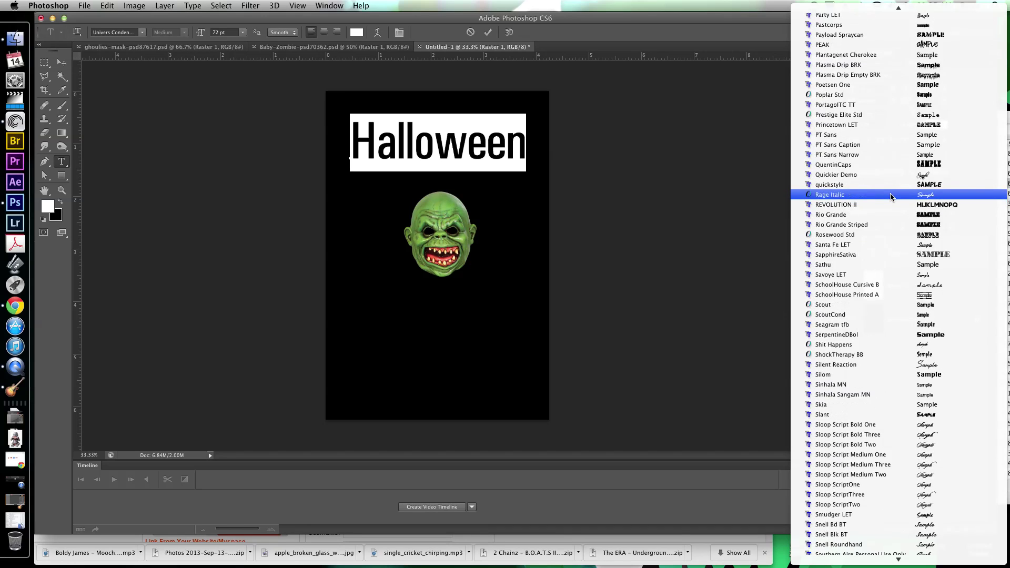
left_click(856, 65)
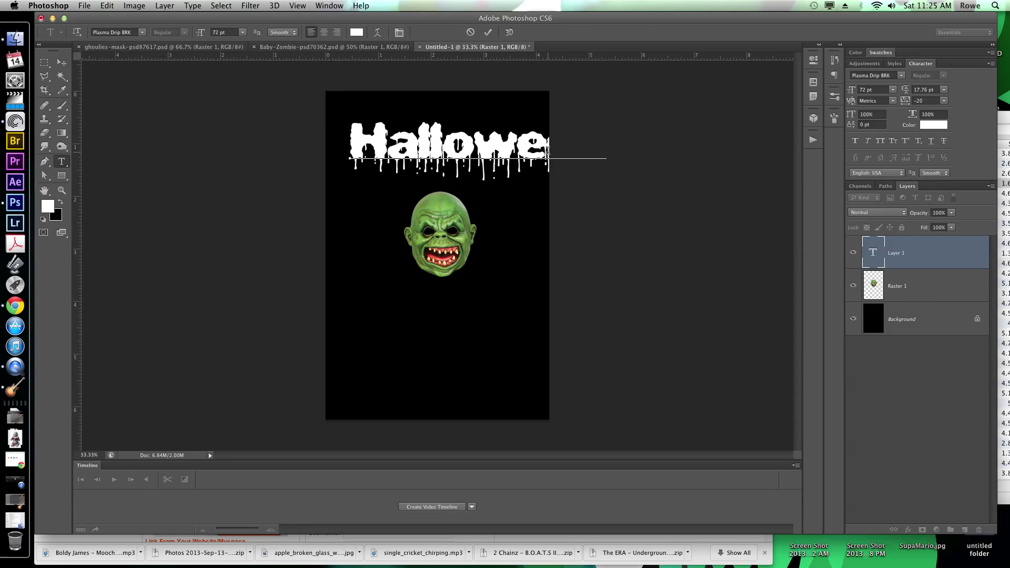
Step: Set the Halloween text's size to 49 pt and move it slightly higher above the mask
double_click(547, 150)
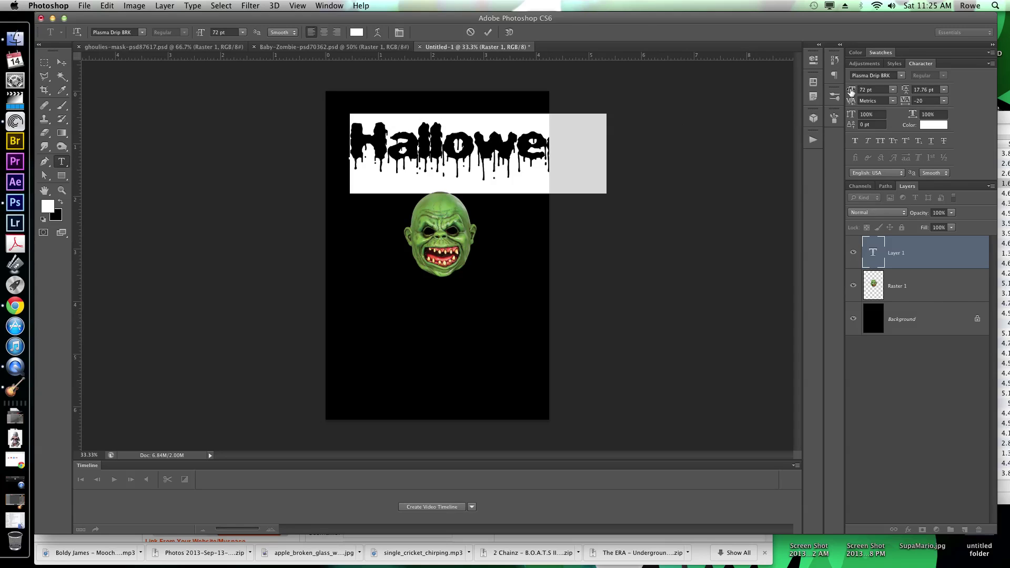
left_click_drag(852, 91, 837, 94)
type("49")
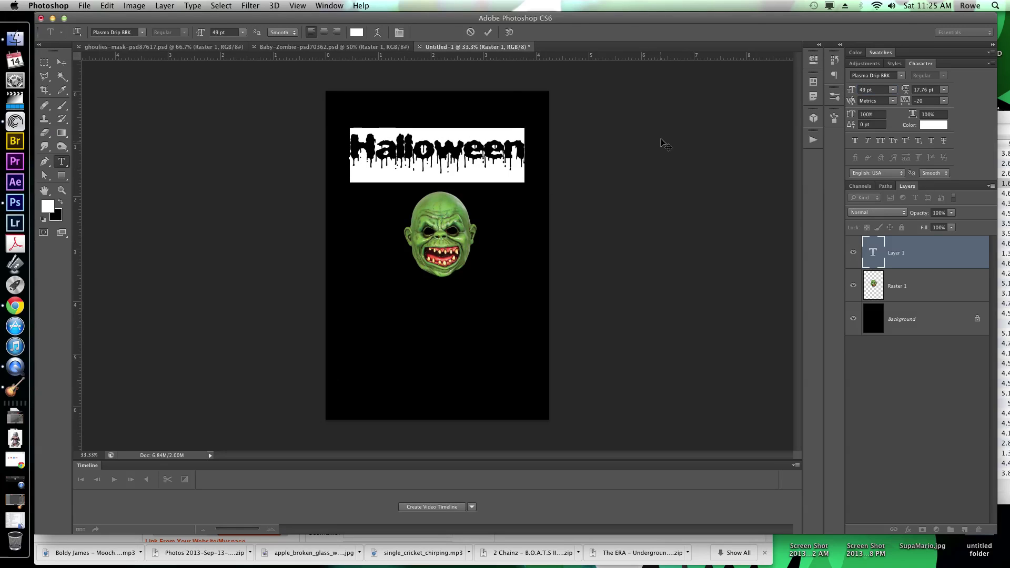
key("Return")
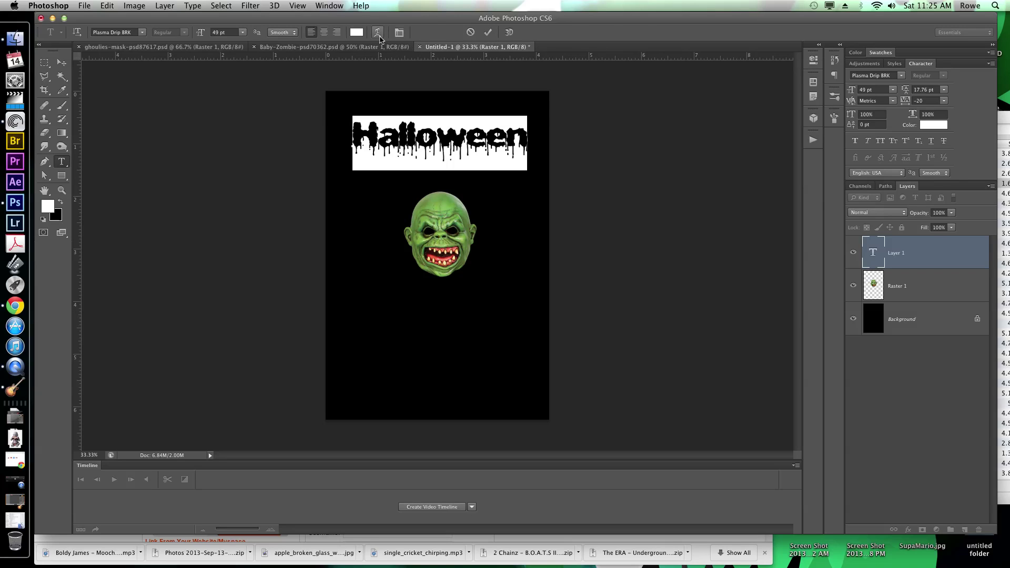
Step: Warp the Halloween text with the Arch style, keeping the warp dialog clear of the text
left_click(377, 33)
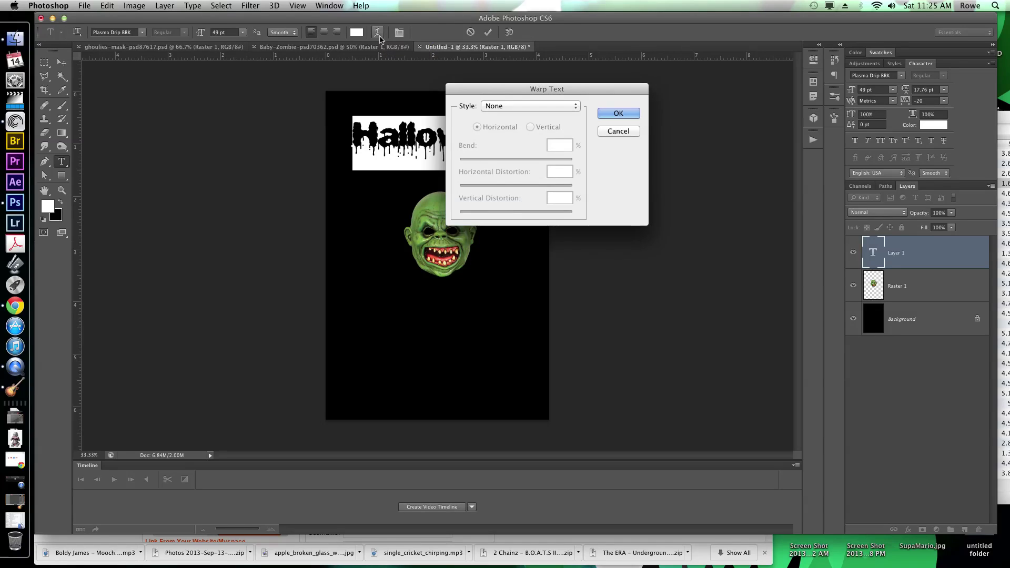
left_click(515, 106)
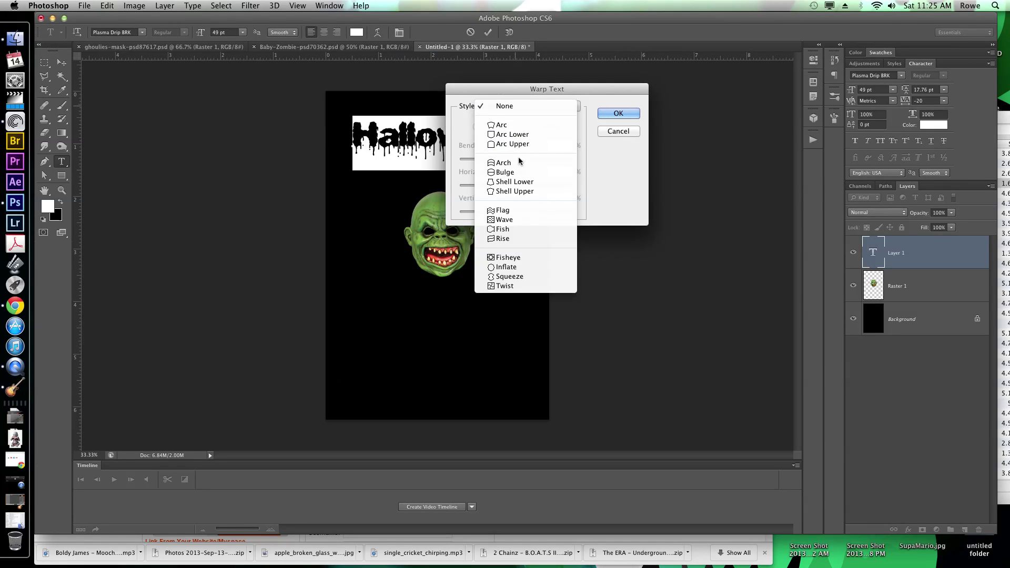
left_click(514, 92)
left_click_drag(514, 92, 605, 90)
left_click_drag(605, 90, 606, 90)
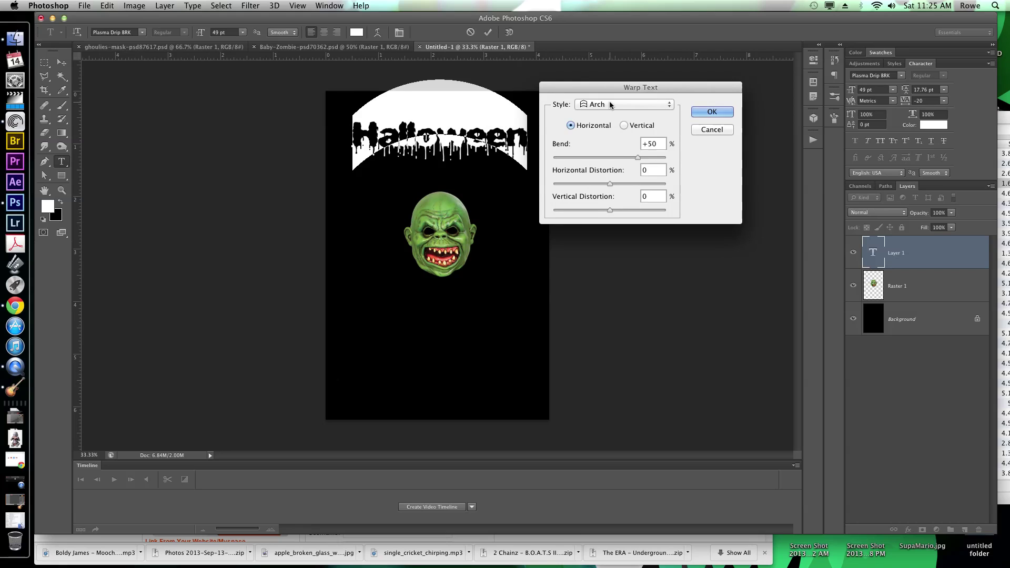
Step: Try the Arc warp style on the Halloween text with a +19% bend
left_click(610, 104)
left_click(594, 67)
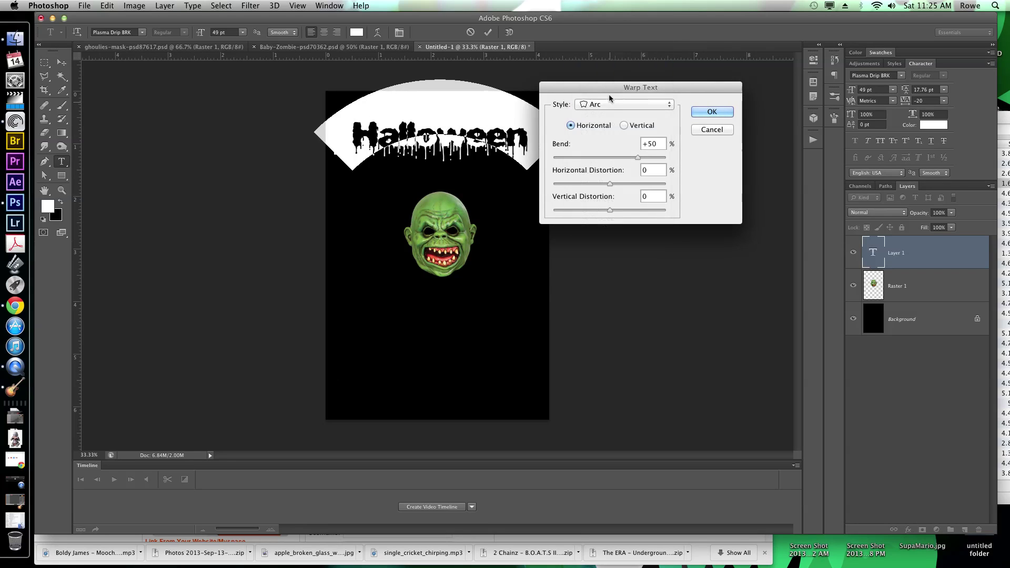
left_click(621, 158)
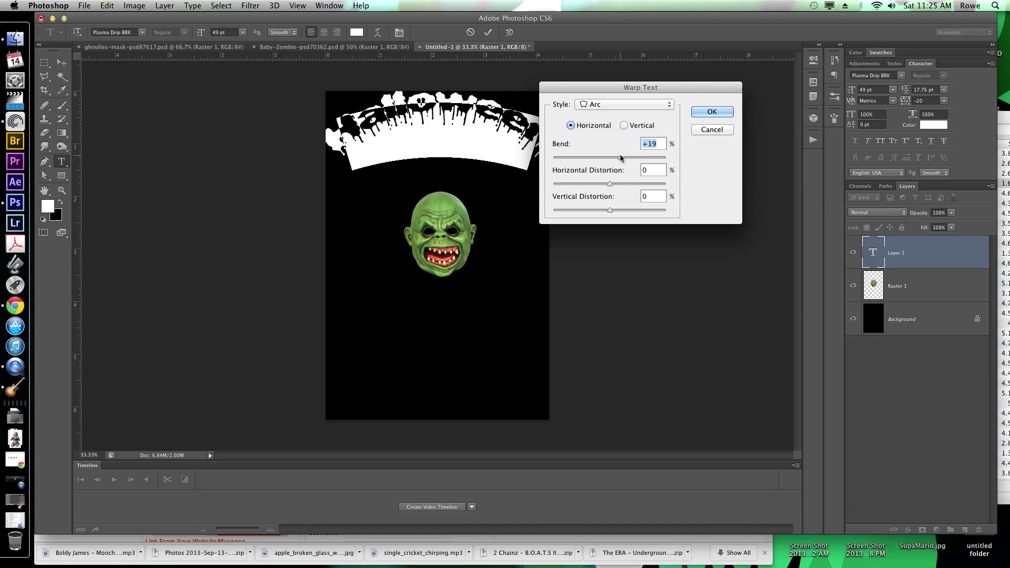
Step: Warp the Halloween text with the Arch style and a horizontal bend of +14%
left_click(613, 108)
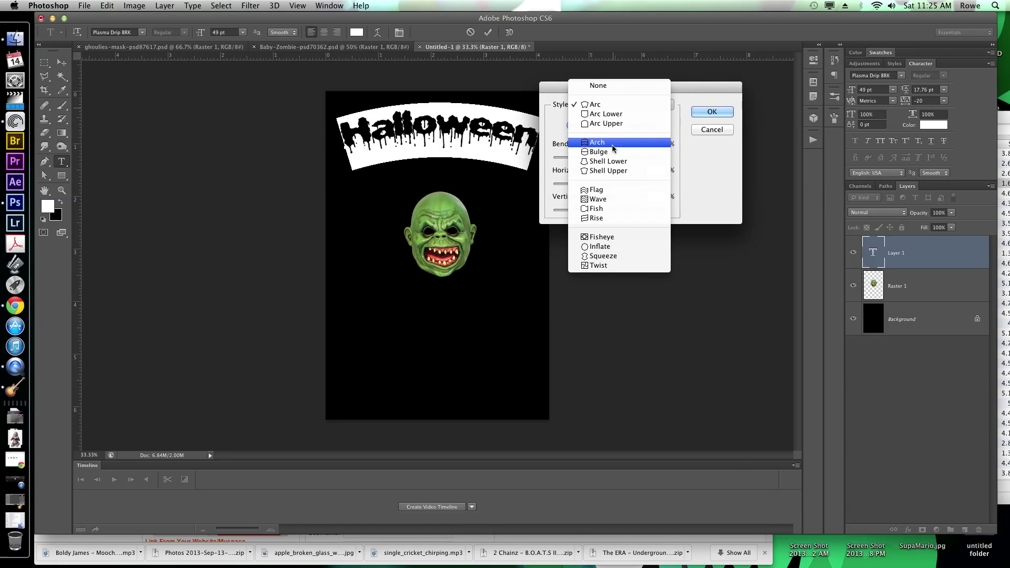
left_click(612, 143)
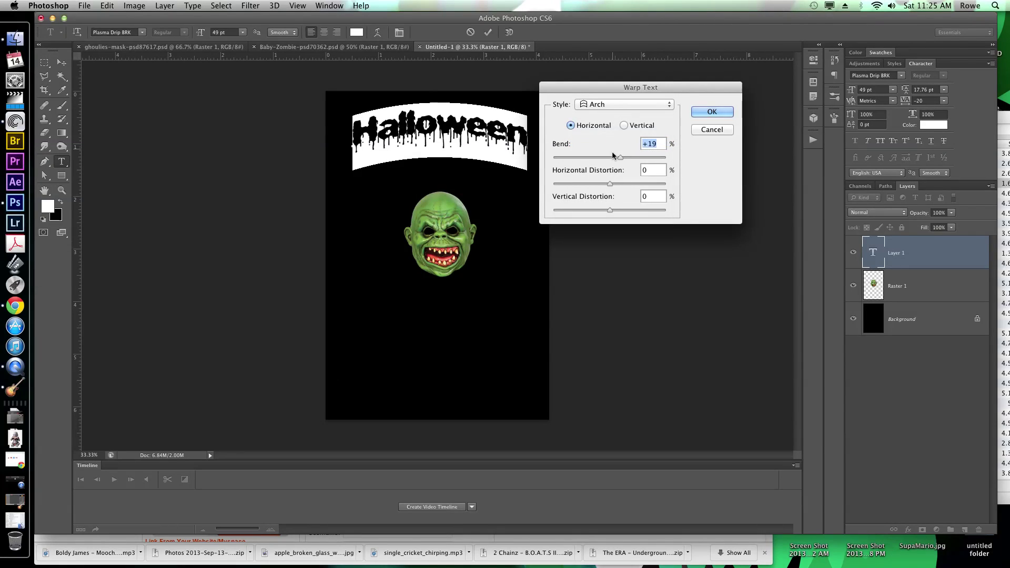
left_click(616, 158)
left_click_drag(616, 158, 617, 157)
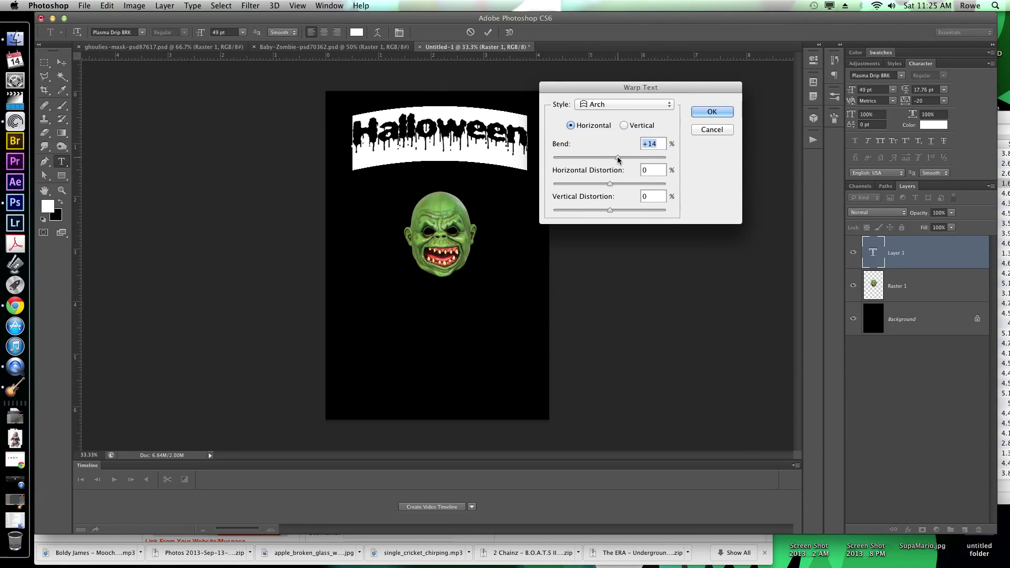
left_click(712, 111)
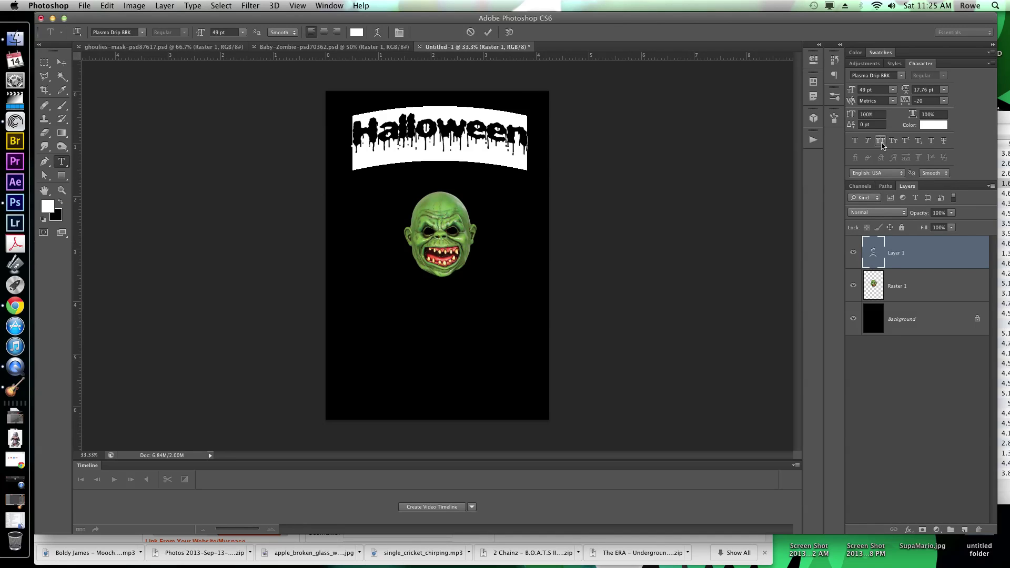
Step: Make the Halloween text all caps at 40 pt and move it down to just above the mask
left_click(880, 141)
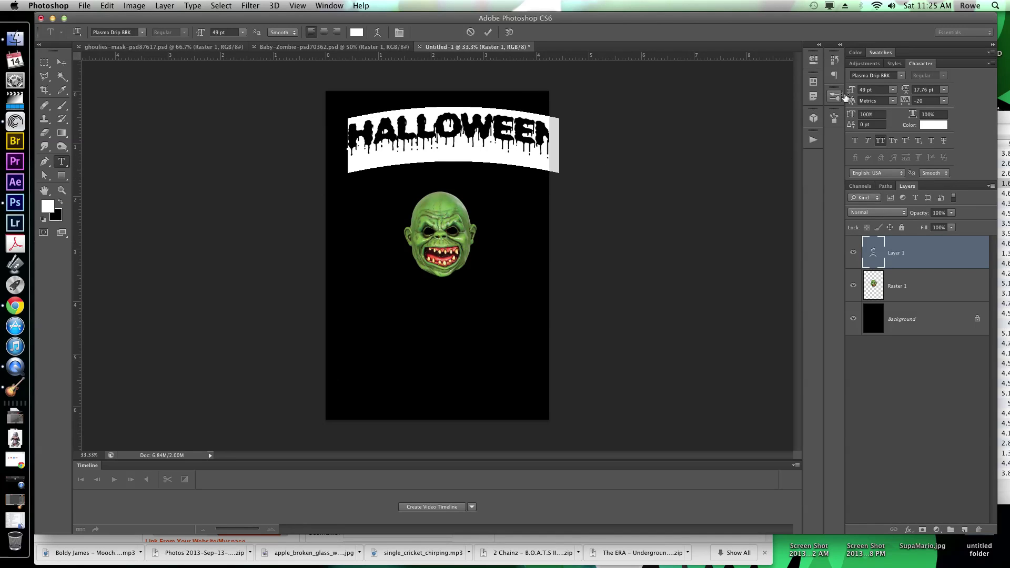
left_click_drag(853, 92, 818, 98)
left_click_drag(581, 99, 586, 121)
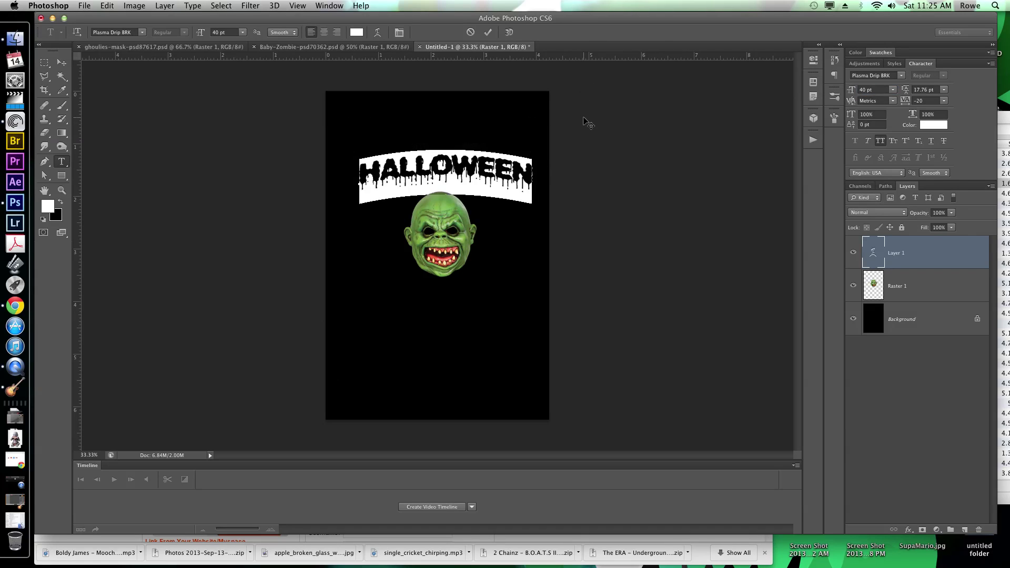
Step: Replace the title text with "PARTY" at 57 pt and position it centred above the mask
type("PARTY")
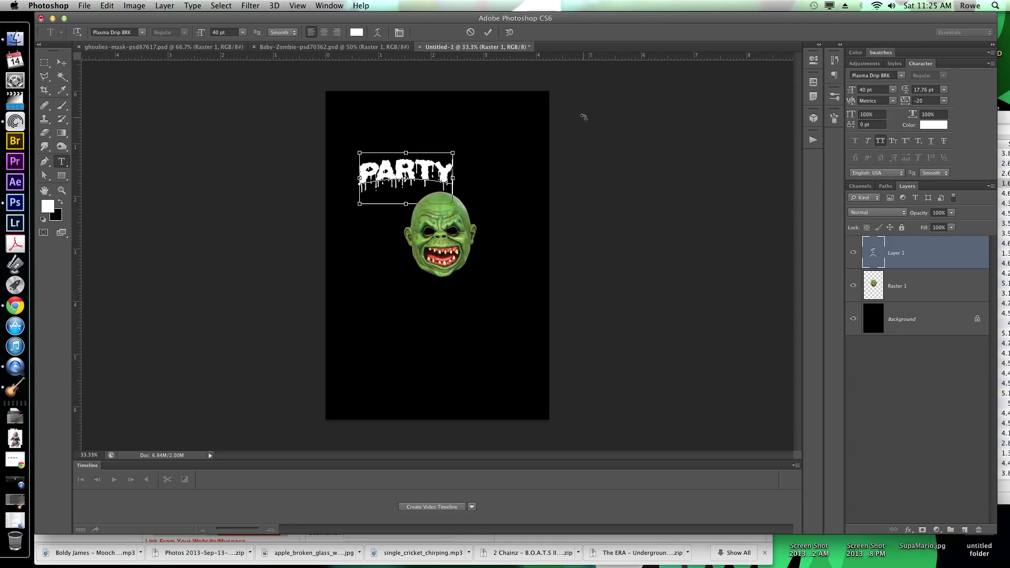
key("super+a")
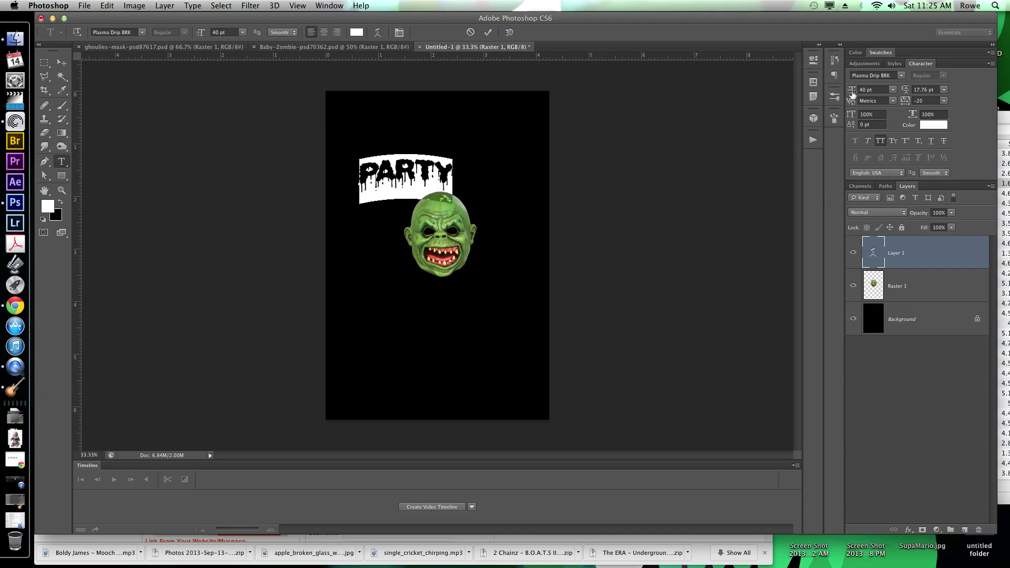
left_click_drag(852, 94, 861, 94)
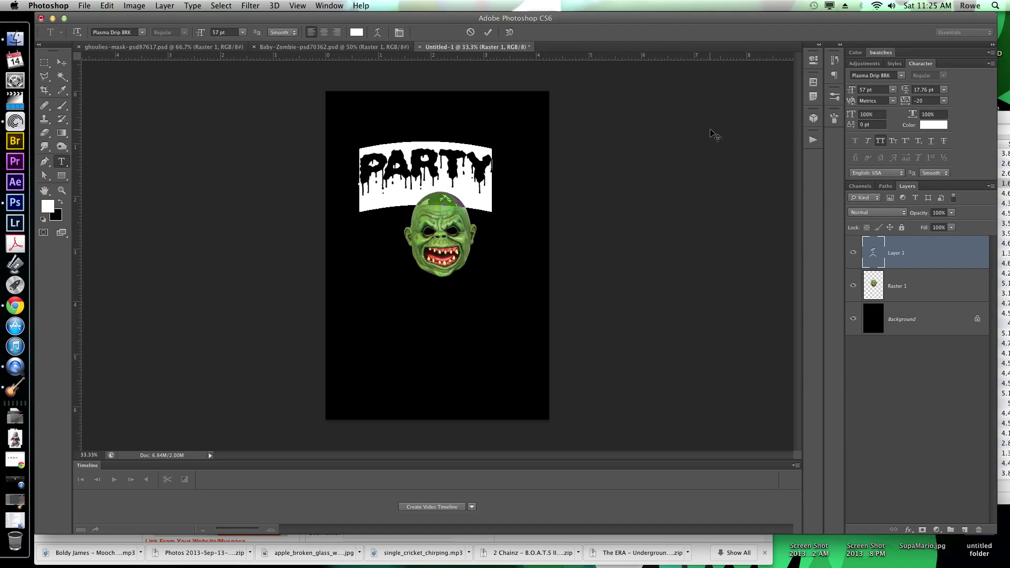
left_click_drag(710, 129, 727, 135)
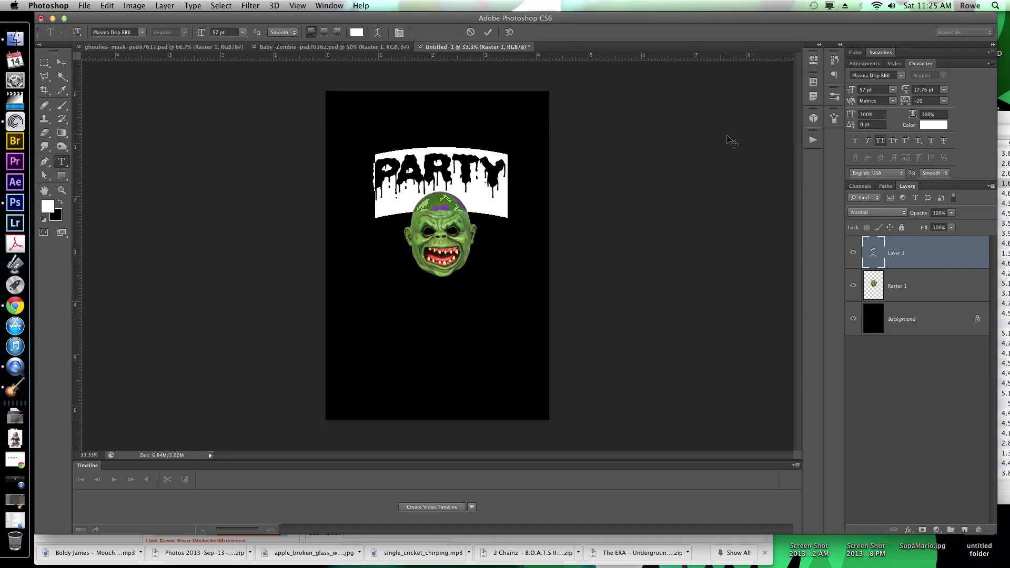
key("super+h")
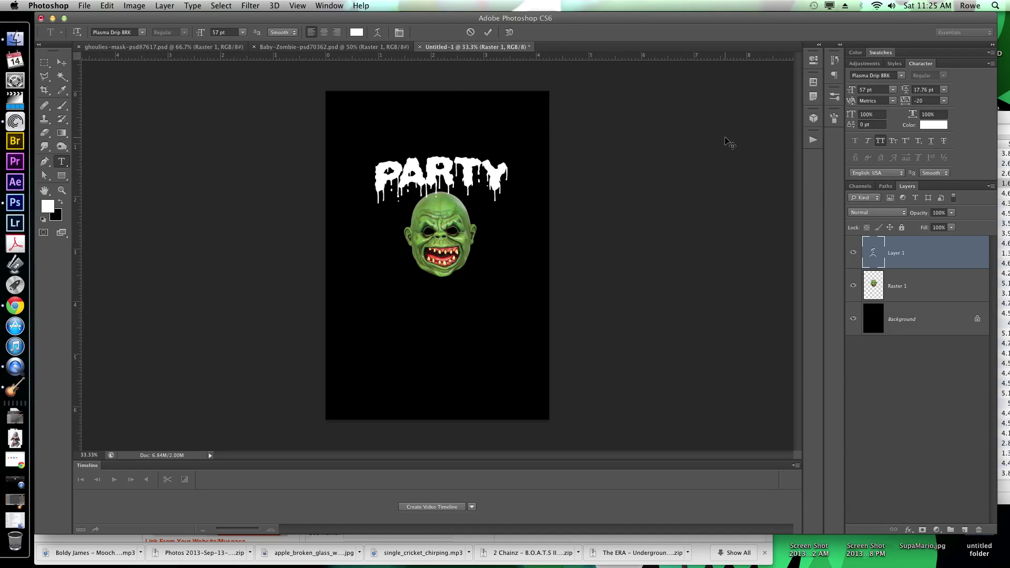
key("super+Return")
Step: Recolour the PARTY text with the bright yellow-green swatch
key("i")
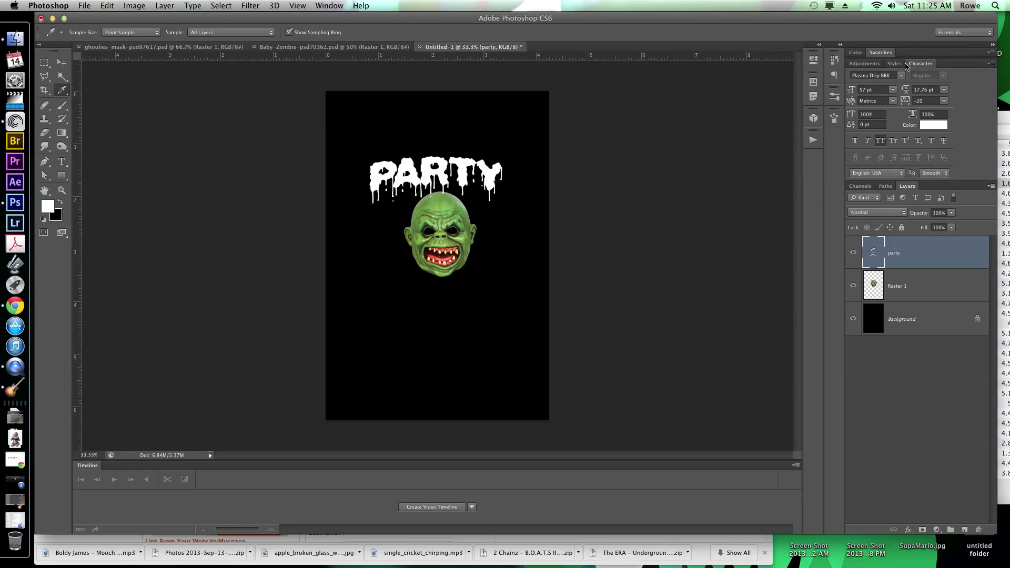
left_click(894, 64)
left_click(876, 53)
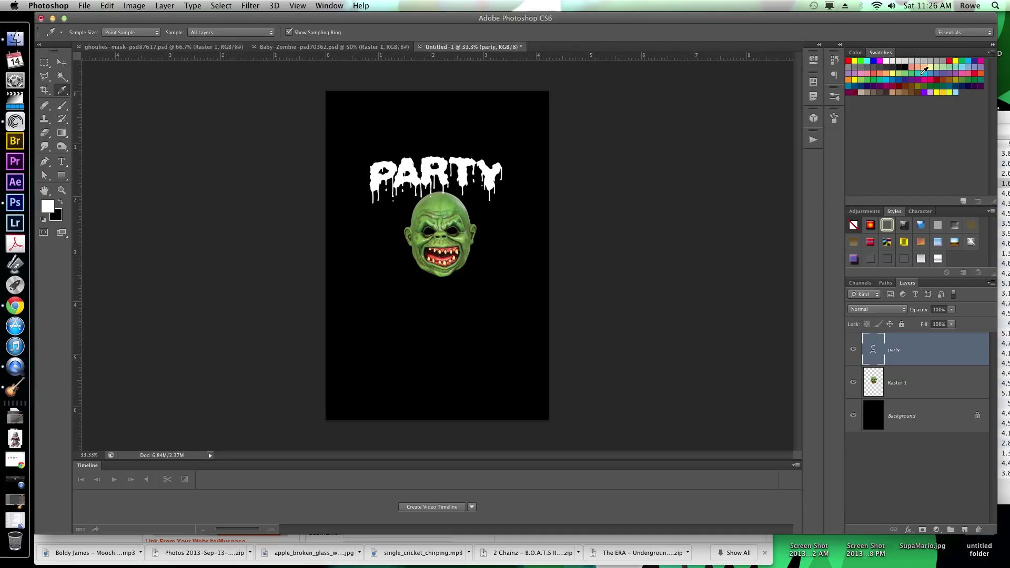
left_click(859, 61)
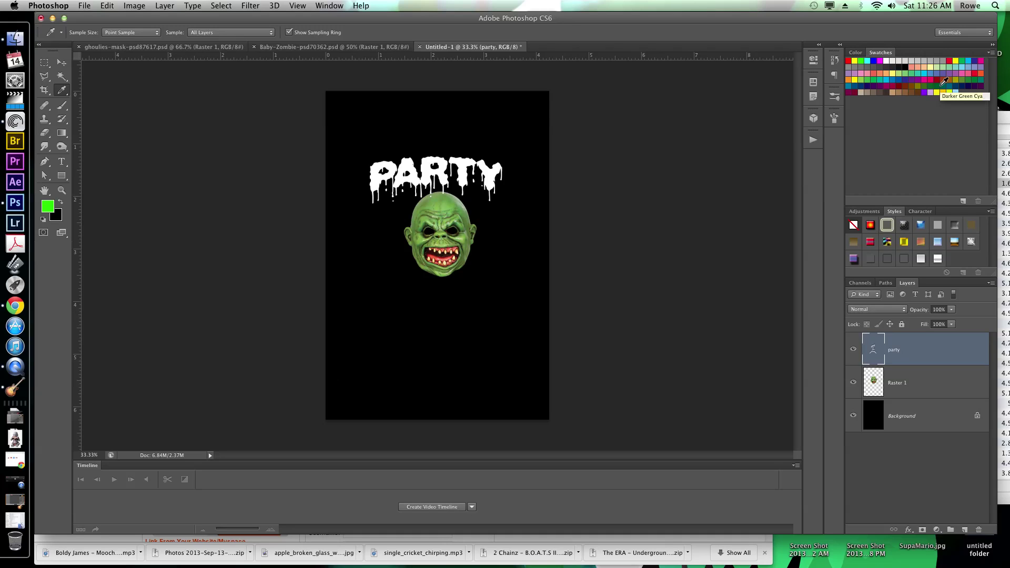
left_click(949, 91)
key("x")
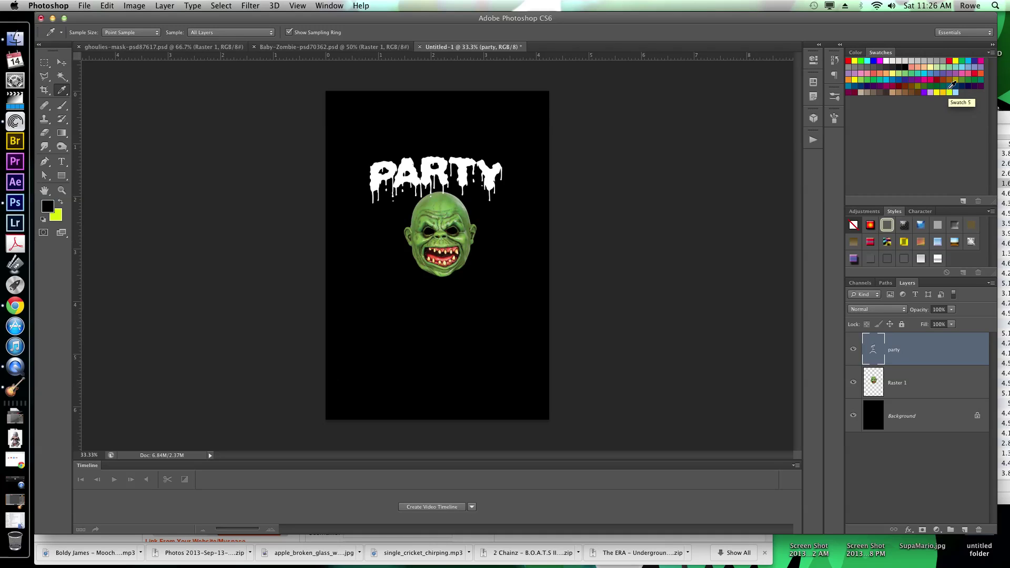
key("super+BackSpace")
Step: Nudge the PARTY text slightly to the right and place its layer beneath the mask layer
key("v")
mouse_move(525, 149)
left_mouse_down()
mouse_move(525, 137)
mouse_move(522, 151)
left_mouse_up()
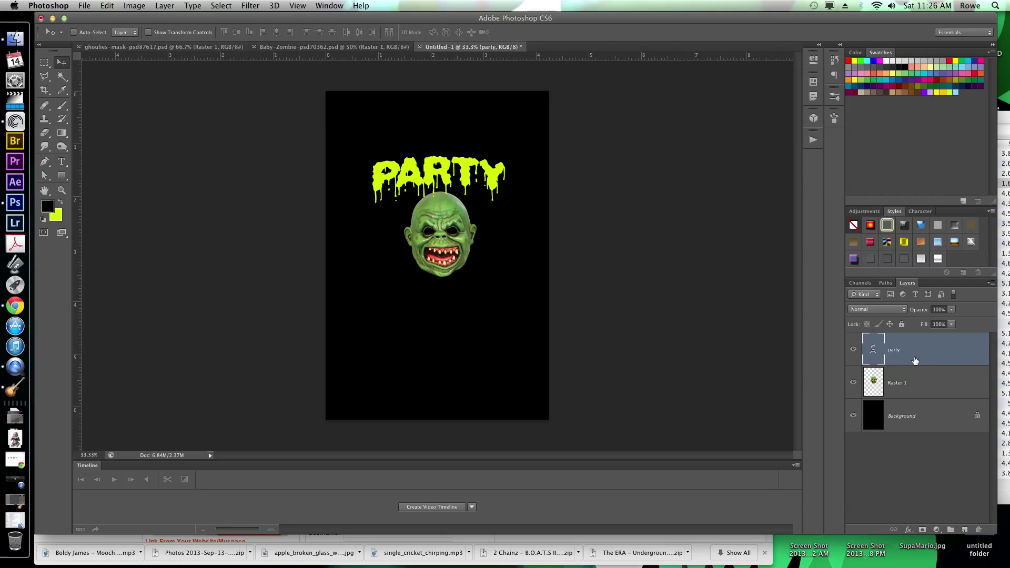
key("super+bracketleft")
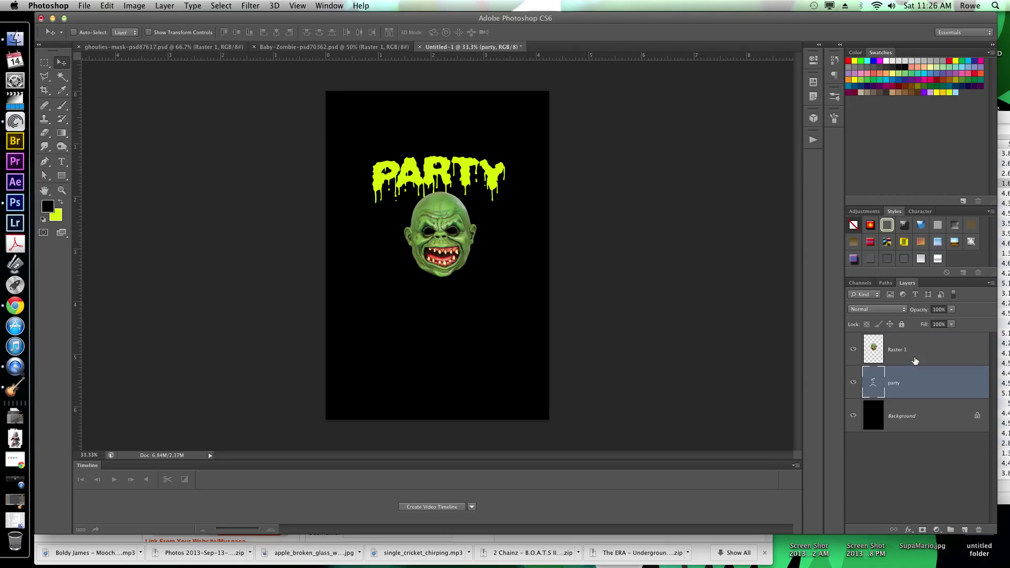
Step: Add a black-to-white linear Gradient Overlay in Overlay blend mode to the PARTY text and reposition the gradient over it
double_click(949, 385)
left_click_drag(543, 12, 628, 42)
left_click(561, 178)
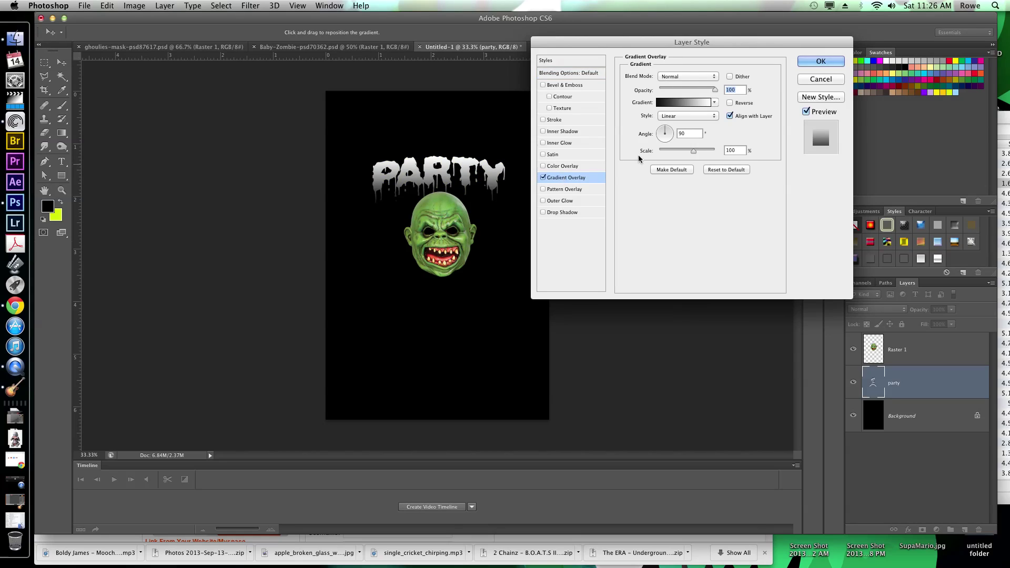
left_click(675, 80)
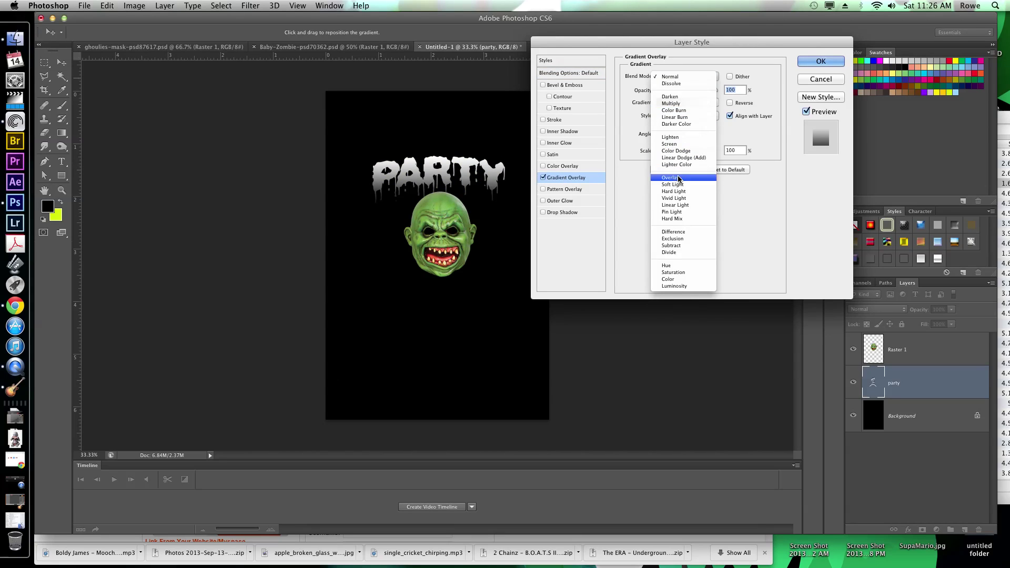
left_click(678, 179)
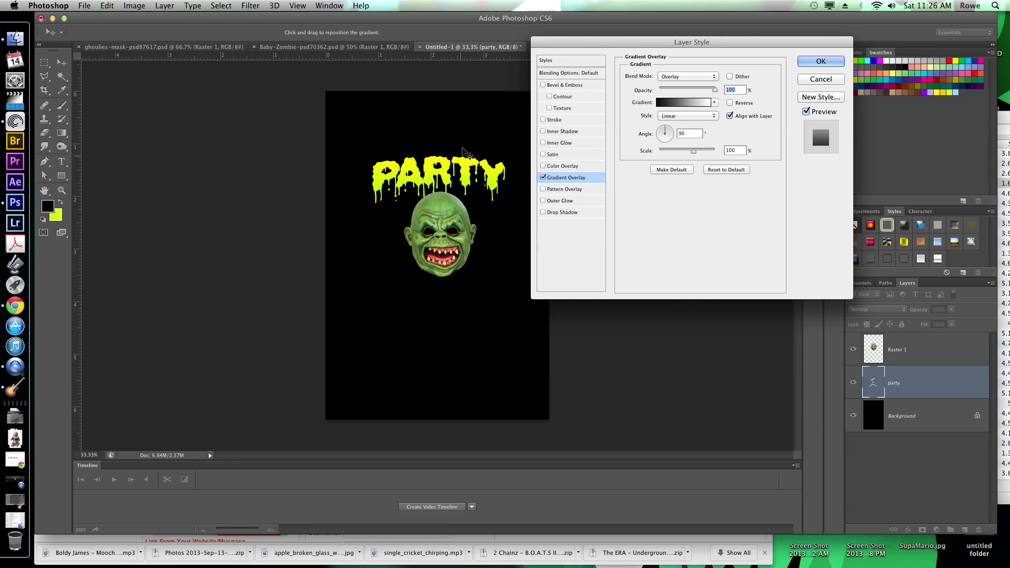
left_click(463, 149)
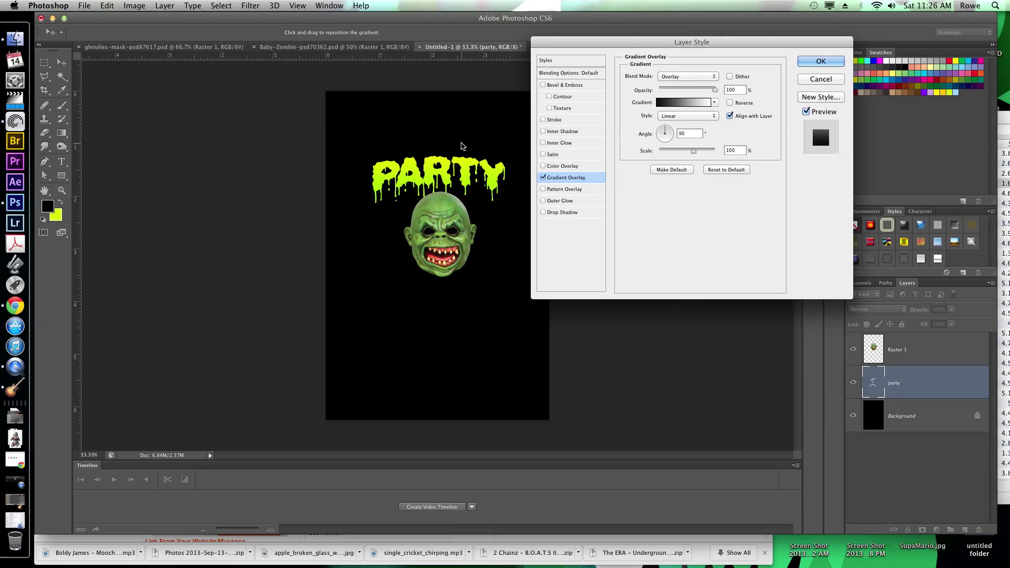
key("Return")
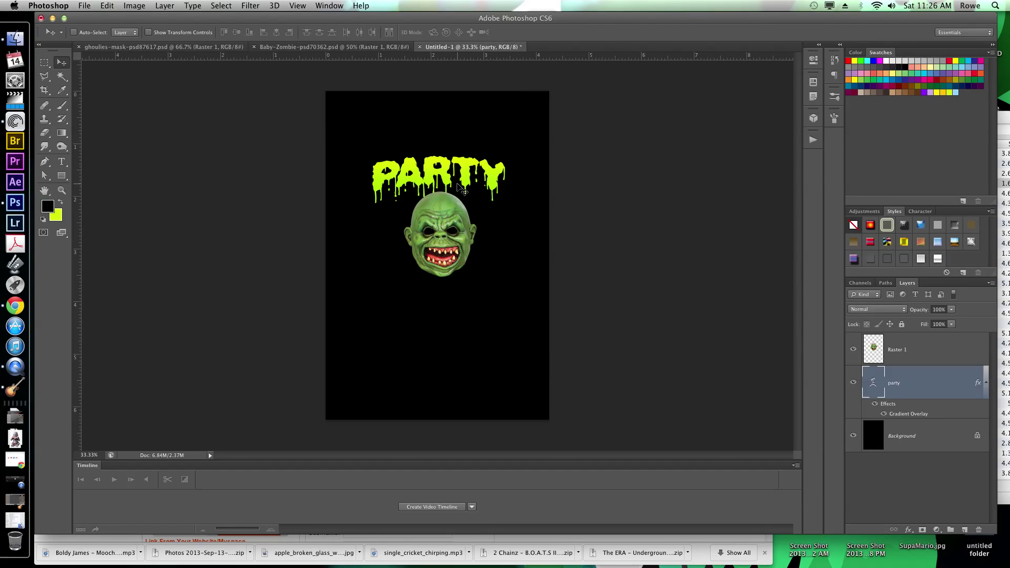
Step: Set the tracking of the PARTY text to -60 and move the text slightly up and right above the mask
key("t")
left_click(447, 164)
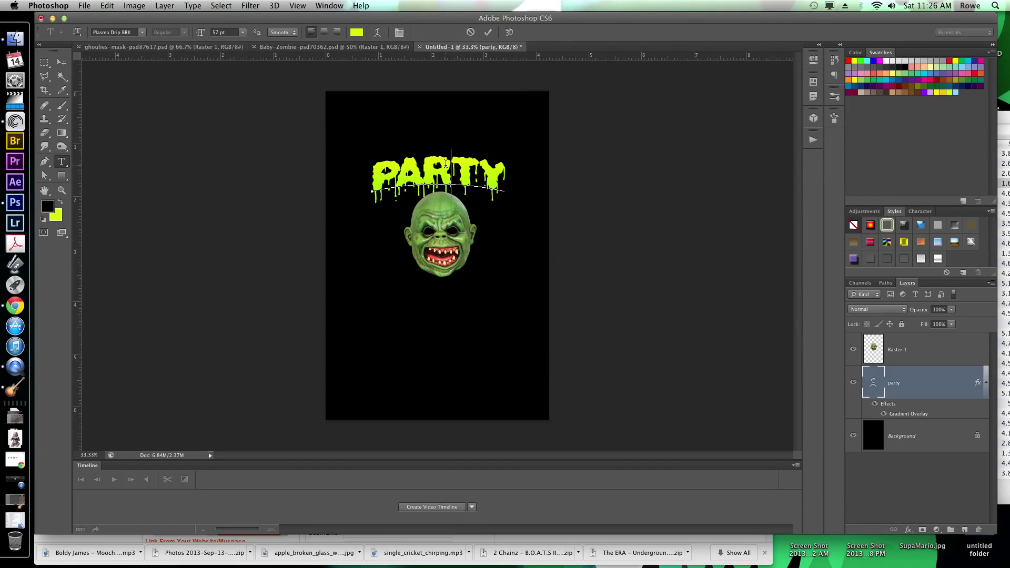
key("super+a")
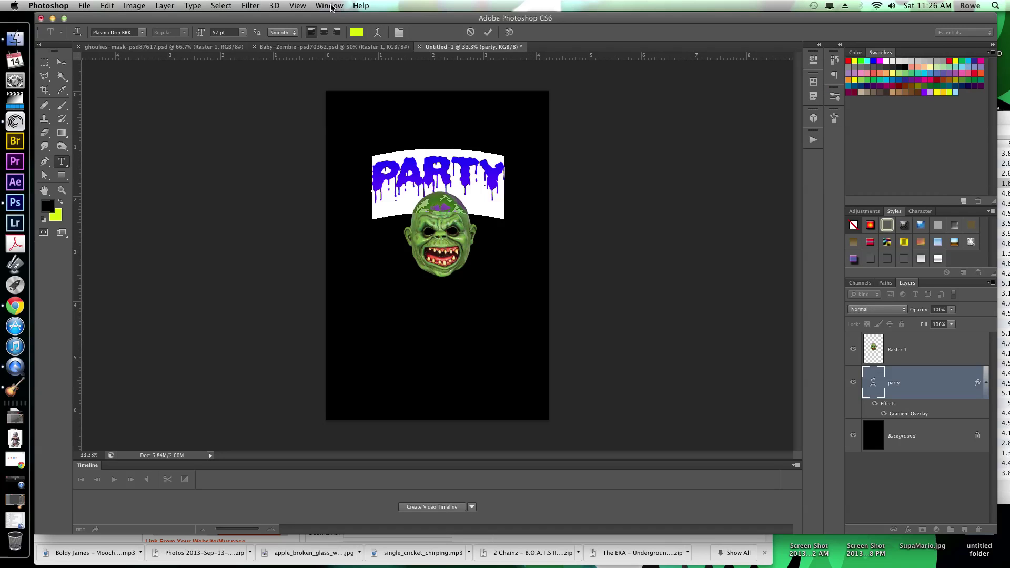
left_click(329, 6)
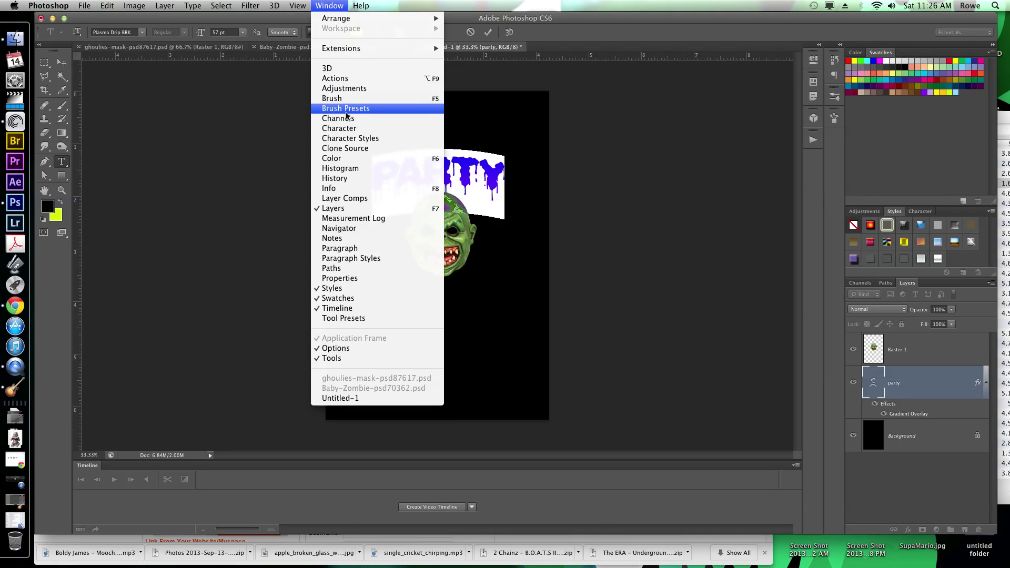
left_click(347, 129)
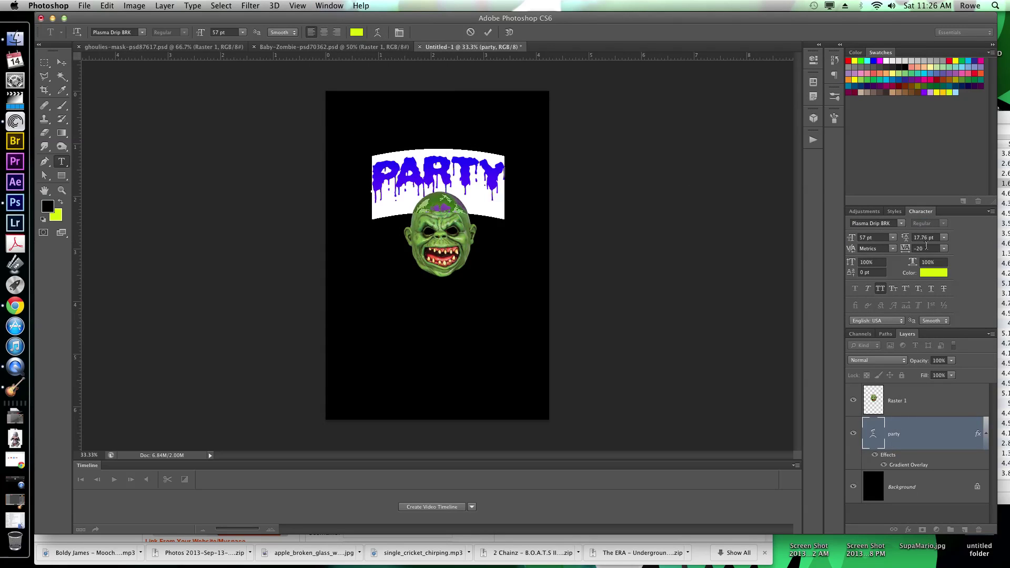
left_click_drag(904, 250, 882, 249)
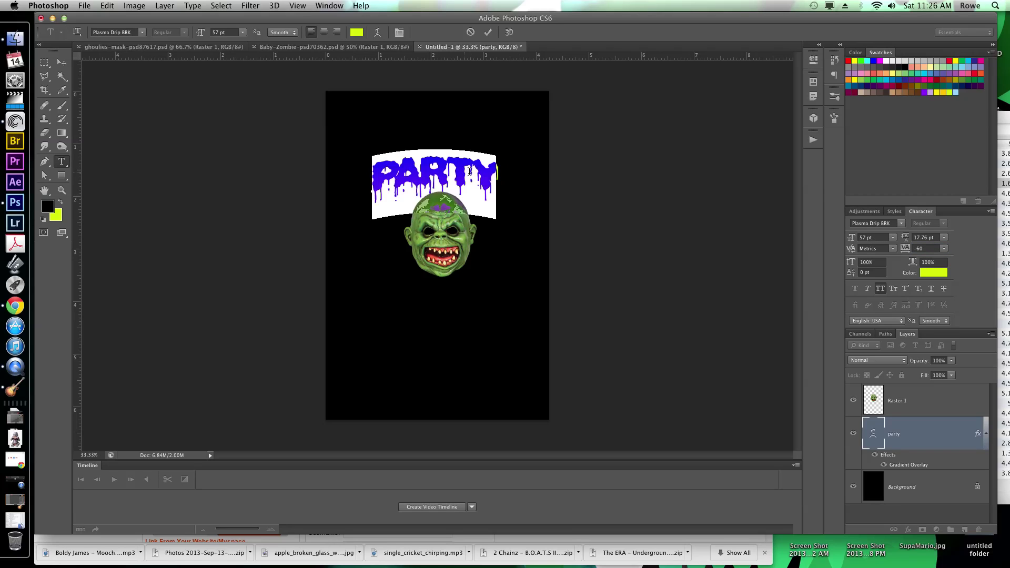
left_click_drag(588, 216, 593, 208)
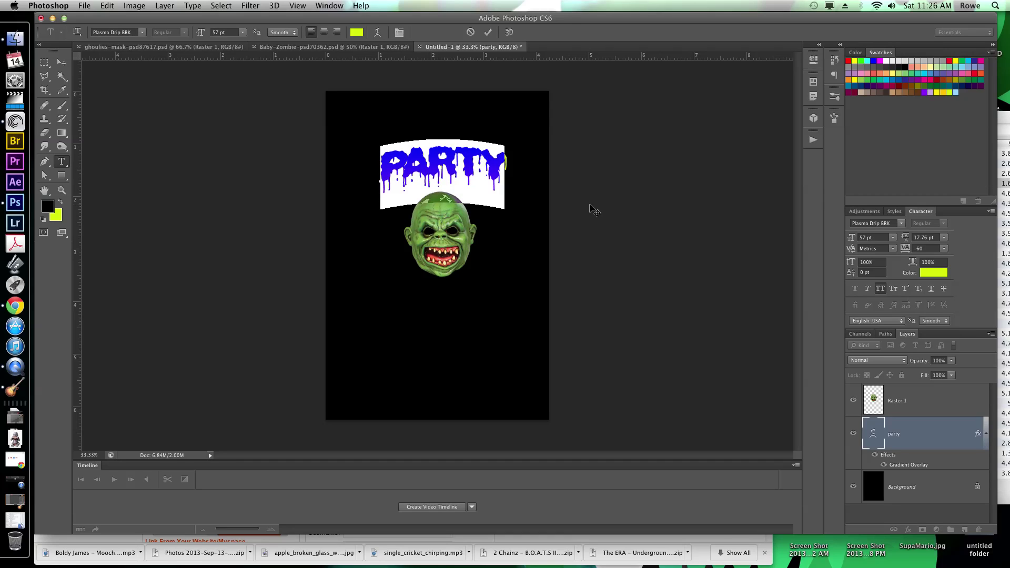
Step: Set the baseline shift of the T in PARTY to -8 pt and raise the letter A's baseline
left_click(460, 158)
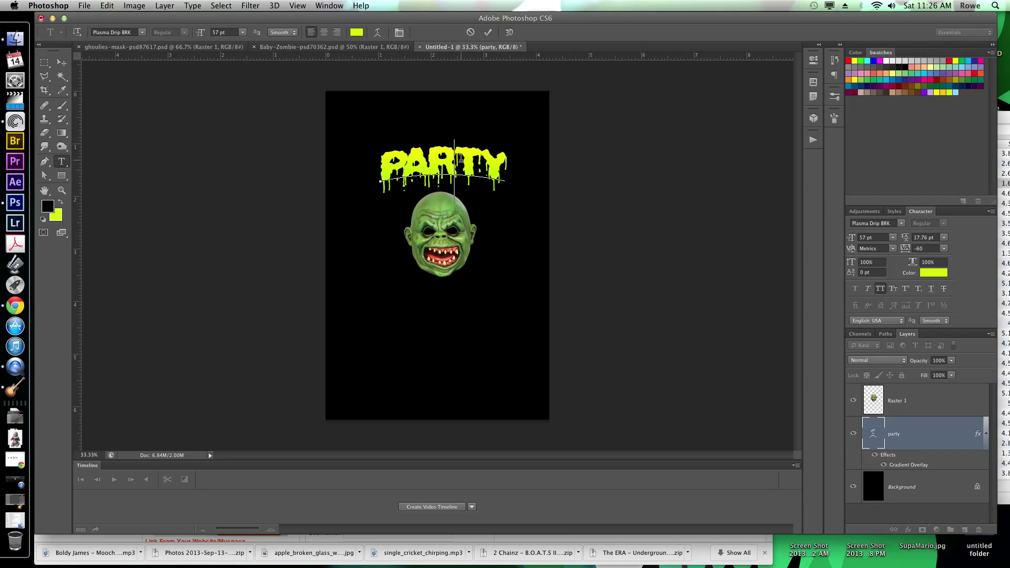
left_click_drag(453, 166, 468, 166)
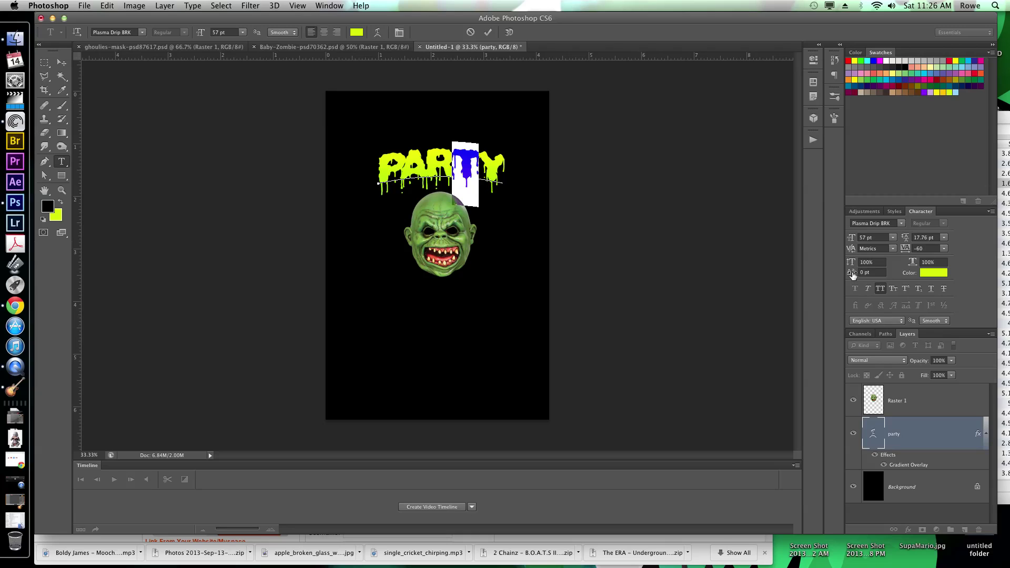
left_click_drag(852, 275, 847, 274)
left_click(422, 163)
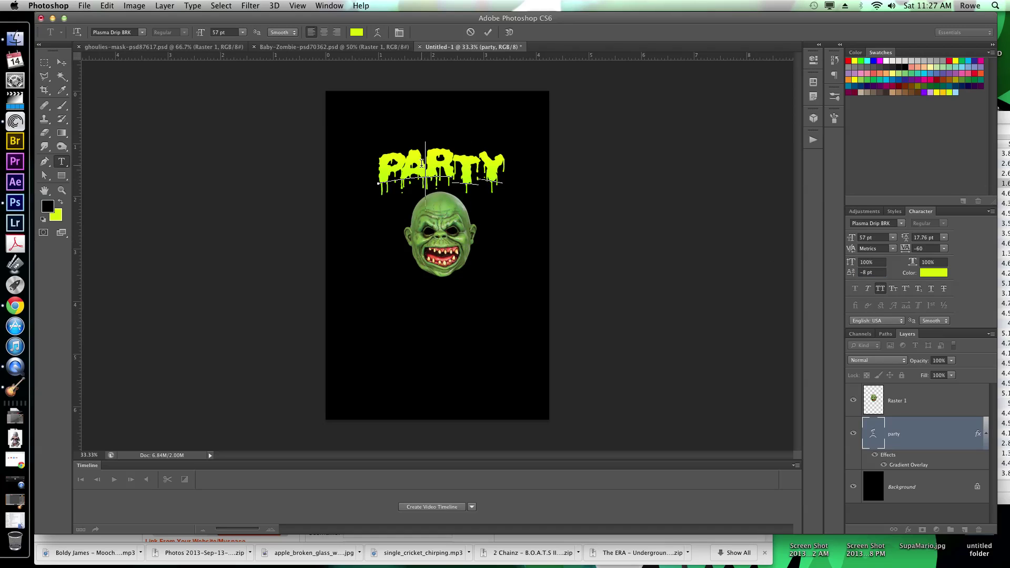
left_click_drag(422, 163, 411, 164)
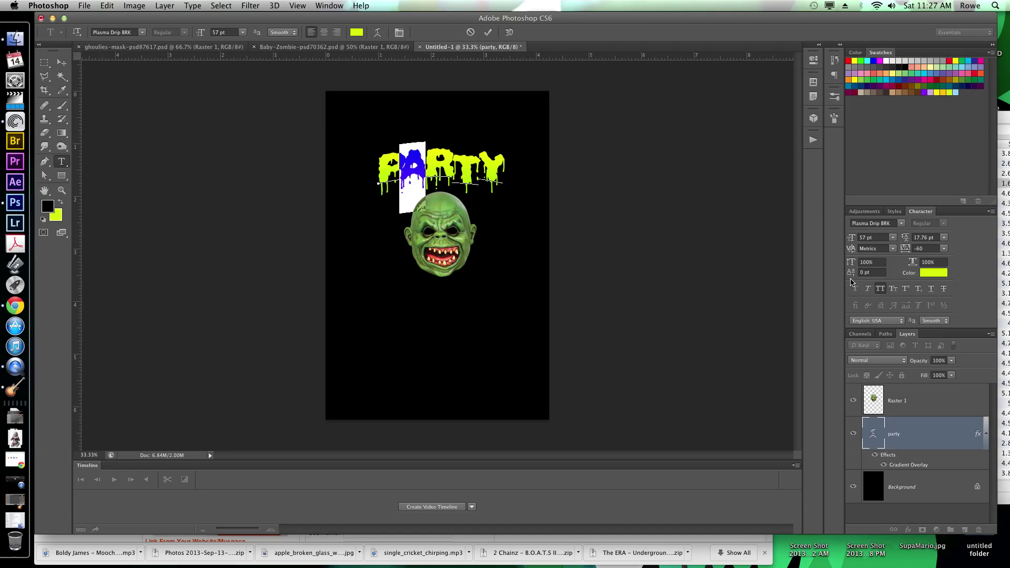
left_click_drag(851, 273, 854, 274)
Step: Set the tracking of the letter P in PARTY to -120 and commit the text edit
left_click_drag(404, 162, 371, 165)
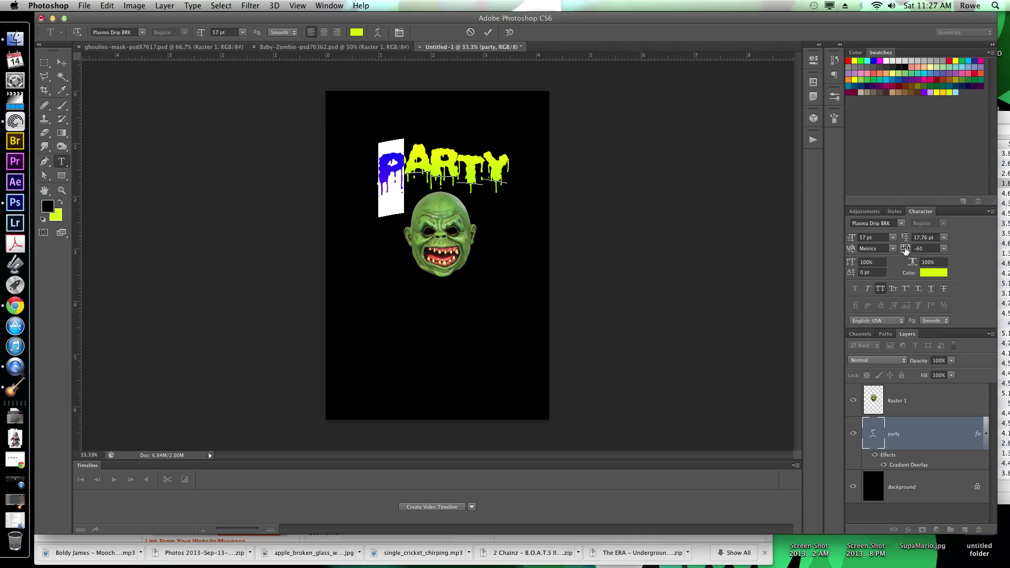
left_click_drag(905, 251, 904, 250)
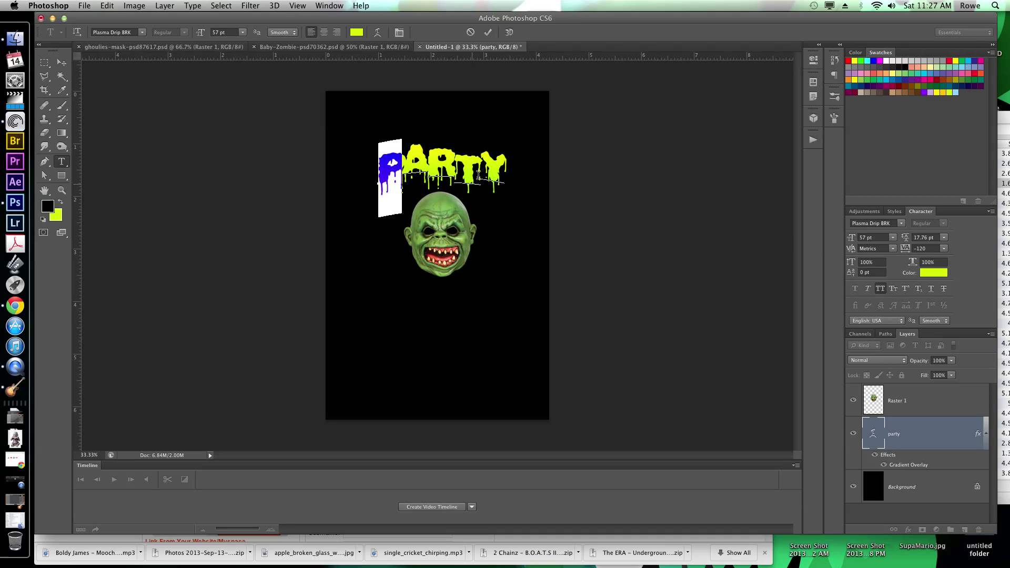
left_click(480, 171)
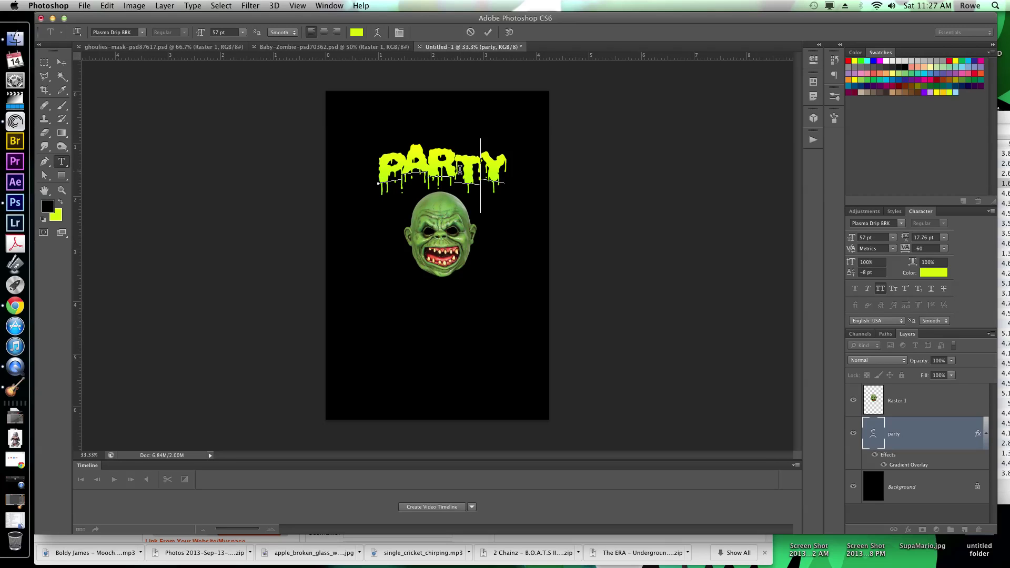
key("super+Return")
Step: Nudge the PARTY text down so that its drips reach the top of the mask
key("v")
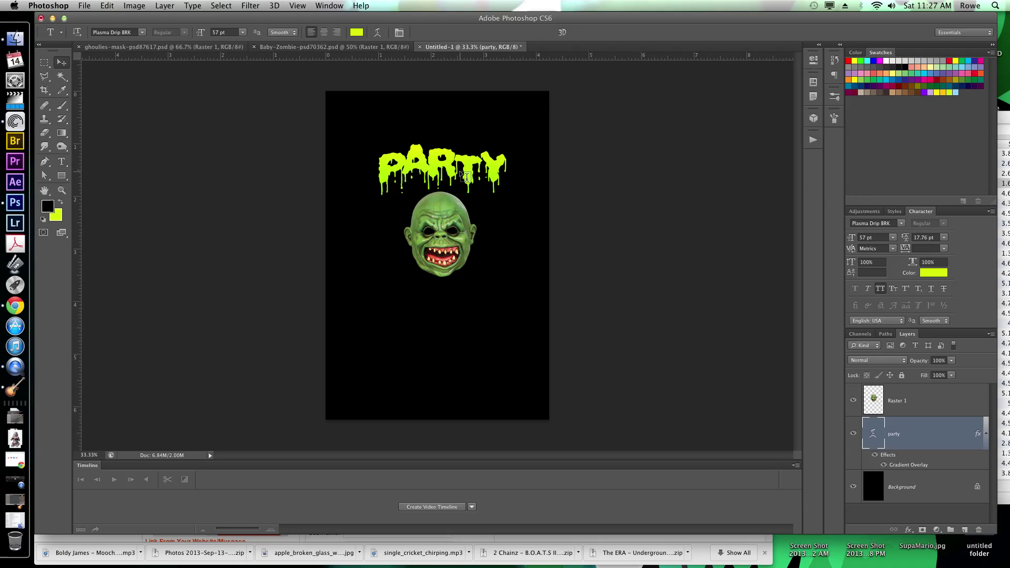
key("shift+Down")
key("shift+Down")
key("shift+Down")
key("shift+Down")
key("shift+Down")
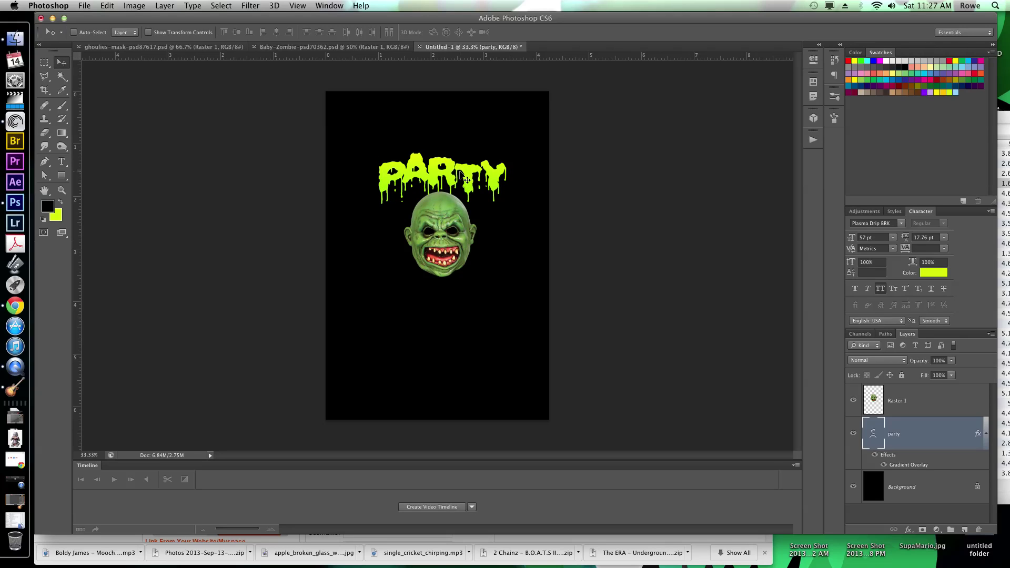
Step: Duplicate the PARTY text layer, move the copy directly above the original, and replace its text with COSTUME
key("super+j")
left_click_drag(444, 185, 448, 144)
key("t")
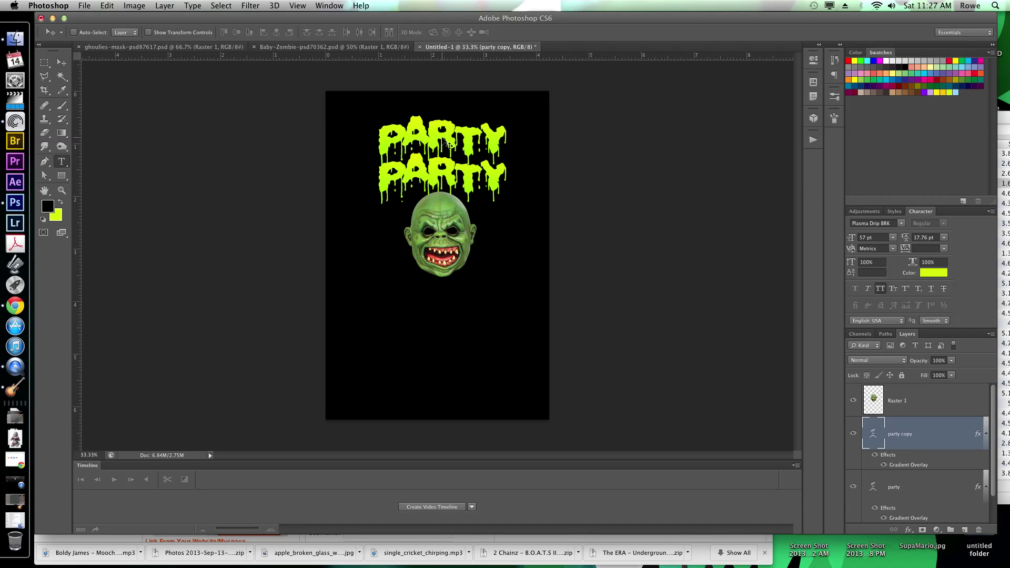
double_click(441, 136)
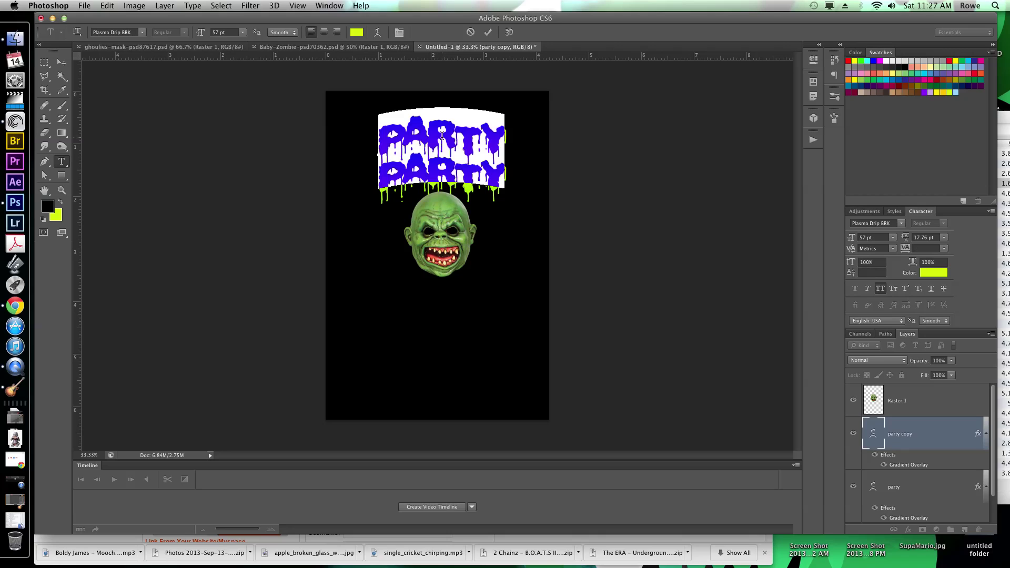
type("COSTUME")
Step: Set the COSTUME text to 35 pt with tracking 0 and move it down slightly to overlap the PARTY text
double_click(445, 135)
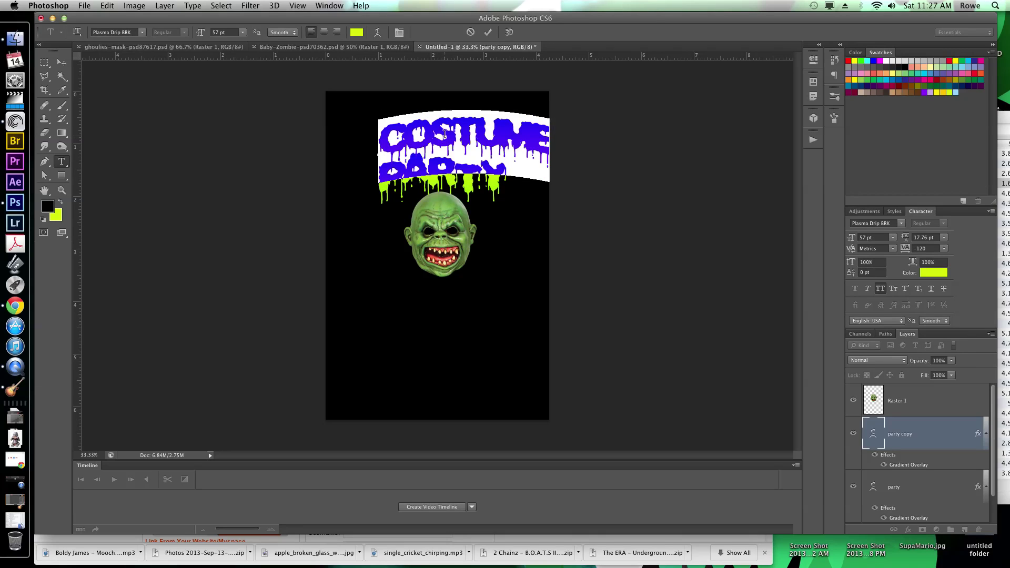
left_click_drag(852, 237, 846, 238)
left_click(928, 248)
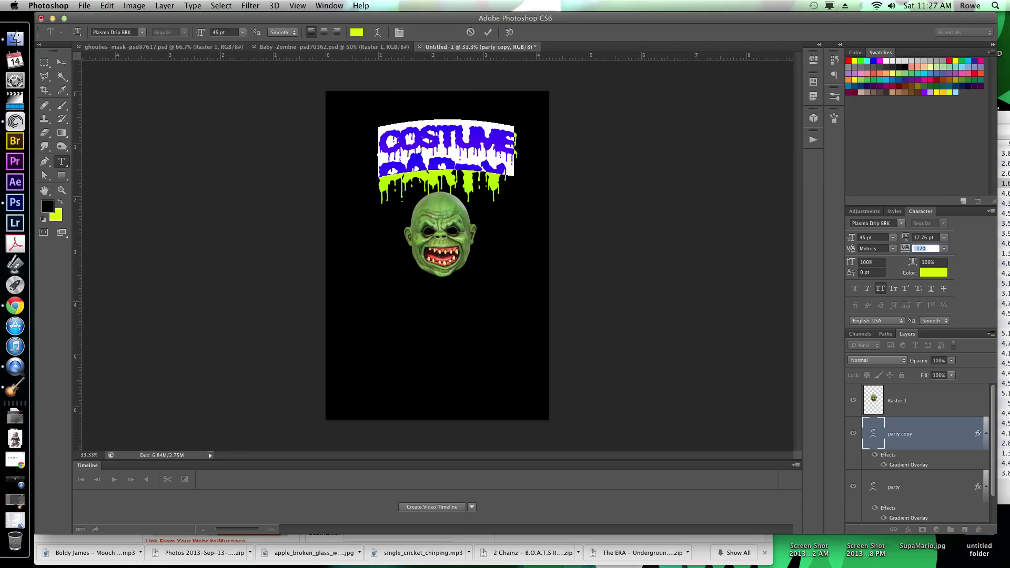
type("0")
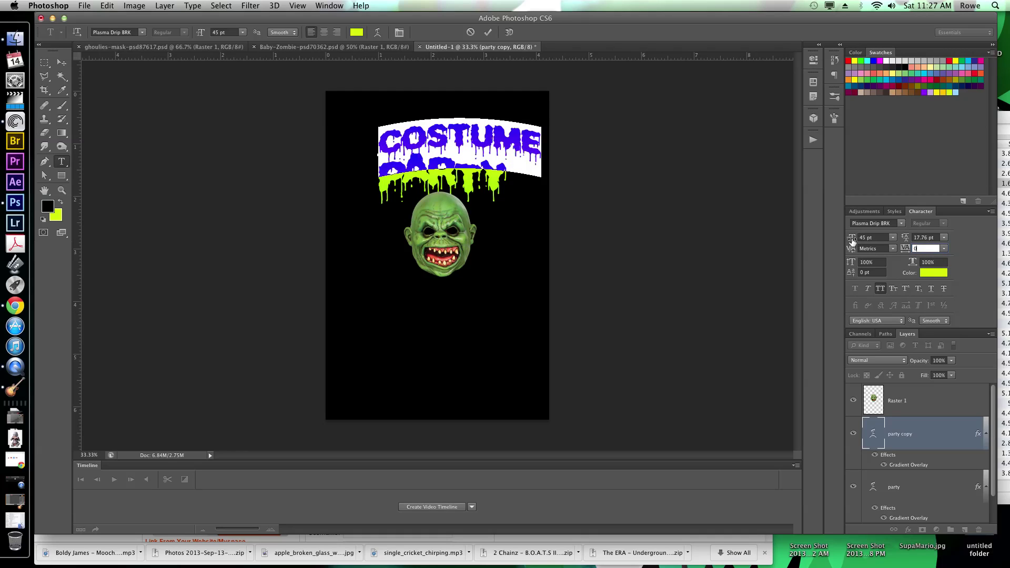
left_click_drag(852, 241, 846, 237)
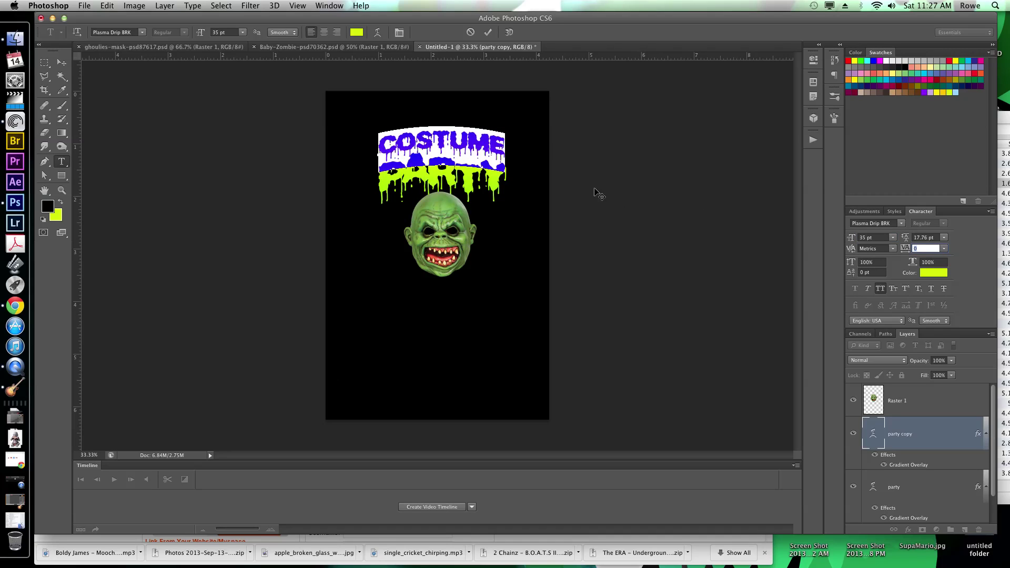
left_click_drag(598, 196, 599, 196)
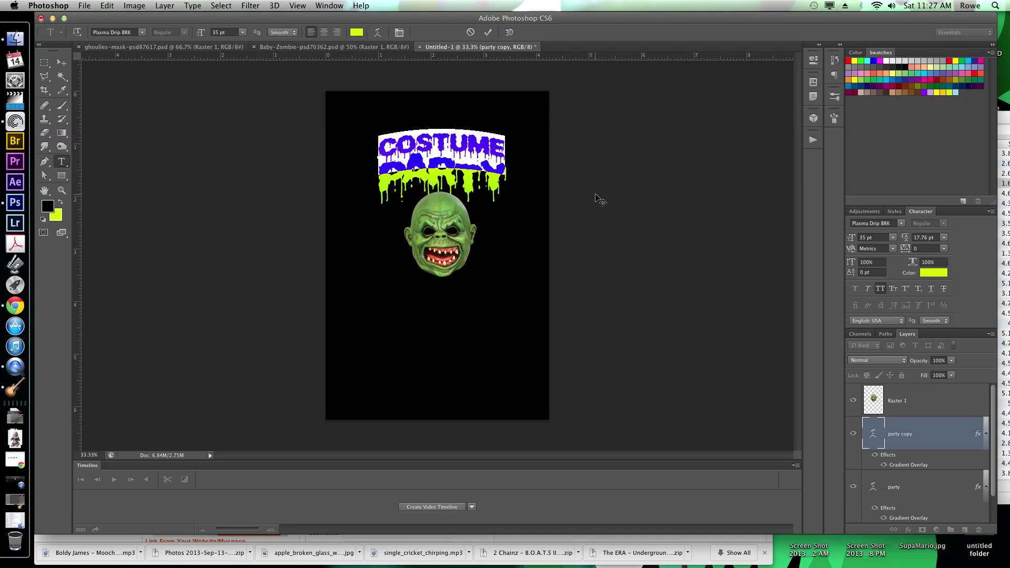
mouse_move(598, 197)
left_mouse_down()
mouse_move(598, 187)
mouse_move(600, 200)
left_mouse_up()
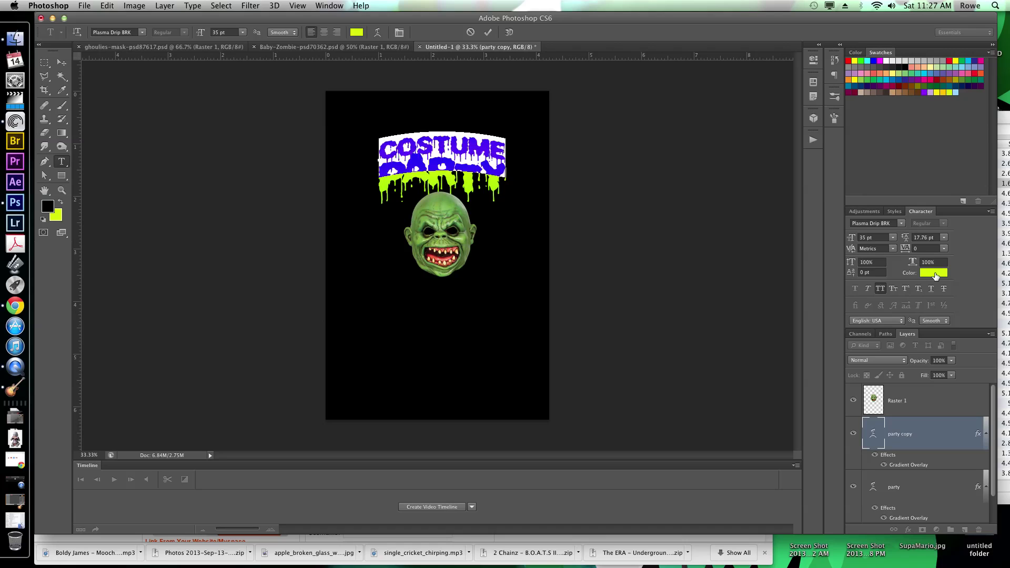
Step: Change the COSTUME text colour to magenta f000ff and commit the text edit
left_click(935, 273)
left_click_drag(600, 141, 708, 149)
left_click(703, 267)
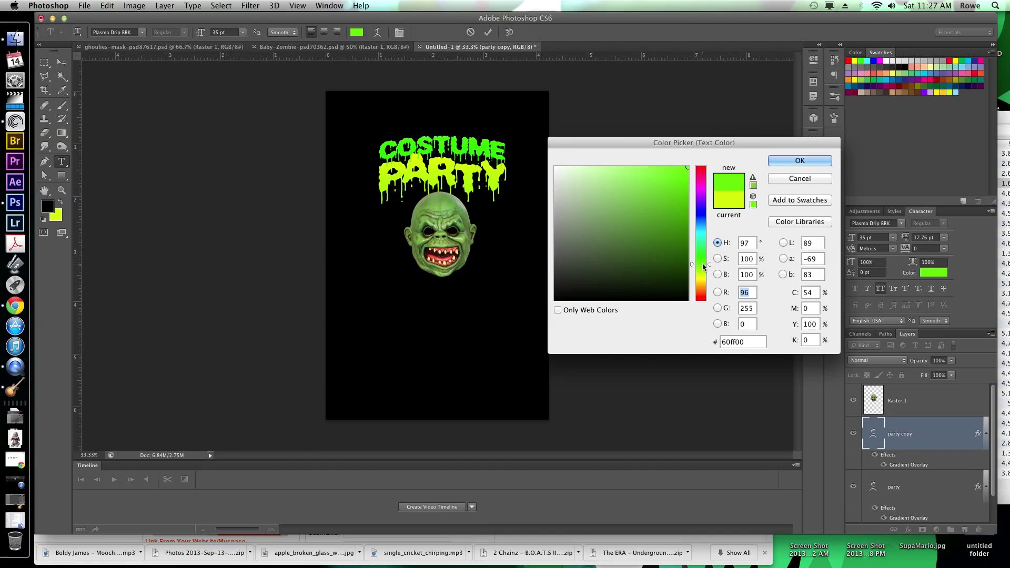
left_click_drag(703, 266, 700, 191)
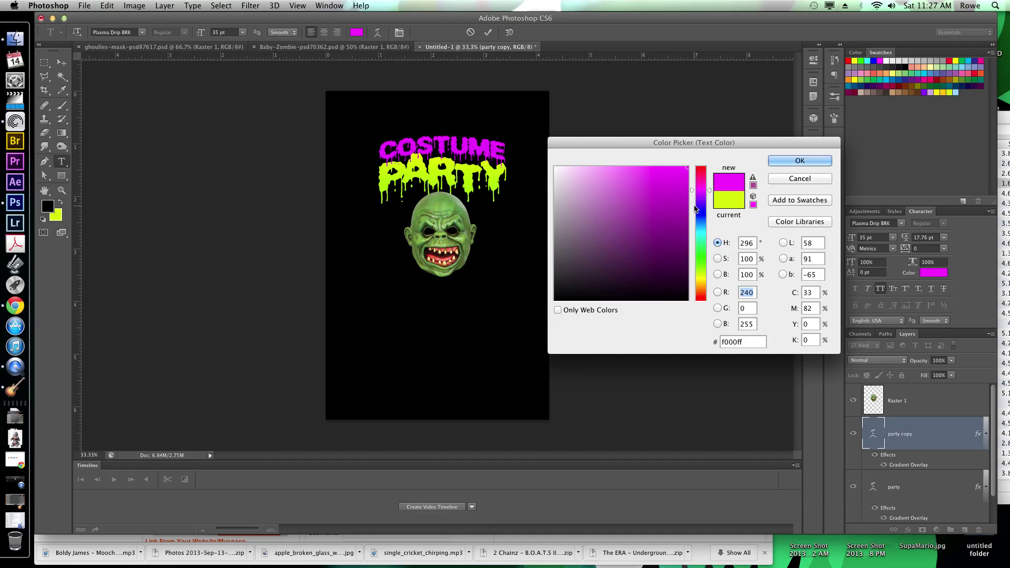
left_click(799, 161)
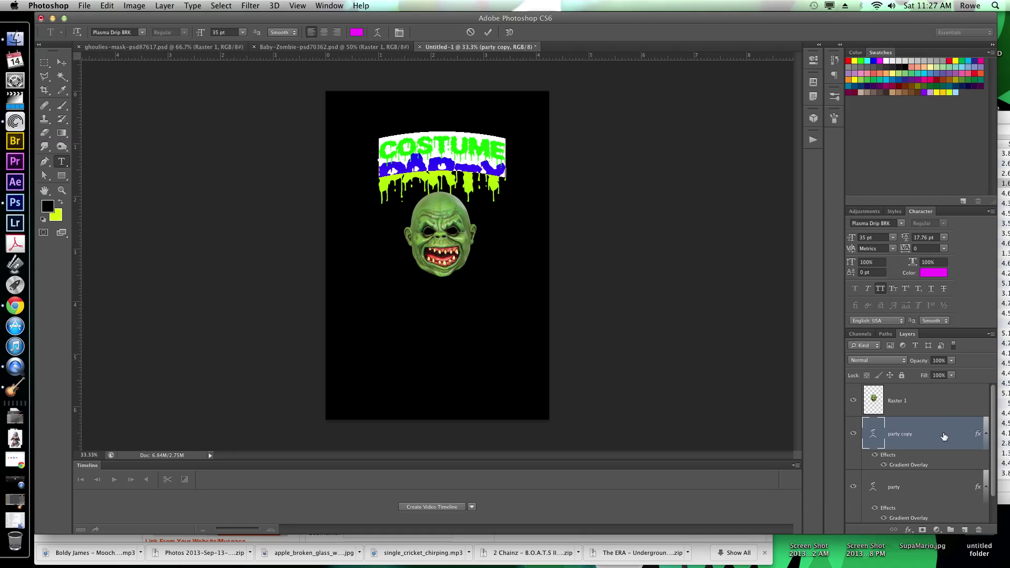
key("super+Return")
Step: Nudge the COSTUME text down a little closer to the PARTY text
key("v")
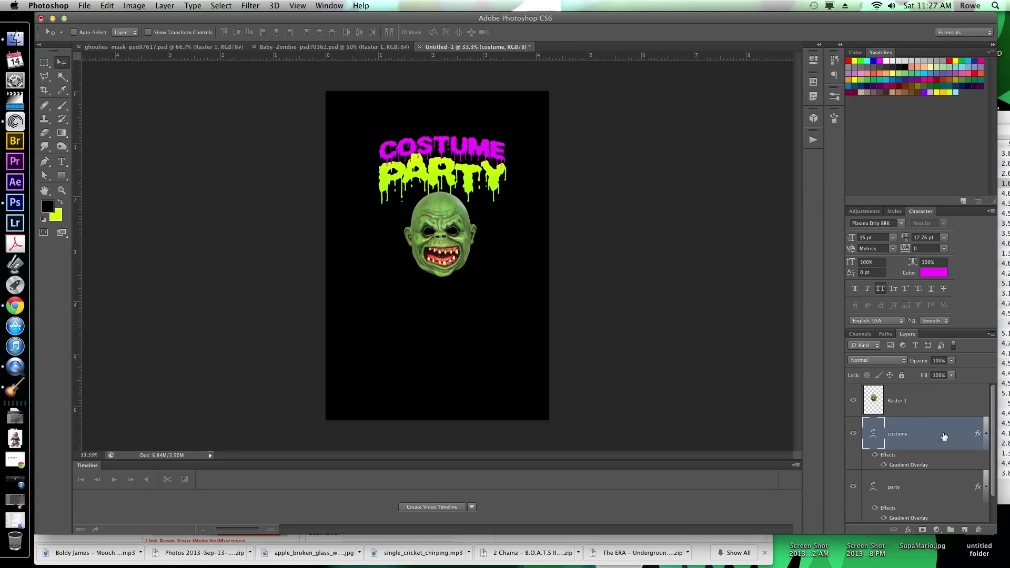
key("shift+Down")
key("shift+Down")
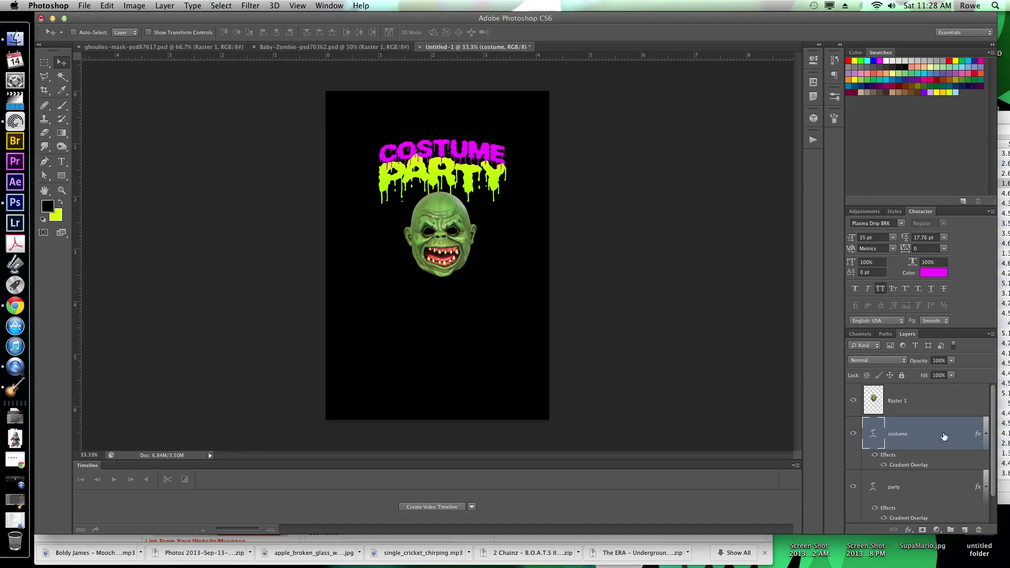
Step: Add a Drop Shadow to the COSTUME text with Normal blend mode, 100% opacity, size 0 px and yellow-green c8ff00 sampled from PARTY
double_click(944, 436)
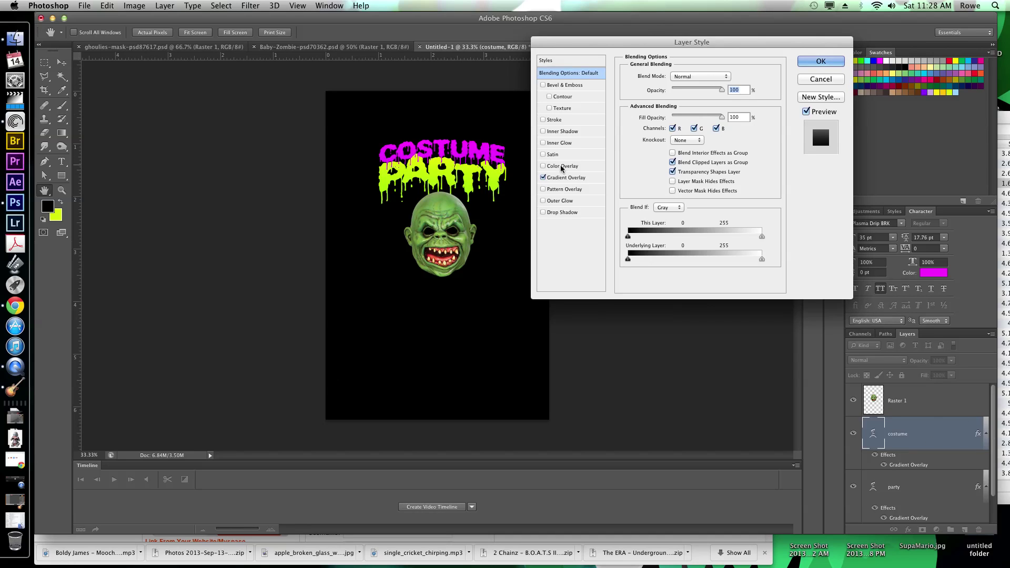
left_click(565, 179)
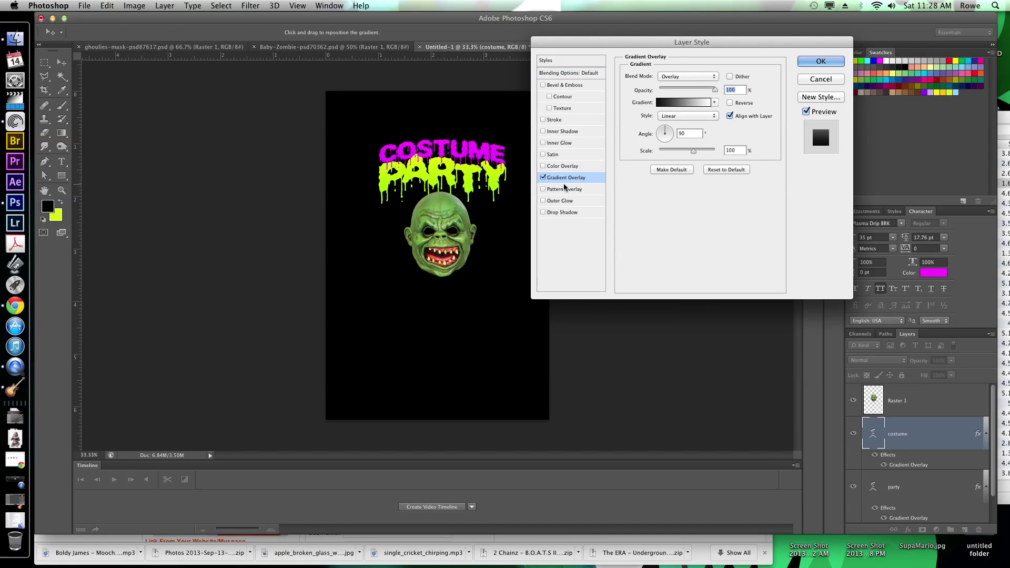
left_click(569, 212)
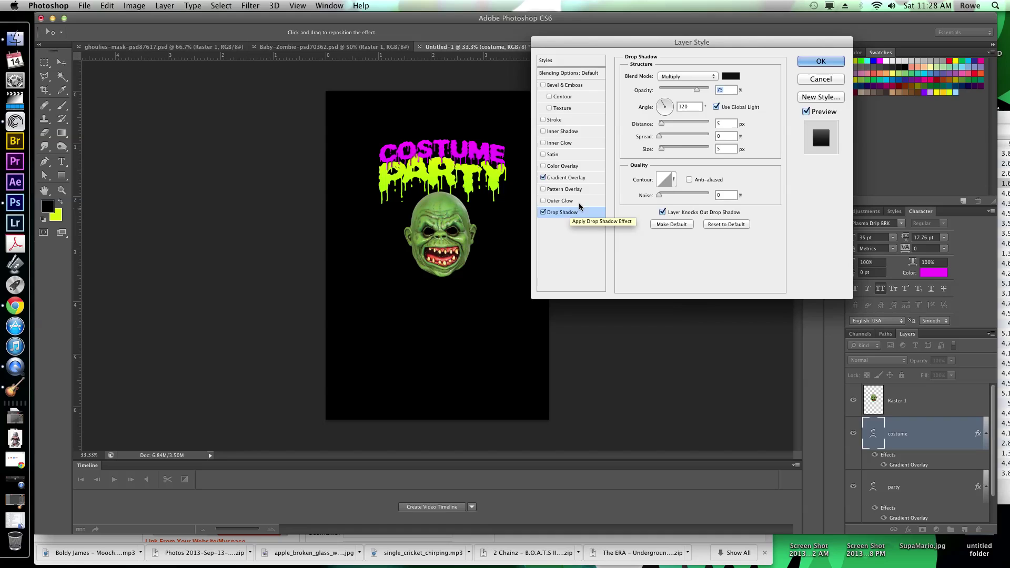
left_click_drag(661, 150, 648, 151)
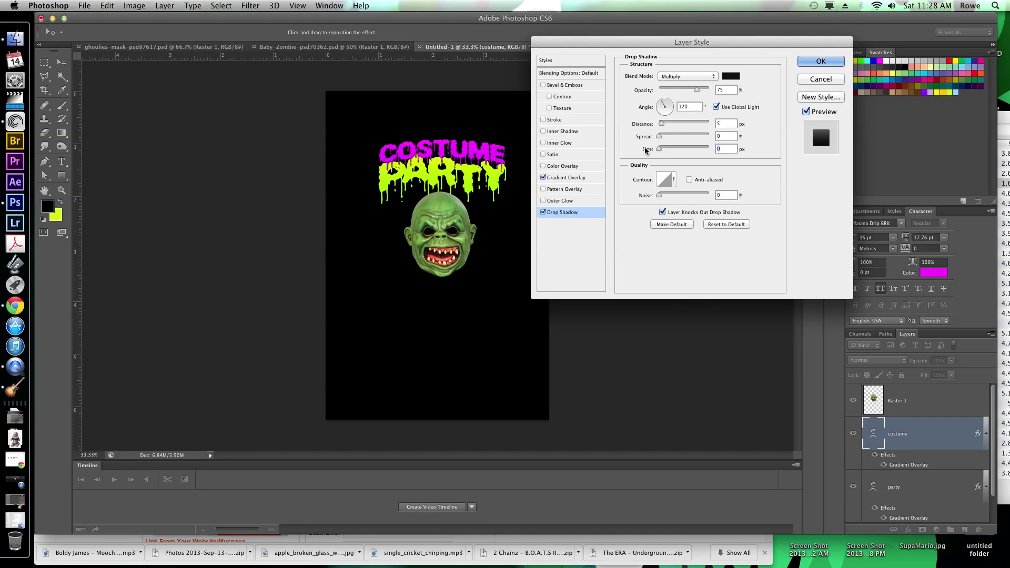
left_click_drag(696, 92, 717, 90)
left_click(730, 76)
left_click(426, 165)
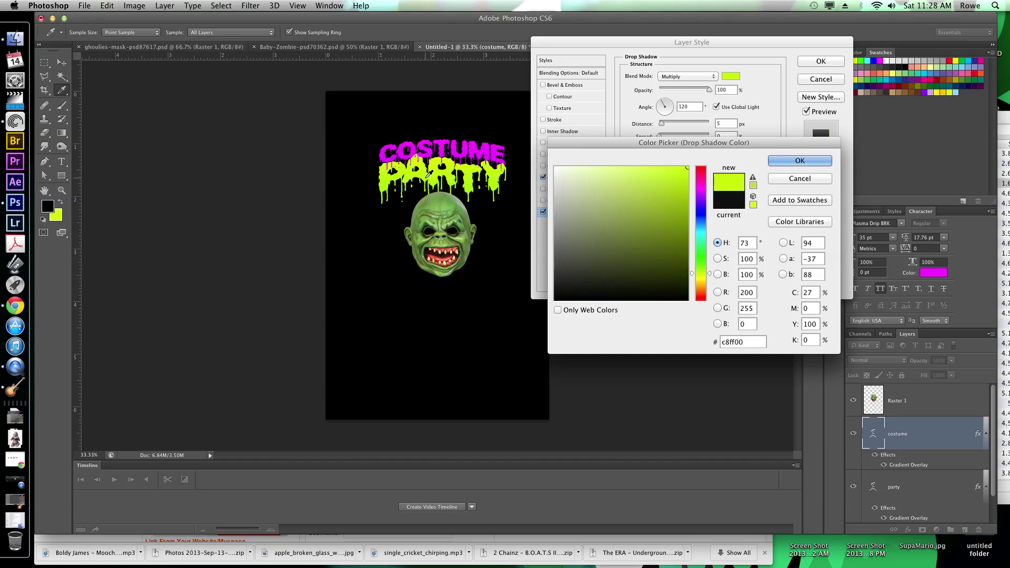
left_click(769, 160)
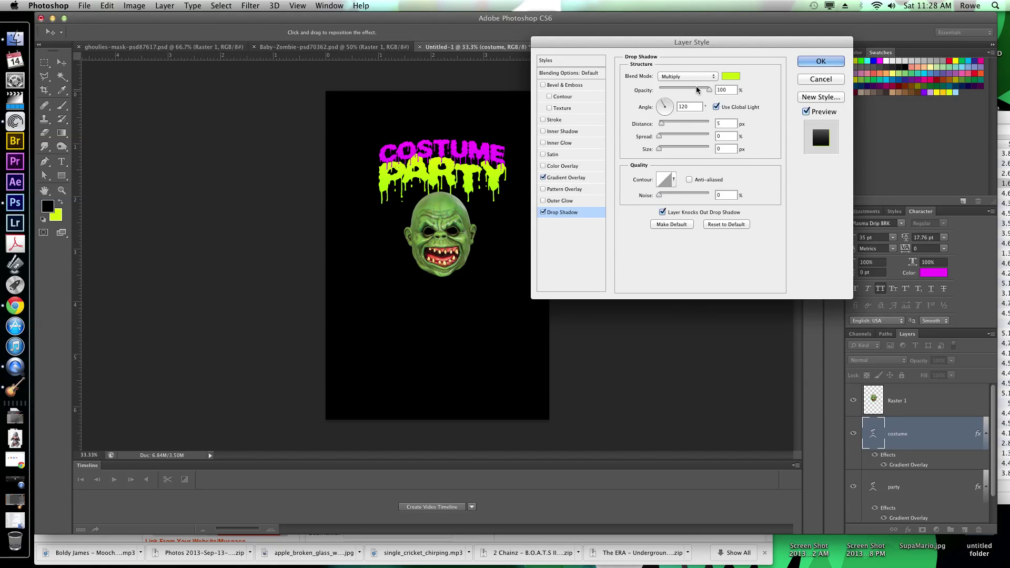
left_click(683, 78)
left_click(678, 50)
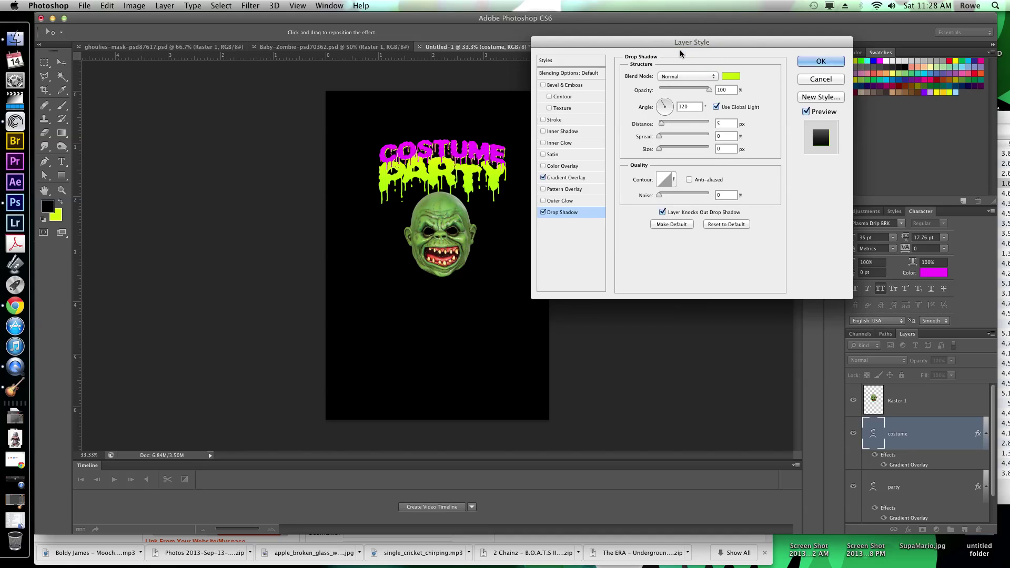
left_click(821, 61)
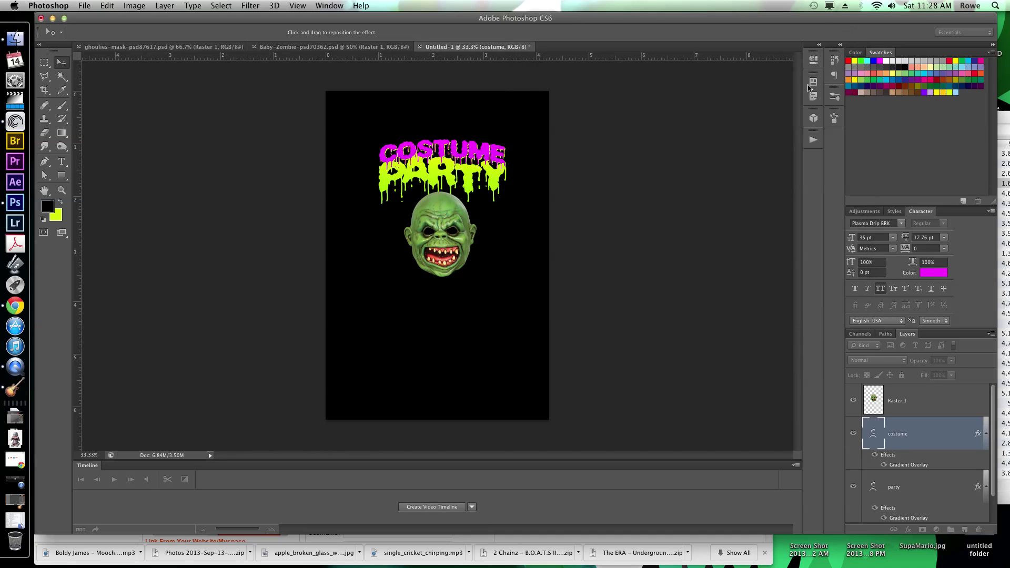
Step: Add a Drop Shadow to the PARTY text with Normal blend mode, 100% opacity and magenta f100ff sampled from COSTUME
scroll(930, 490, "down", 1)
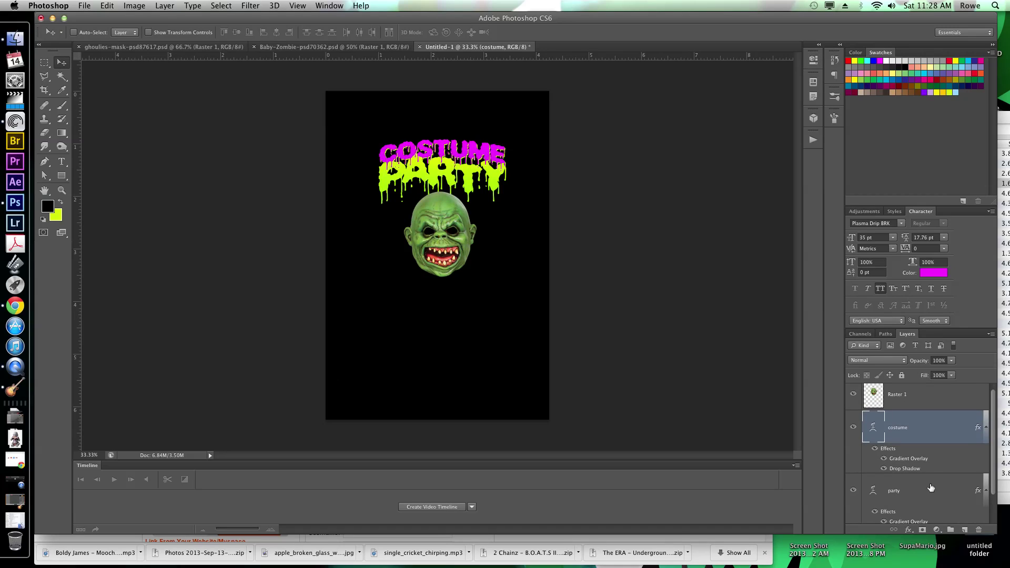
double_click(930, 489)
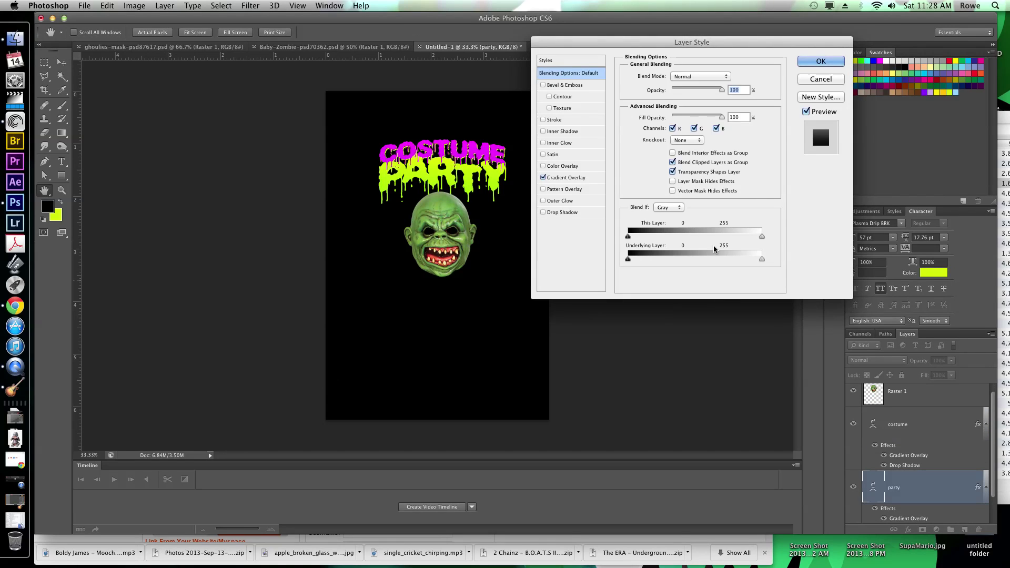
left_click(552, 212)
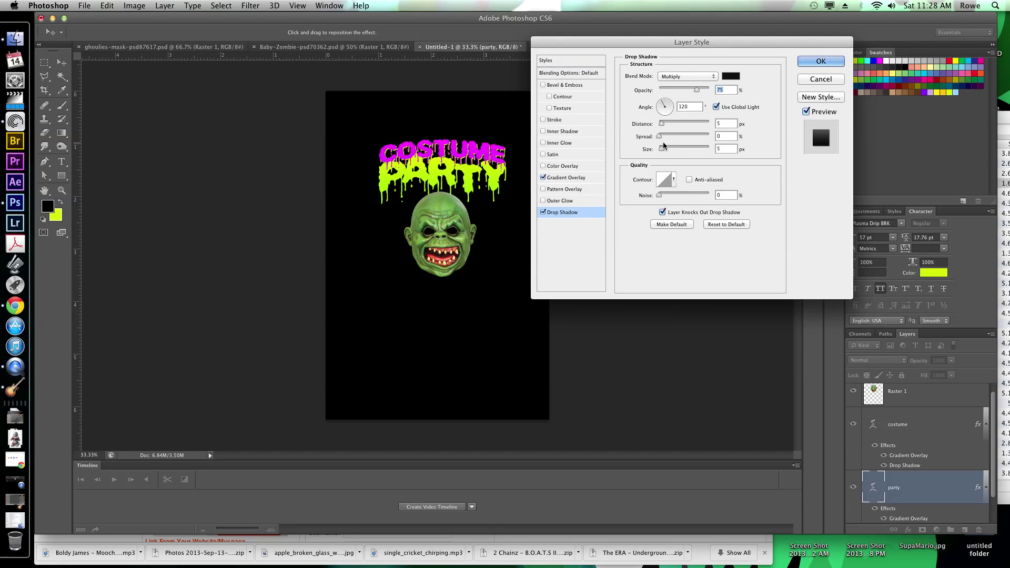
left_click_drag(697, 90, 709, 83)
left_click(709, 79)
left_click(689, 50)
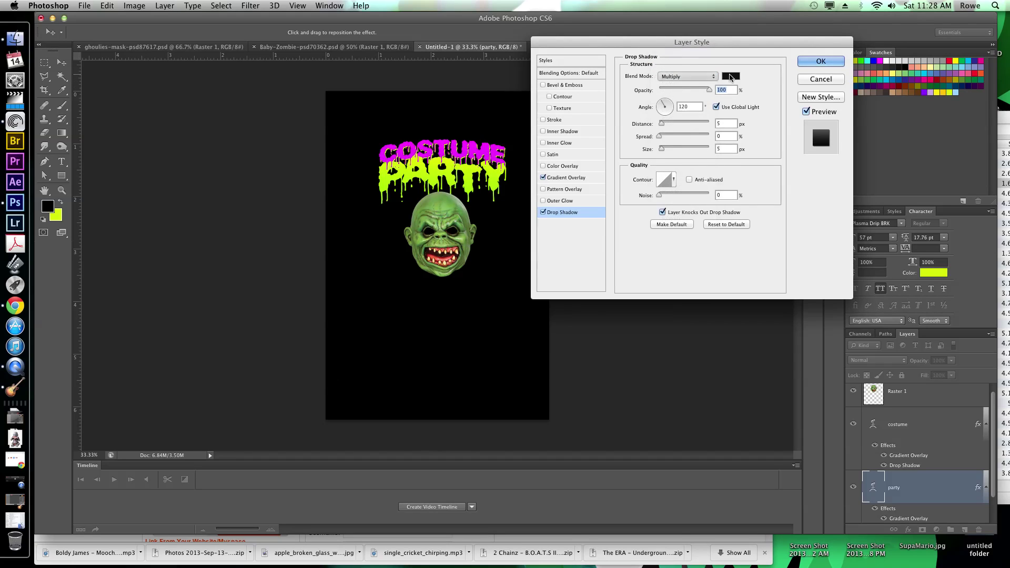
left_click(730, 76)
left_click(477, 141)
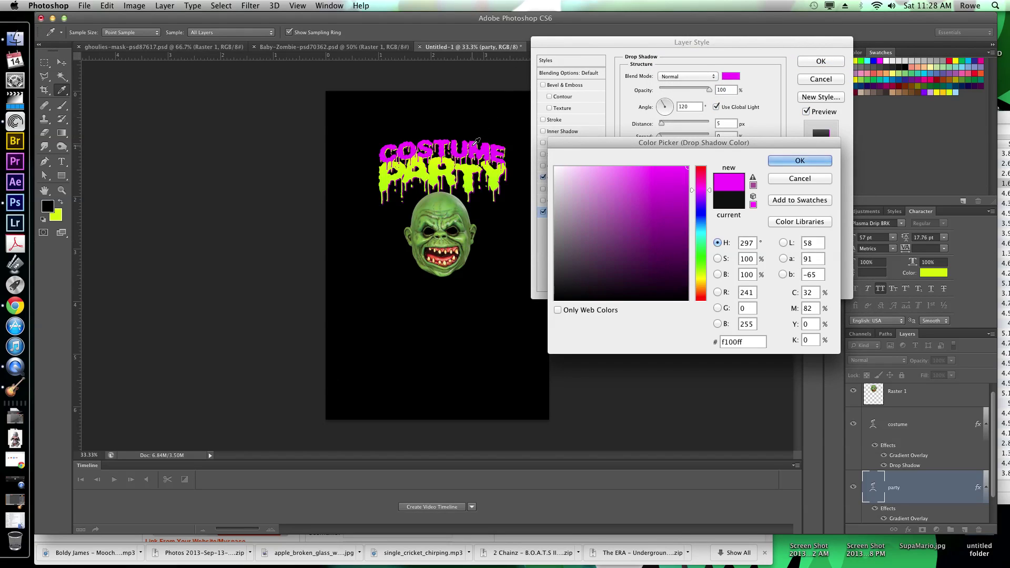
key("Return")
key("Return")
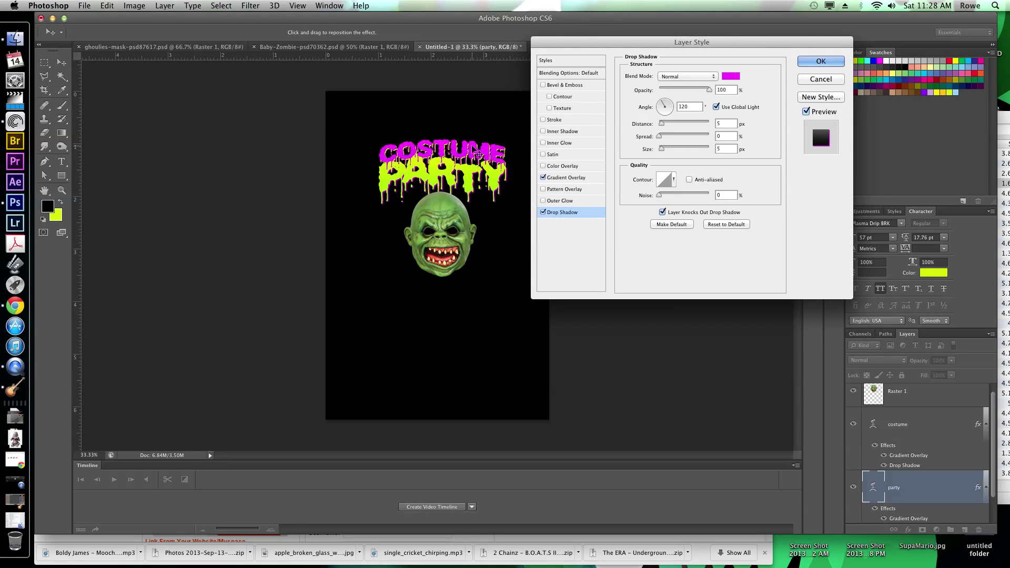
Step: Move the mask to the right and slightly up under the PARTY text, and activate the Type tool
left_click(446, 242, "super")
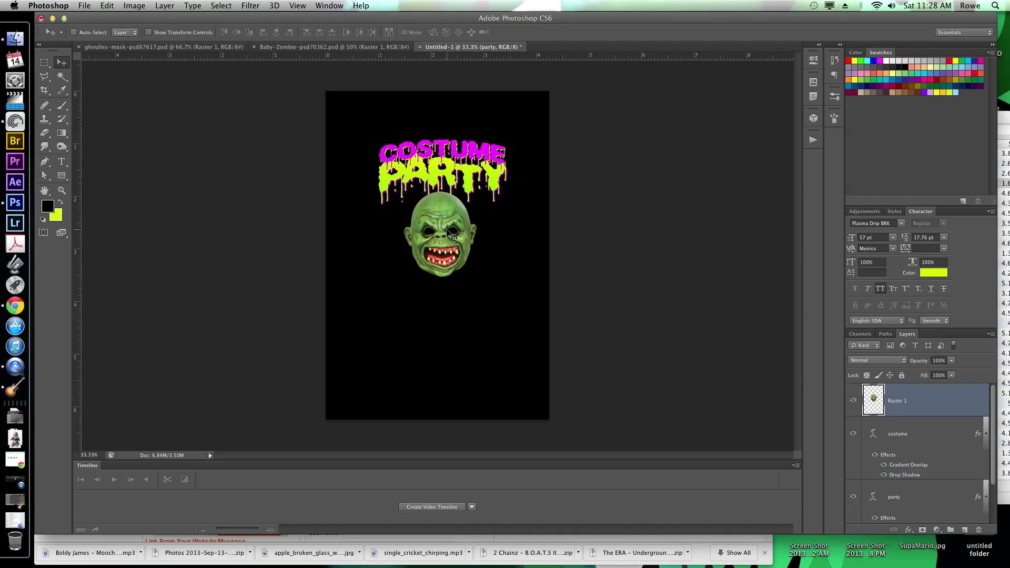
left_click_drag(450, 239, 468, 240)
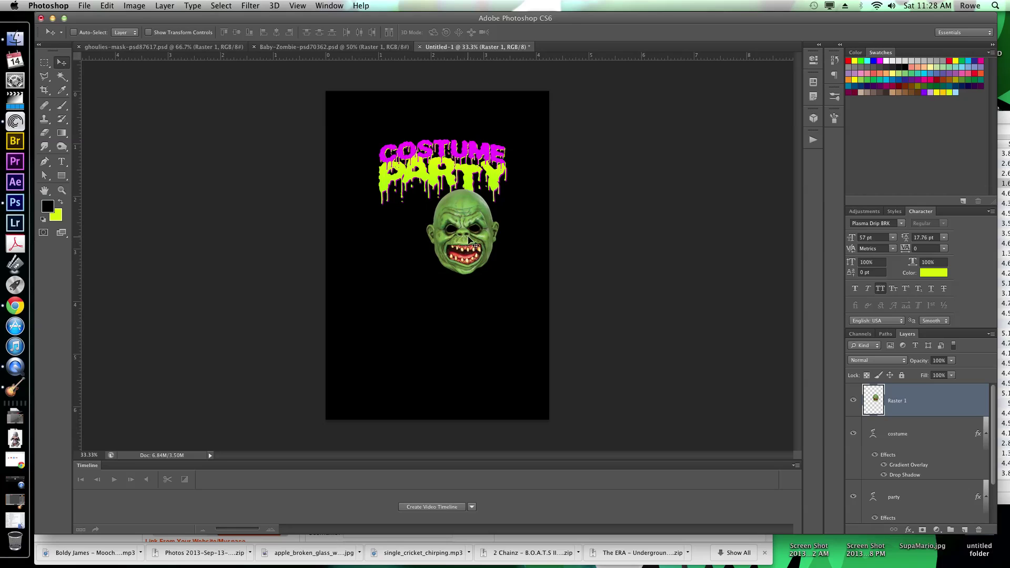
key("t")
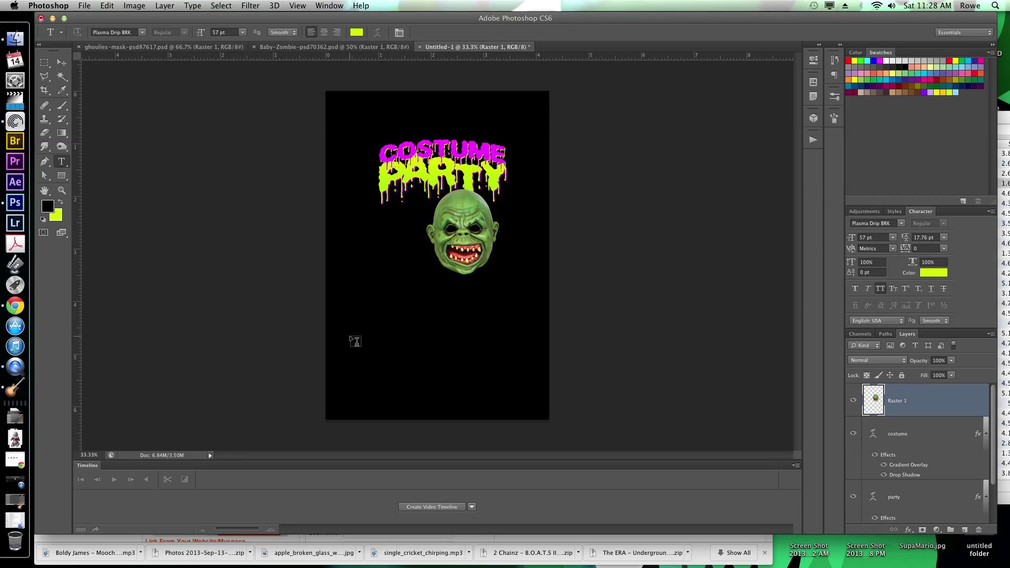
Step: Add the text OCTOBER 31ST below the mask and set its size to 29 pt
left_click(350, 334)
type("OCTUBER")
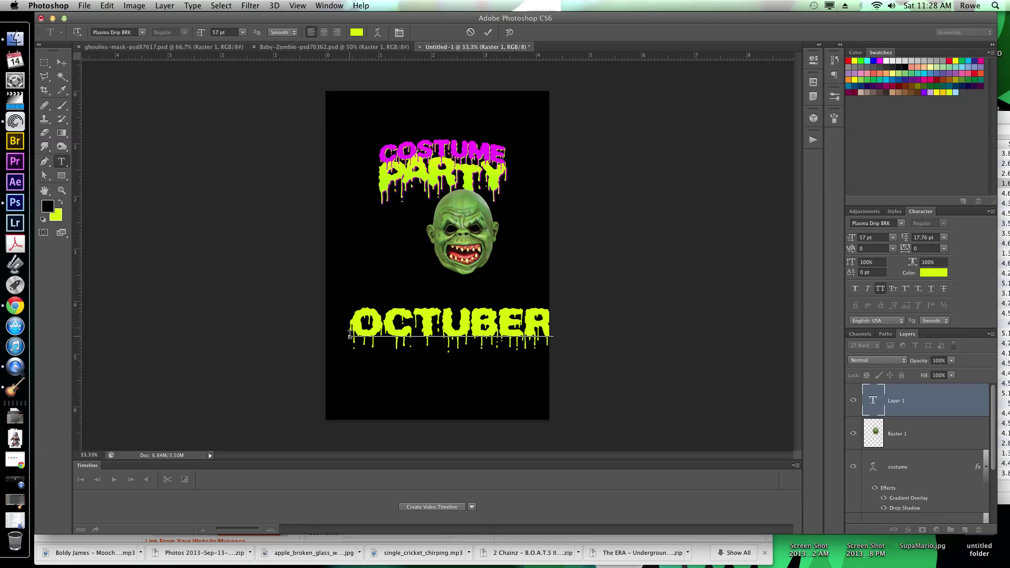
key("super+a")
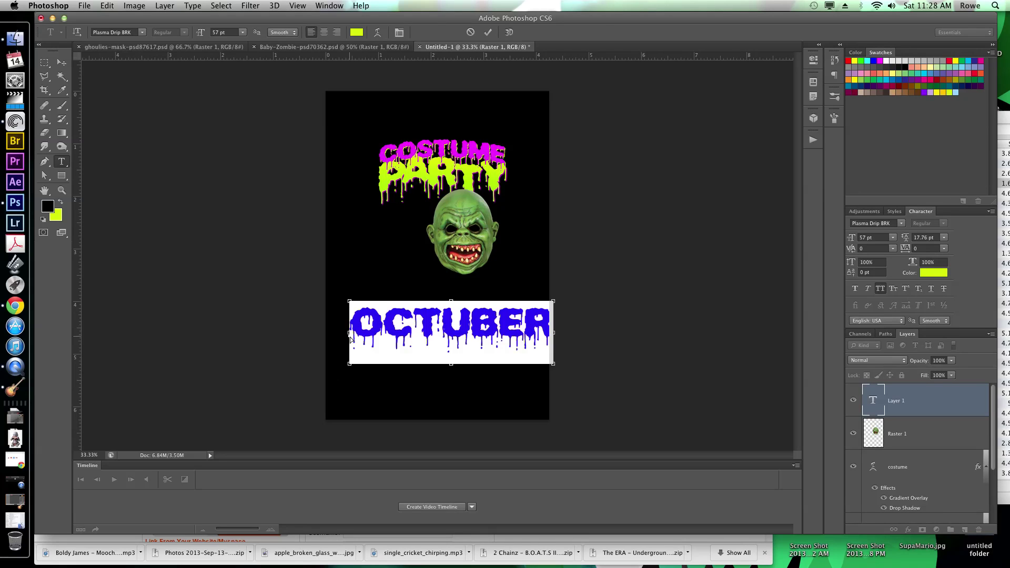
type("OCTO")
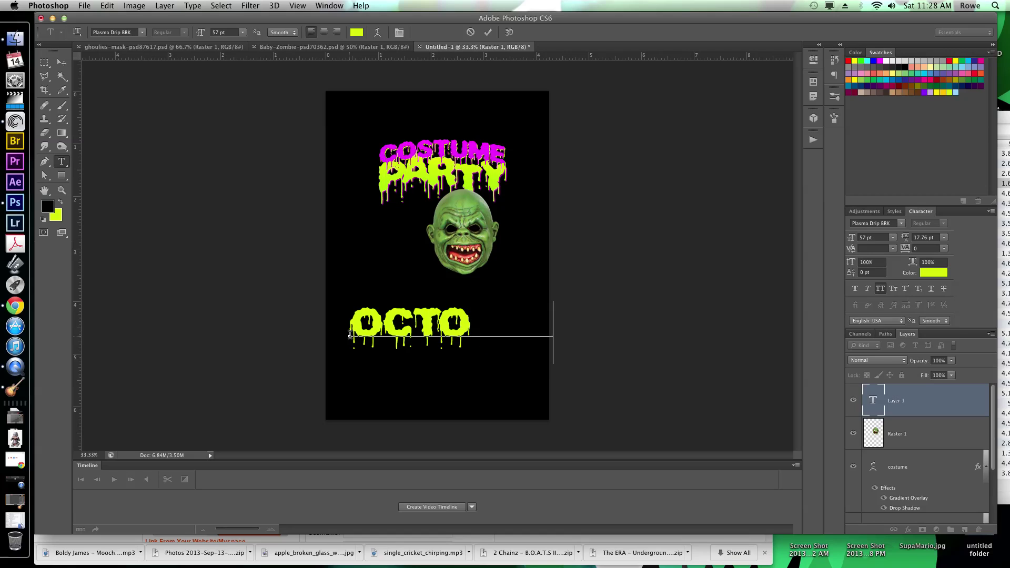
type("BER")
key("super+a")
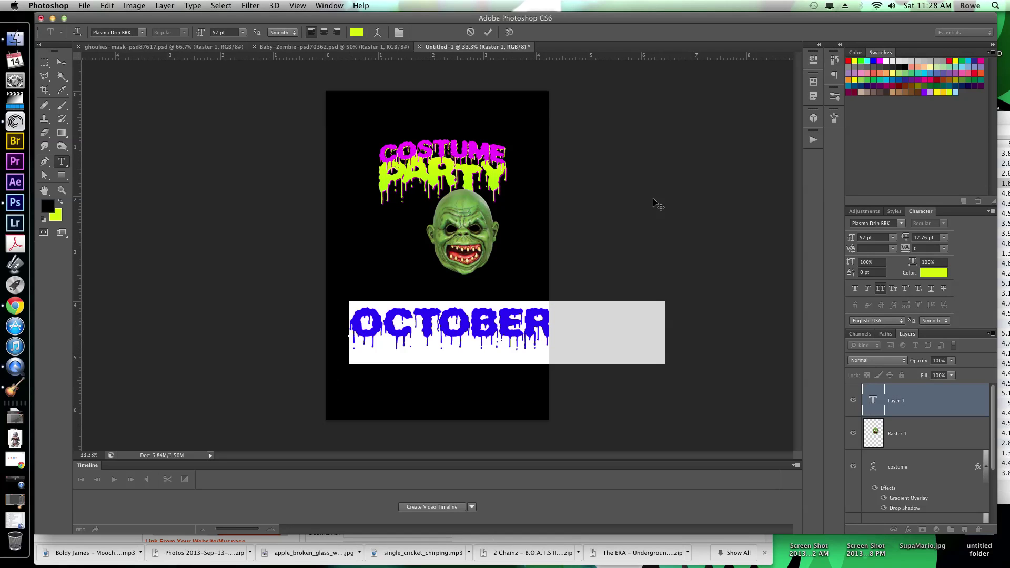
left_click_drag(848, 240, 832, 241)
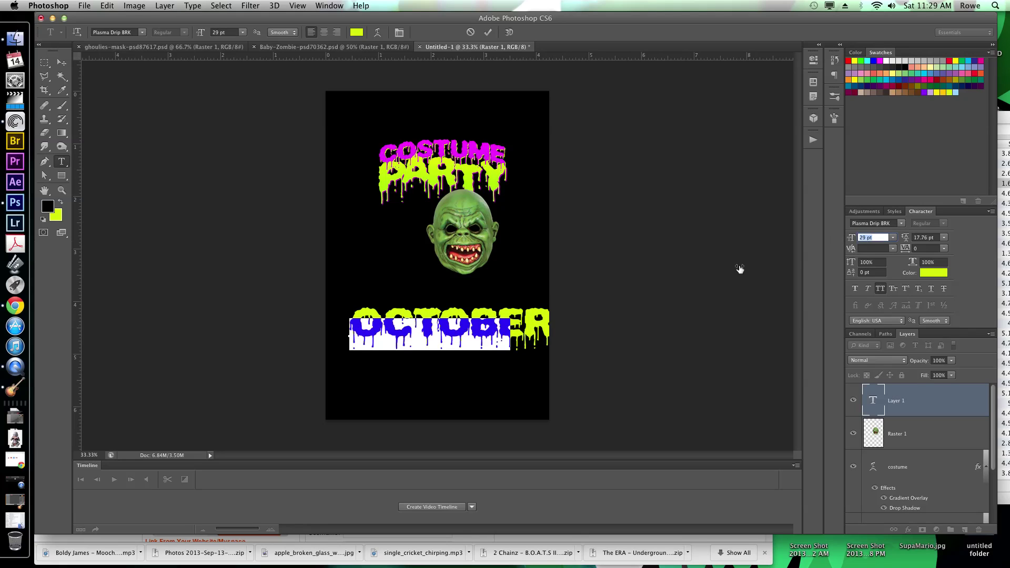
Step: Set the OCTOBER 31ST text in Helvetica Neue with the 33 Thin style at 23 pt
left_click(875, 222)
key("super+a")
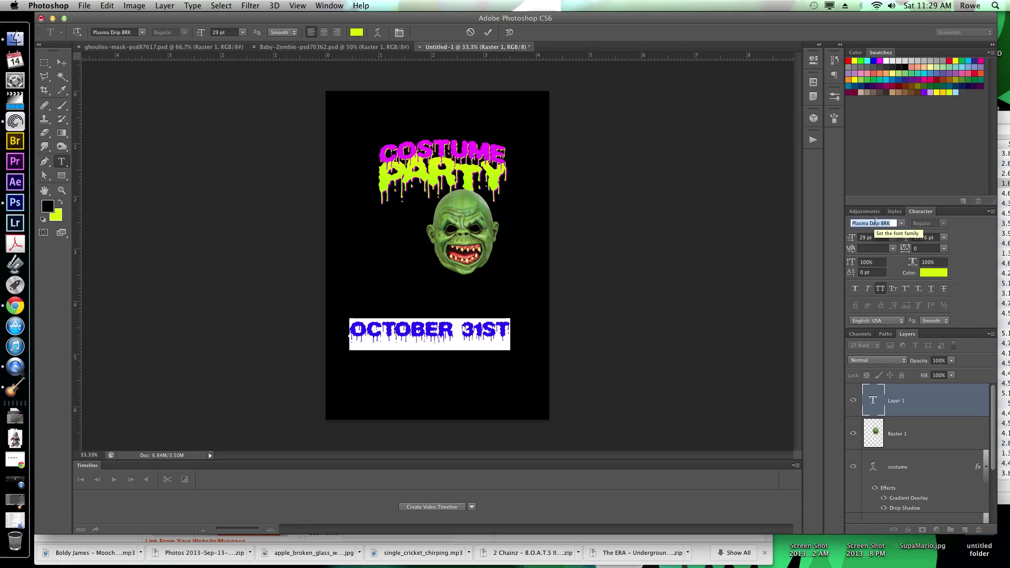
type("Helvetica")
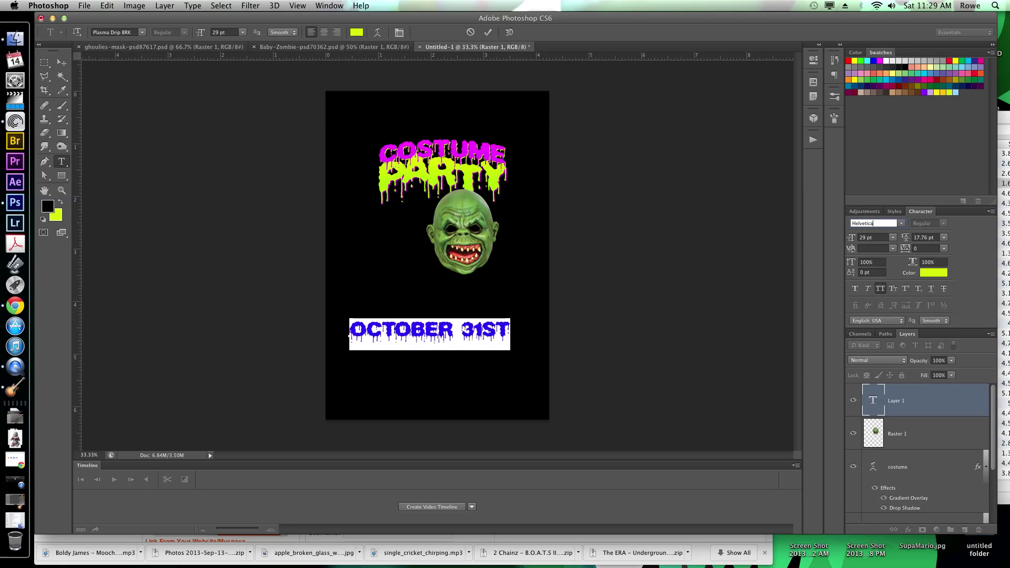
key("Down")
key("Down")
key("Down")
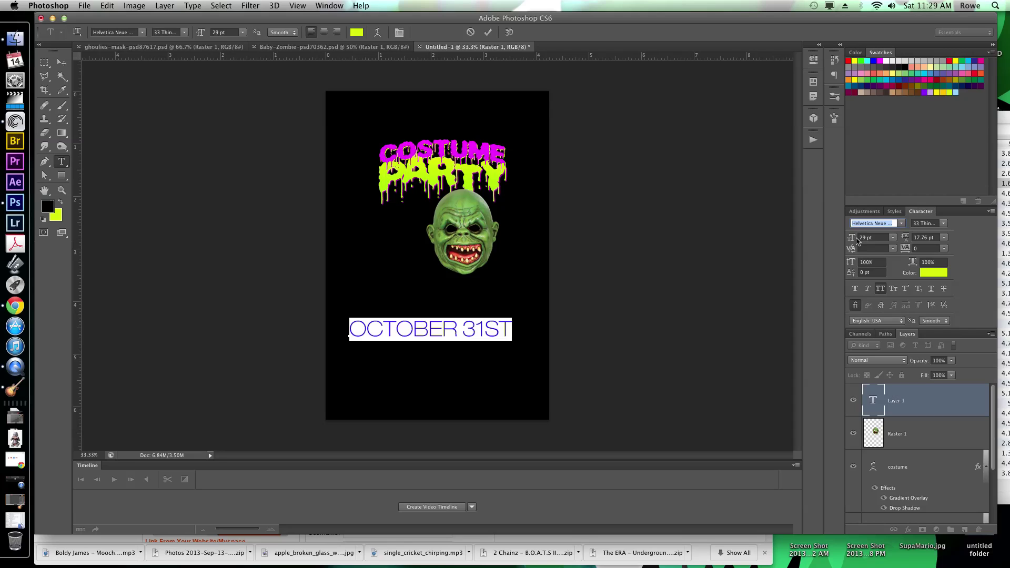
left_click_drag(856, 240, 853, 240)
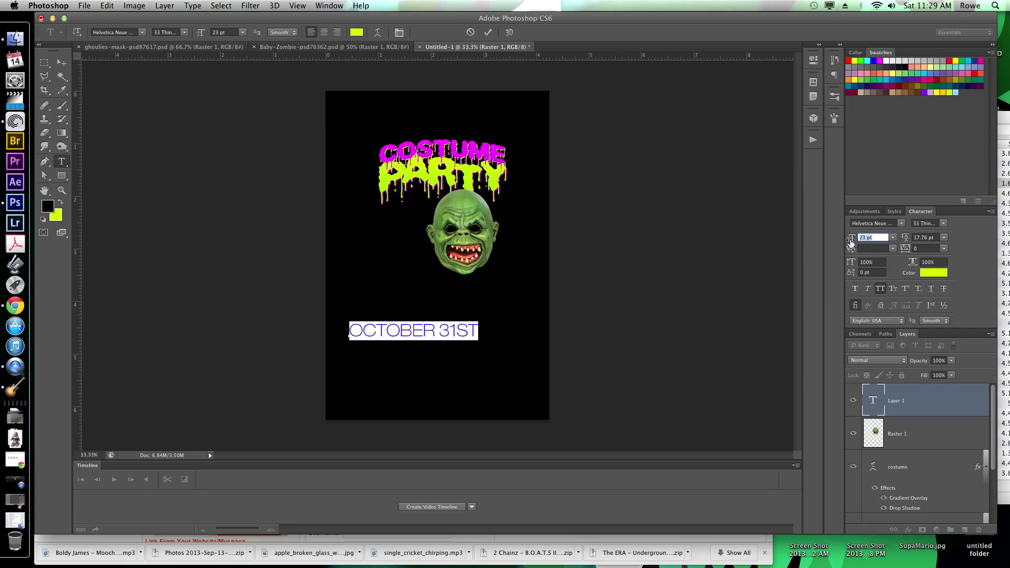
Step: Make the ST after 31 superscript in the date text
left_click(434, 330)
left_click_drag(438, 330, 478, 329)
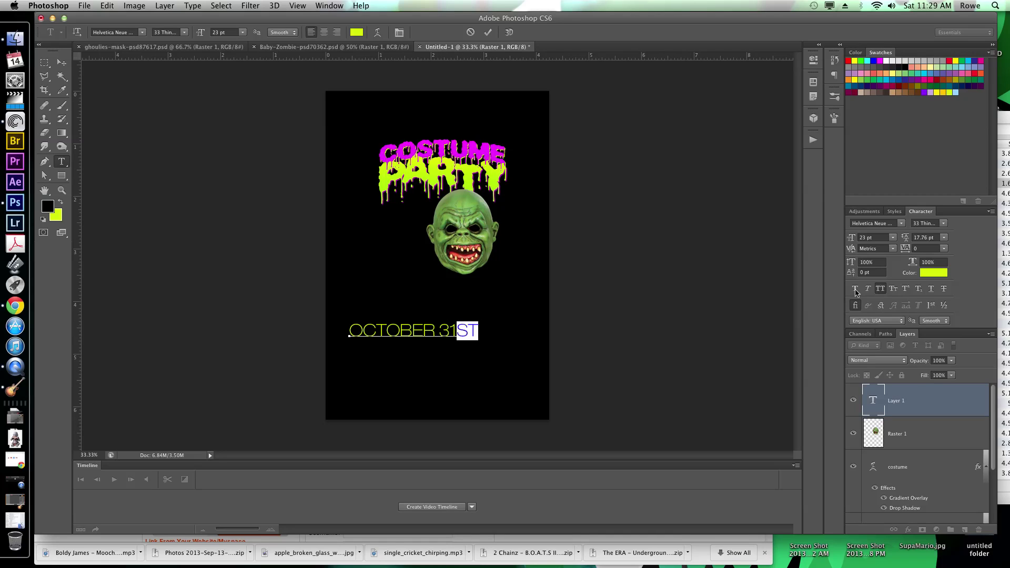
left_click(905, 289)
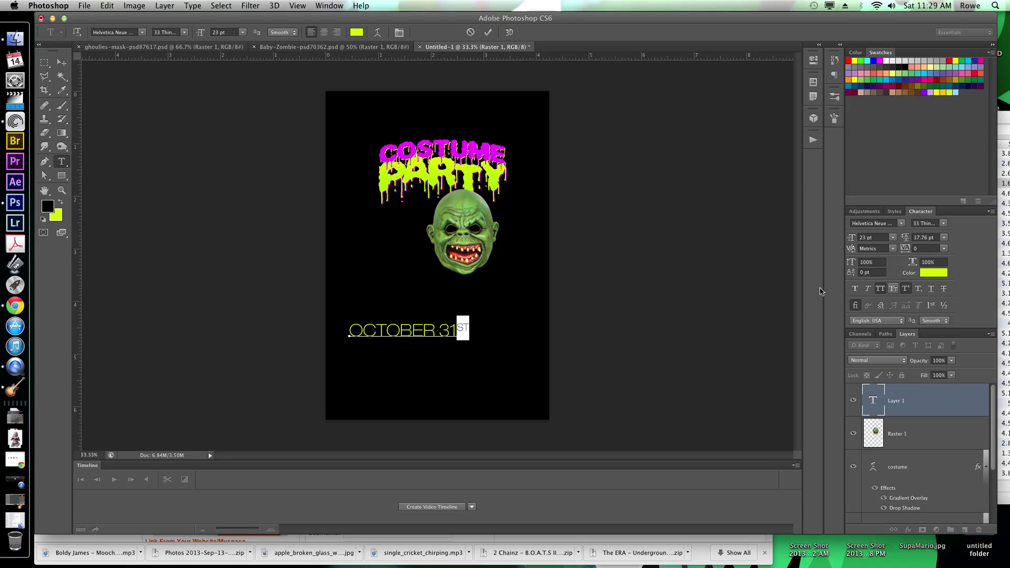
left_click(458, 321)
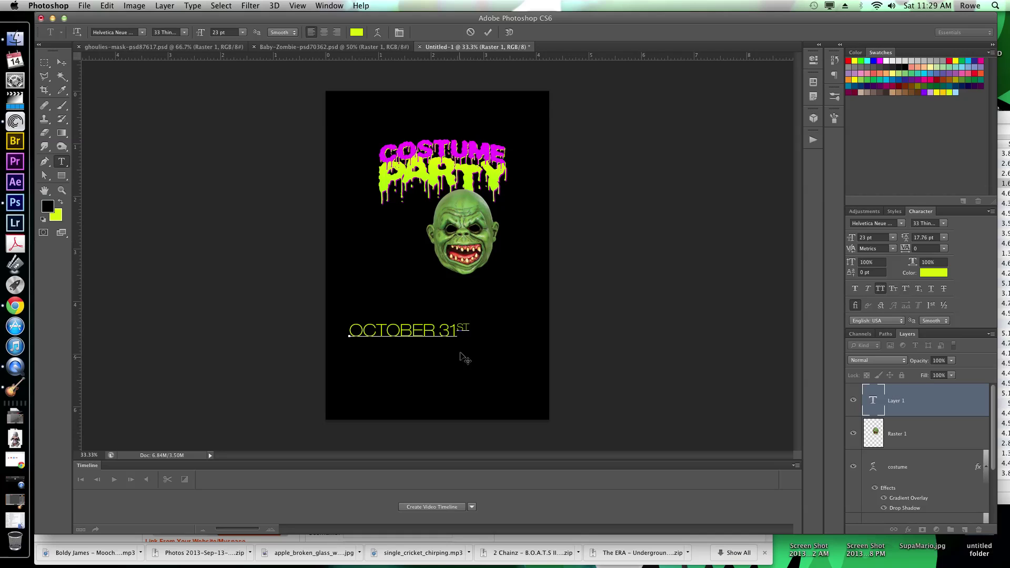
Step: Abbreviate the month to OCT. and add FRI. in front, so the date line reads FRI. OCT. 31ST
left_click_drag(439, 329, 349, 326)
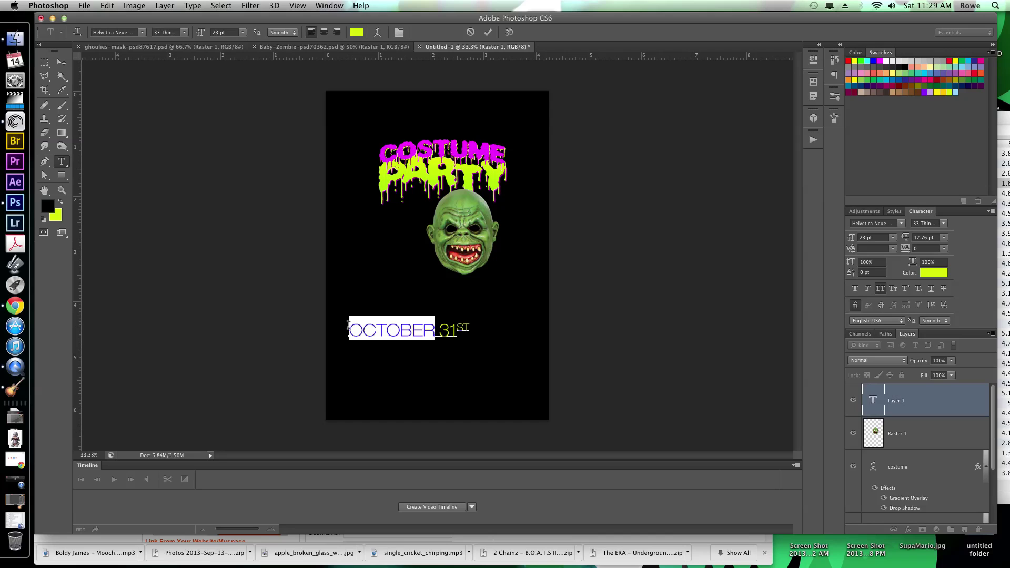
left_click(386, 330)
left_click_drag(386, 330, 432, 330)
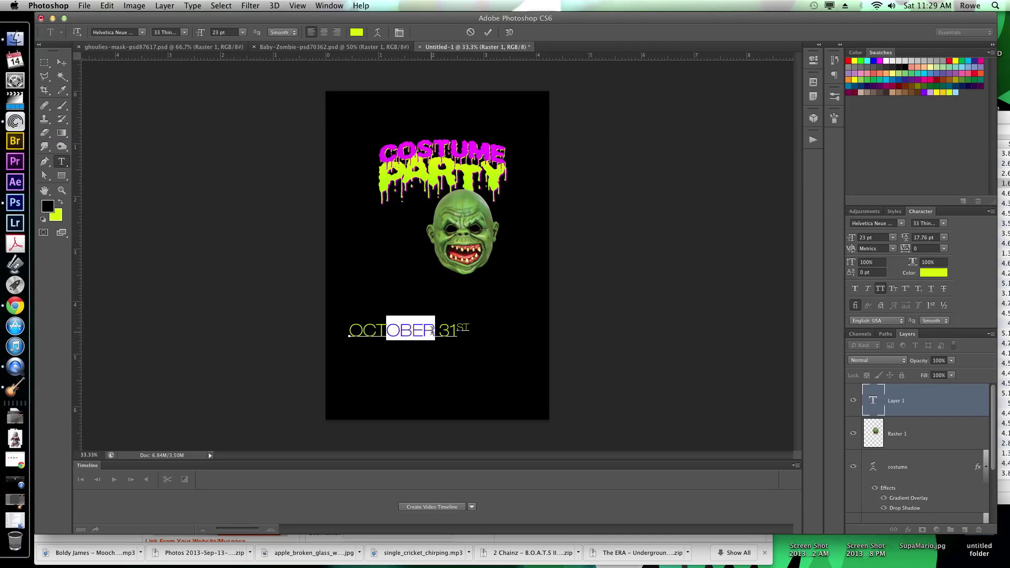
type(".")
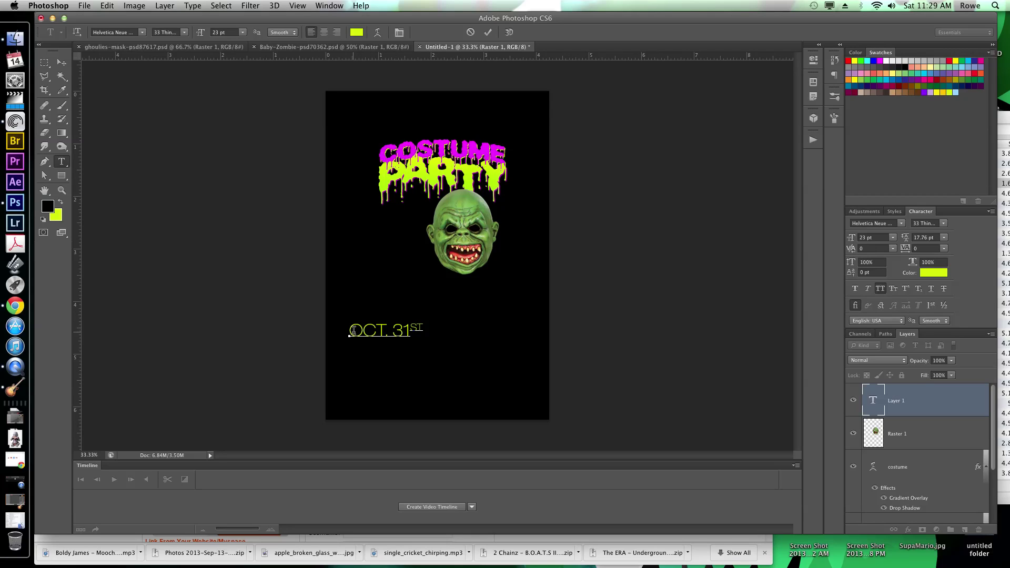
type("FRI")
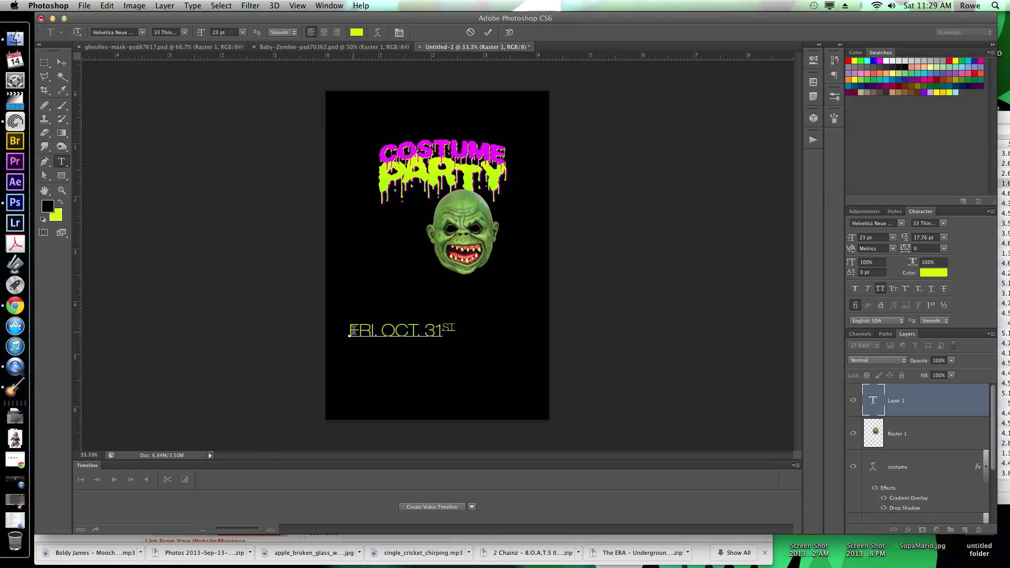
left_click(456, 330)
key("super+Return")
Step: Duplicate the date text layer, move the copy slightly down and replace its text with 2013
key("super+j")
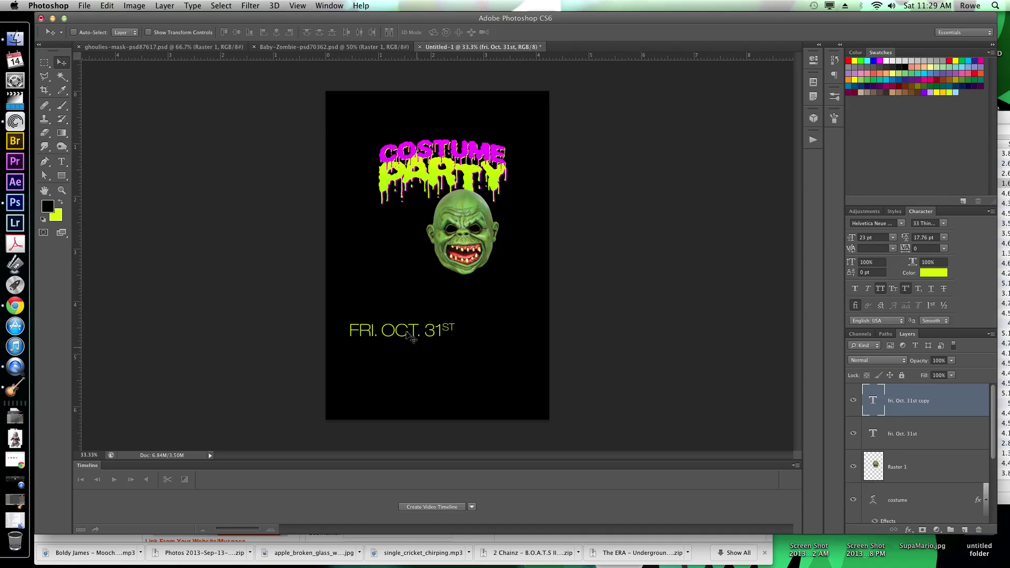
double_click(405, 329)
key("super+a")
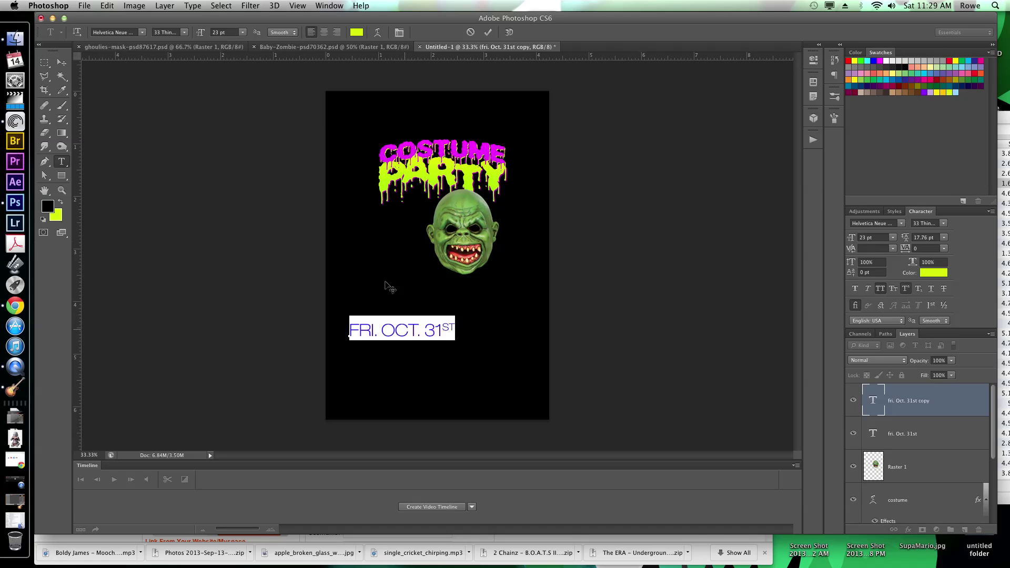
left_click_drag(386, 283, 395, 297)
type("2013")
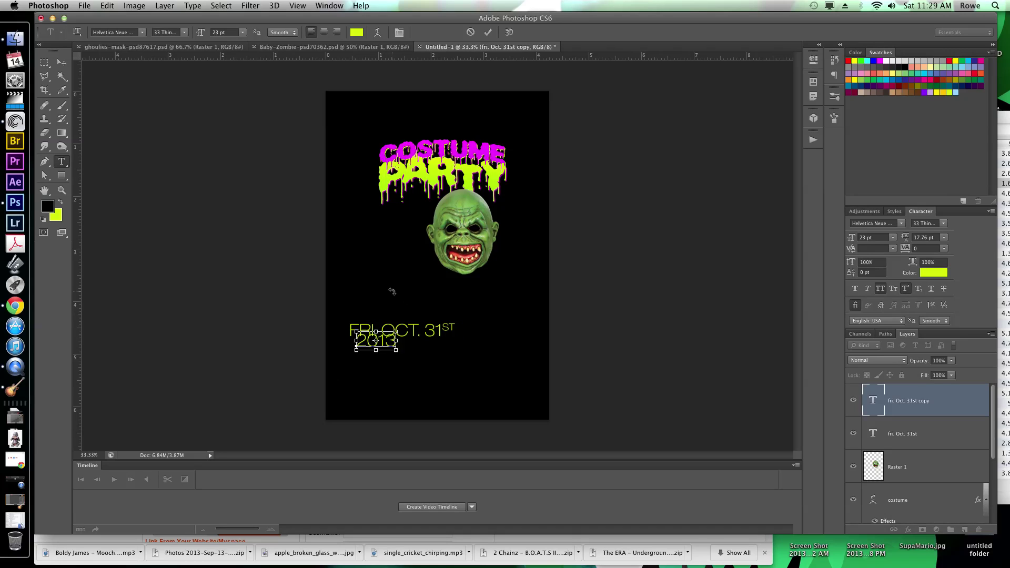
Step: Colour the 2013 text magenta f300ff sampled from COSTUME and move it to the right below the date
key("super+a")
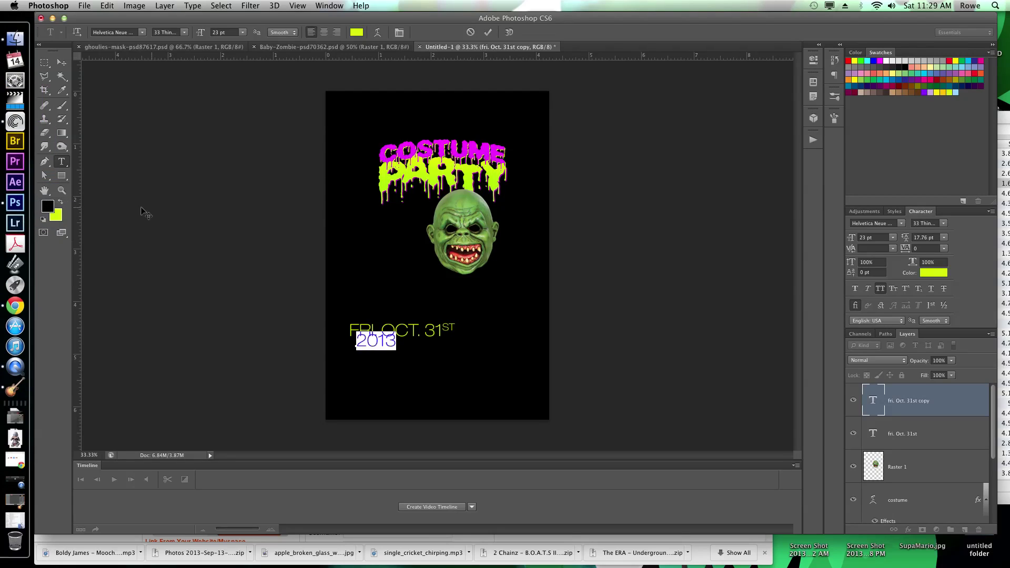
left_click(49, 207)
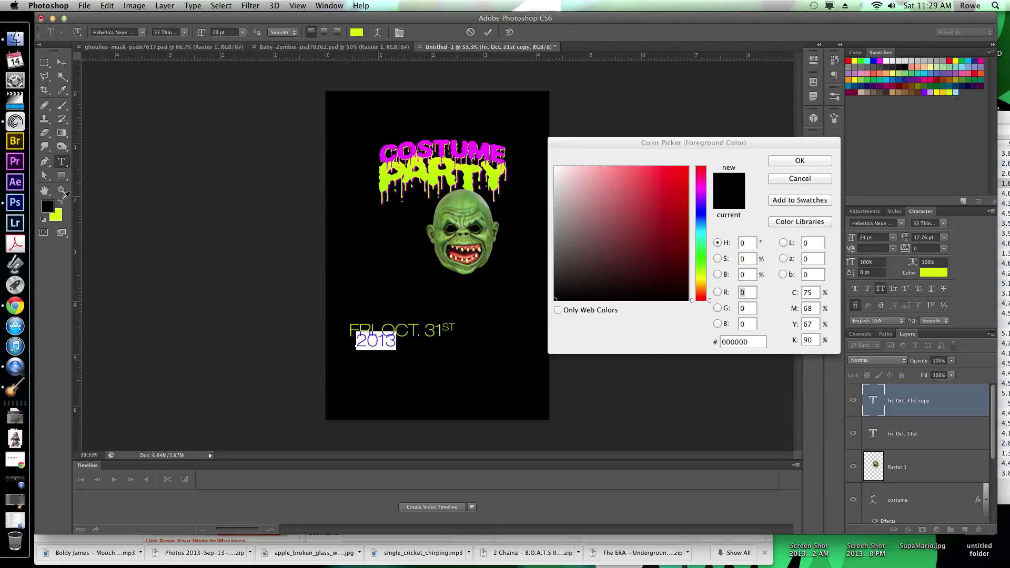
left_click(408, 141)
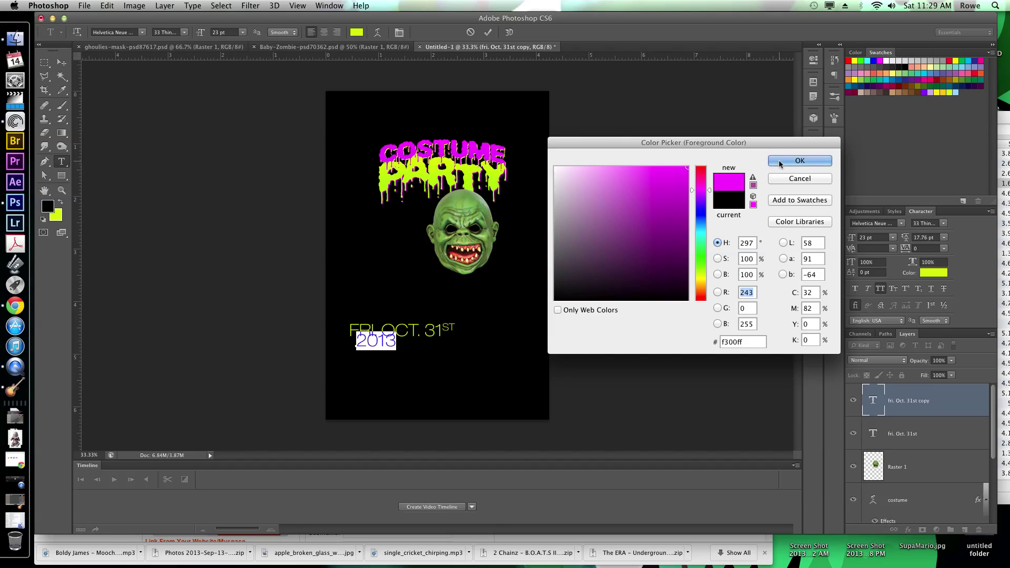
key("Return")
left_click_drag(427, 250, 453, 253)
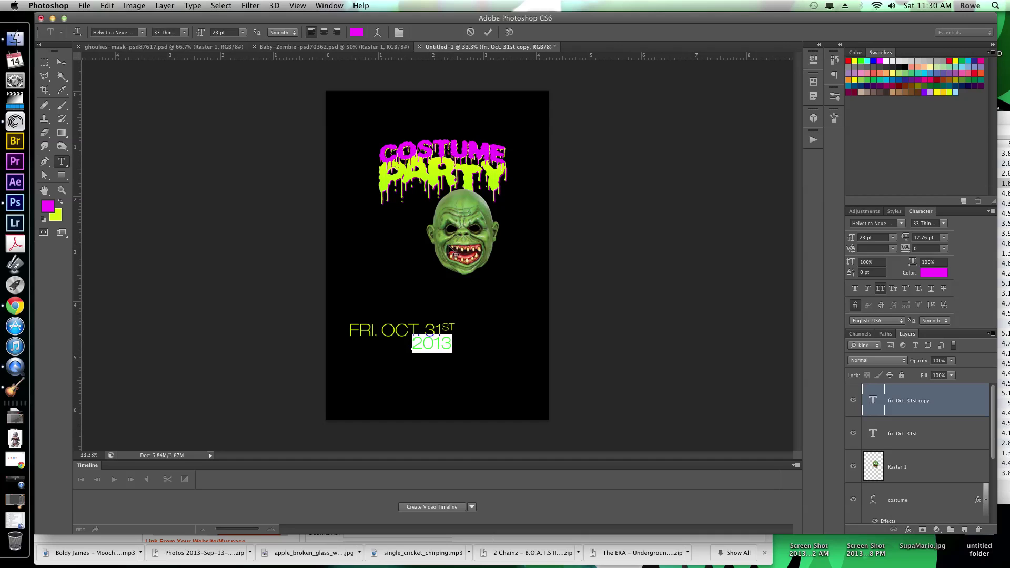
key("ctrl+Return")
Step: Align 2013 under the left end of the date line, move both lines up together and deselect the layers
key("v")
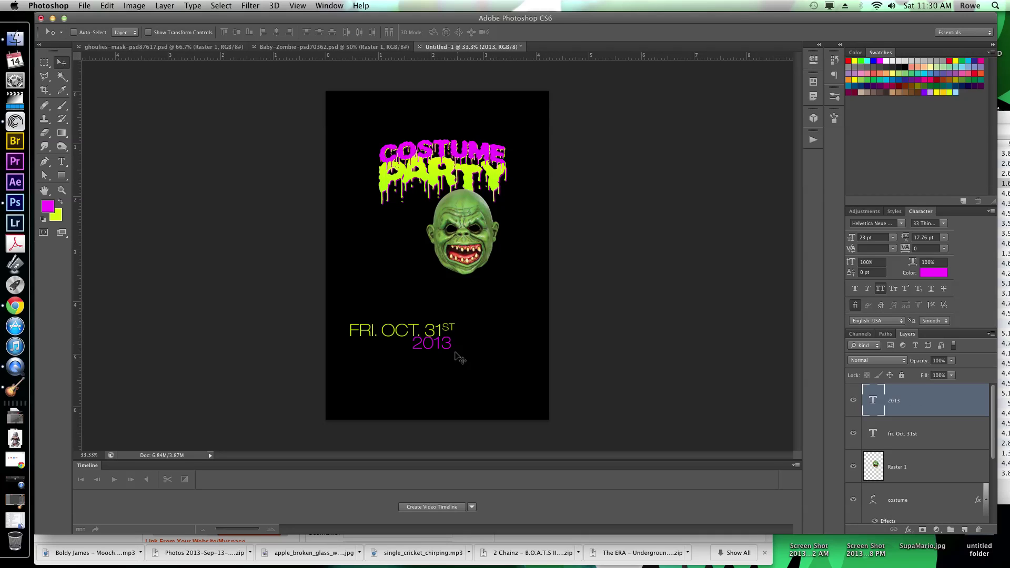
left_click_drag(455, 358, 404, 332)
left_click(405, 337, "shift+super")
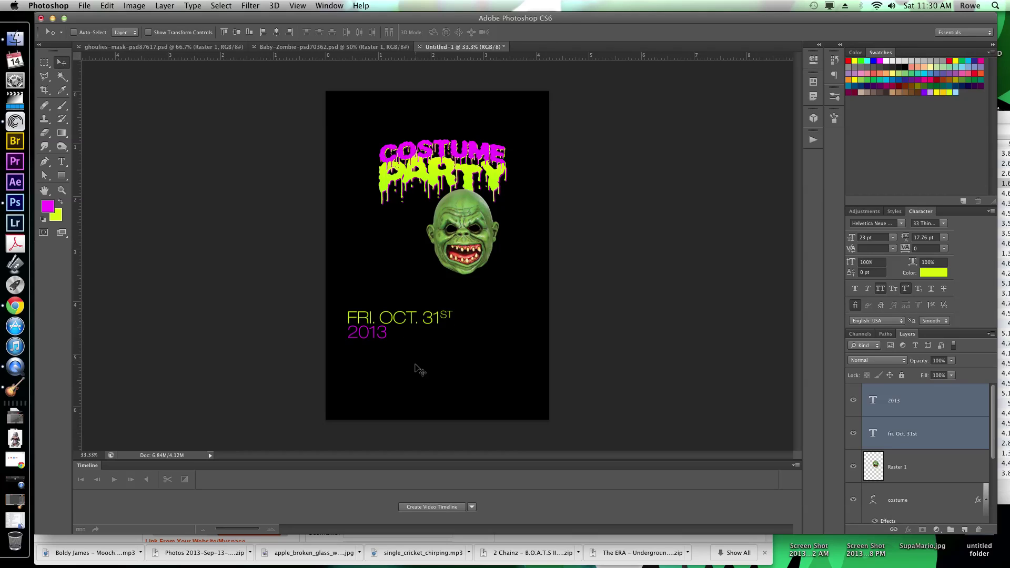
left_click(610, 273)
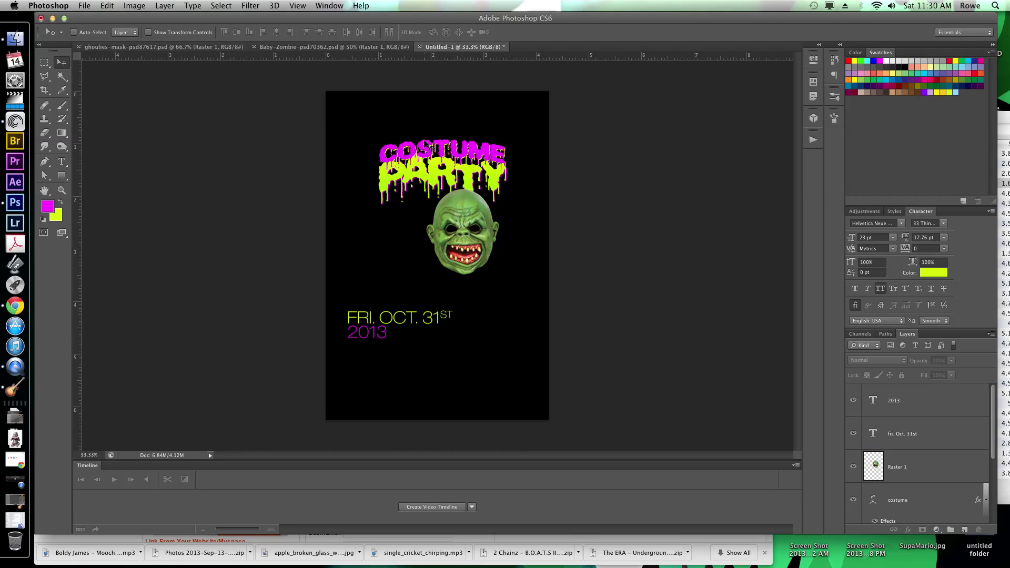
Step: Add the text GHOULS above the COSTUME title and move it right and slightly down
key("t")
left_click(384, 110)
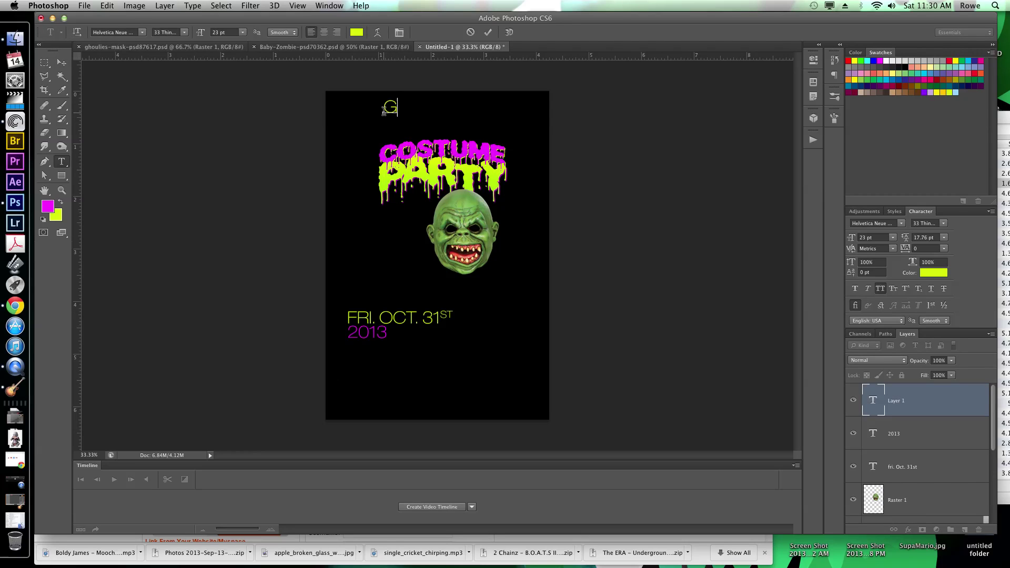
type("GO")
key("BackSpace")
type("HOULS")
key("ctrl+a")
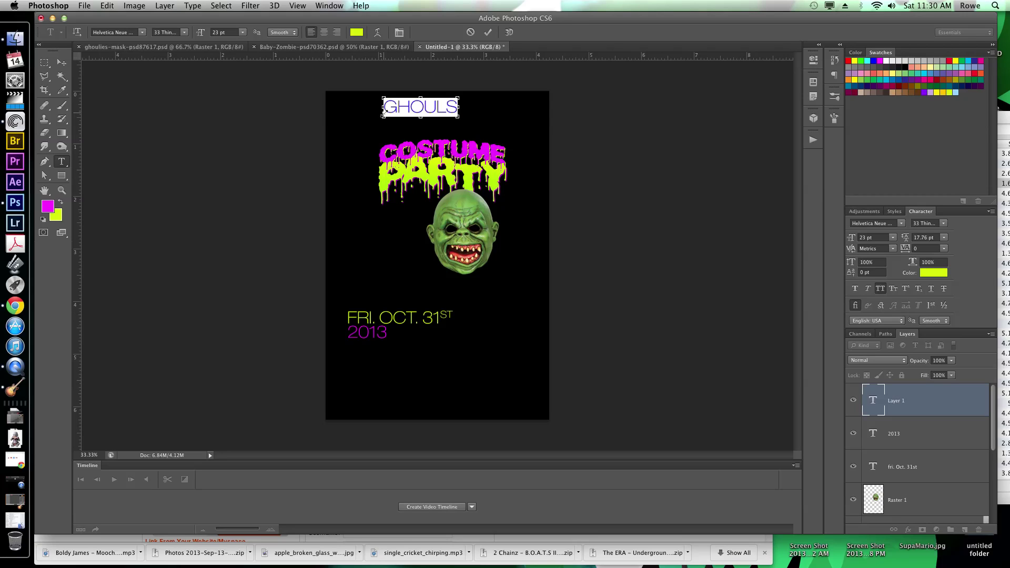
left_click_drag(455, 152, 488, 165)
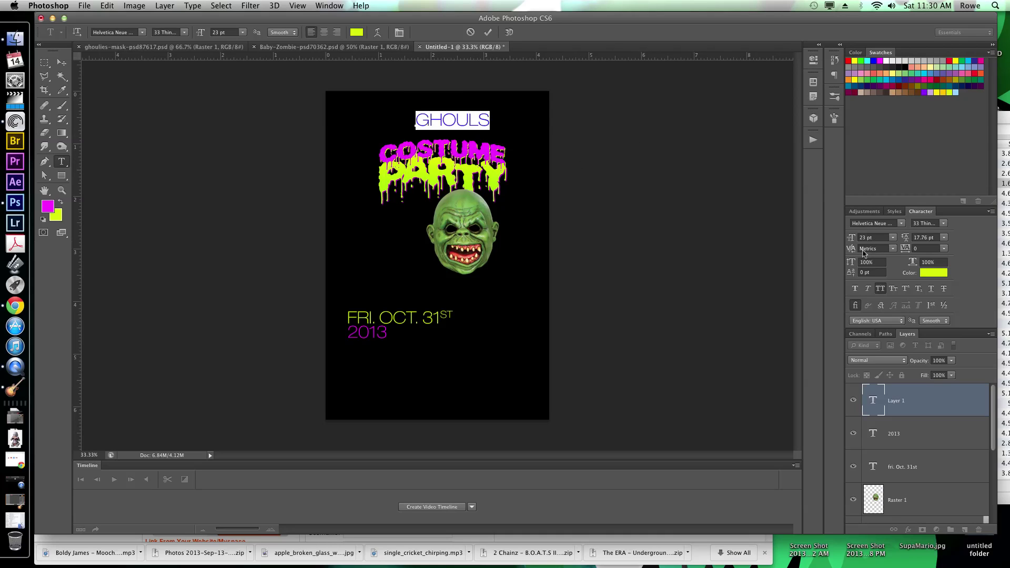
Step: Extend the text to GHOULS & GOBLINS and centre it just above the COSTUME title
left_click(487, 112)
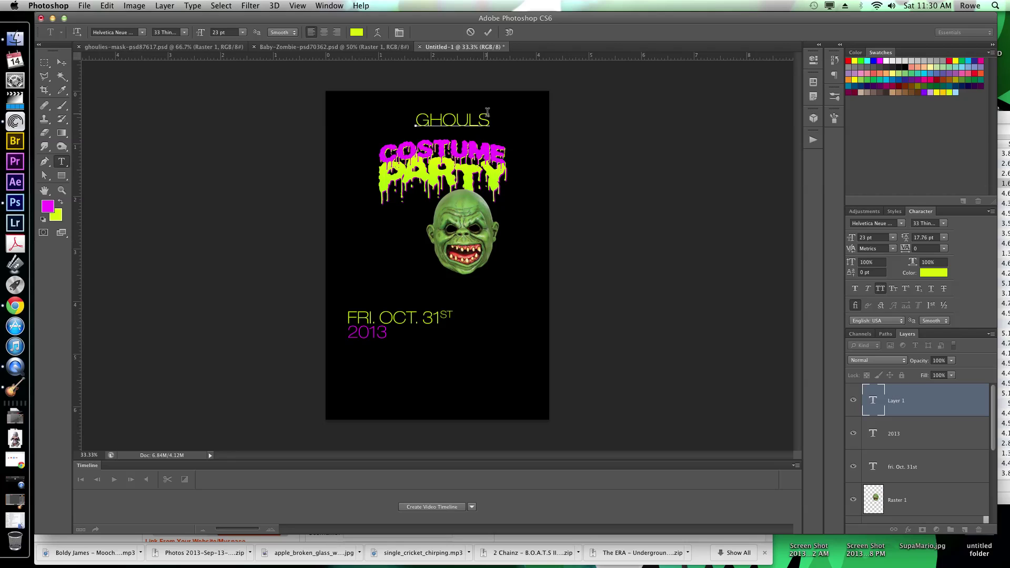
type("& GOBLINS")
key("ctrl+a")
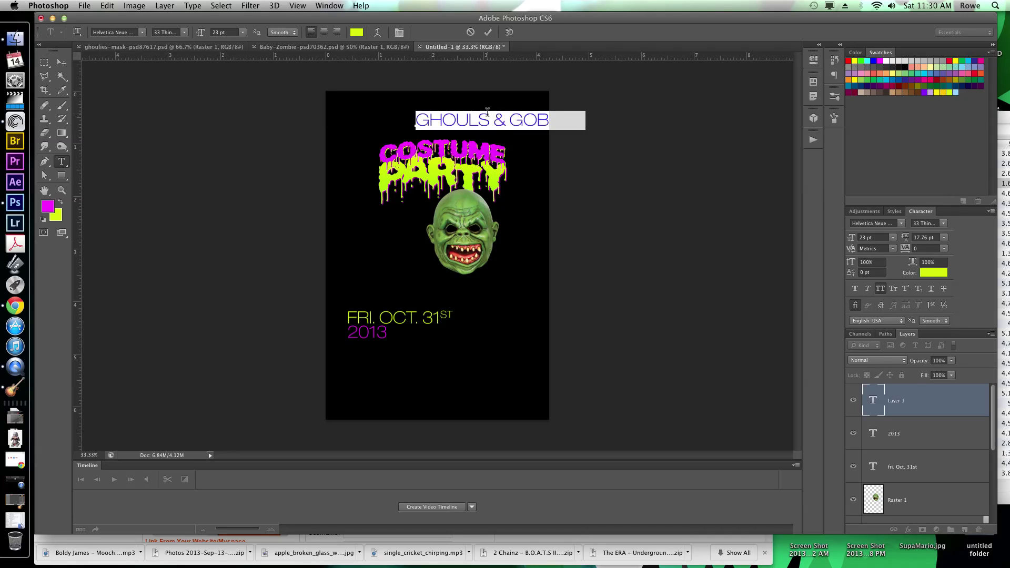
left_click_drag(561, 163, 500, 170)
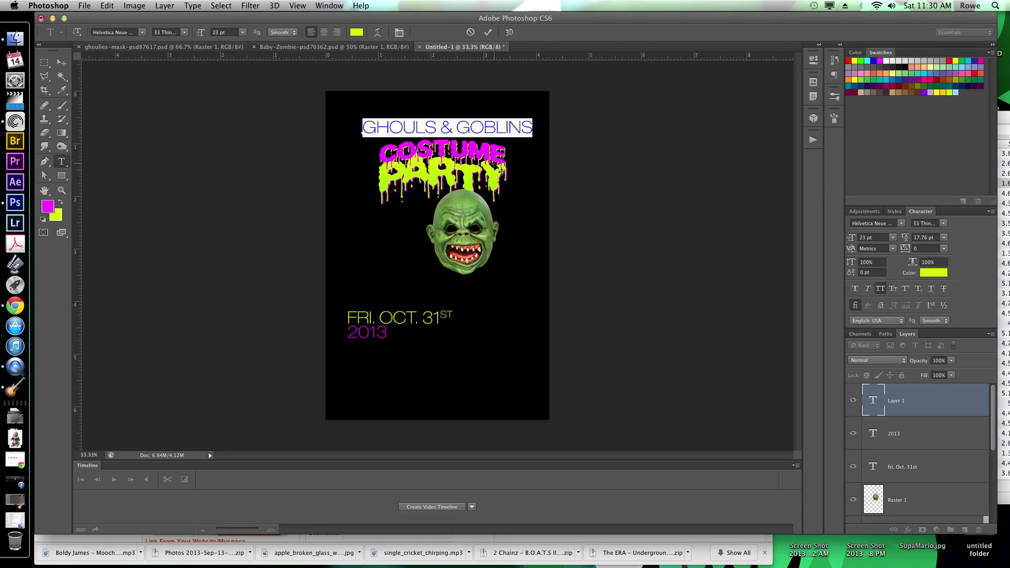
Step: Warp the GHOULS & GOBLINS text with a horizontal Arch of slight upward bend and reduce its size to 18 pt
left_click(376, 32)
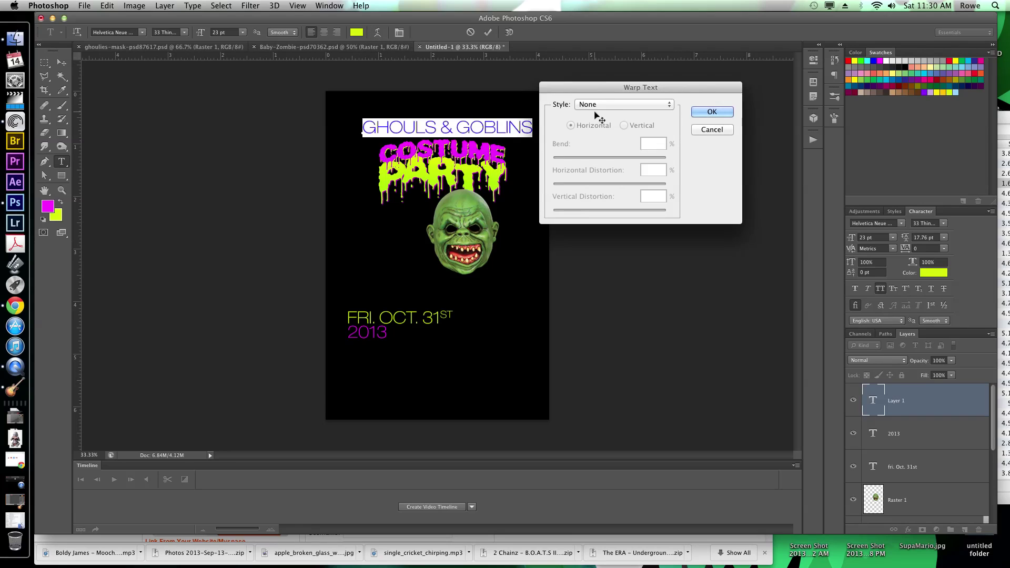
left_click(600, 105)
key("Escape")
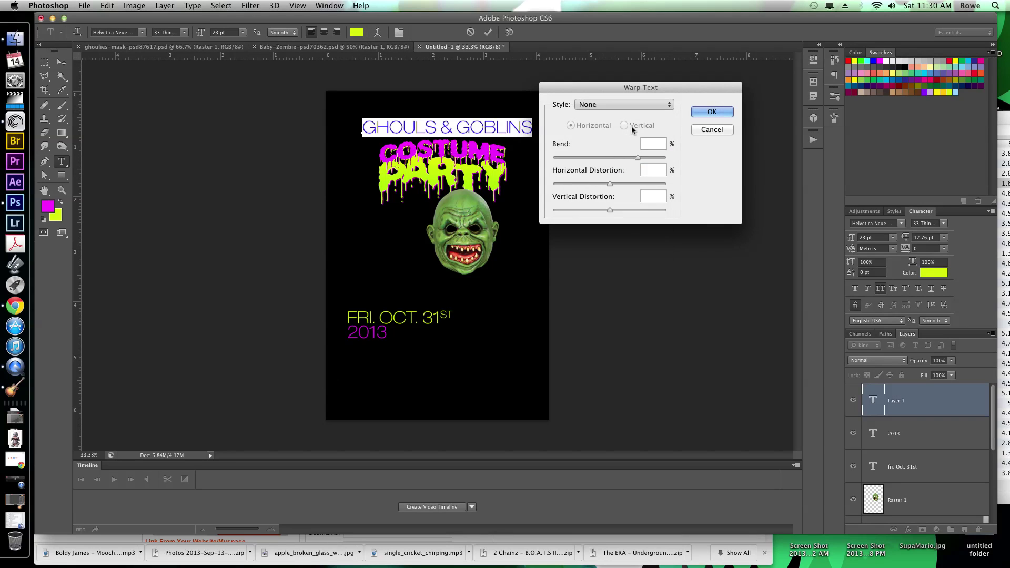
key("Down")
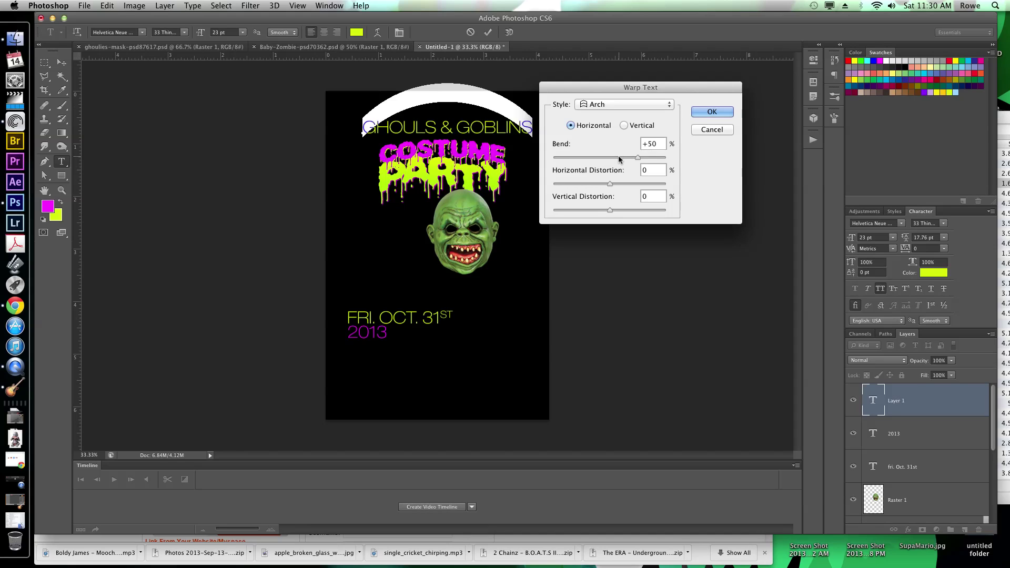
left_click(617, 156)
left_click(711, 112)
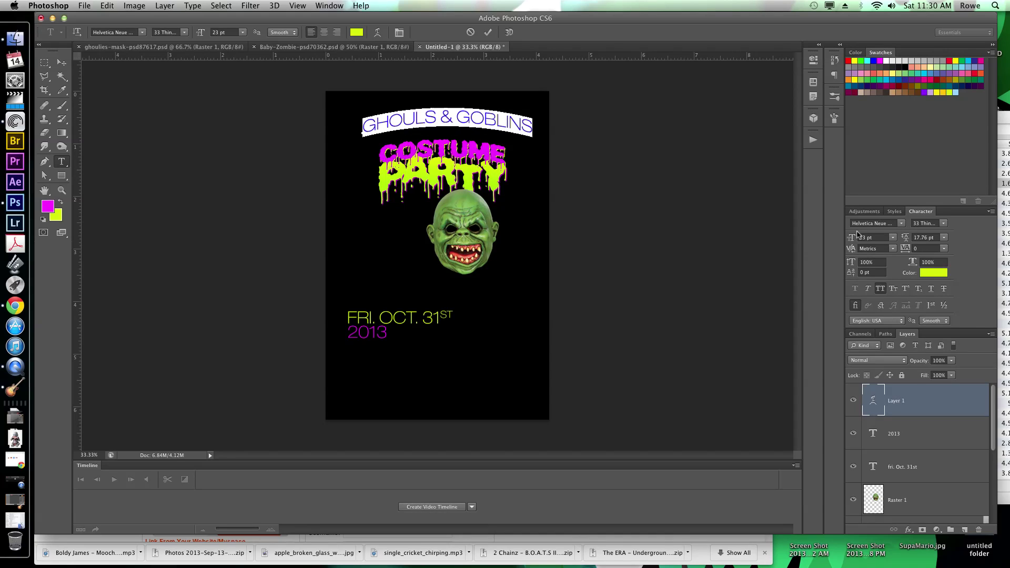
left_click_drag(851, 240, 844, 240)
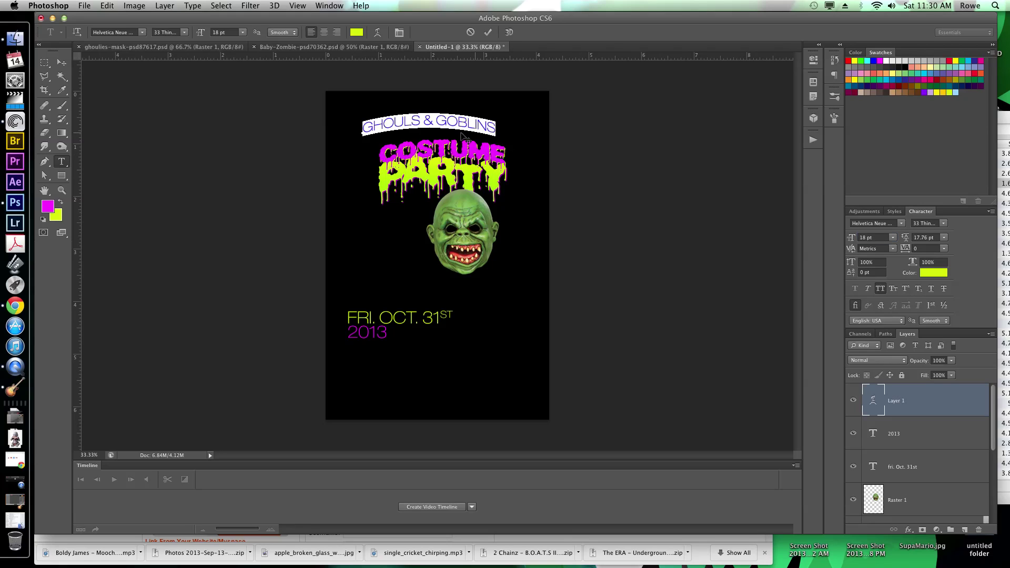
Step: Move the arched heading down and right to sit directly on the COSTUME title and remove the spaces around its ampersand
left_click_drag(509, 204, 520, 217)
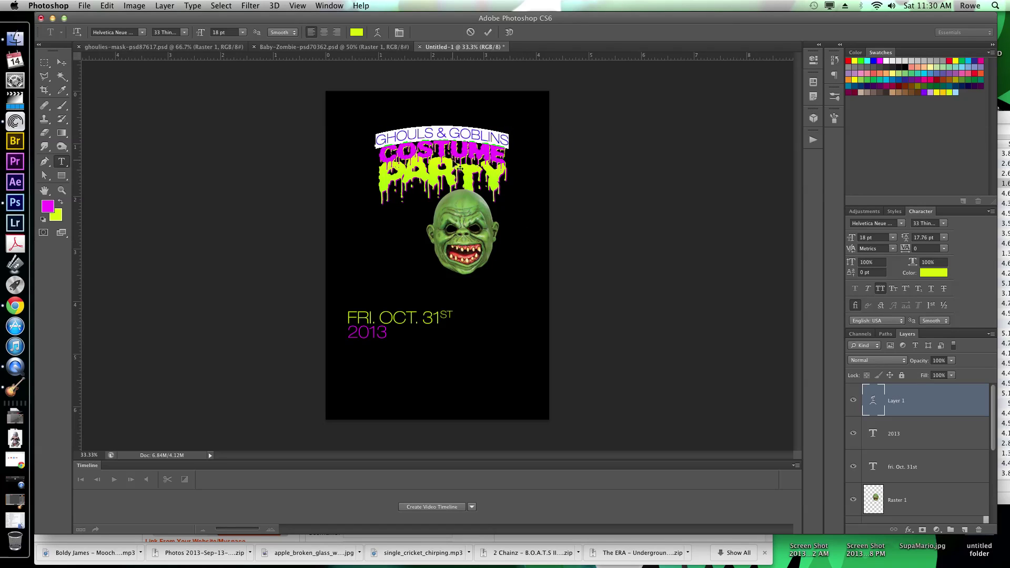
left_click(450, 131)
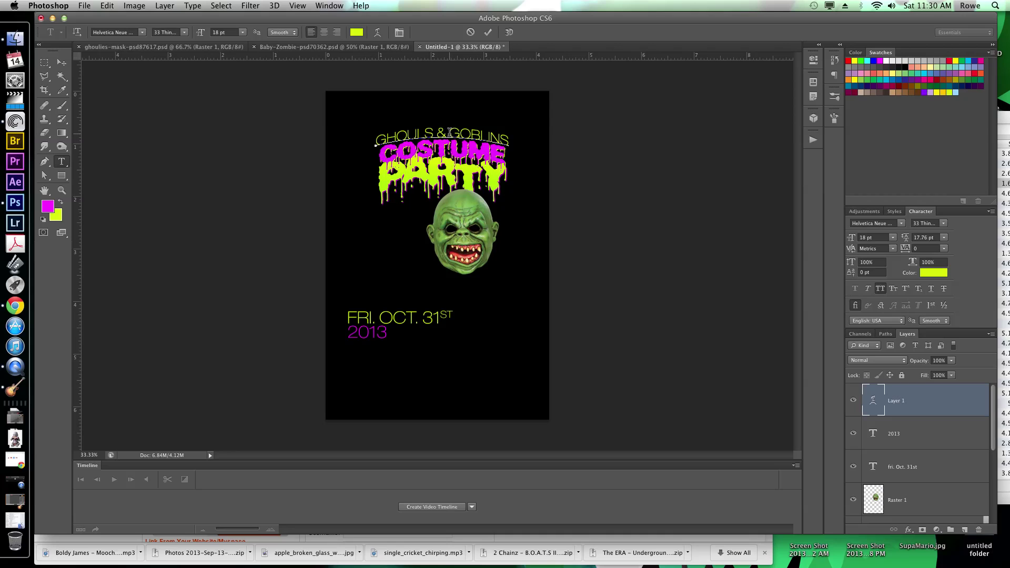
key("BackSpace")
key("BackSpace")
Step: Set the word GHOULS in the heading to the 73 Bold Extended font style
key("shift+alt+Left")
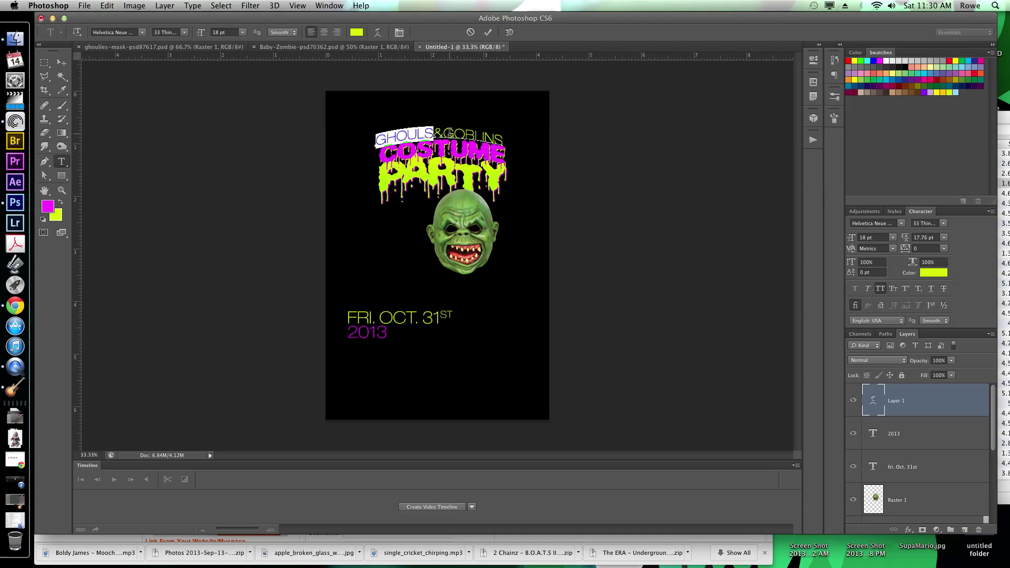
left_click(184, 32)
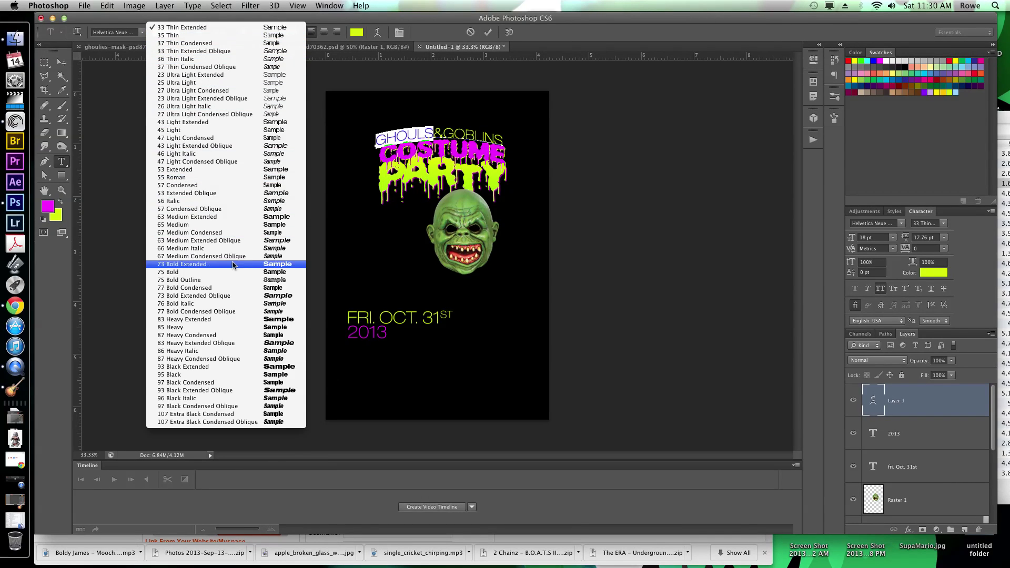
left_click(221, 264)
Step: Set the word GOBLINS in the heading to the 63 Medium Extended font style
left_click_drag(454, 129, 516, 132)
left_click(184, 34)
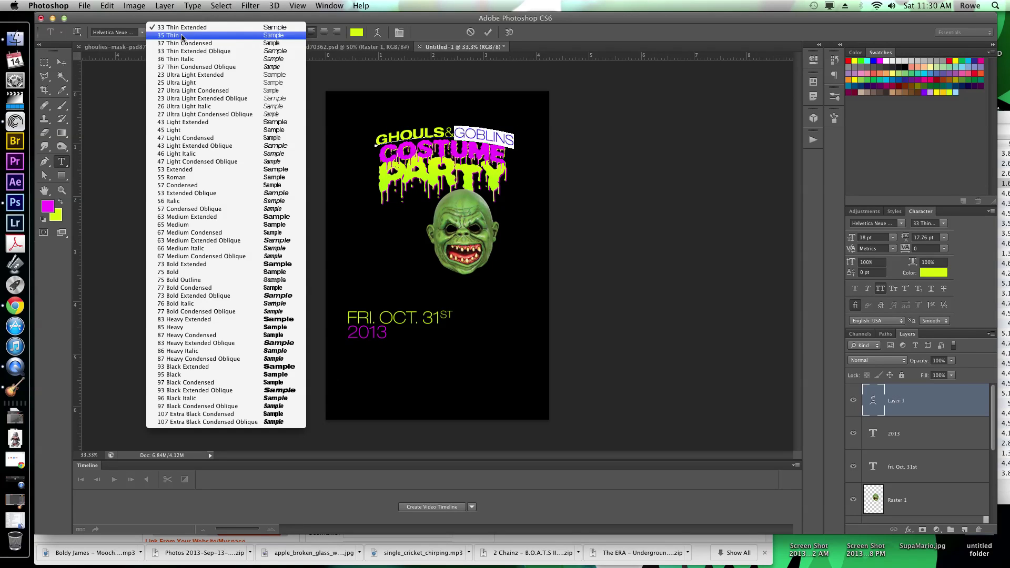
left_click(219, 216)
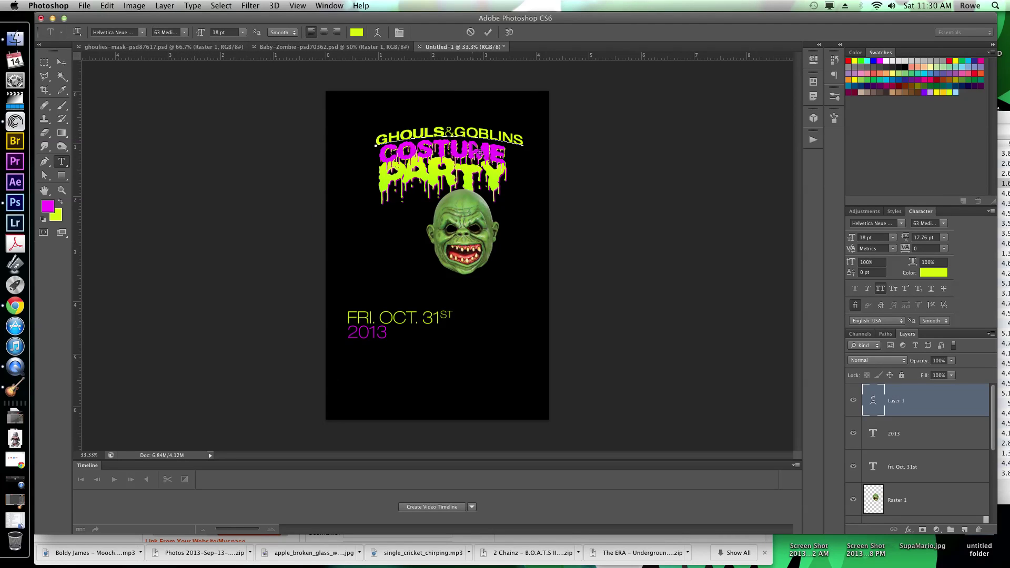
Step: Set the word GOBLINS in the heading to the 73 Bold Extended font style
double_click(489, 133)
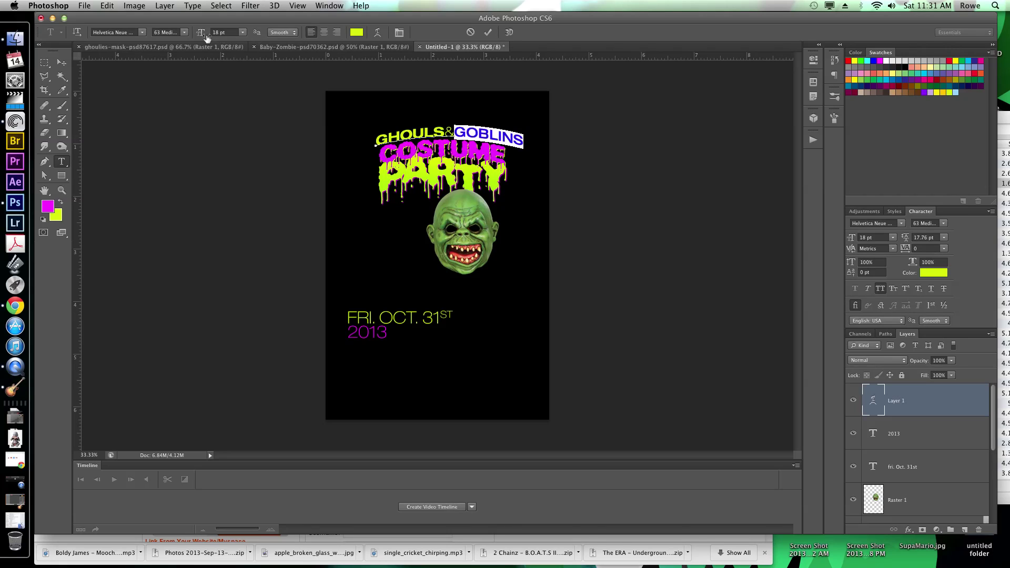
left_click(187, 33)
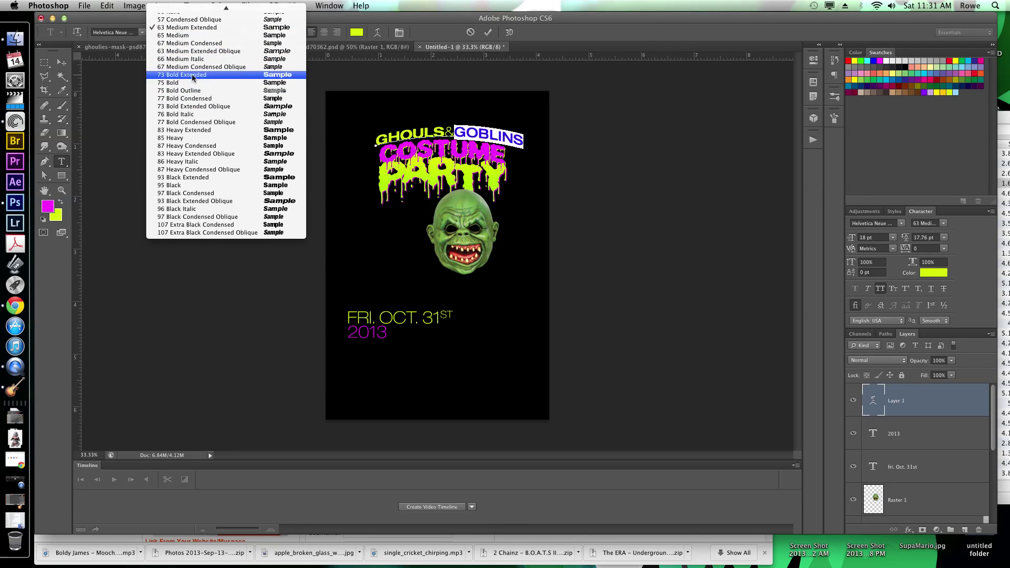
left_click(193, 77)
Step: Tighten the tracking of the whole GHOULS&GOBLINS heading to -80 and commit the text
left_click(449, 134)
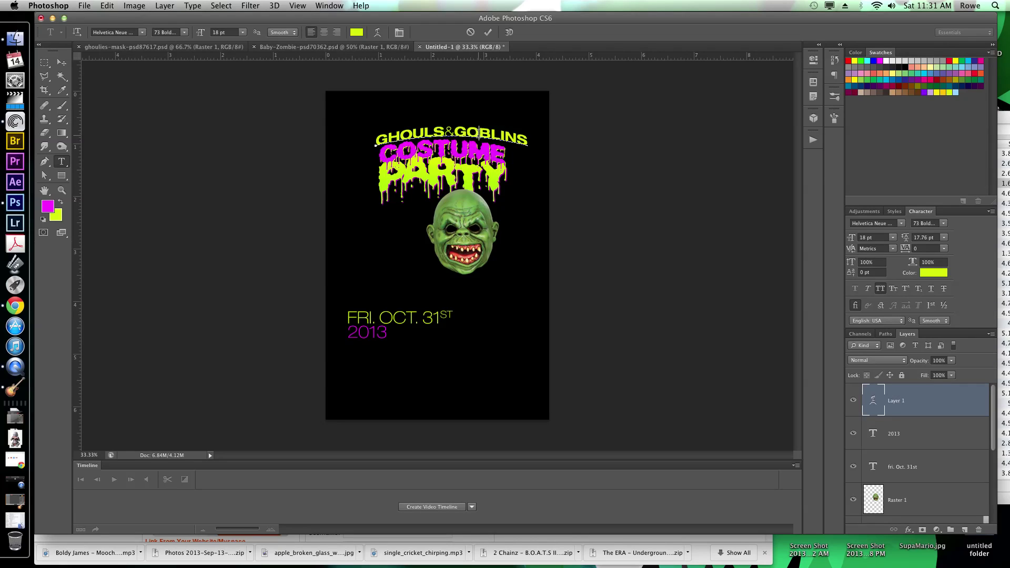
key("super+a")
left_click(925, 248)
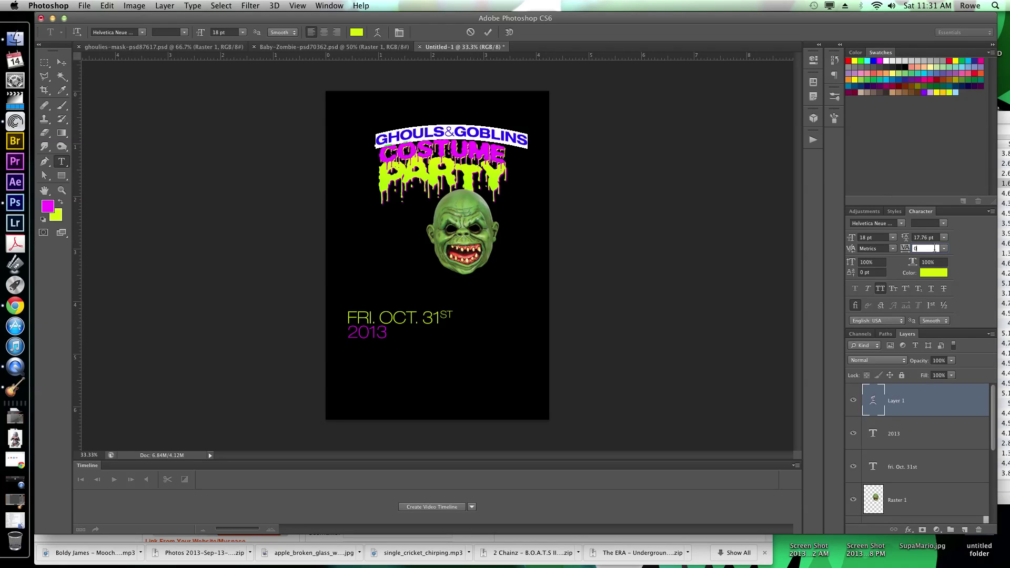
type("-20")
key("Return")
key("Down")
key("Down")
key("Down")
key("Down")
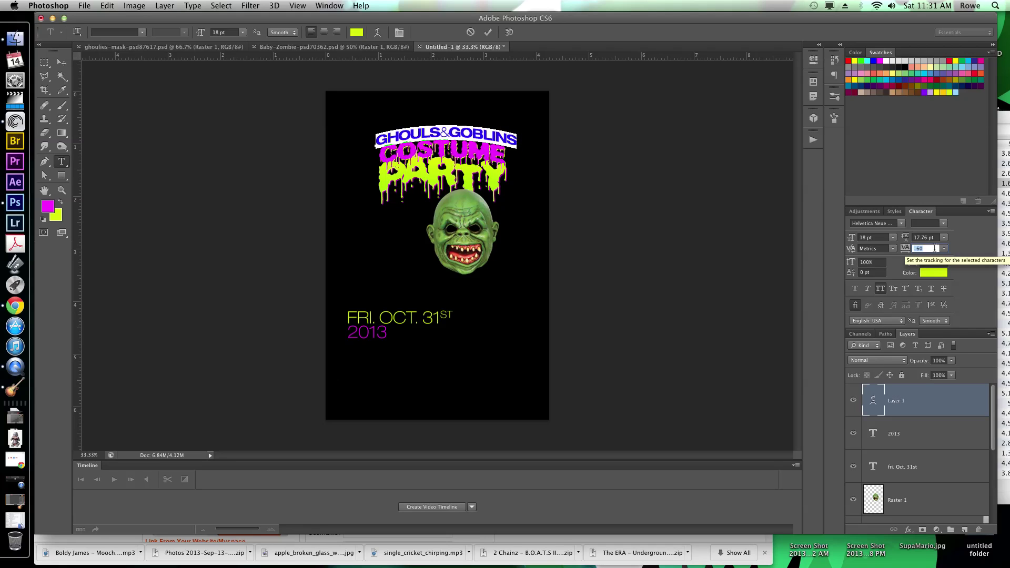
key("Down")
key("Down")
left_click(488, 135)
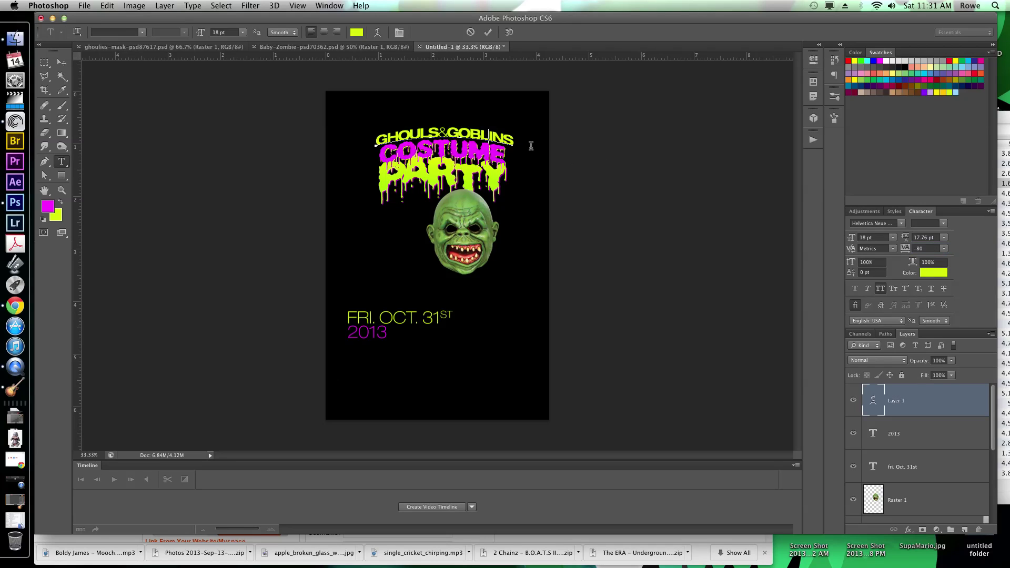
key("super+Return")
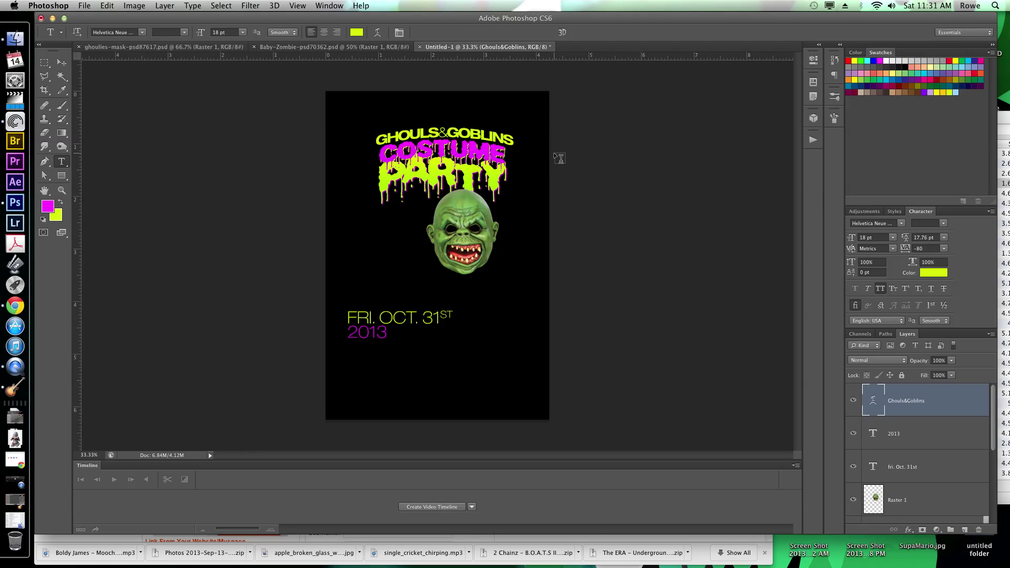
Step: Nudge the GHOULS&GOBLINS heading slightly left and colour only its ampersand with the magenta foreground colour
key("v")
key("shift+Left")
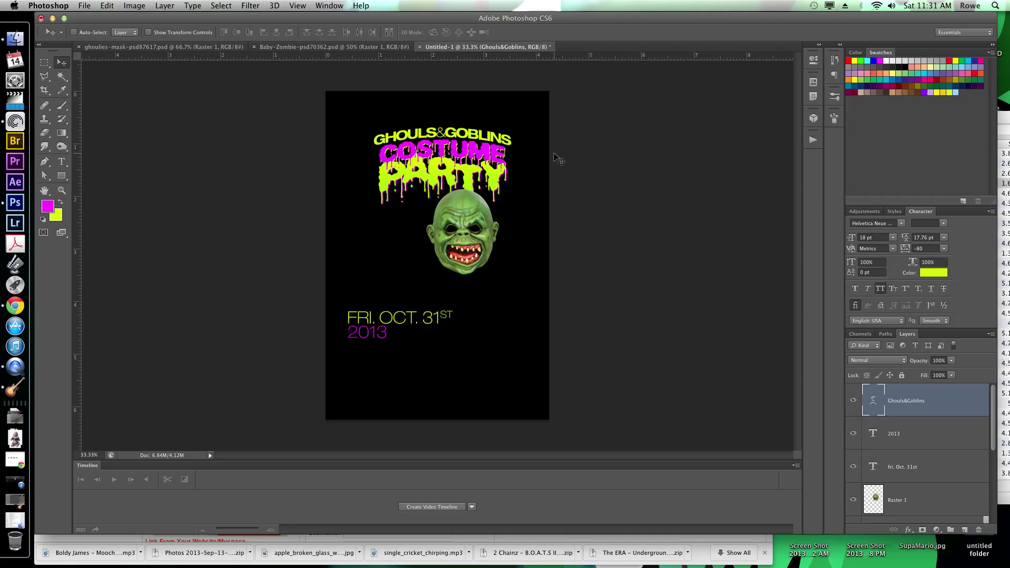
key("t")
double_click(440, 131)
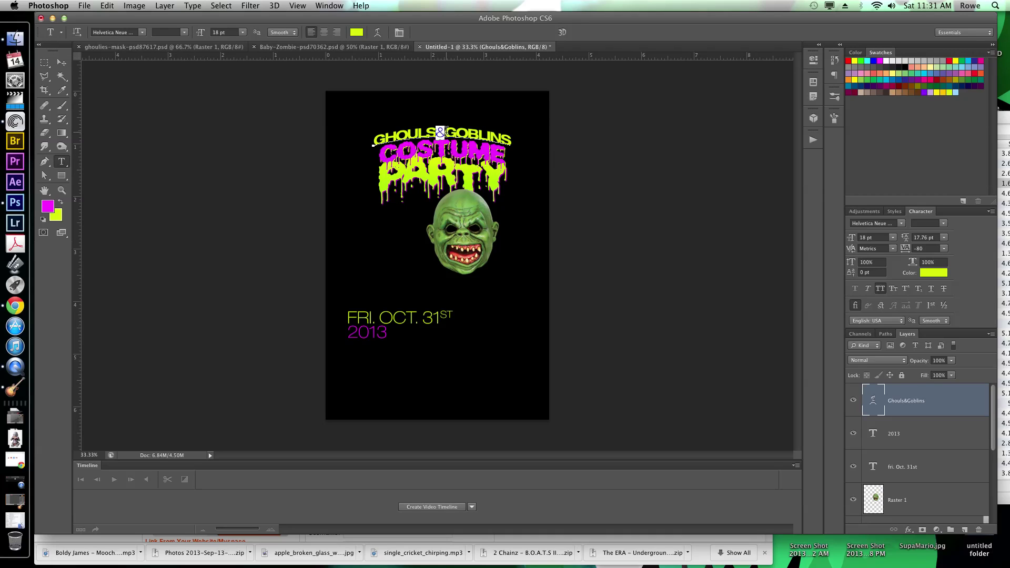
left_click(62, 202)
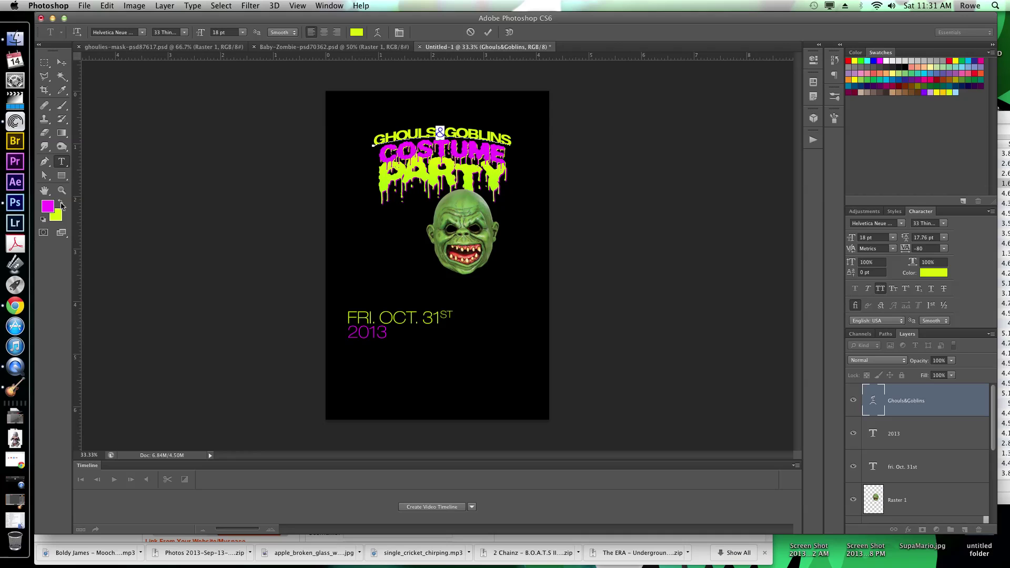
left_click(62, 202)
key("super+Return")
Step: Scale the GHOULS&GOBLINS heading proportionally to 93% to match the width of the COSTUME title
key("v")
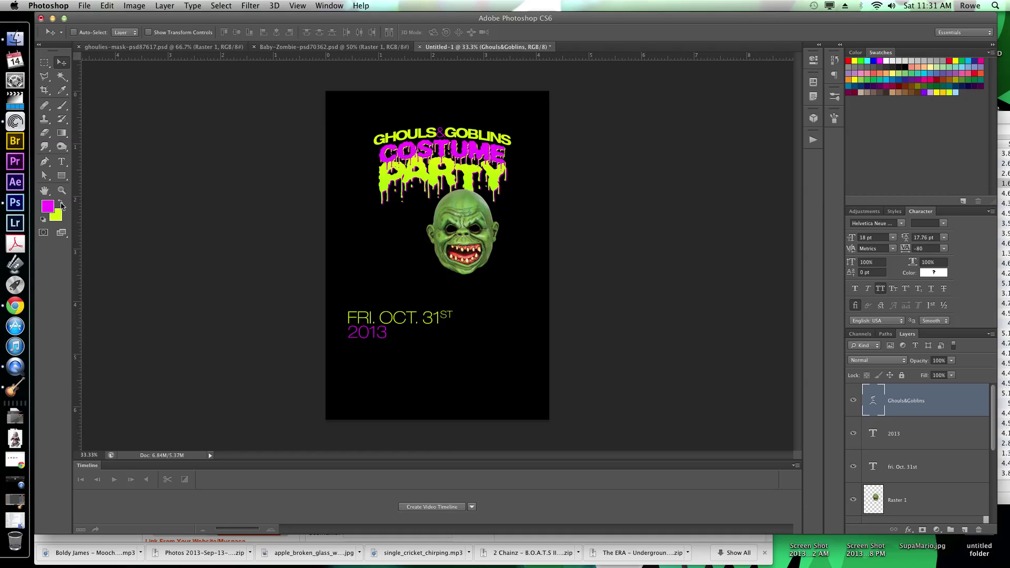
key("super+t")
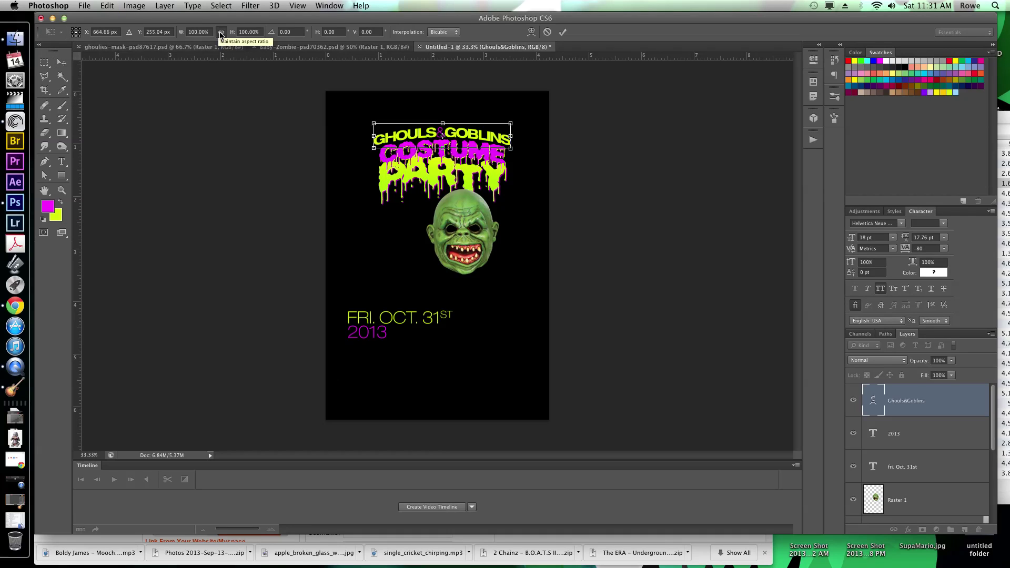
left_click(221, 33)
left_click_drag(232, 33, 226, 35)
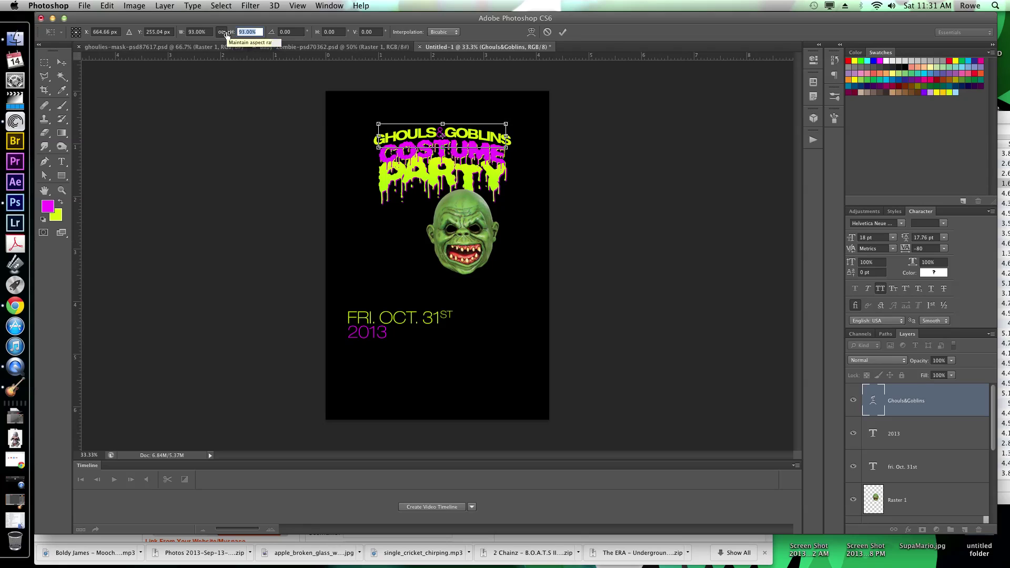
key("Return")
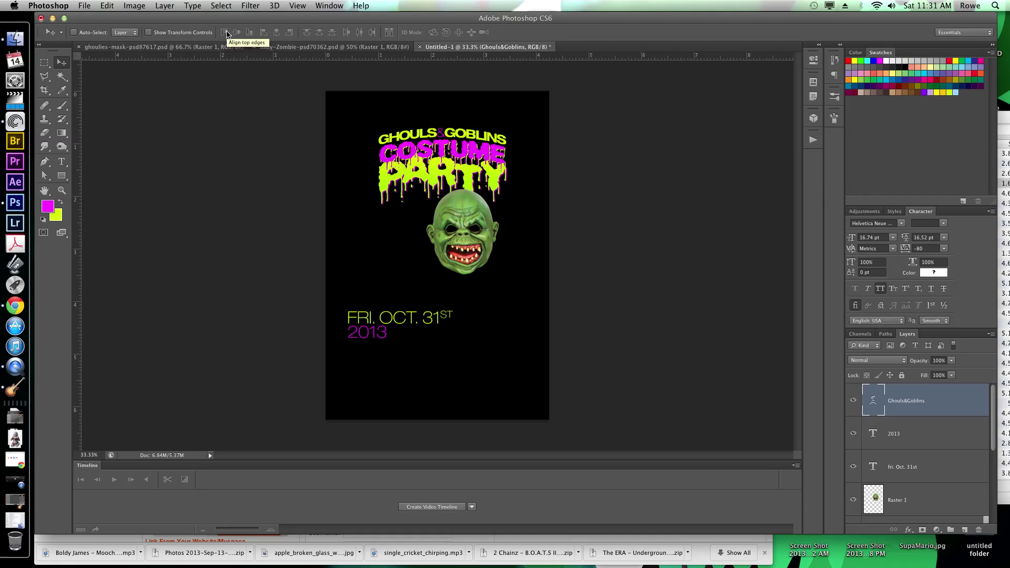
Step: Move the monster mask left, tilt it about 4.8° counterclockwise and enlarge it across the flyer's upper half
left_click_drag(467, 231, 407, 225)
key("super+t")
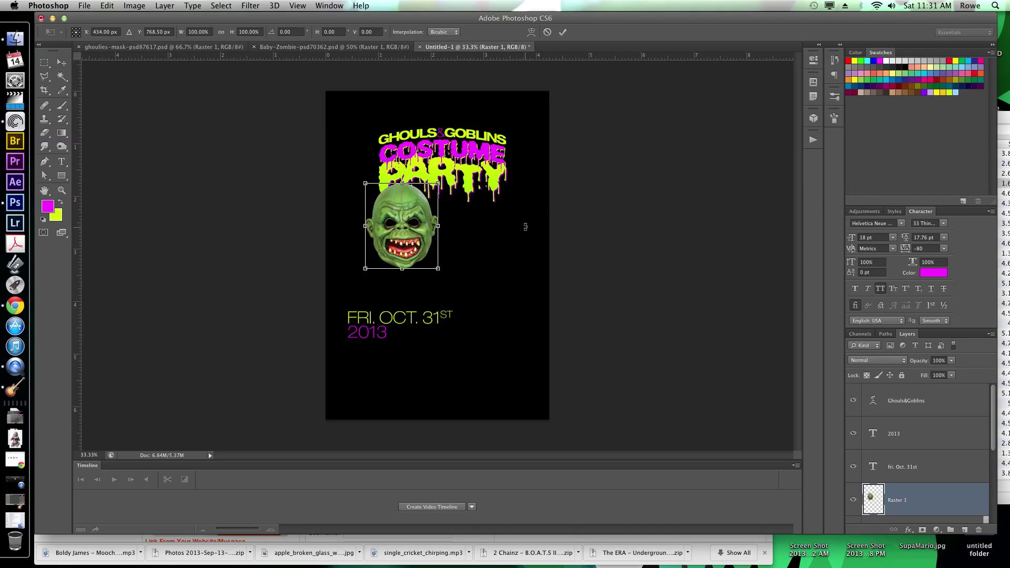
left_click_drag(526, 221, 534, 202)
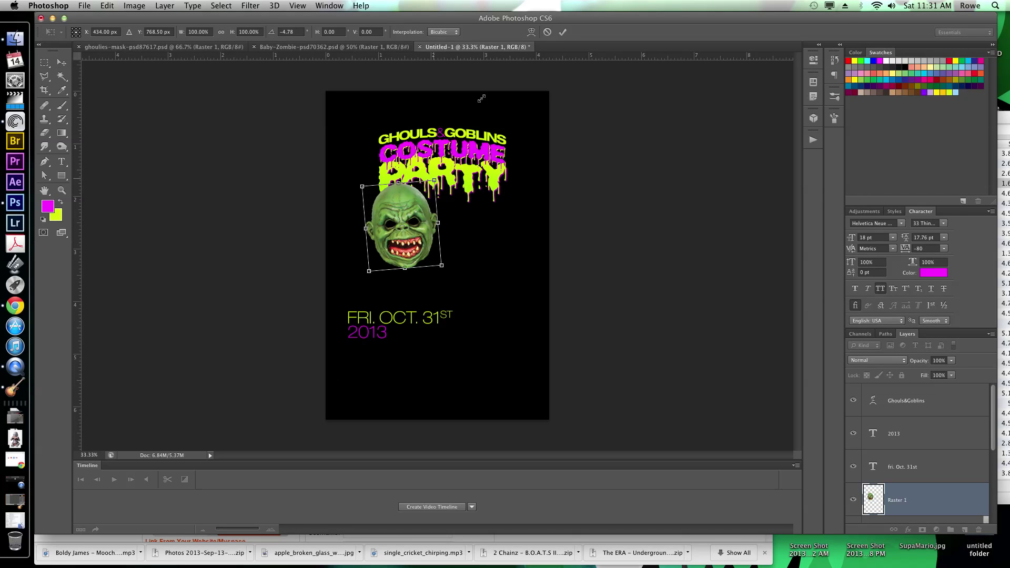
left_click_drag(497, 72, 498, 73)
key("Return")
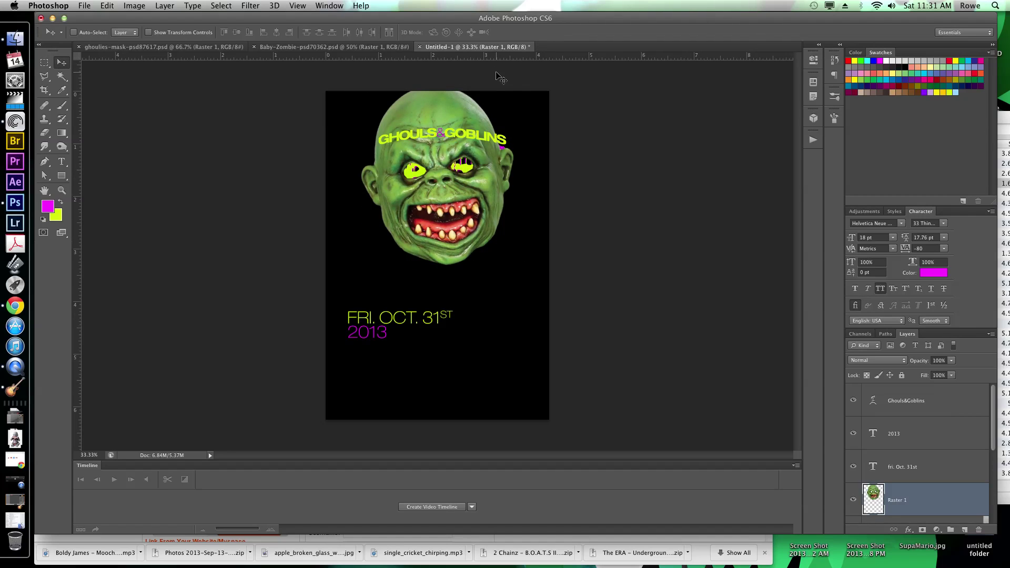
Step: Place the mask layer behind the title text at 35% opacity and move it down to the flyer's left edge
key("super+bracketleft")
key("super+bracketleft")
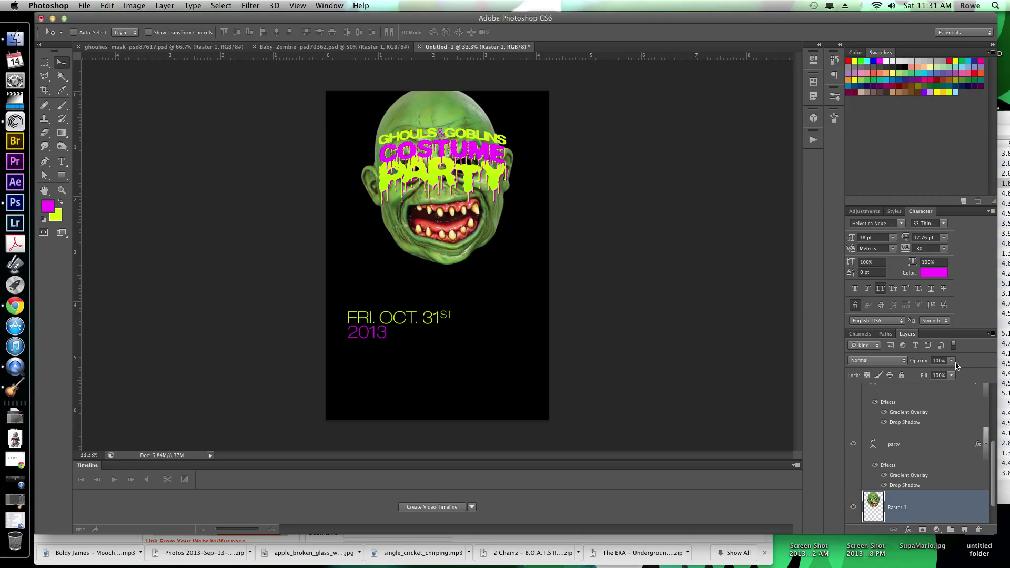
left_click_drag(928, 362, 887, 371)
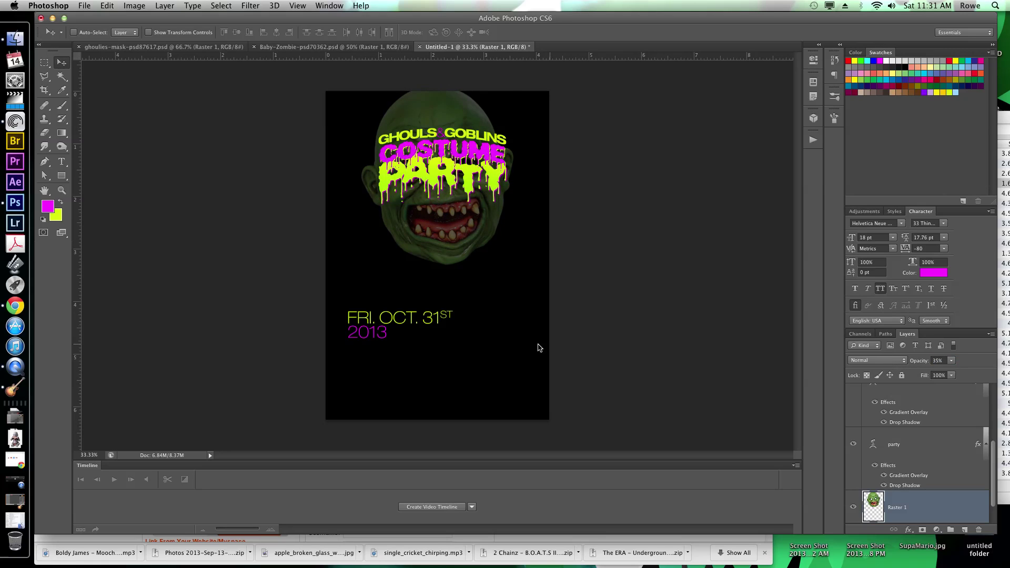
left_click_drag(537, 347, 448, 423)
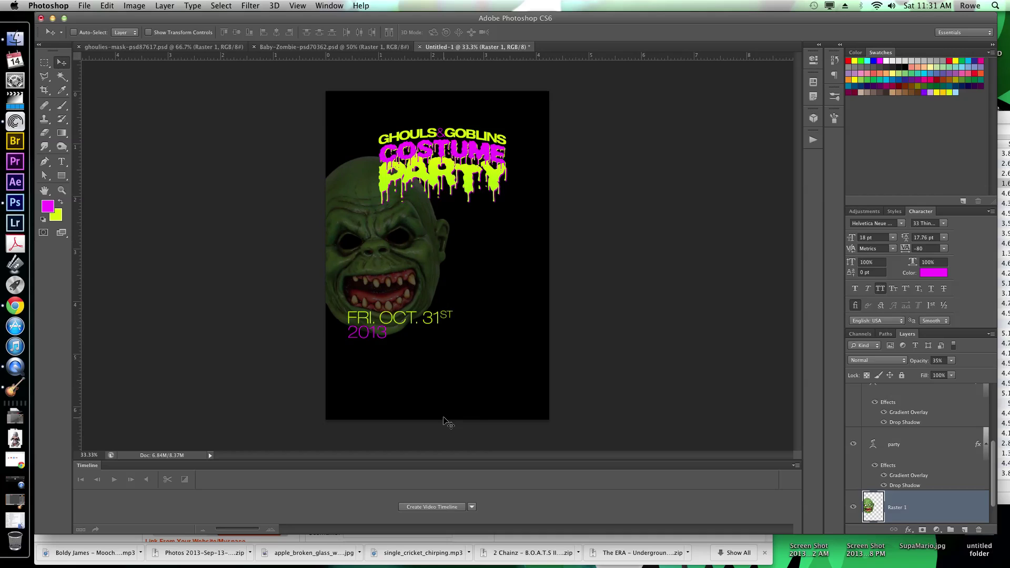
Step: Convert the locked black Background into a regular layer with the default name
scroll(930, 481, "down", 2)
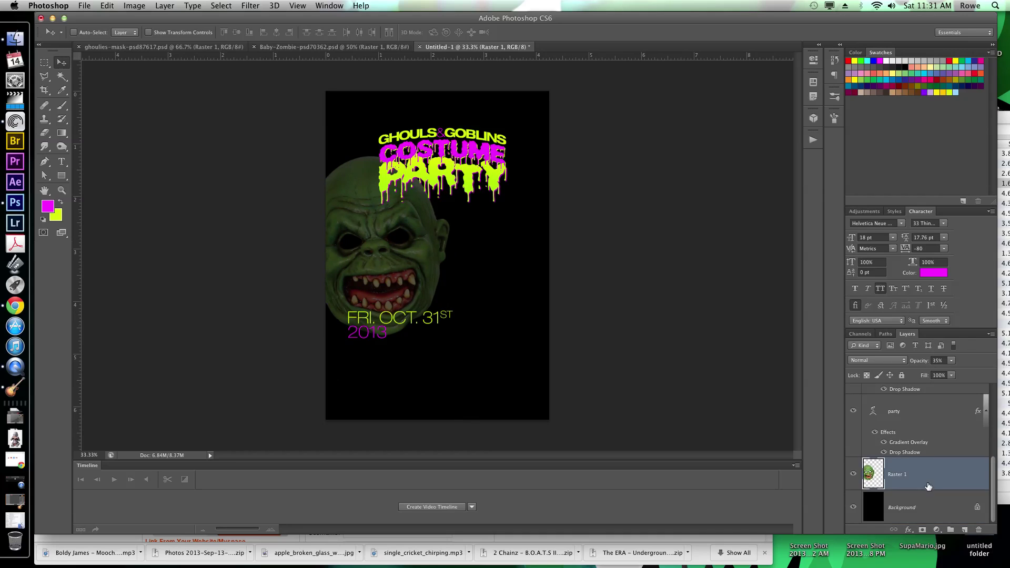
double_click(930, 505)
key("Return")
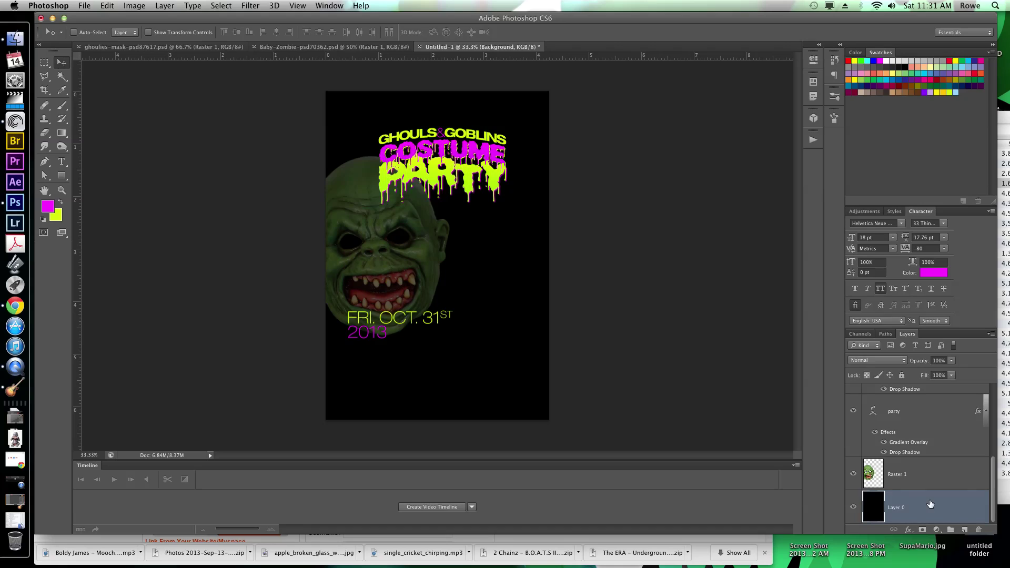
Step: Add a reversed radial black-to-white Gradient Overlay to the black background layer, with Normal blending and 9% opacity
double_click(930, 505)
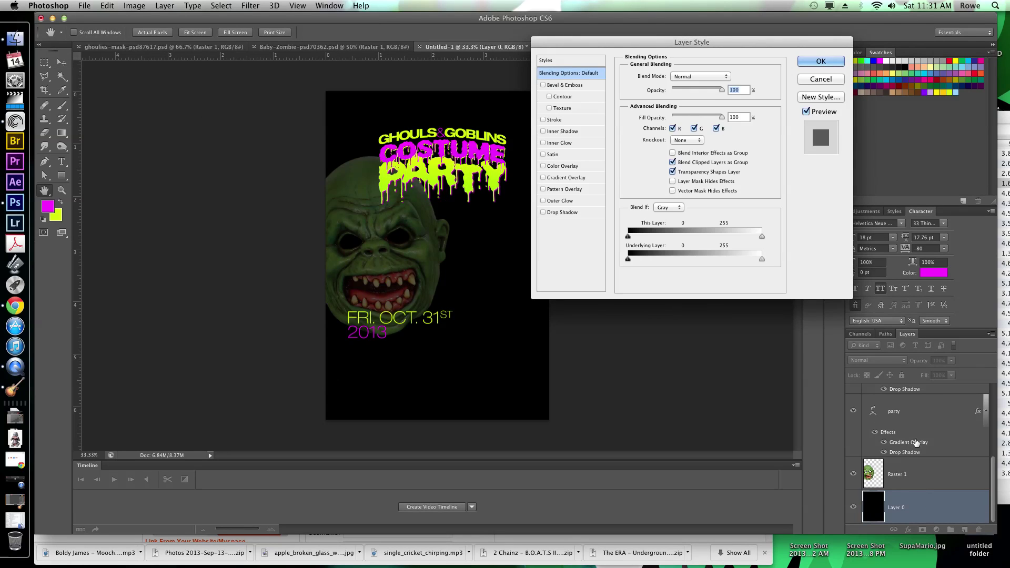
left_click(563, 178)
left_click(691, 77)
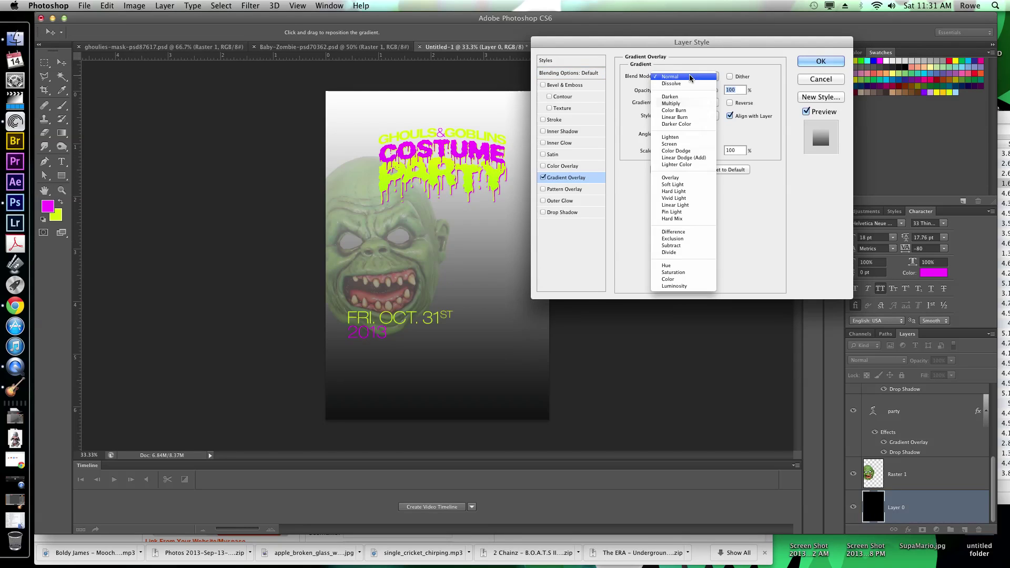
left_click(684, 78)
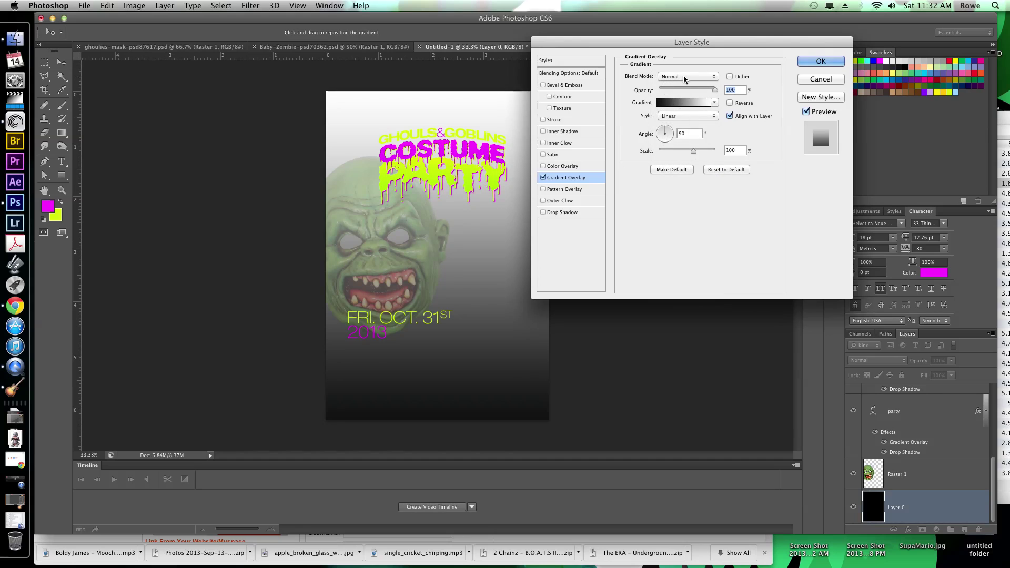
left_click(689, 116)
left_click(684, 125)
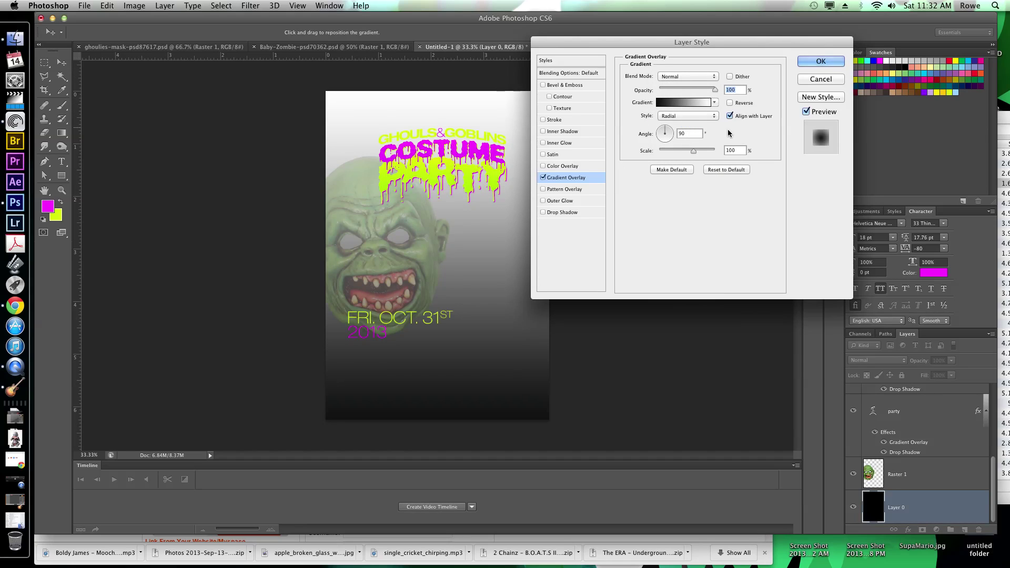
left_click(729, 102)
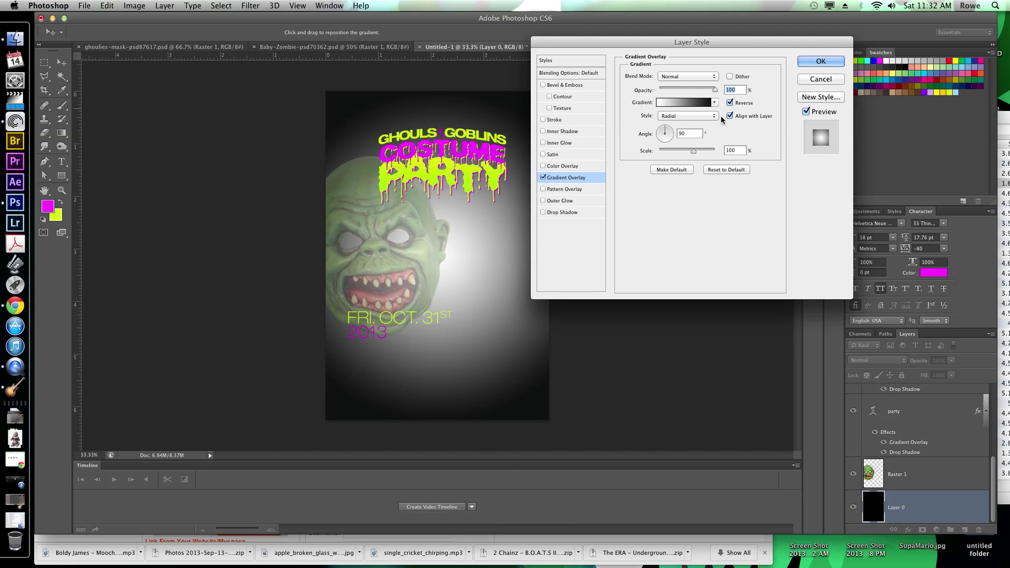
left_click(689, 90)
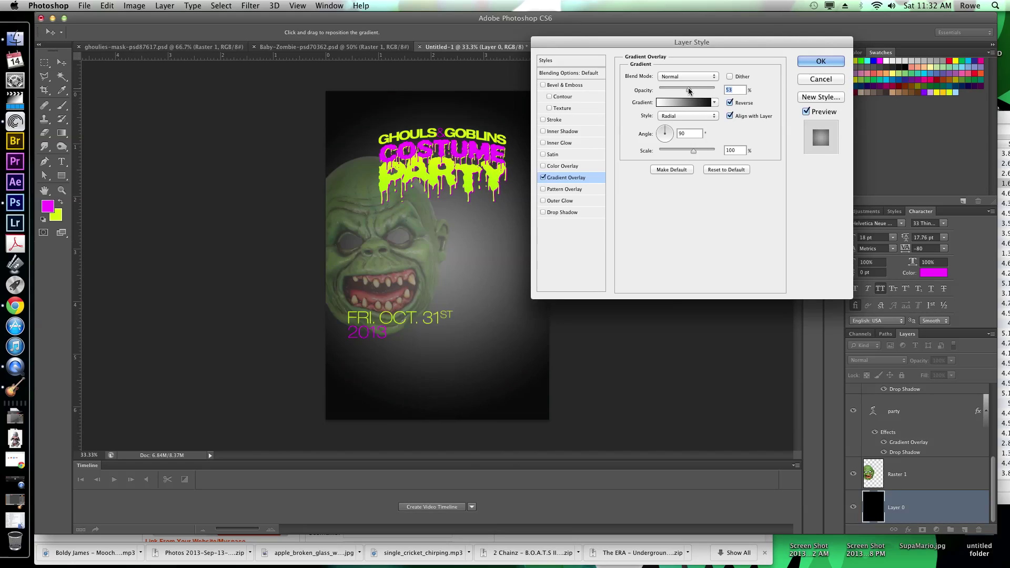
left_click_drag(689, 91, 663, 95)
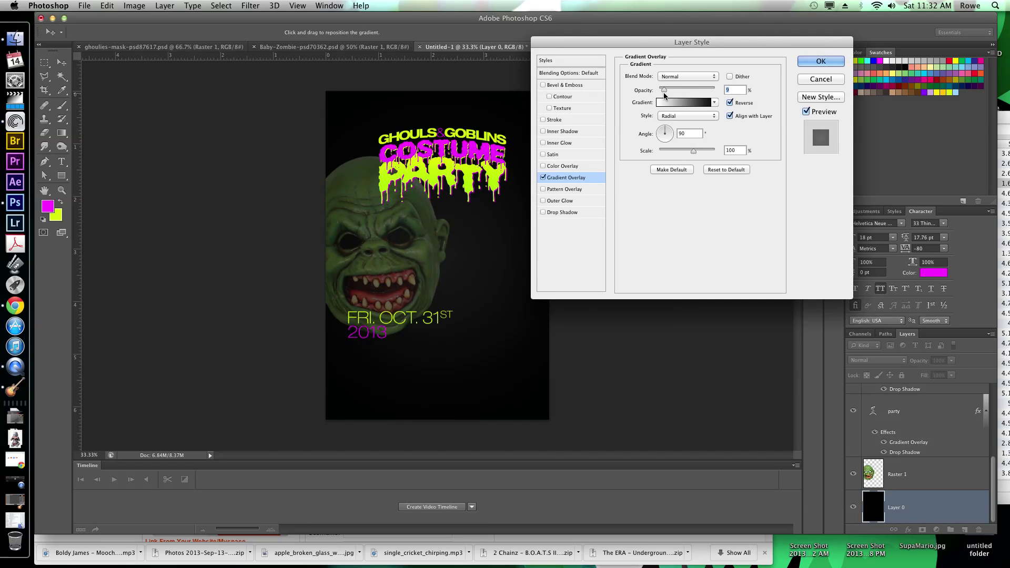
key("Return")
Step: Set the monster mask layer's blend mode to Overlay and move it slightly up
left_click(935, 476)
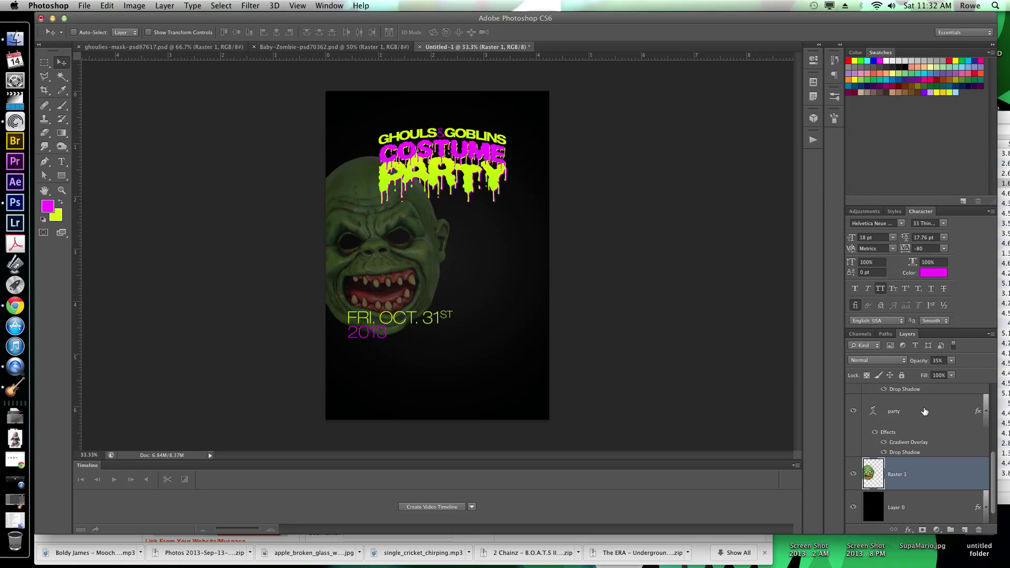
left_click(891, 361)
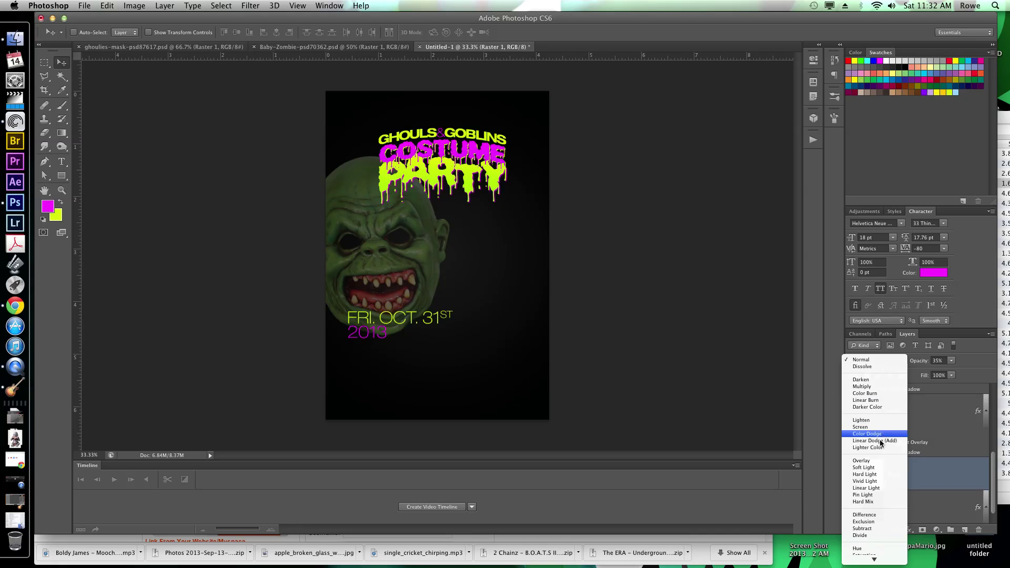
left_click(877, 460)
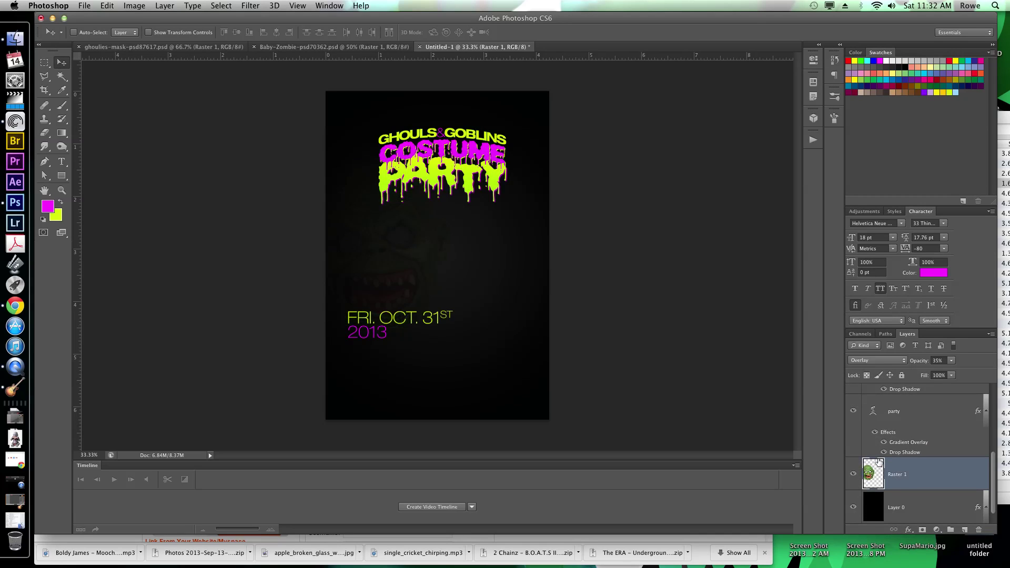
left_click_drag(529, 284, 529, 269)
Step: Duplicate the mask onto the flyer's right side, rotated about 12.9° clockwise and scaled to about 140%
key("super+j")
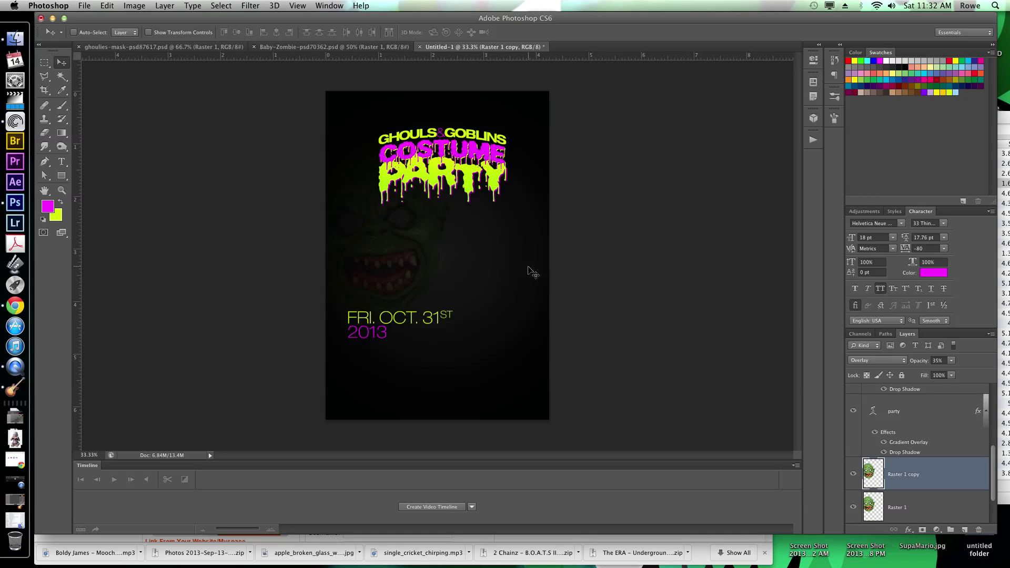
left_click_drag(408, 268, 526, 266)
key("ctrl+t")
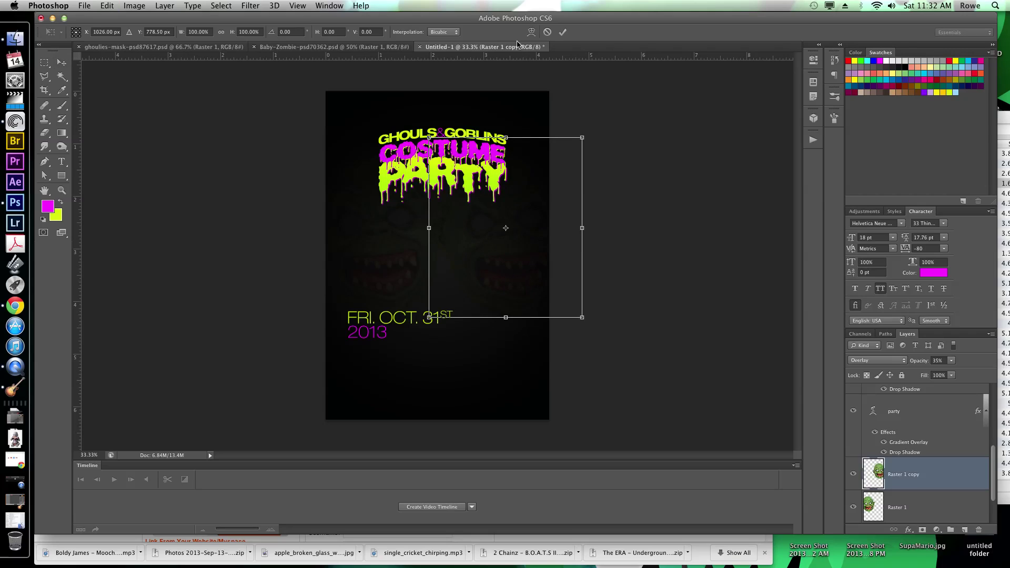
mouse_move(567, 55)
left_mouse_down()
mouse_move(568, 79)
mouse_move(568, 55)
left_mouse_up()
left_click_drag(542, 112, 570, 120)
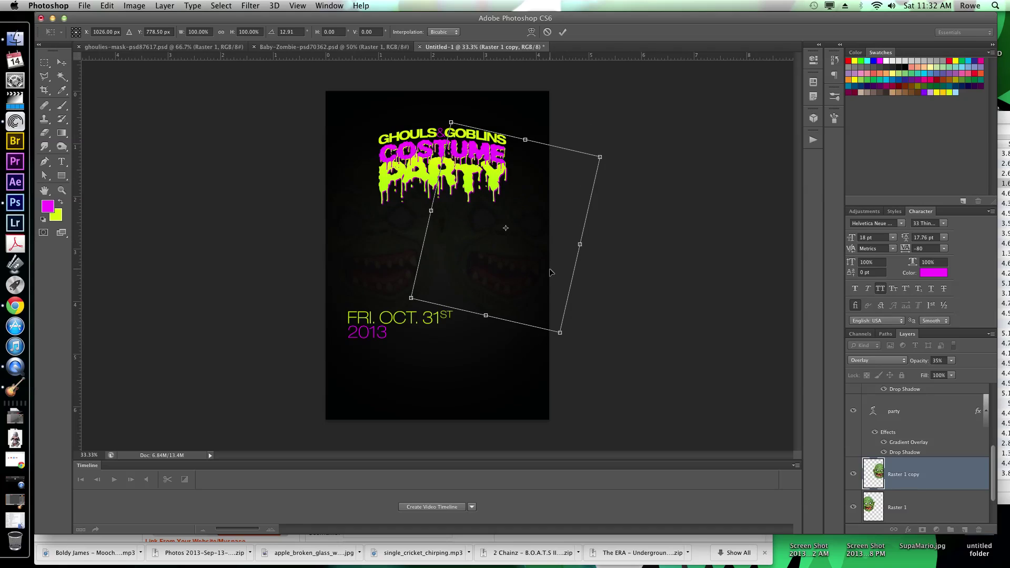
left_click_drag(560, 333, 613, 418)
key("Return")
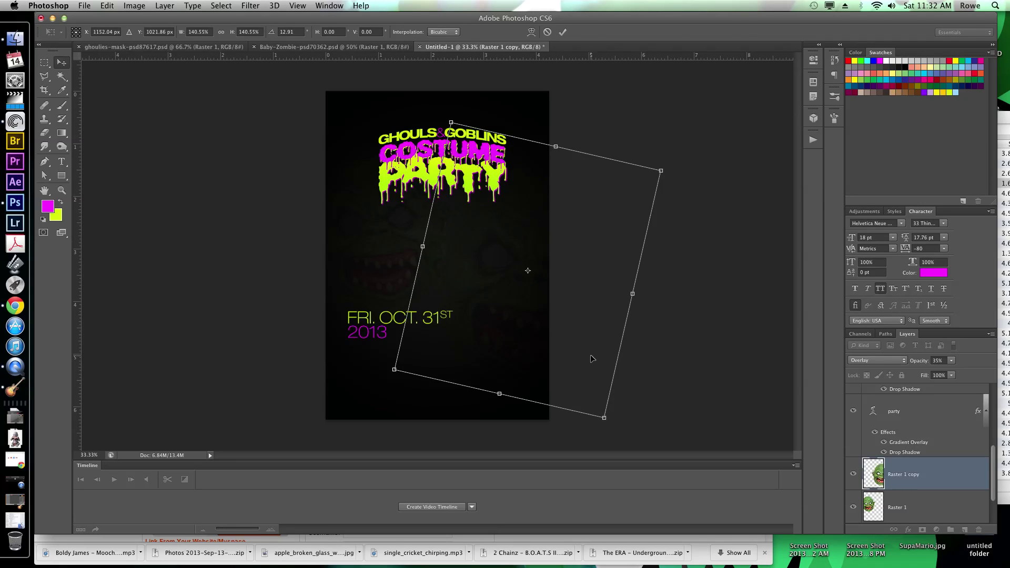
left_click_drag(537, 229, 527, 247)
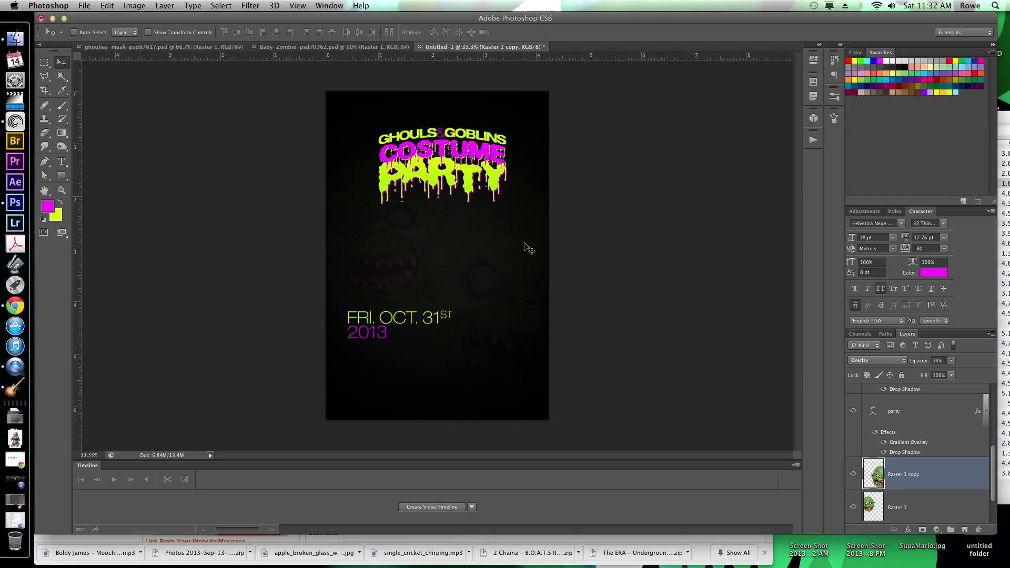
Step: Shift the hue of the duplicated mask to -62 with Hue/Saturation
key("super+u")
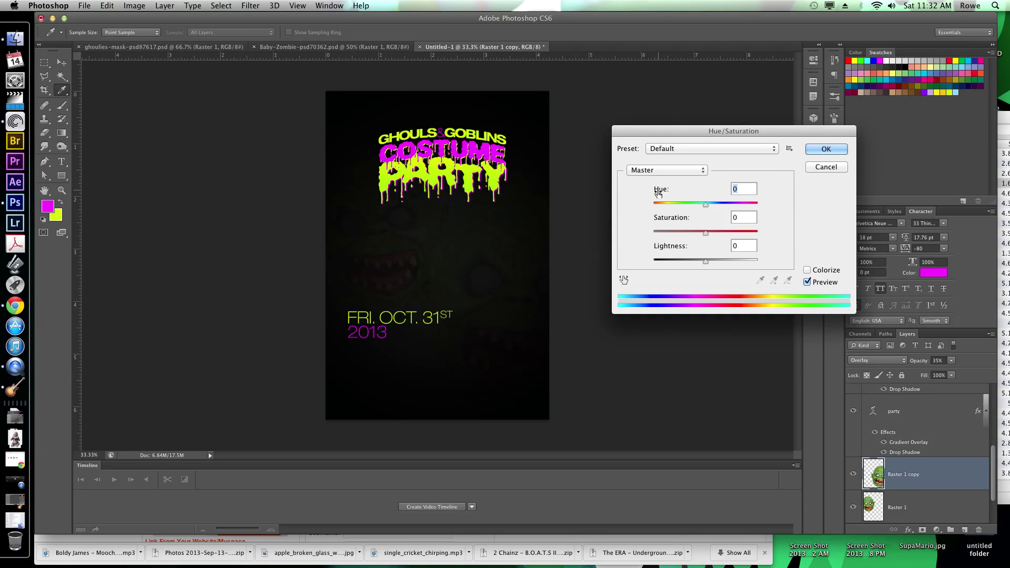
left_click_drag(663, 190, 566, 214)
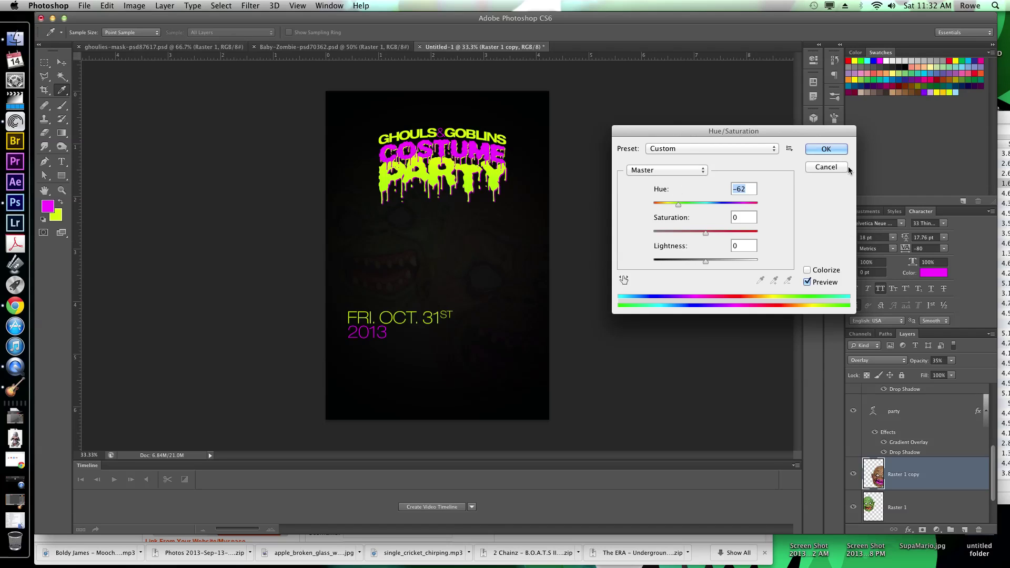
key("Return")
key("v")
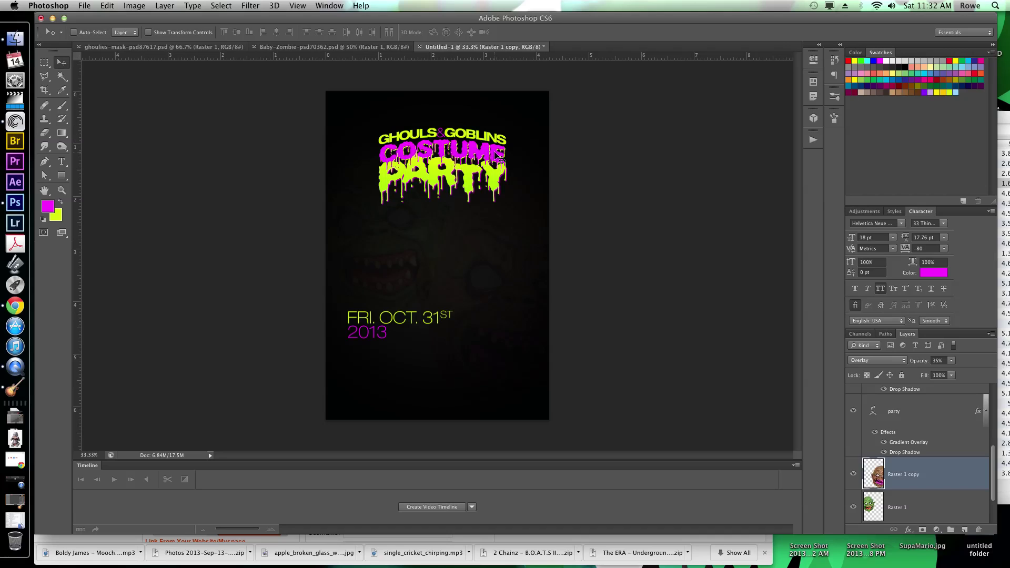
Step: Add a magenta text line reading CLUB LOCATION beside 2013 and set its size to 11 pt
scroll(877, 418, "up", 5)
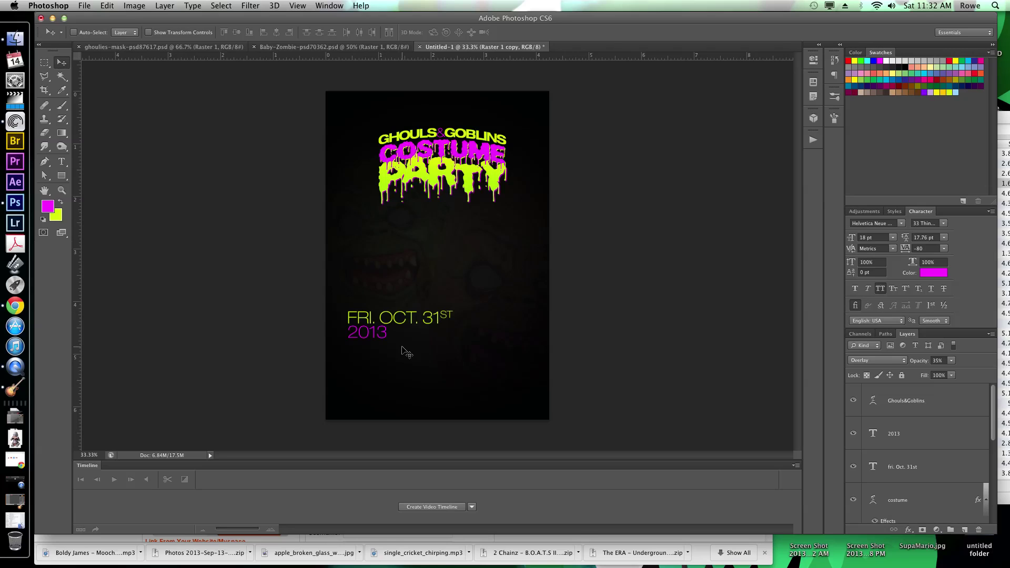
key("t")
left_click(405, 337)
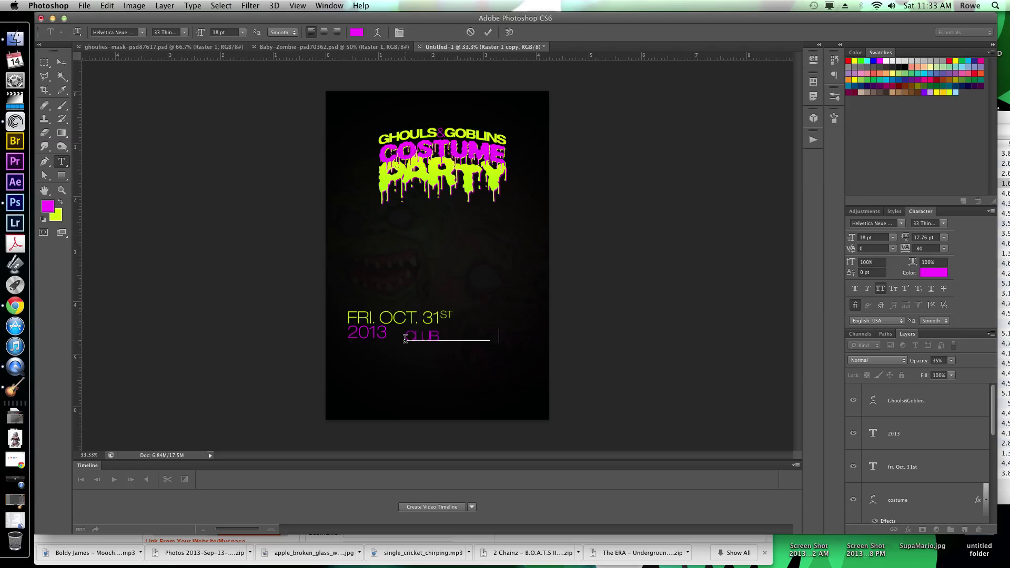
type("CLUB LOCATION")
key("ctrl+a")
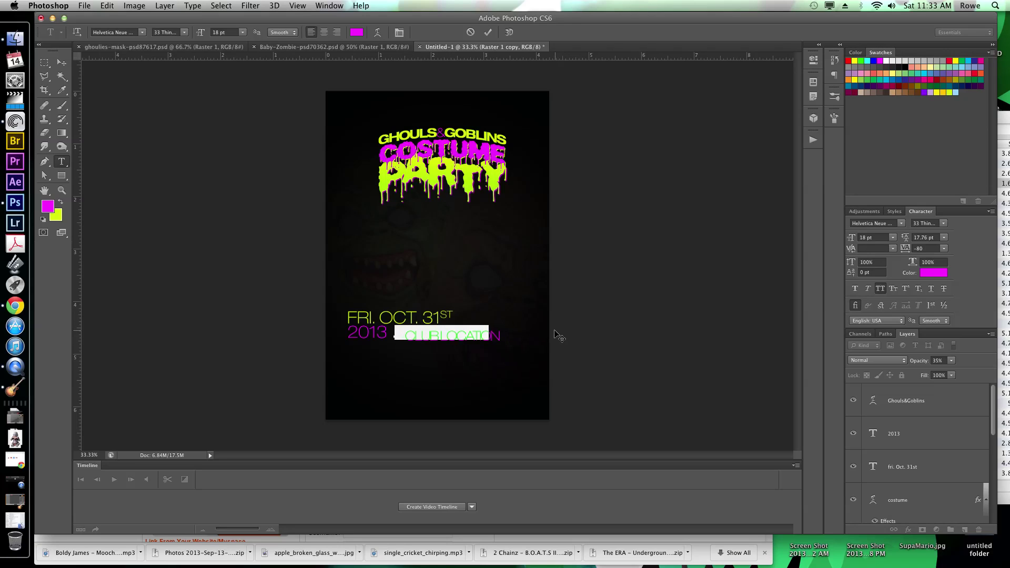
left_click_drag(850, 240, 845, 241)
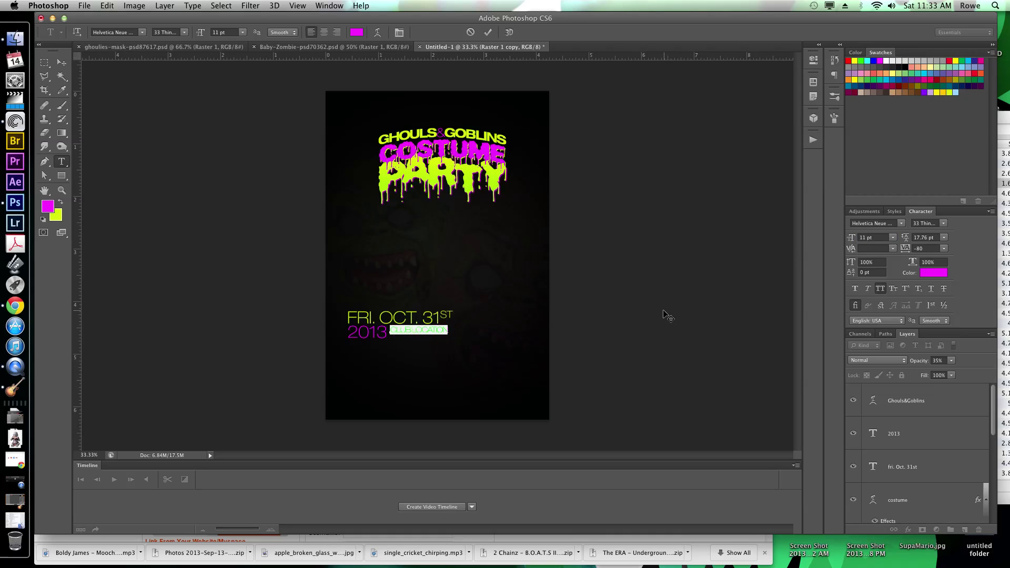
Step: Add a lowercase "address" line under CLUB LOCATION and format both lines centred with tracking 0
left_click(450, 330)
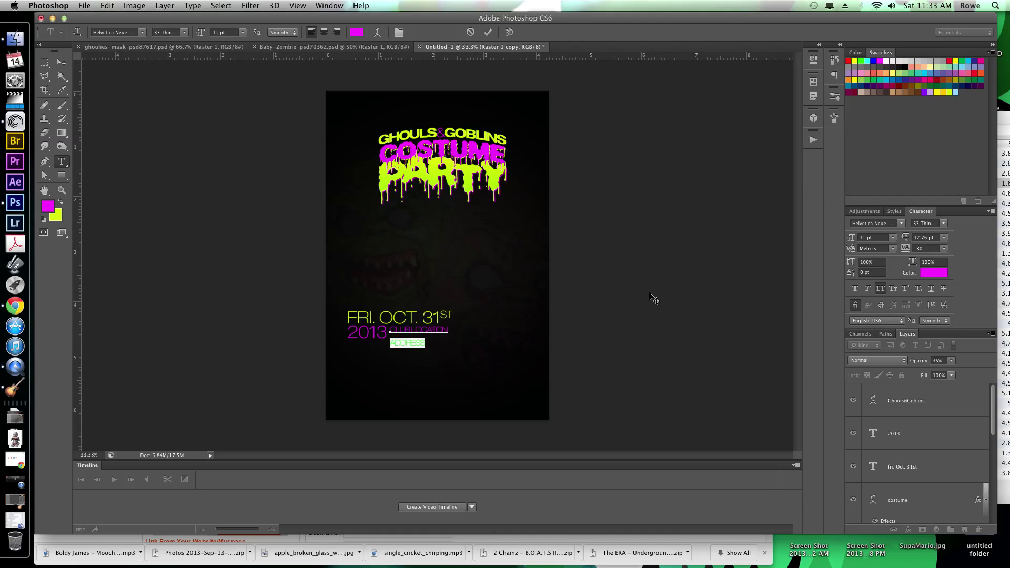
key("super+a")
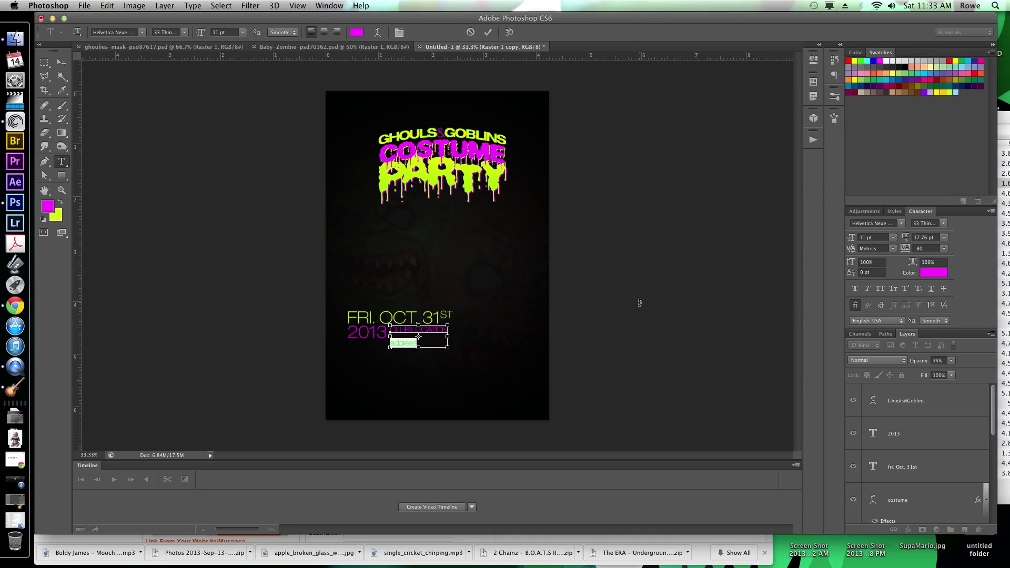
left_click(325, 32)
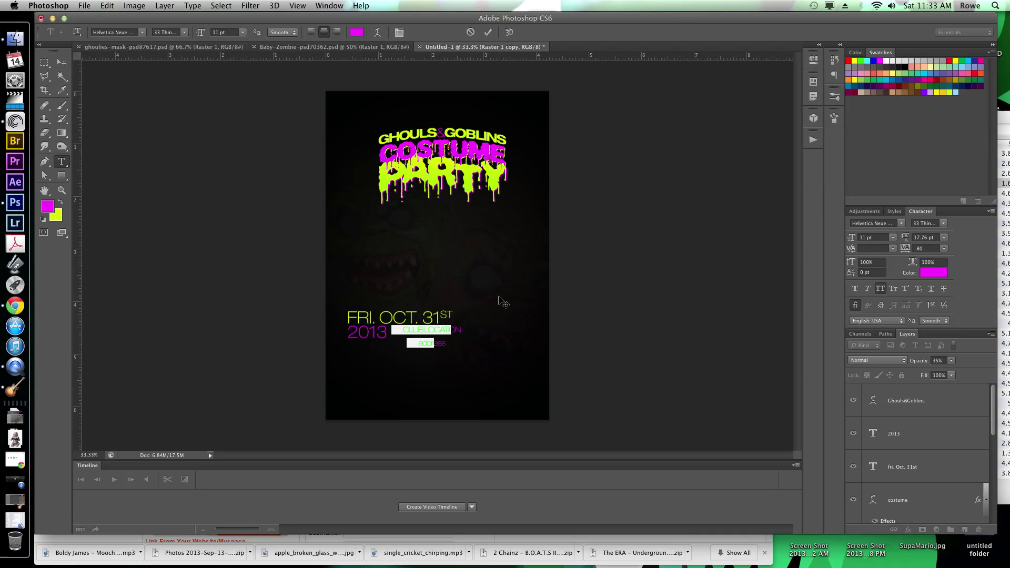
left_click(930, 248)
type("0")
key("Return")
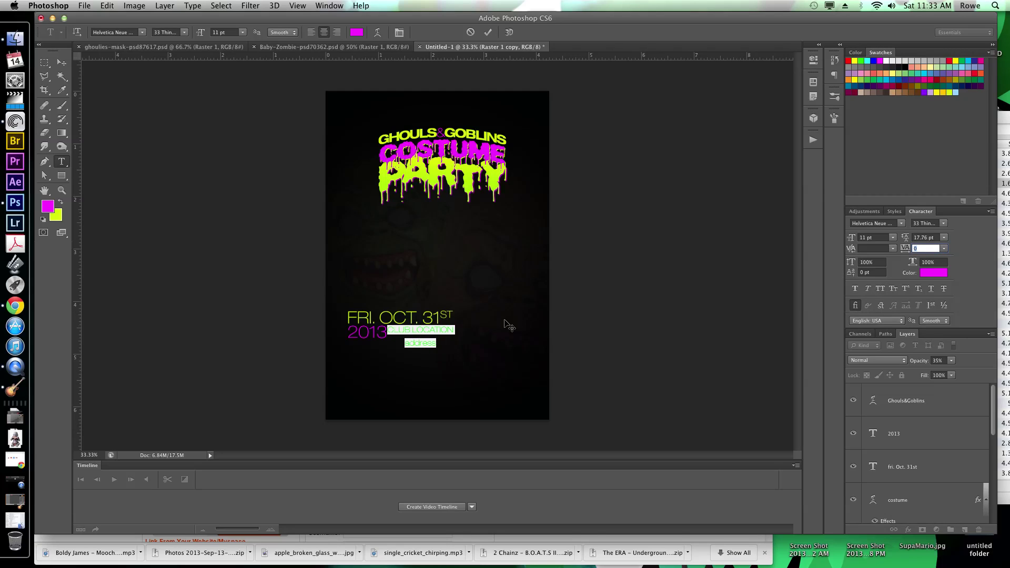
Step: Set the address line's leading to 10.76 pt and its tracking to 680 to span the CLUB LOCATION width
double_click(417, 342)
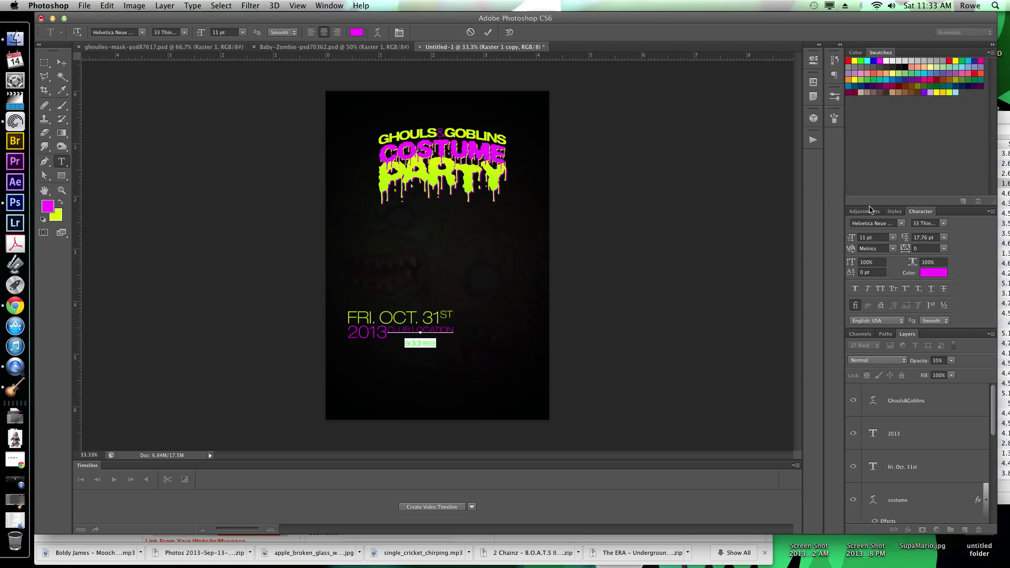
left_click_drag(906, 240, 904, 240)
left_click_drag(904, 253, 925, 258)
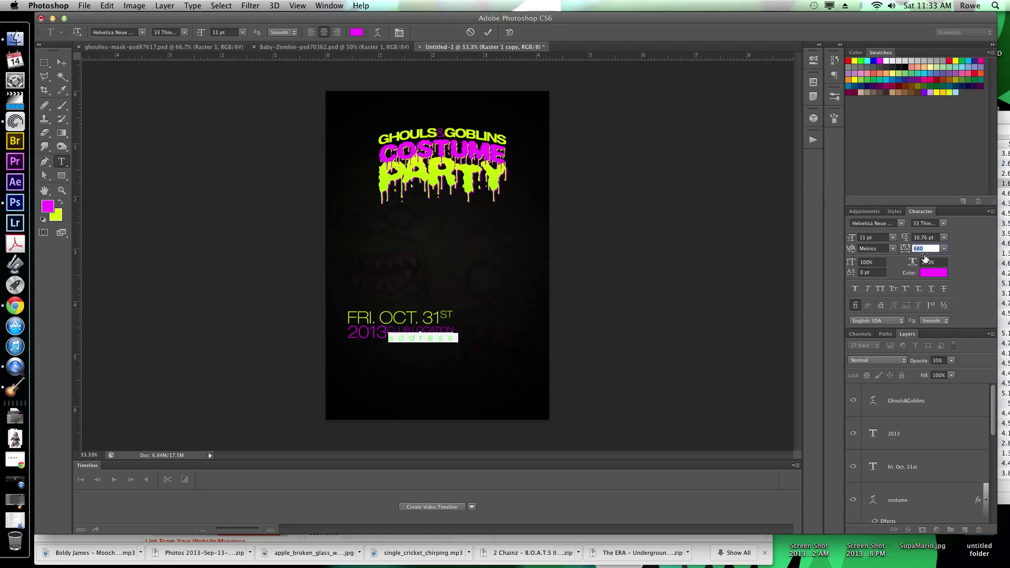
key("ctrl+Return")
Step: Scale the club location and address text down to 8.88 pt and fill it with white
key("v")
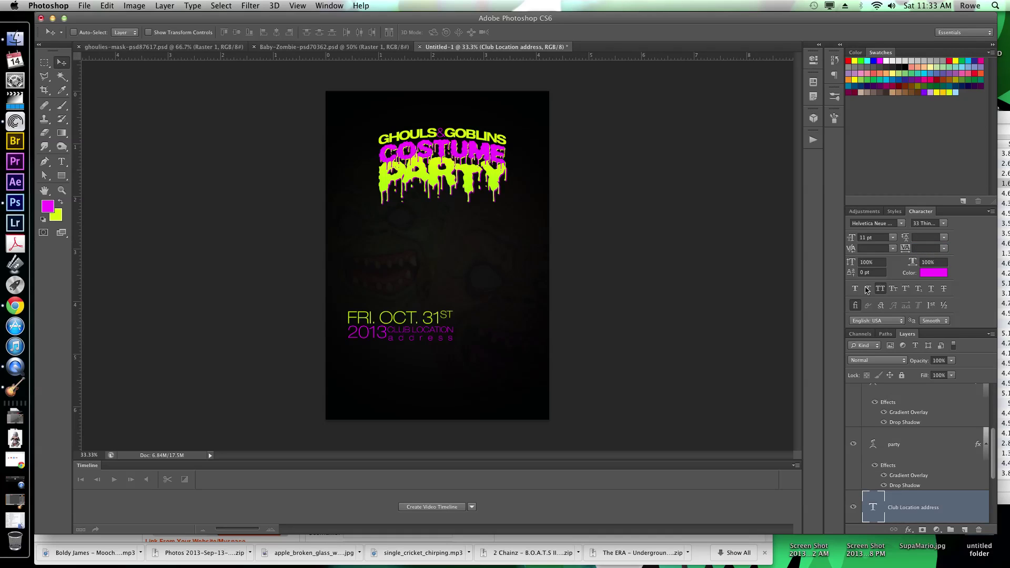
key("ctrl+t")
left_click_drag(457, 342, 445, 339)
key("Return")
key("d")
key("super+BackSpace")
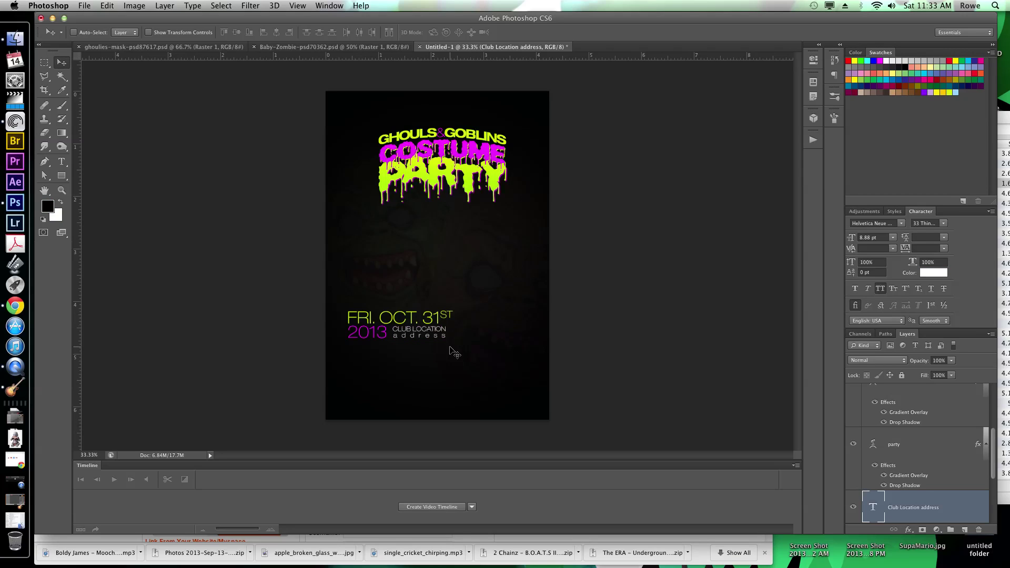
Step: Nudge the club location and address text left to sit close beside 2013
key("shift+Left")
key("shift+Left")
key("Left")
key("Left")
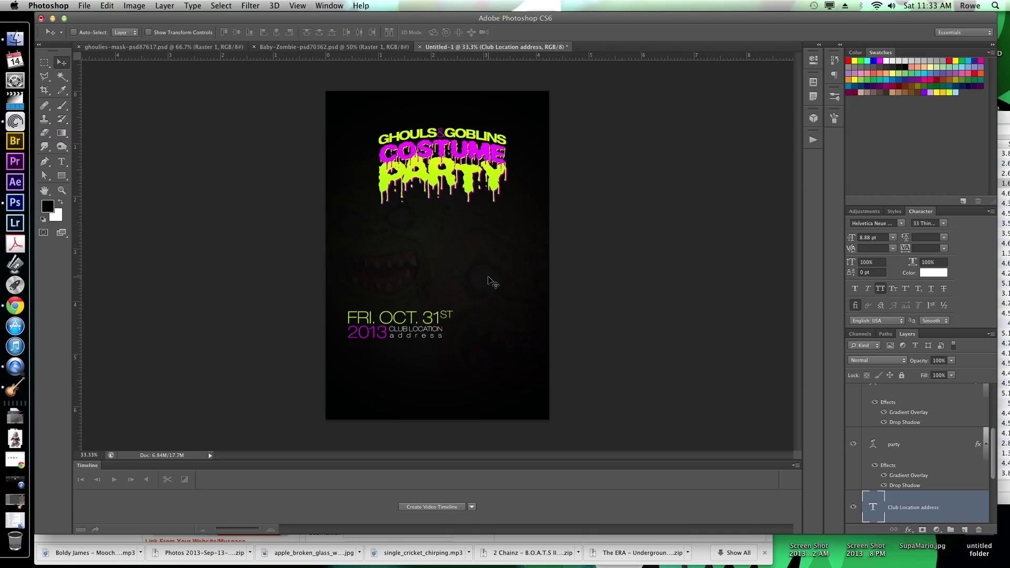
Step: Duplicate the FRI. OCT. 31ST line below the venue text and replace the copy's wording with "FREE DRINKS B4 12"
left_click(423, 322, "super")
left_click_drag(423, 322, 438, 370)
key("t")
left_click(438, 366)
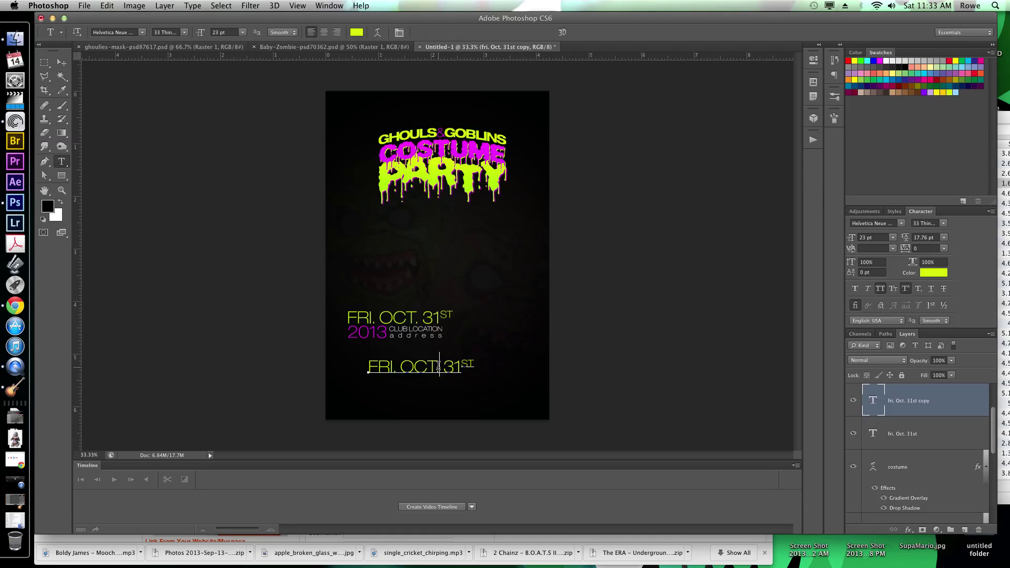
key("super+a")
type("FRIE ")
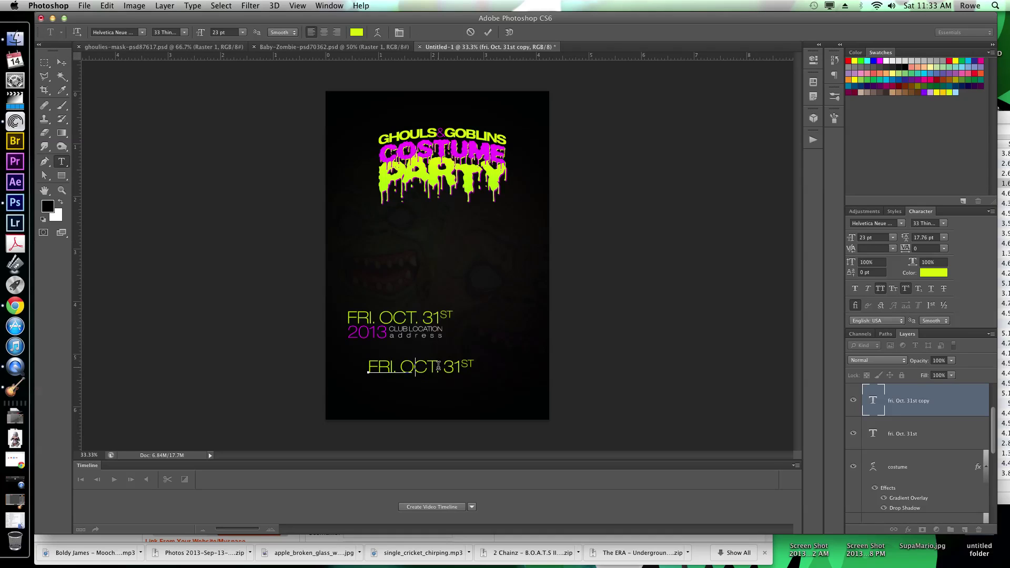
type("DRINKS B4 12")
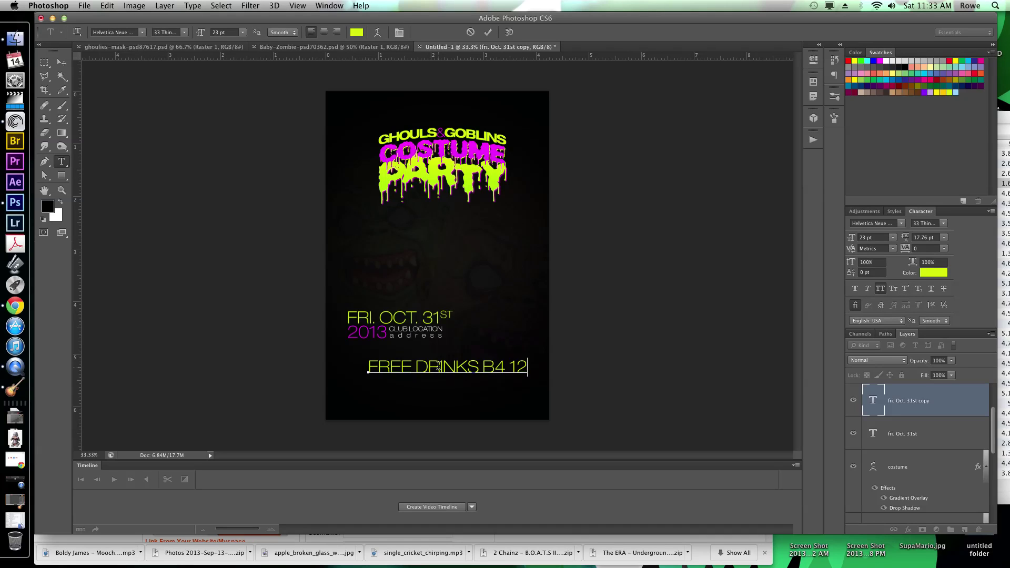
Step: Enlarge the FREE DRINKS B4 12 text to 26 pt and position it directly beneath 2013, aligned with the date block
key("super+a")
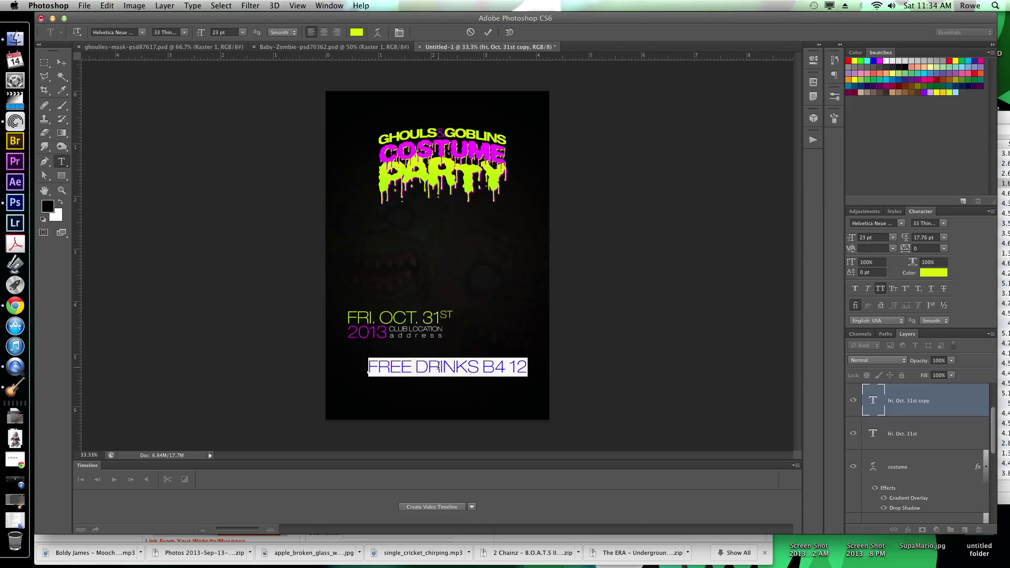
left_click_drag(585, 360, 577, 353)
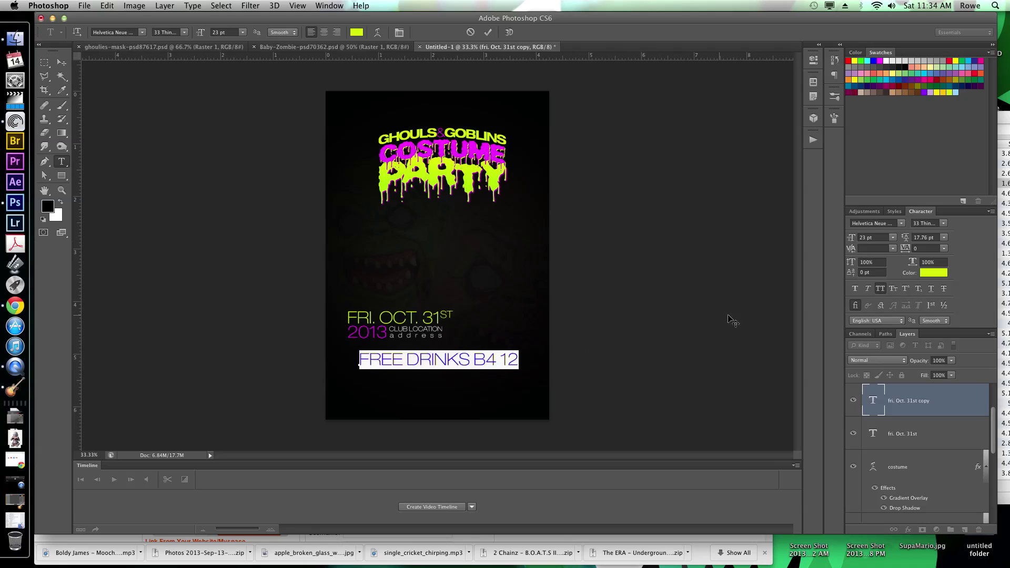
left_click_drag(850, 241, 857, 241)
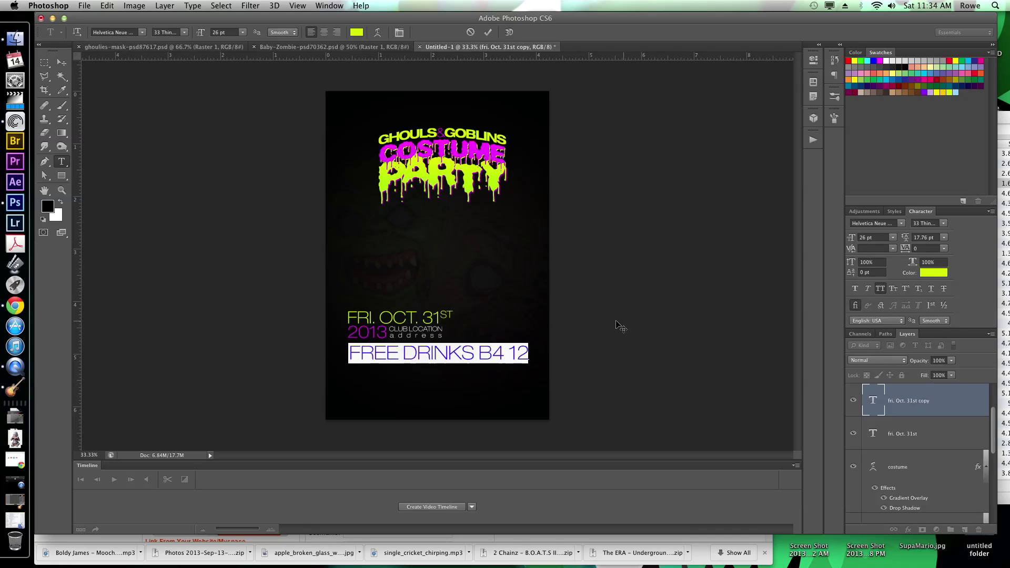
Step: Format only the words FREE DRINKS in 73 Bold Extended with tracking of -80
double_click(444, 348)
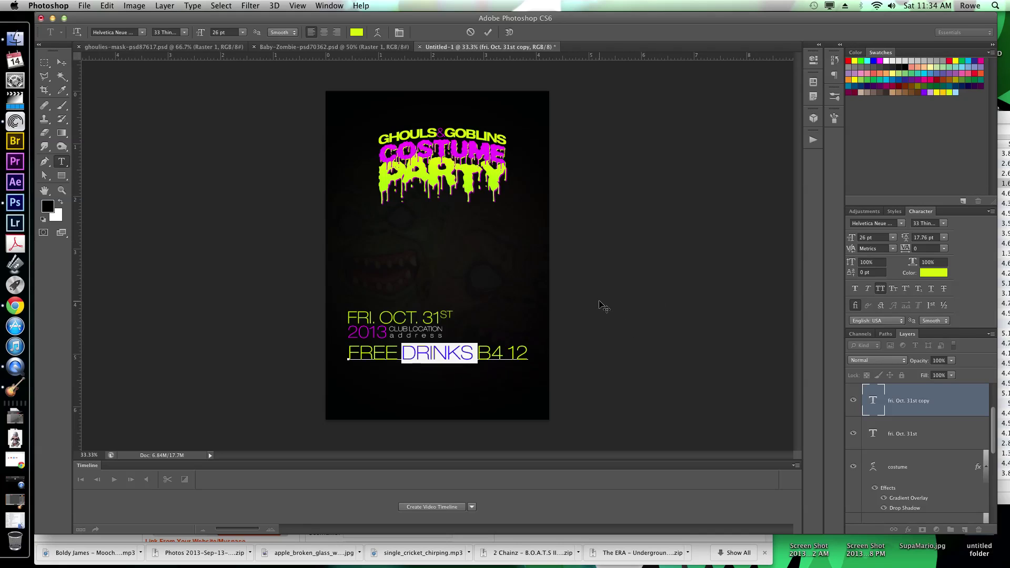
left_click_drag(475, 351, 351, 351)
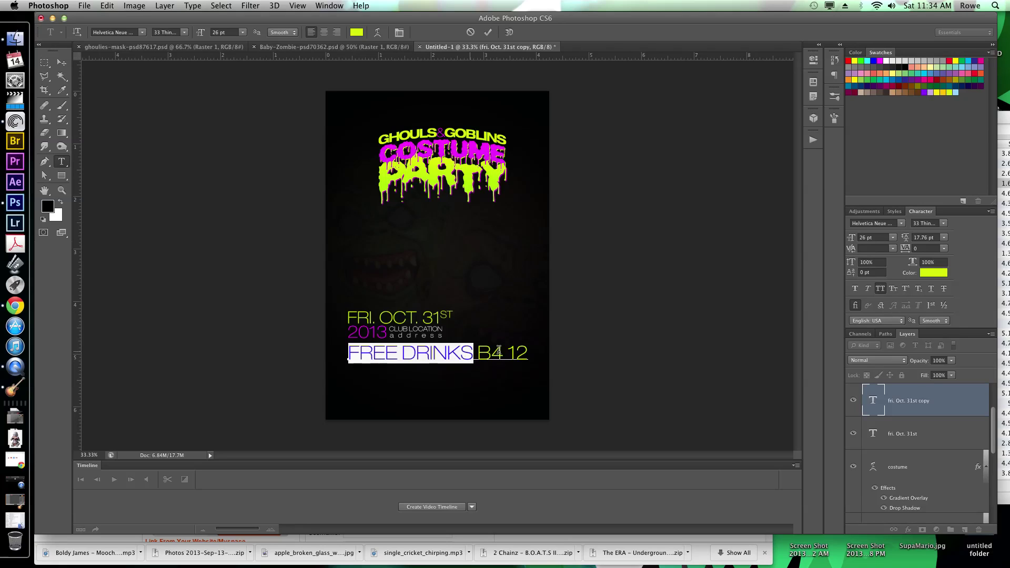
left_click(941, 224)
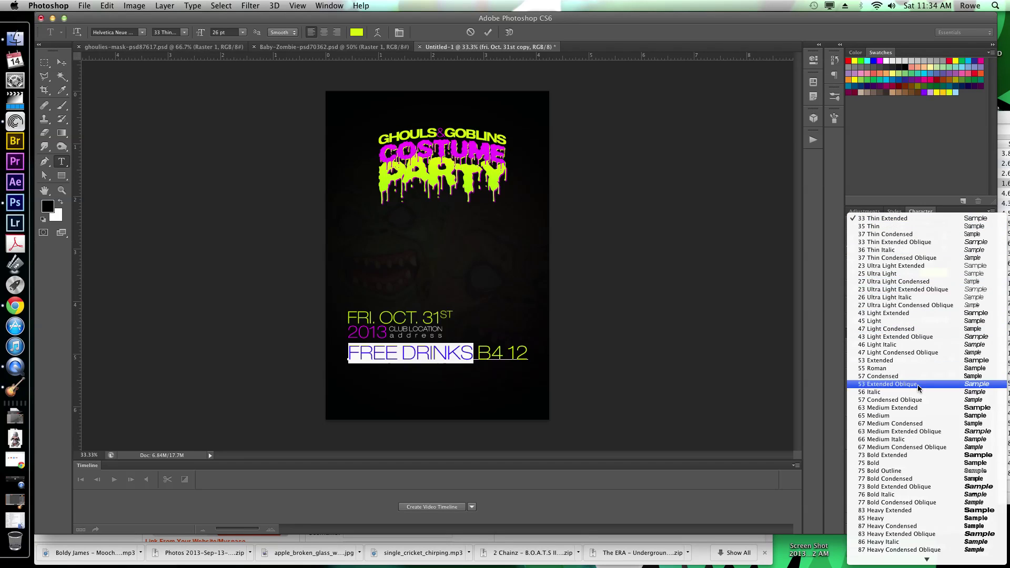
left_click(920, 454)
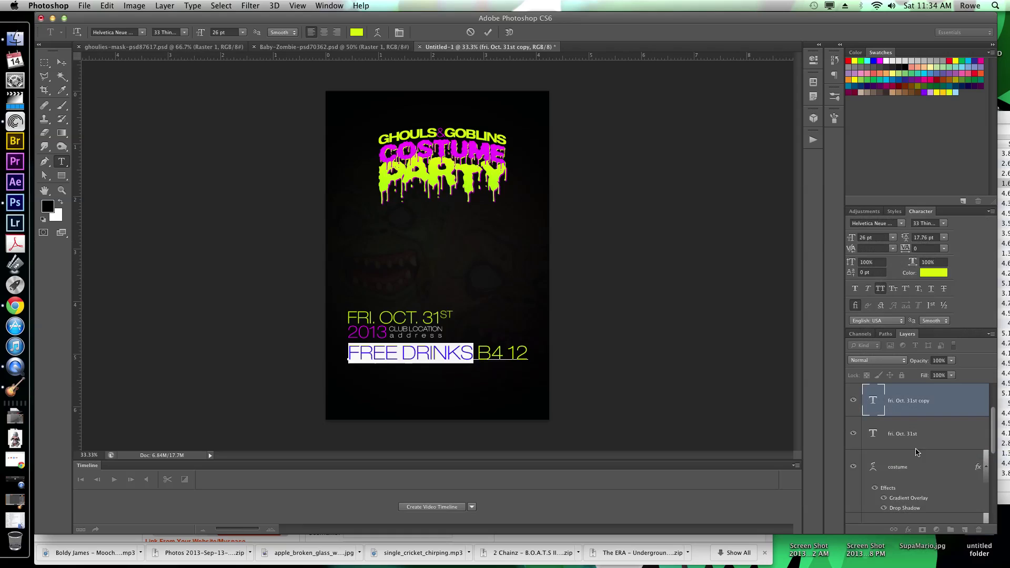
left_click(923, 249)
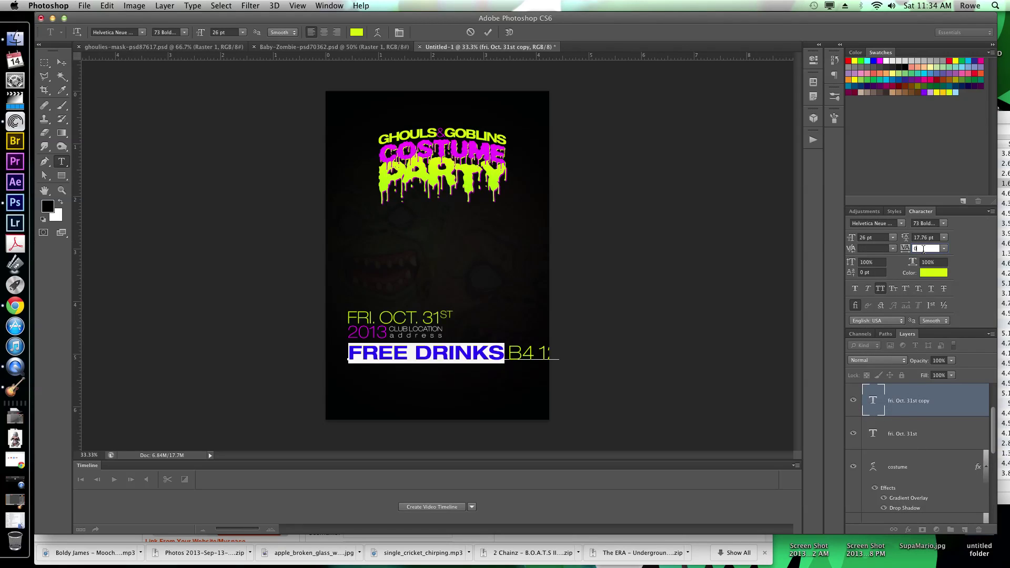
key("Down")
key("Down")
key("Down")
key("Down")
key("Down")
key("Down")
key("Down")
key("Down")
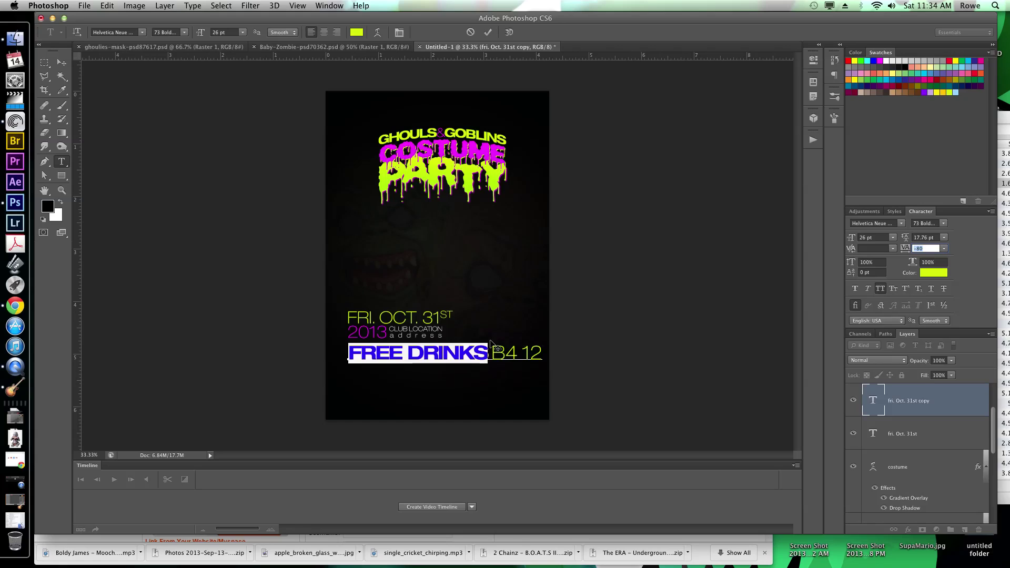
left_click(488, 351)
key("ctrl+Return")
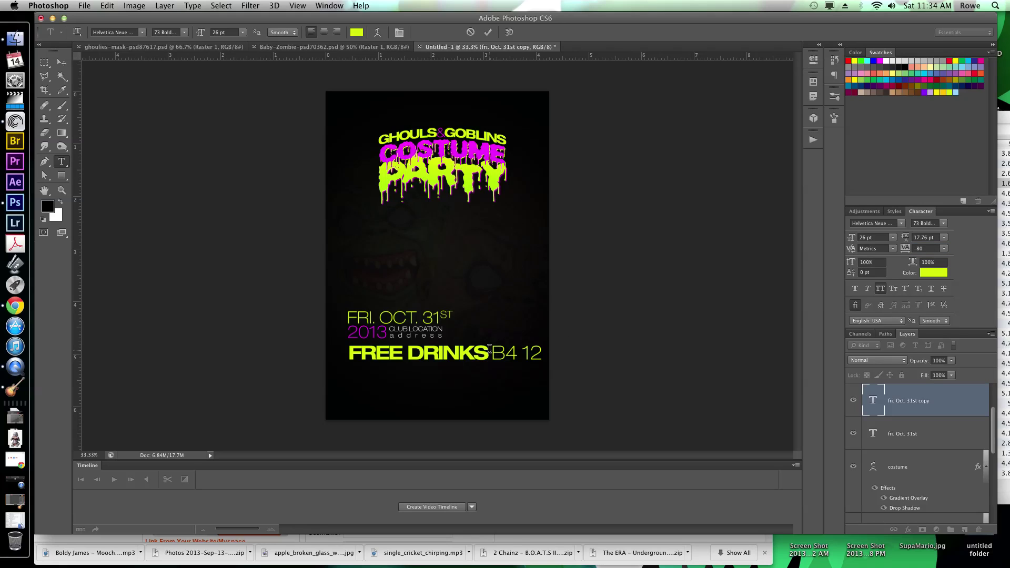
Step: Scale the FREE DRINKS B4 12 line down to 18.27 pt and nudge it up close beneath 2013
key("ctrl+t")
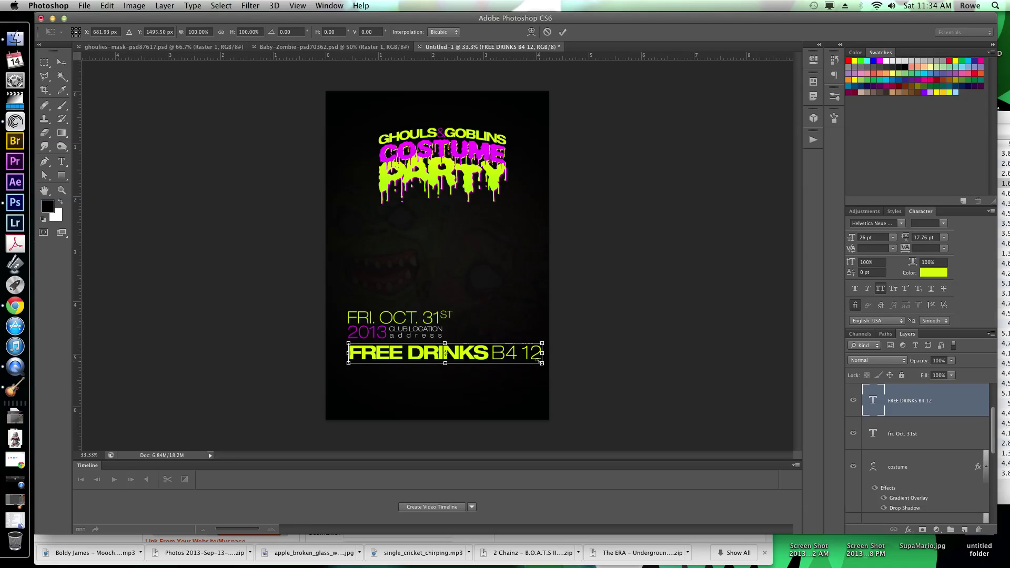
left_click_drag(537, 359, 486, 357)
key("Return")
key("ctrl+t")
key("Return")
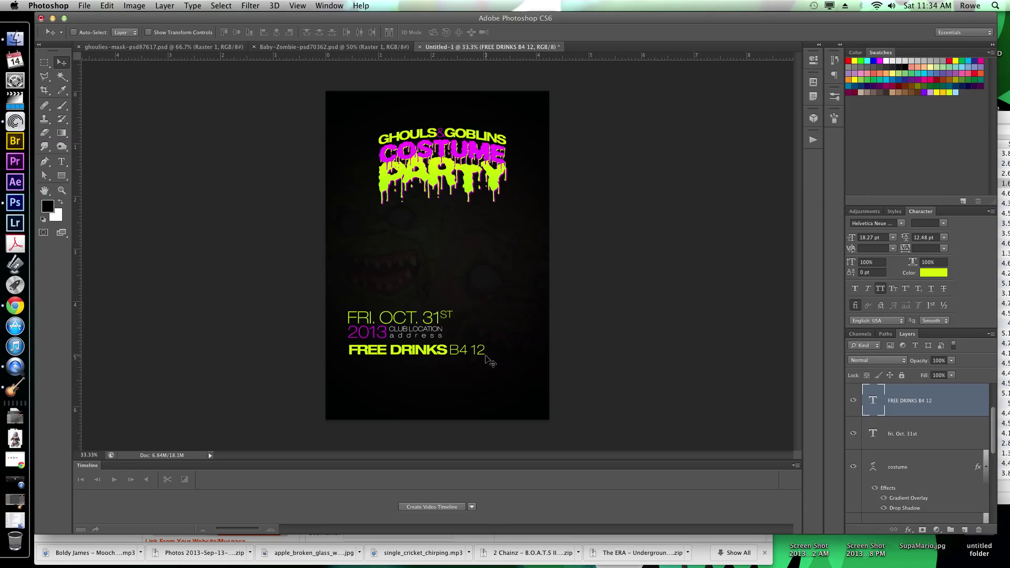
key("shift+Up")
key("shift+Up")
key("shift+Up")
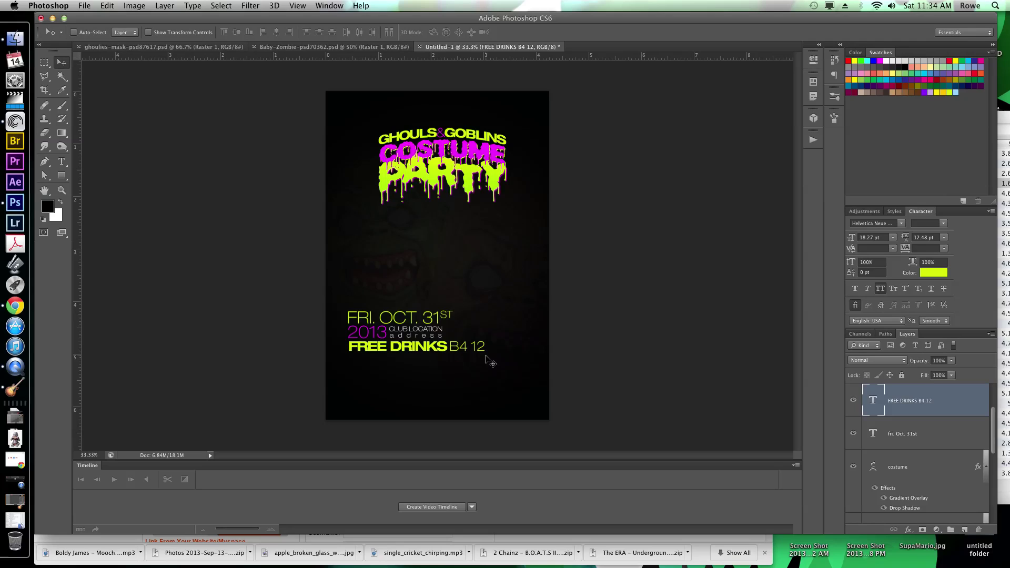
Step: Scale the Ghouls&Goblins, costume and party title layers together to 137% and centre them across the flyer's upper part
left_click(476, 183, "super")
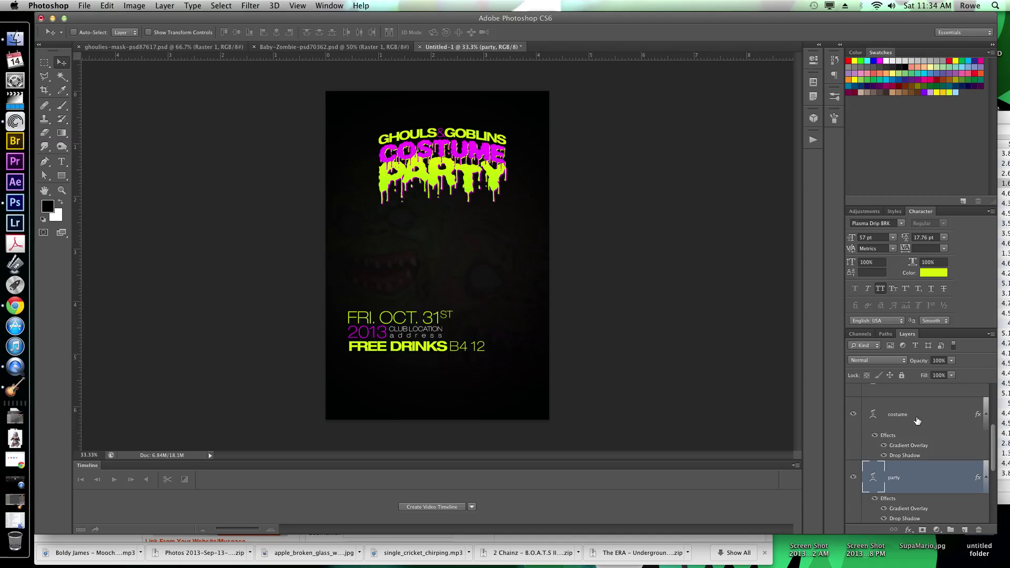
left_click(916, 420, "shift")
scroll(915, 419, "up", 2)
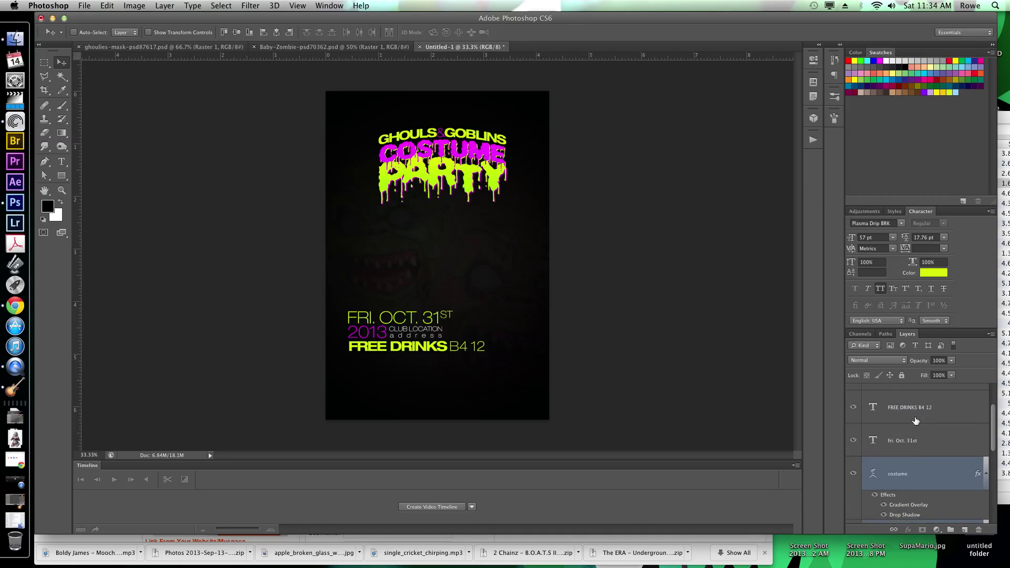
scroll(915, 420, "up", 3)
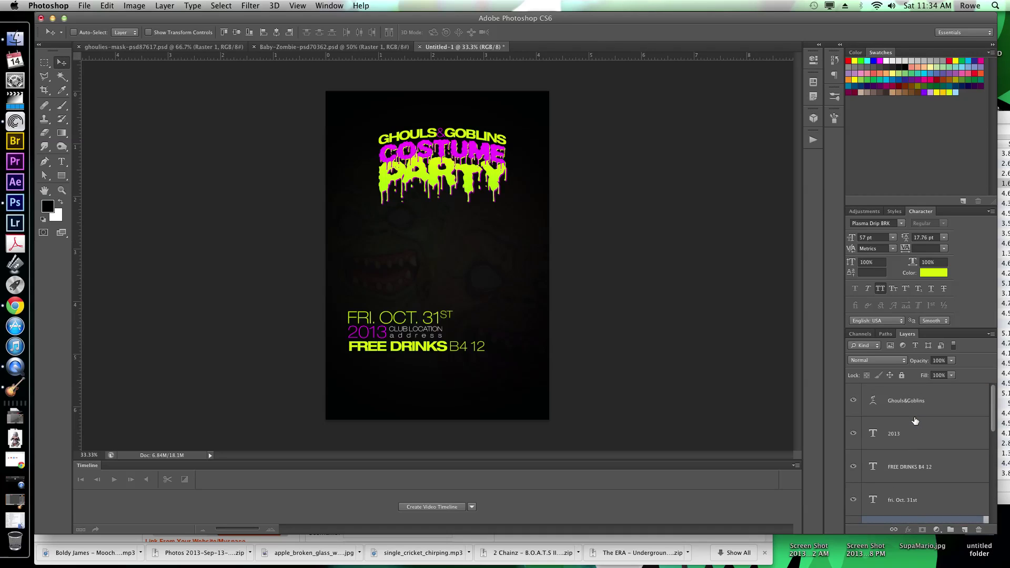
left_click(917, 409, "shift")
key("ctrl+t")
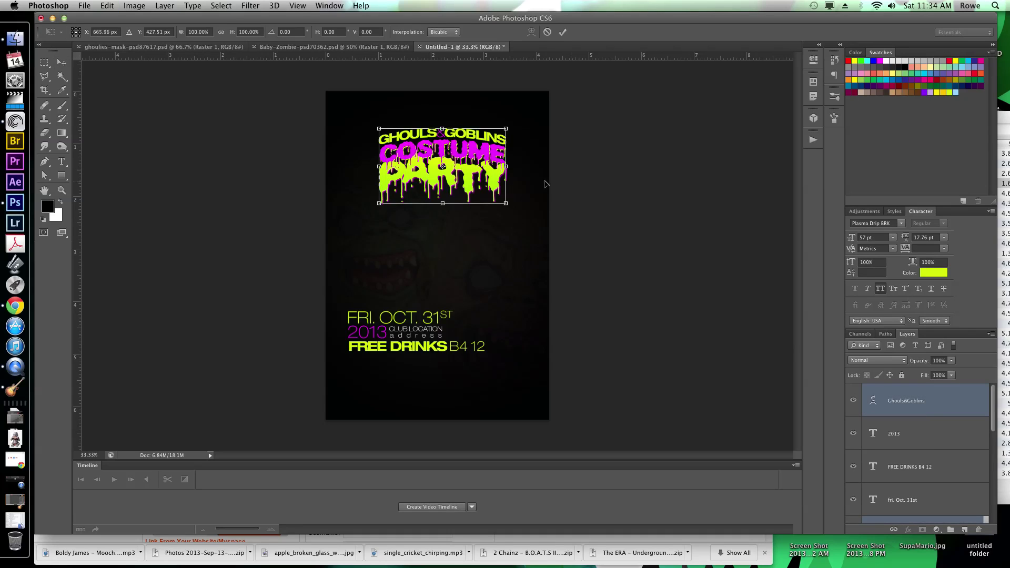
left_click(221, 32)
left_click_drag(232, 33, 252, 34)
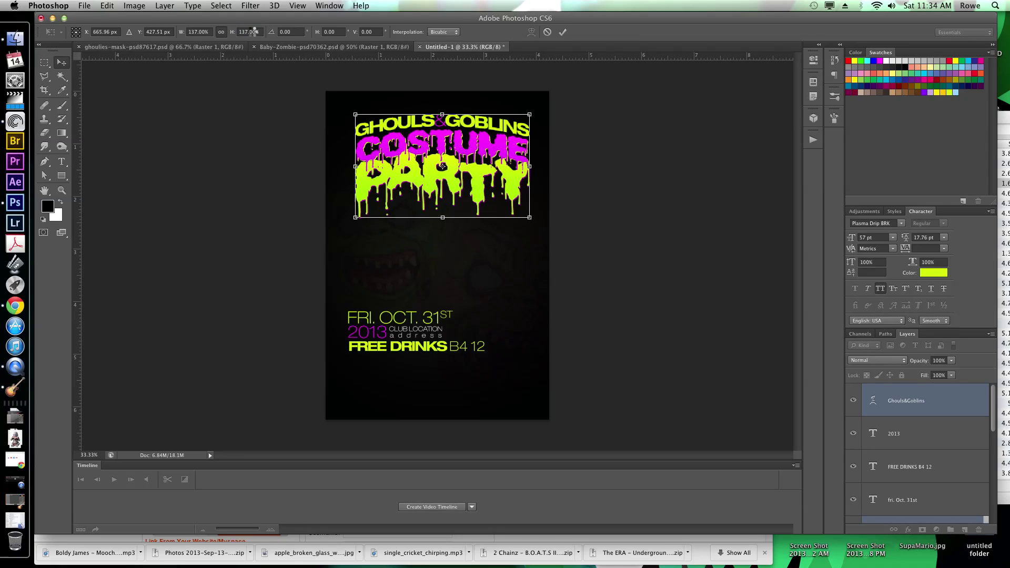
key("Return")
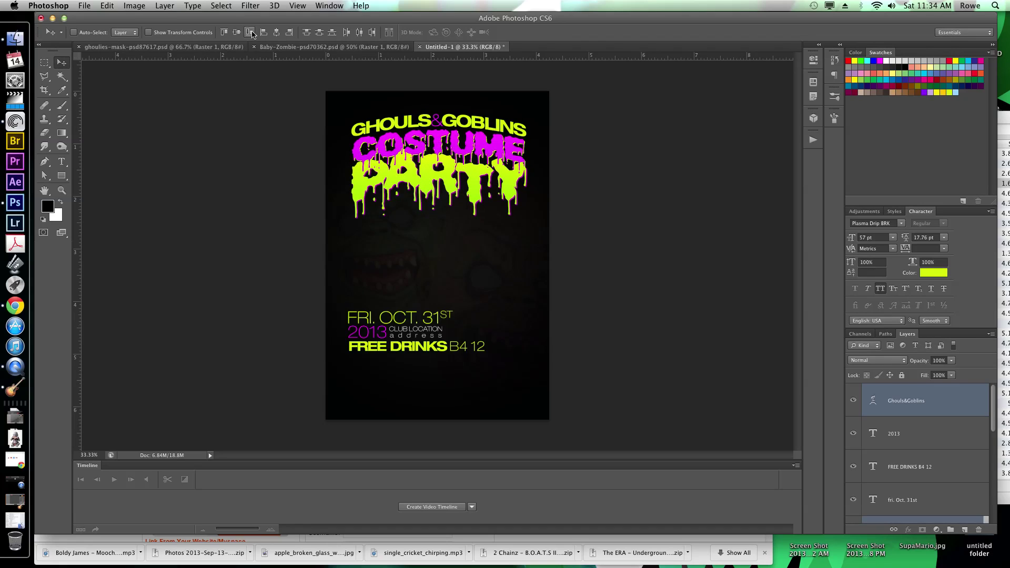
Step: Add a new "FREE ENTRY WITH COSTUME" text line in Plasma Drip BRK at 16 pt below the drink offer
left_click(631, 234, "super")
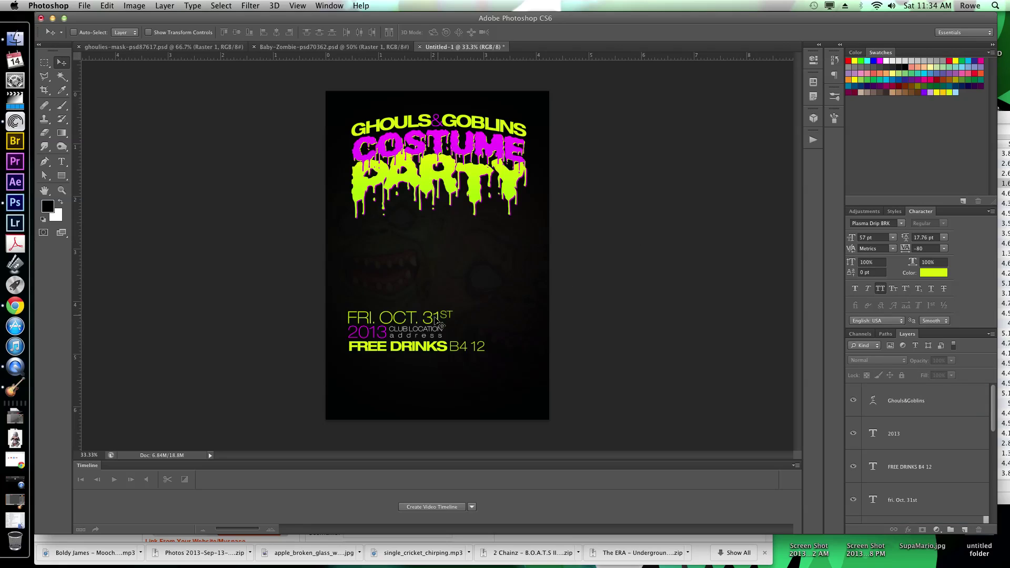
key("t")
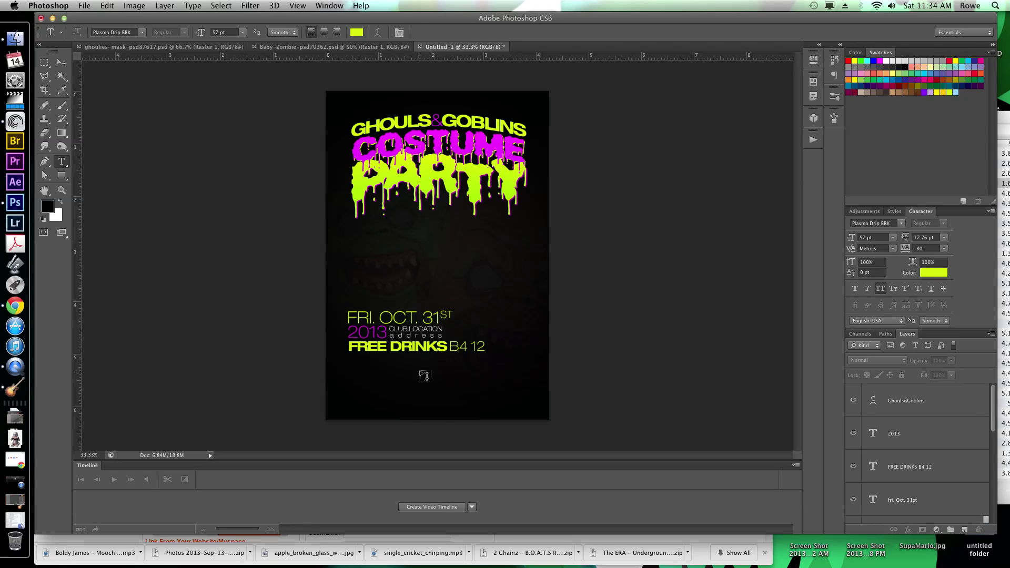
left_click(420, 370)
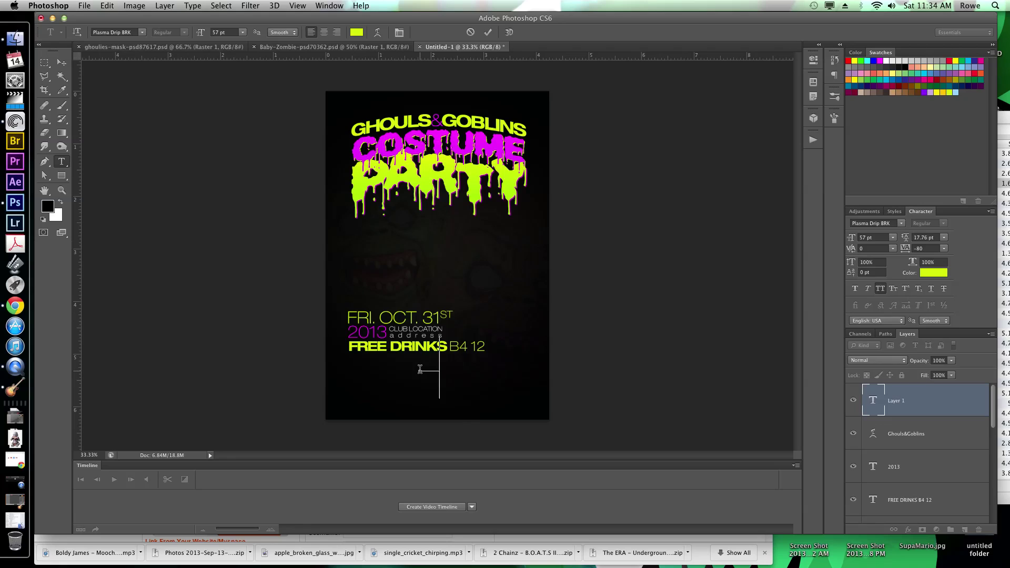
type("FREE E")
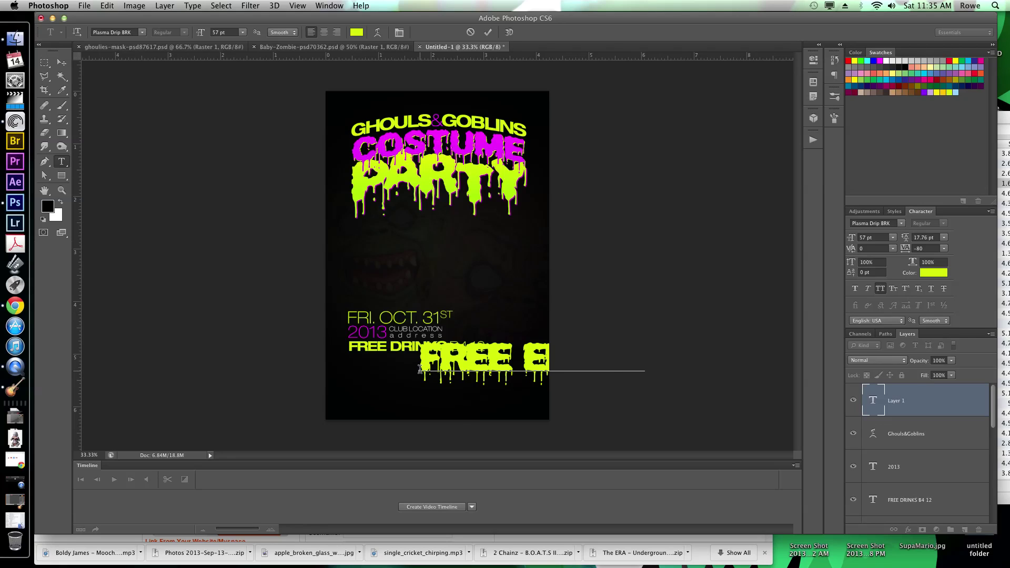
type("NTR B4 12")
key("super+a")
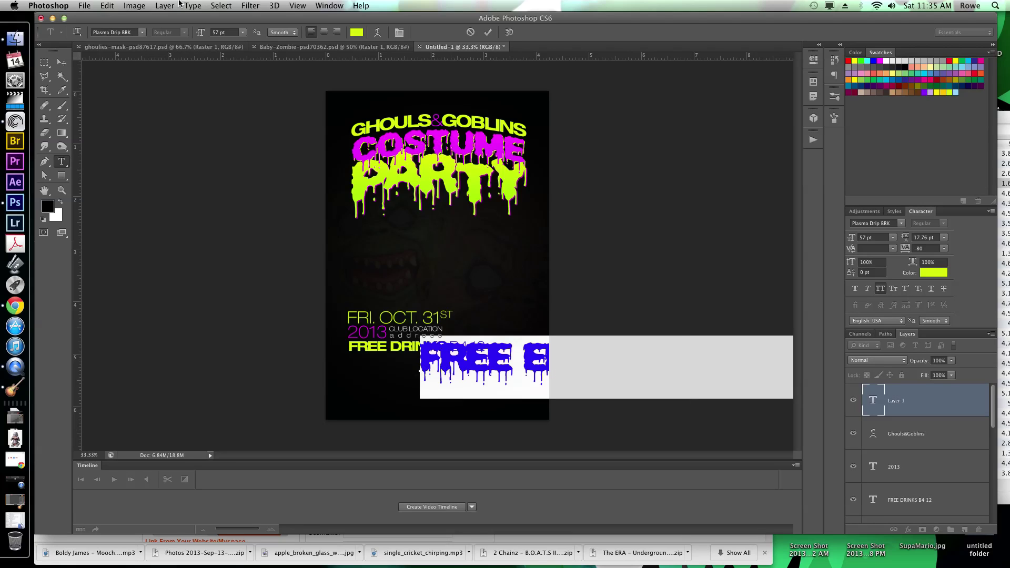
left_click_drag(203, 37, 182, 39)
left_click_drag(620, 294, 563, 291)
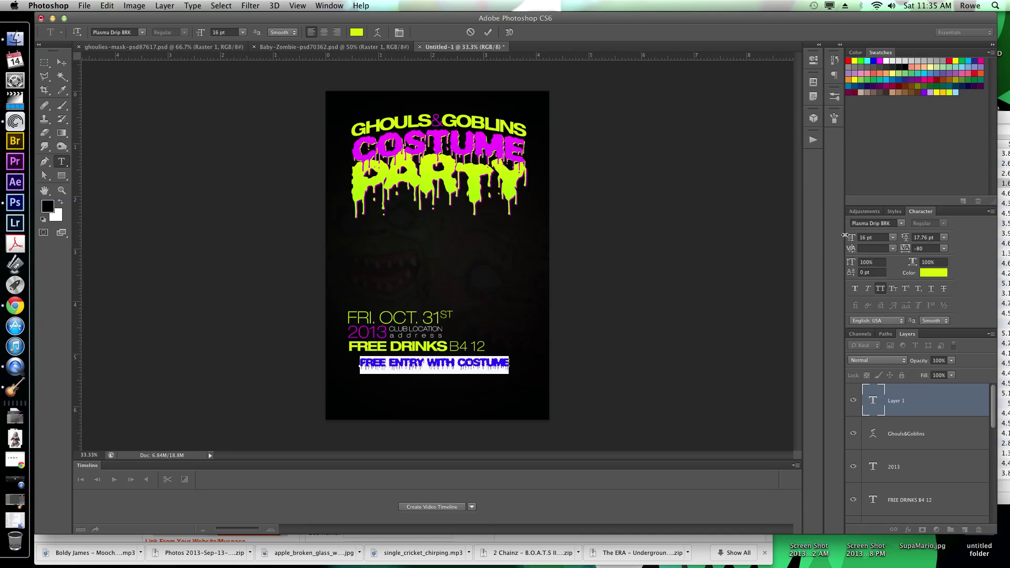
Step: Set the FREE ENTRY WITH COSTUME text to 18 pt and move it down near the flyer's bottom edge
left_click(861, 239)
type("18")
key("Return")
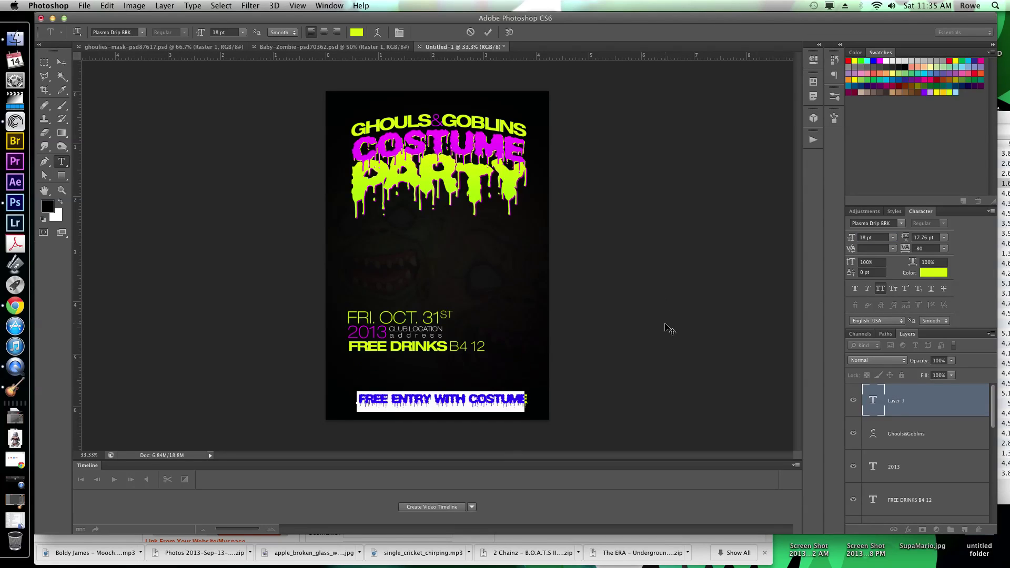
left_click_drag(663, 328, 661, 327)
key("super+Return")
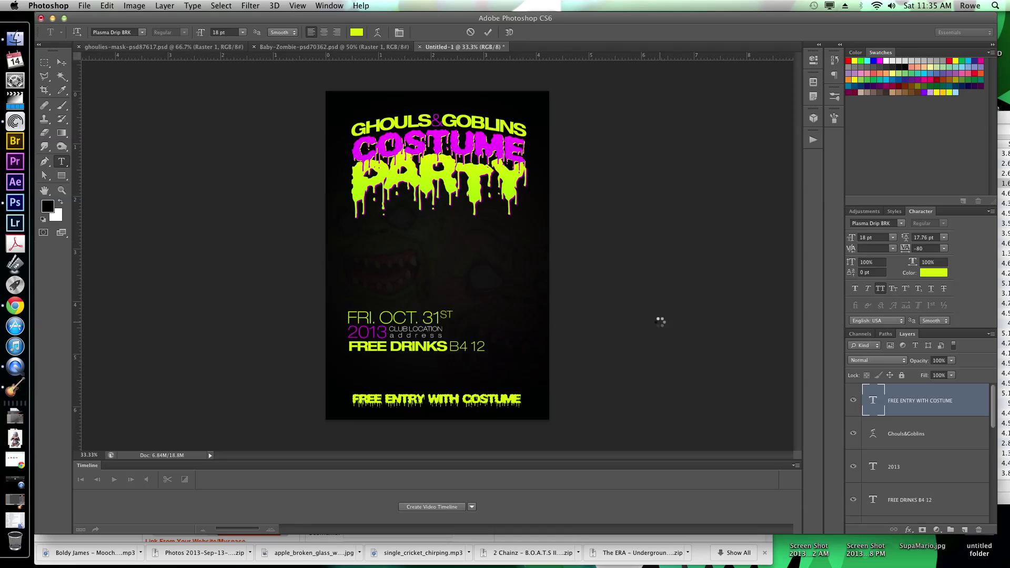
Step: Nudge the FREE ENTRY WITH COSTUME line slightly right to centre it, and up away from the flyer's bottom edge
key("v")
key("Right")
key("Right")
key("Right")
key("Right")
key("Right")
key("Right")
key("Right")
key("Right")
key("Right")
key("Right")
key("Right")
key("Right")
key("Right")
key("Right")
key("Right")
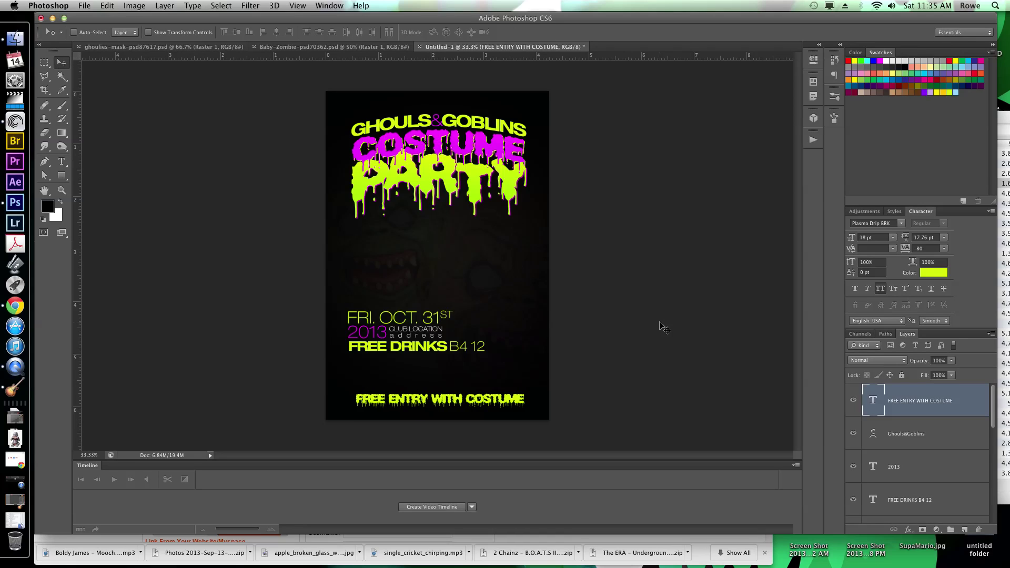
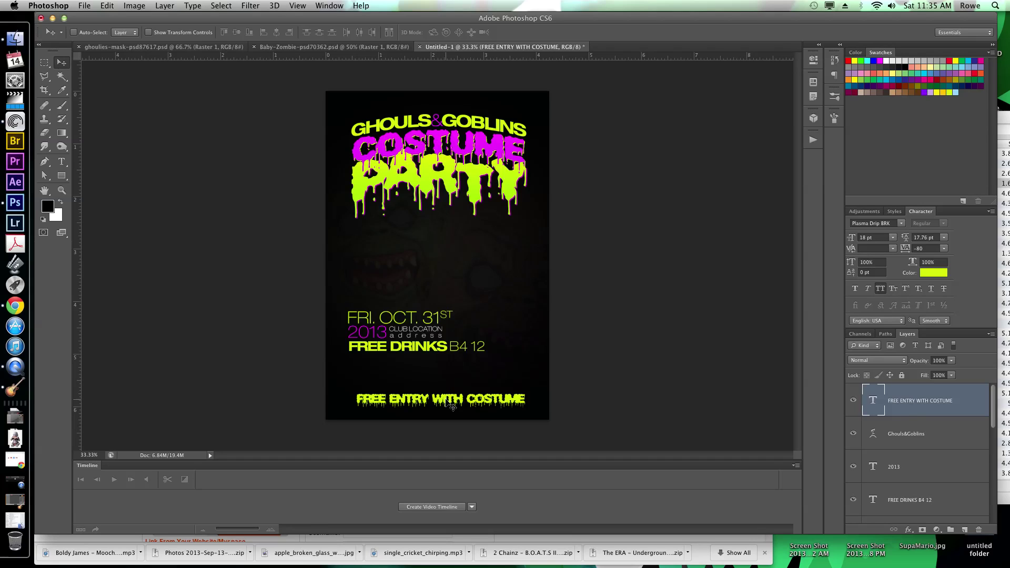
key("shift+Up")
key("shift+Up")
key("shift+Up")
key("shift+Up")
key("shift+Up")
key("shift+Up")
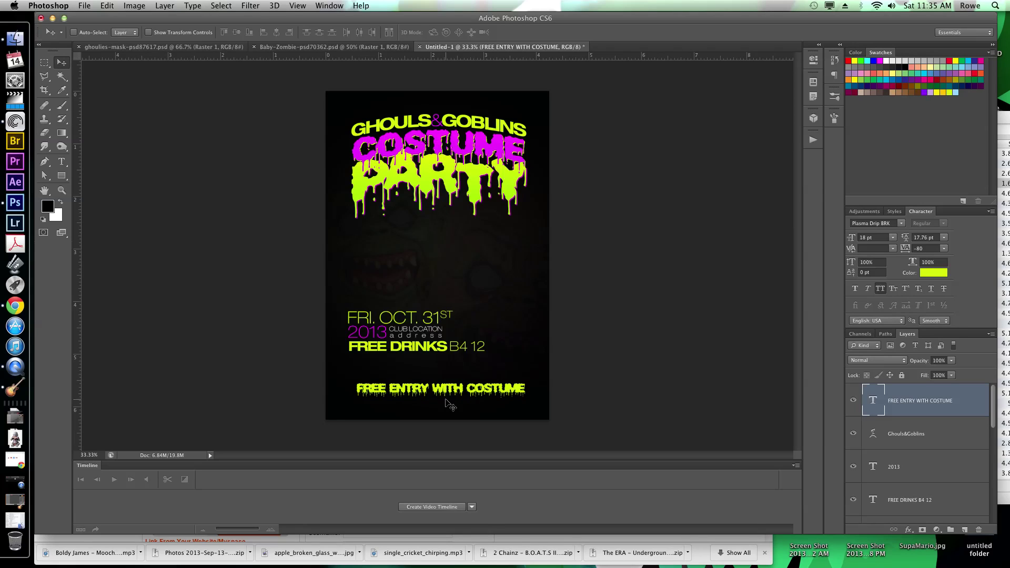
Step: Duplicate the FREE DRINKS B4 12 line and place the copy just below FREE ENTRY WITH COSTUME
left_click(420, 352, "super")
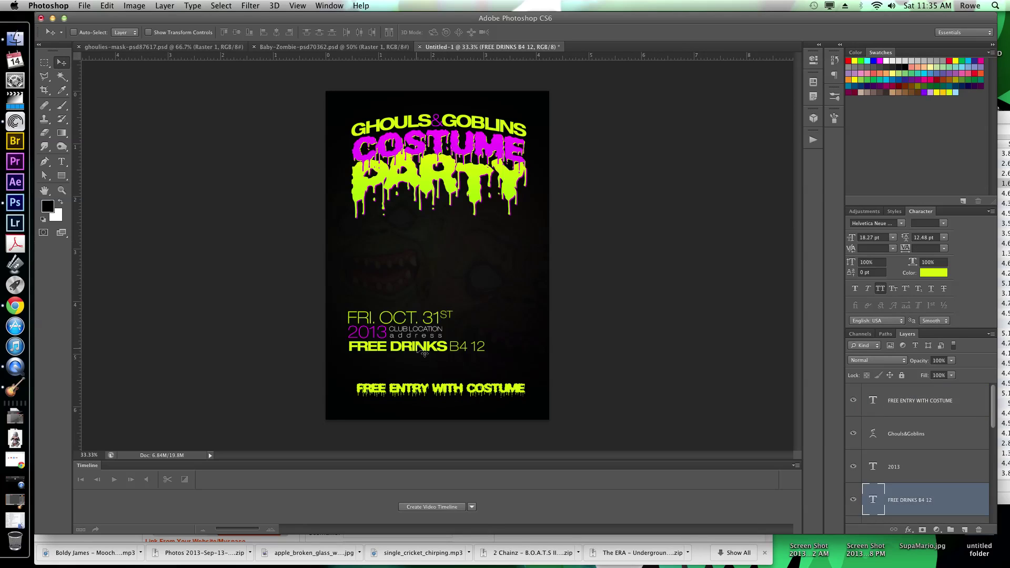
left_click_drag(420, 353, 446, 402)
left_click_drag(449, 408, 446, 409)
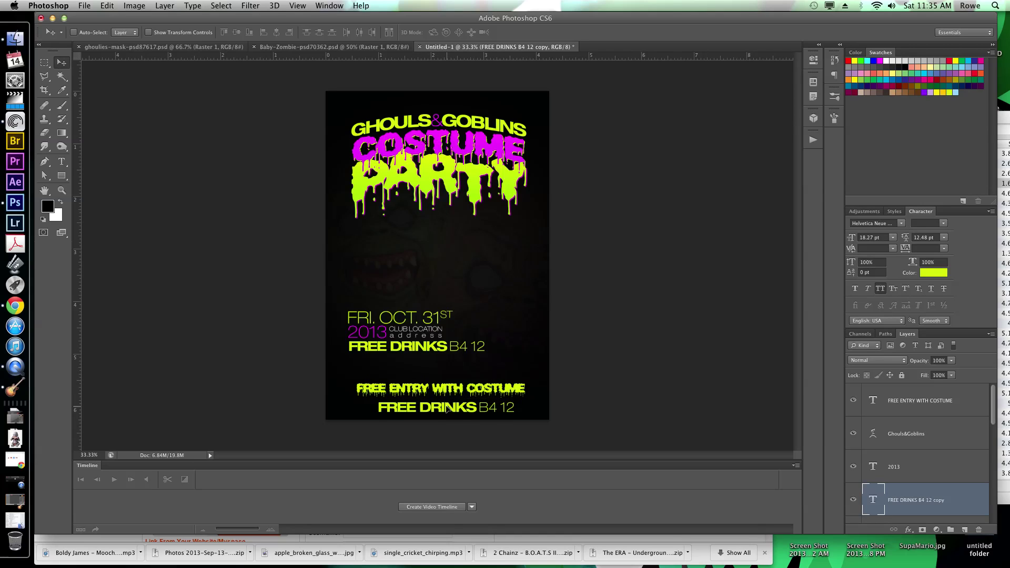
Step: Replace the copied drink-offer text with "$10 WITHOUT COSTUME" and move the line left and up under FREE ENTRY WITH COSTUME
key("t")
triple_click(446, 407)
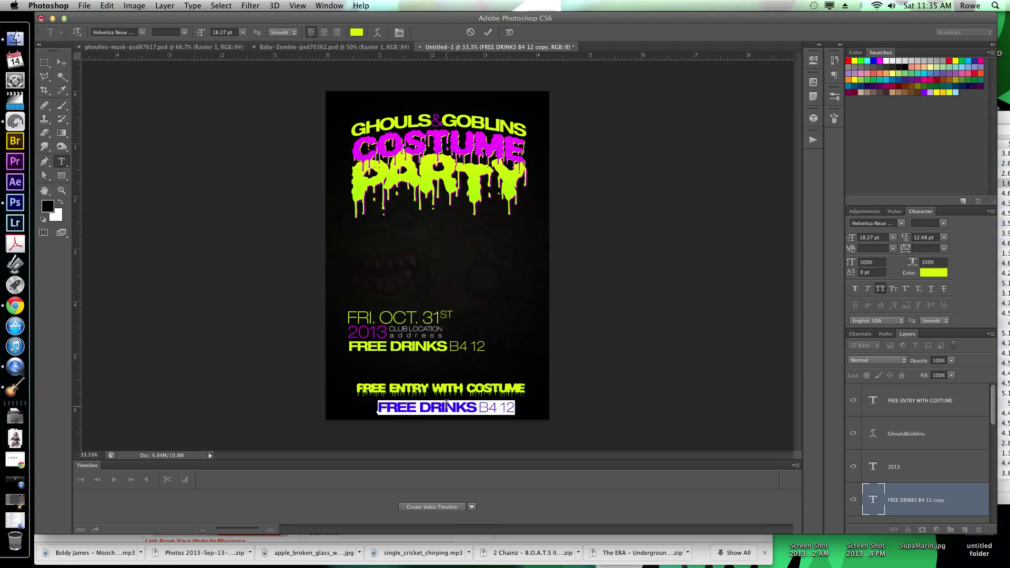
type("$2")
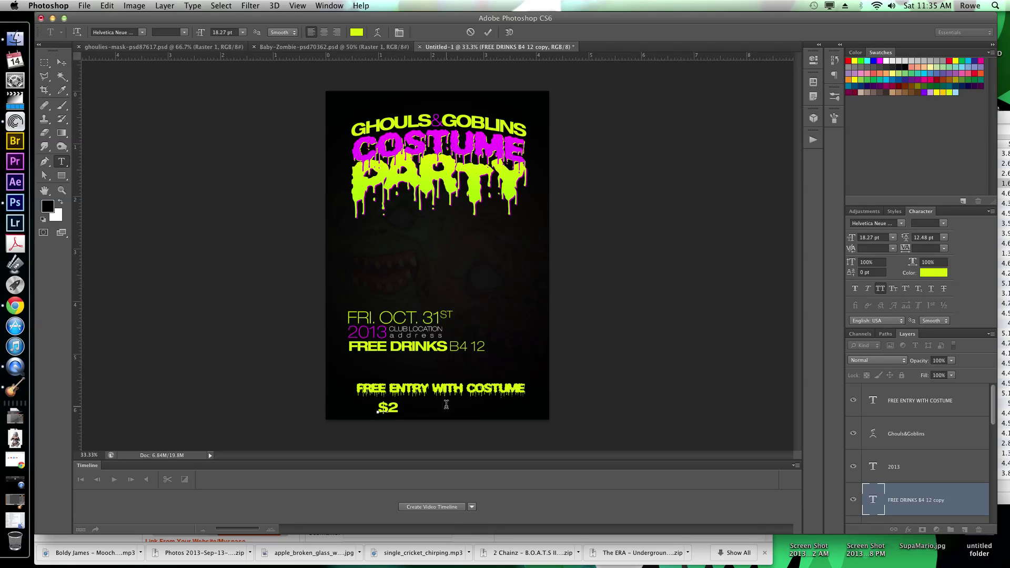
key("BackSpace")
type("10 W")
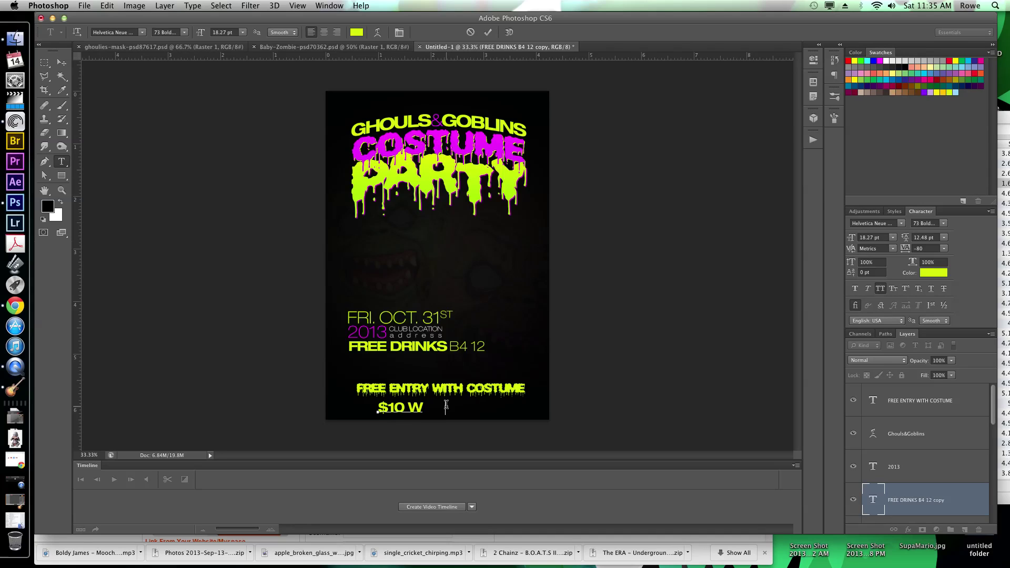
type("ITHOUT COSTUME")
key("super+a")
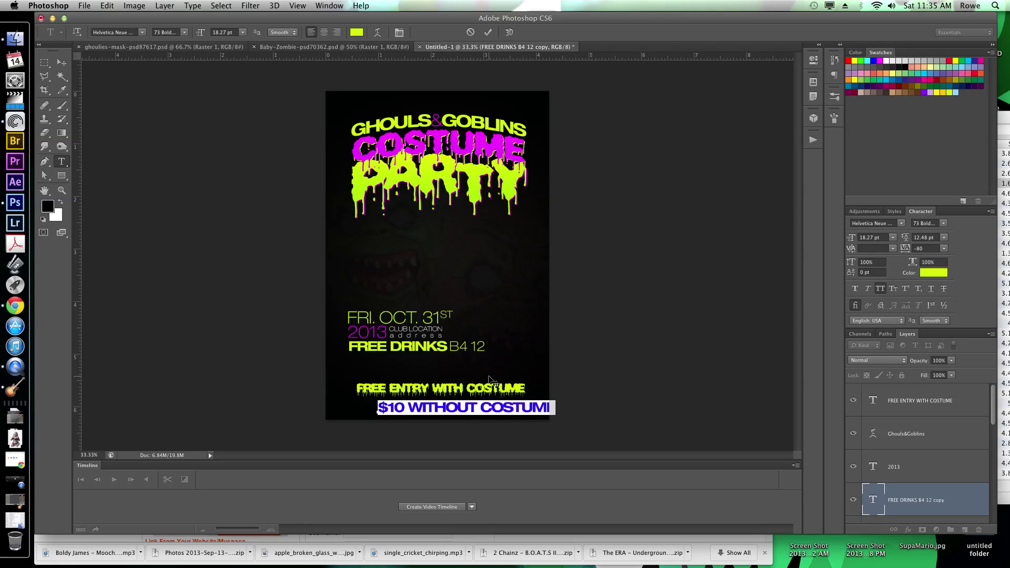
left_click_drag(576, 349, 552, 345)
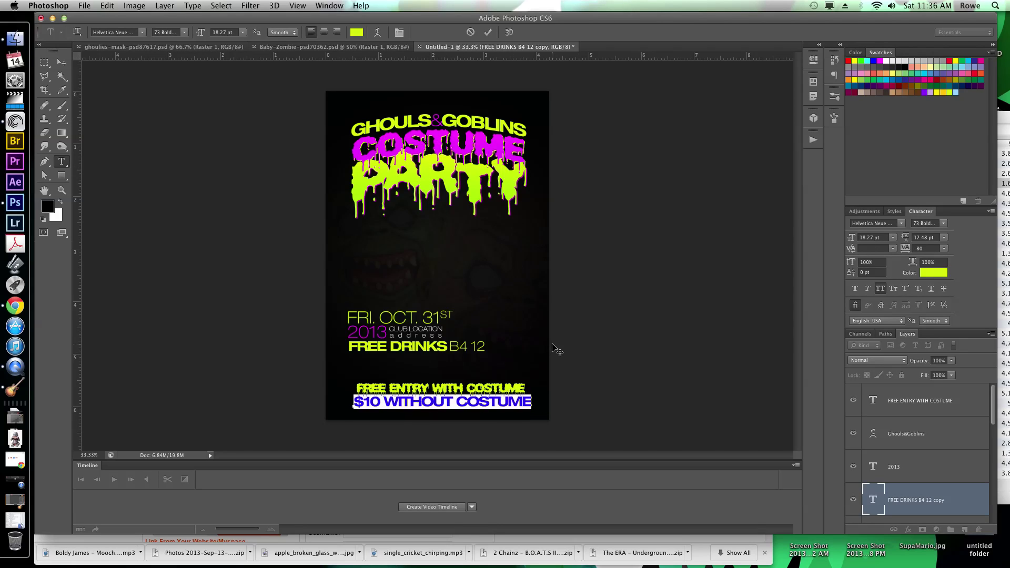
Step: Reduce the $10 WITHOUT COSTUME text to 13.27 pt and shift the line right to centre it under the free-entry line
left_click(888, 237)
key("Down")
key("Down")
key("Down")
key("Down")
key("Down")
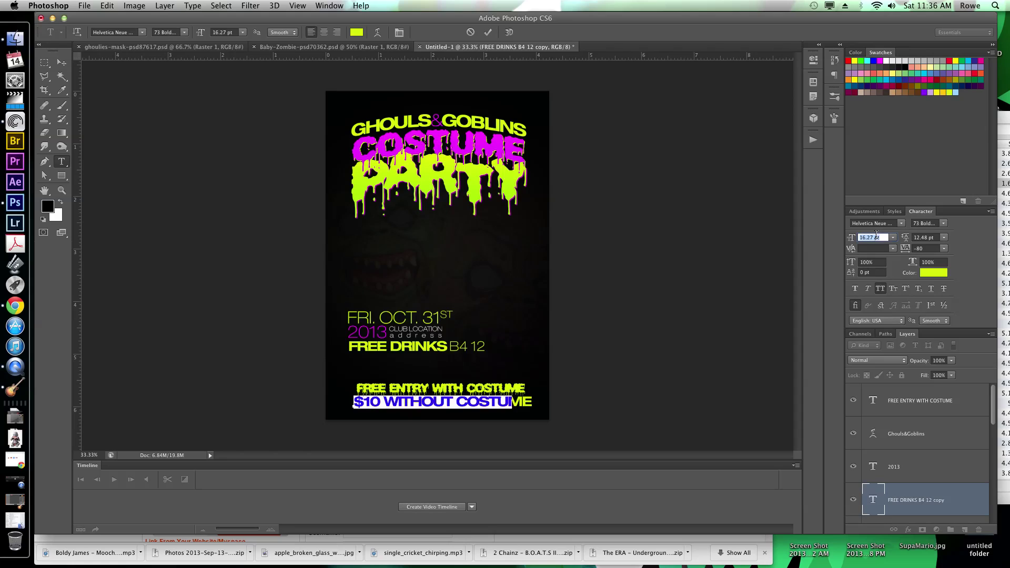
left_click_drag(650, 276, 669, 274)
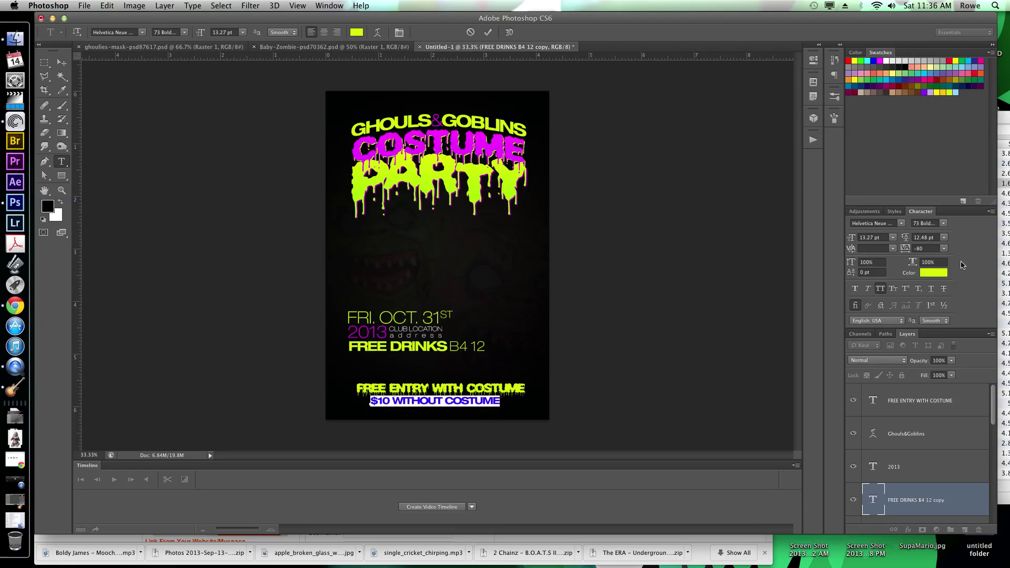
Step: Recolour the $10 WITHOUT COSTUME text with the title's magenta (f300ff) and set its font style to 33 Thin Extended
left_click(938, 273)
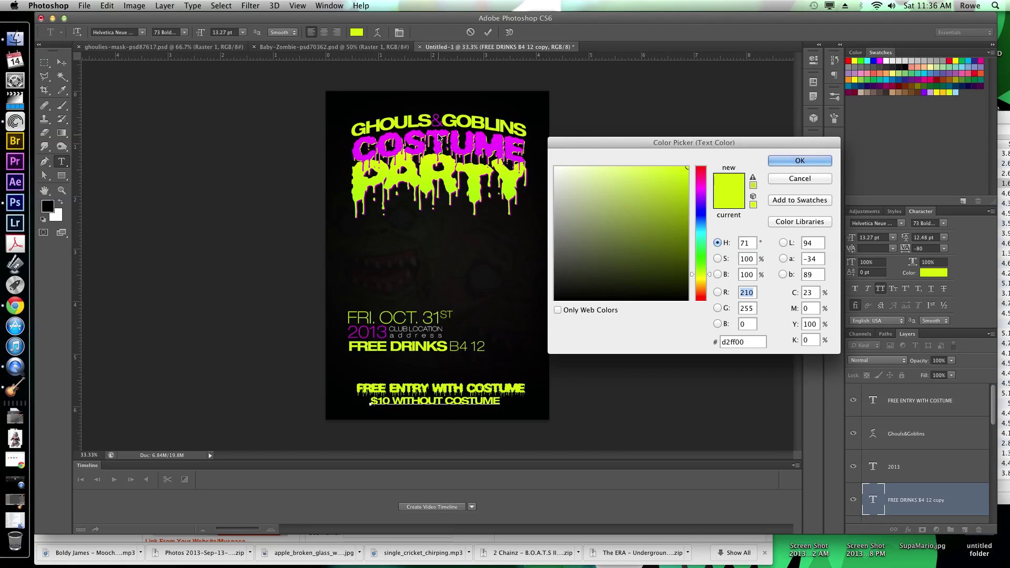
left_click(439, 138)
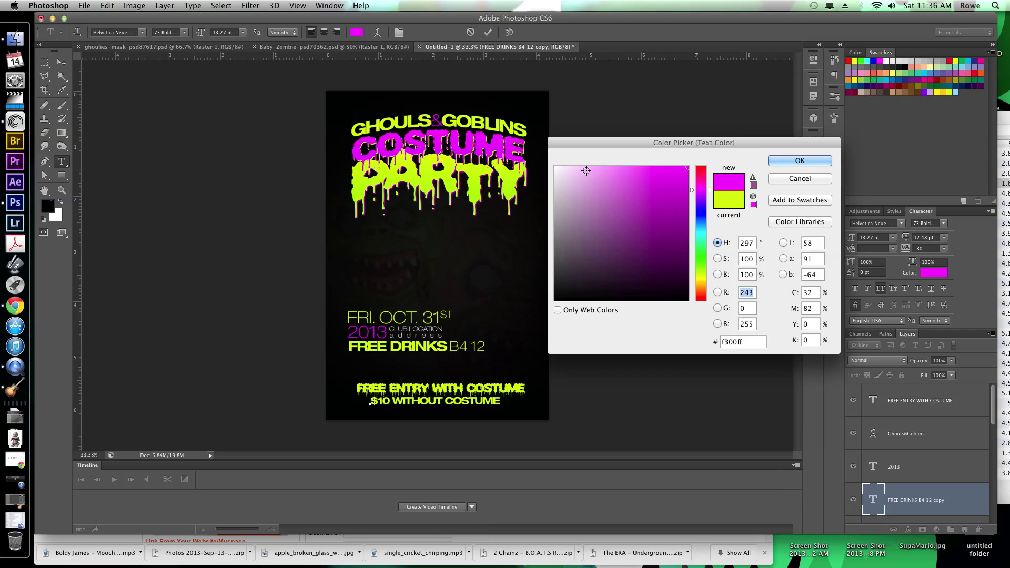
left_click(780, 162)
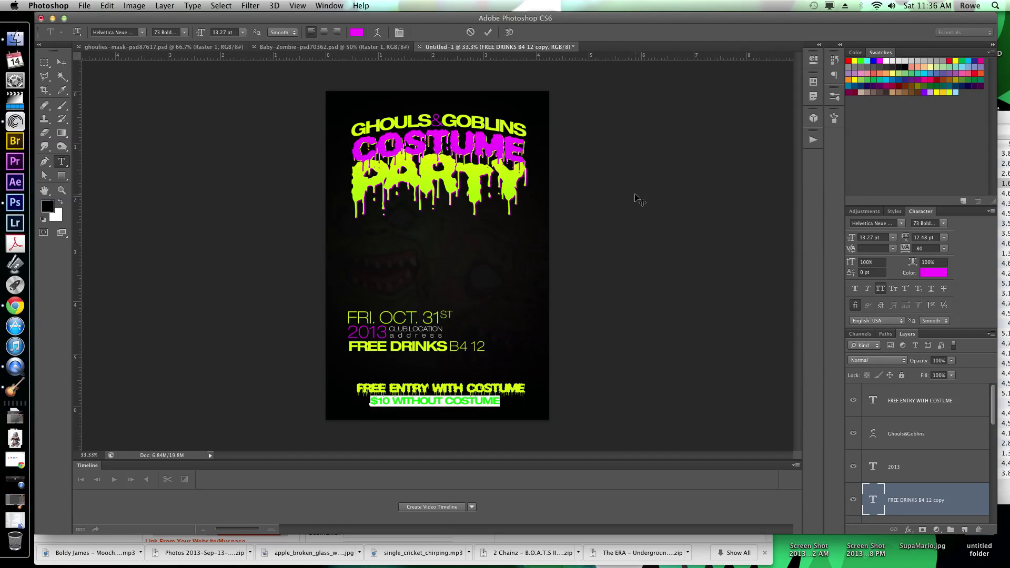
left_click(944, 223)
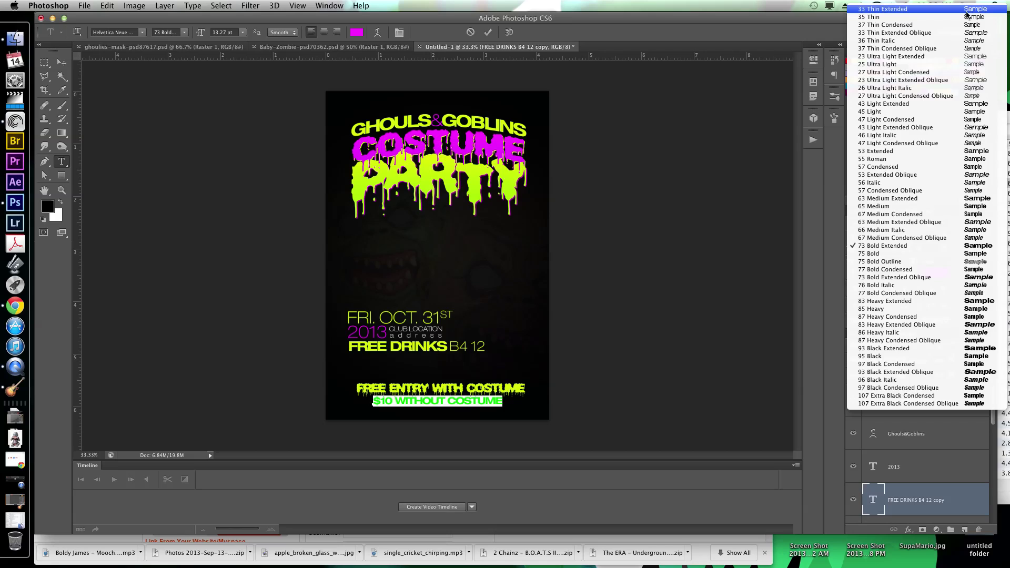
left_click(966, 11)
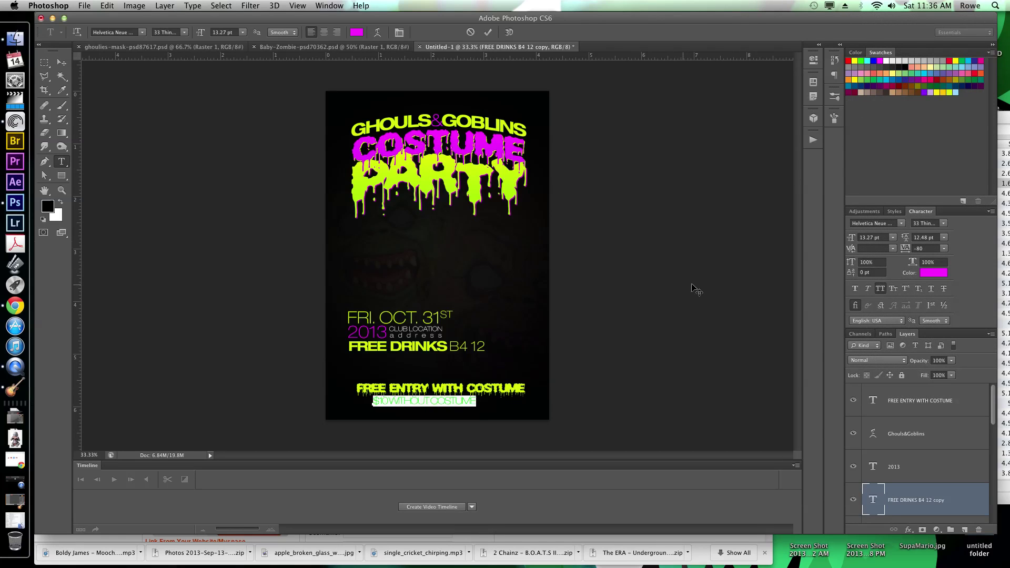
Step: Set the $10 WITHOUT COSTUME tracking to 200 and shift the line left to centre it below FREE ENTRY WITH COSTUME
left_click(928, 247)
key("Up")
key("Up")
key("Up")
key("Up")
key("Up")
key("Up")
key("Up")
key("Up")
key("Up")
key("Up")
key("Up")
key("Up")
key("Up")
key("Up")
key("Up")
key("Up")
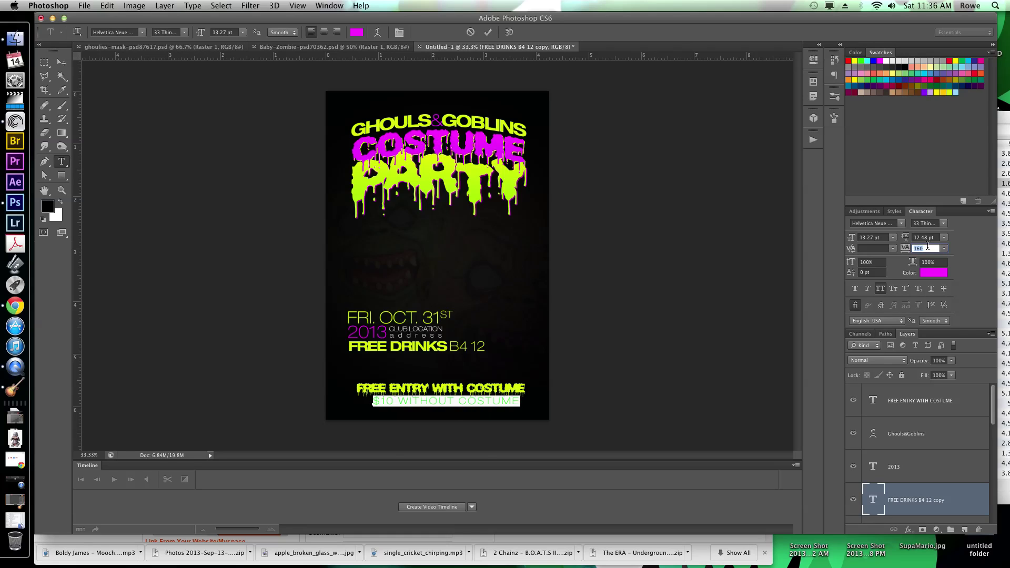
key("Up")
key("Up")
key("Up")
key("Up")
left_click_drag(688, 349, 679, 349)
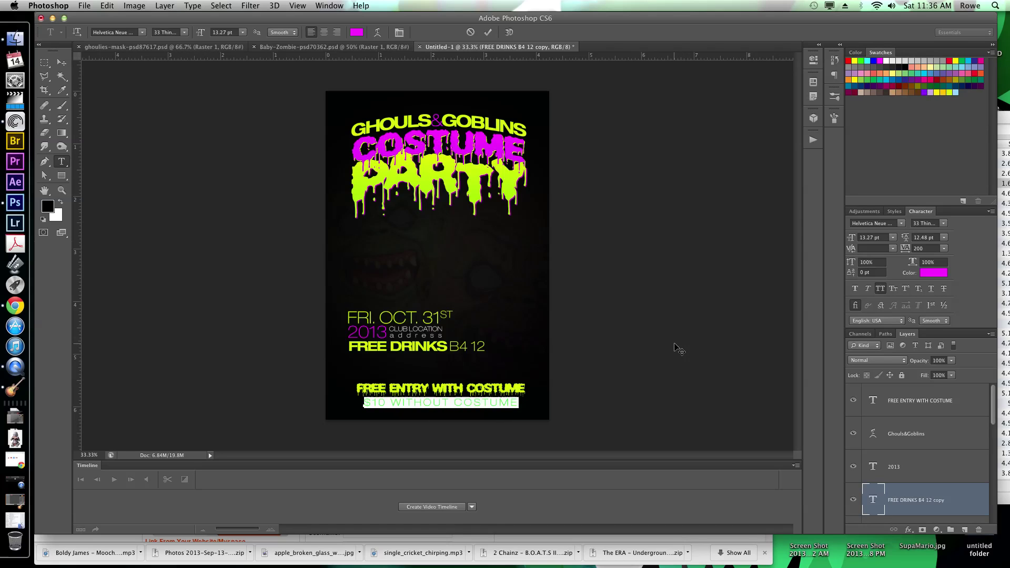
Step: Commit the "$10 WITHOUT COSTUME" text, nudge it slightly down, and recolor it white
key("super+Return")
key("v")
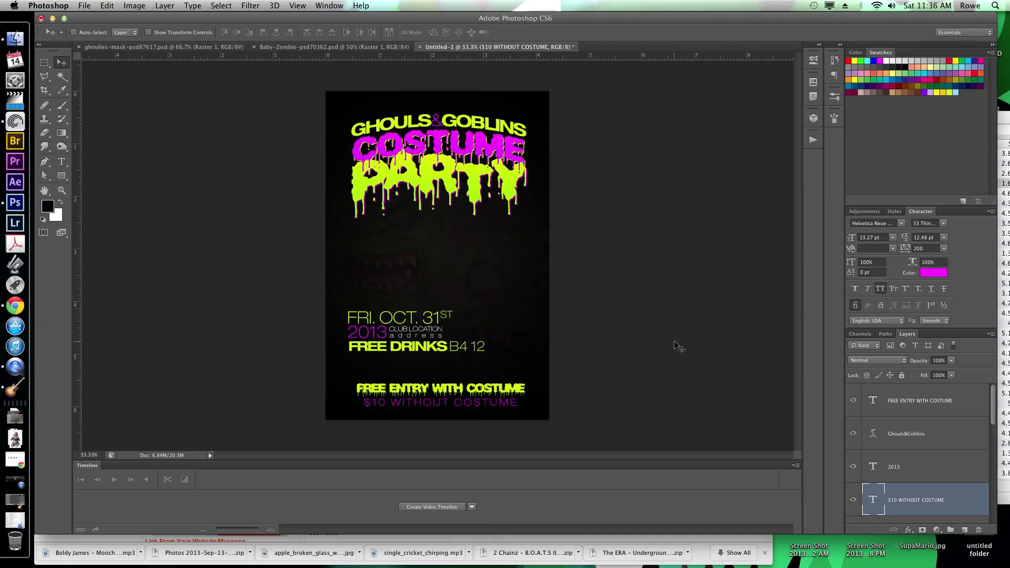
key("Down")
key("Down")
key("Down")
key("super+BackSpace")
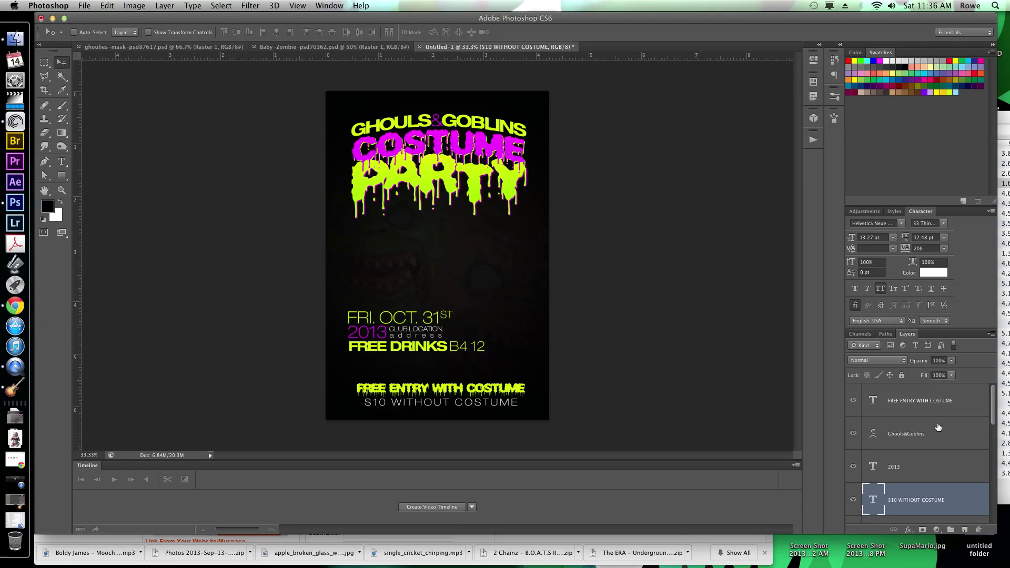
Step: Copy the zombie baby from the Baby-Zombie document into the flyer, placing it at the flyer's right edge
left_click(273, 46)
left_click_drag(465, 159, 527, 211)
left_click_drag(441, 238, 539, 256)
Step: Scale the zombie baby down to about 65.5% and move it up beneath the end of the PARTY title
key("super+t")
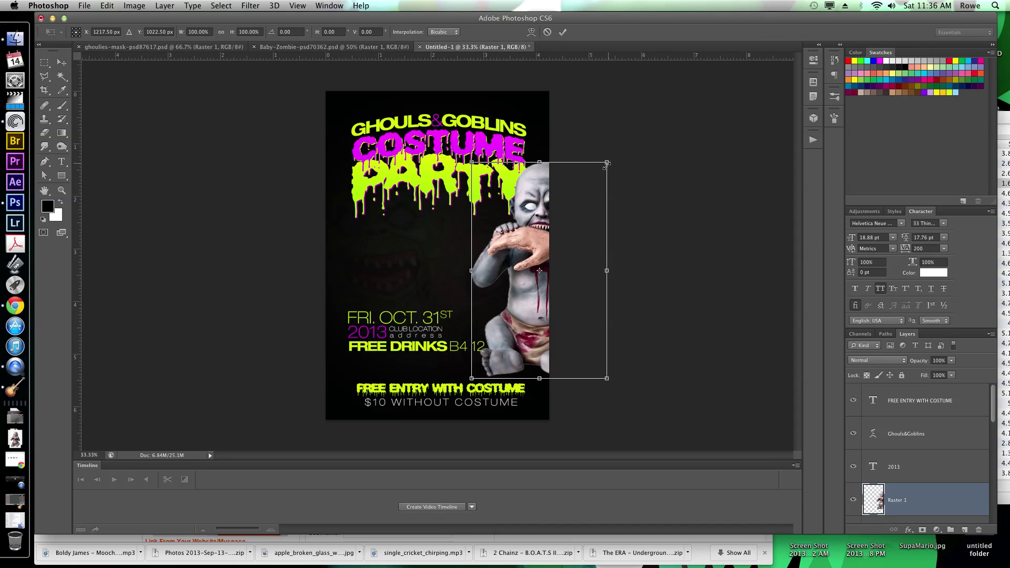
left_click_drag(607, 164, 559, 237)
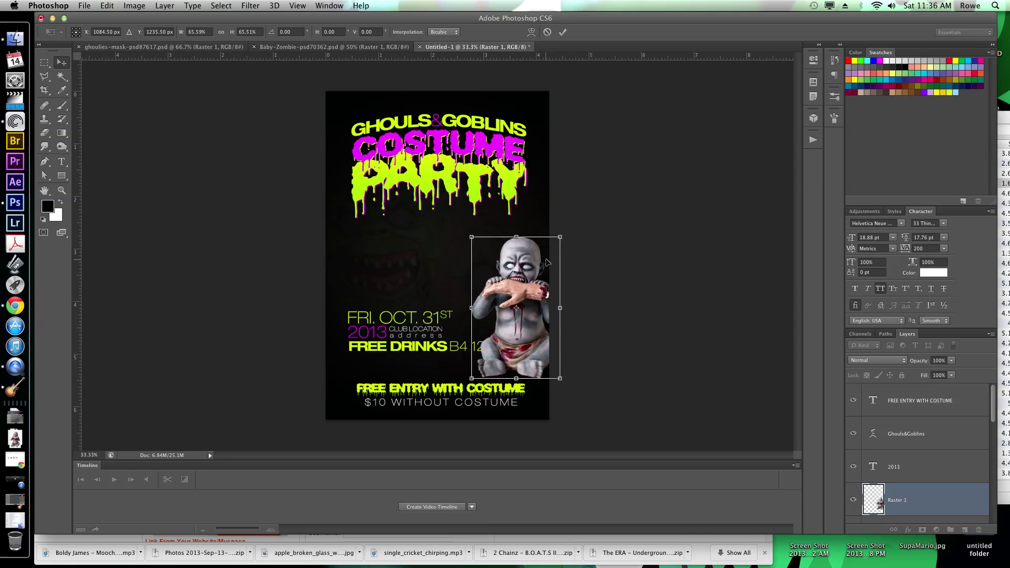
key("Return")
left_click_drag(532, 286, 526, 247)
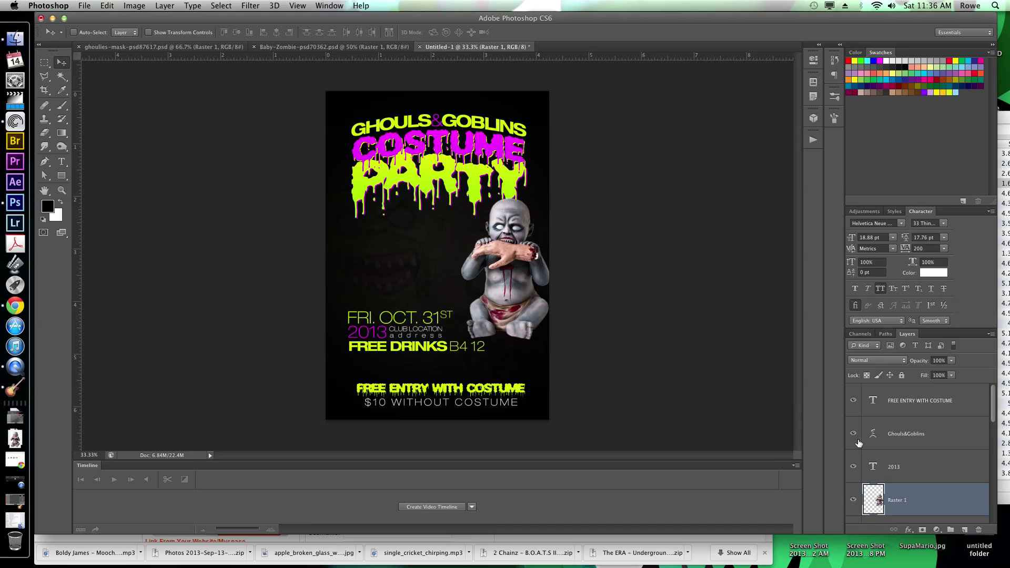
Step: Add a black-to-white linear Gradient Overlay to the zombie baby layer with the Multiply blend mode
double_click(929, 499)
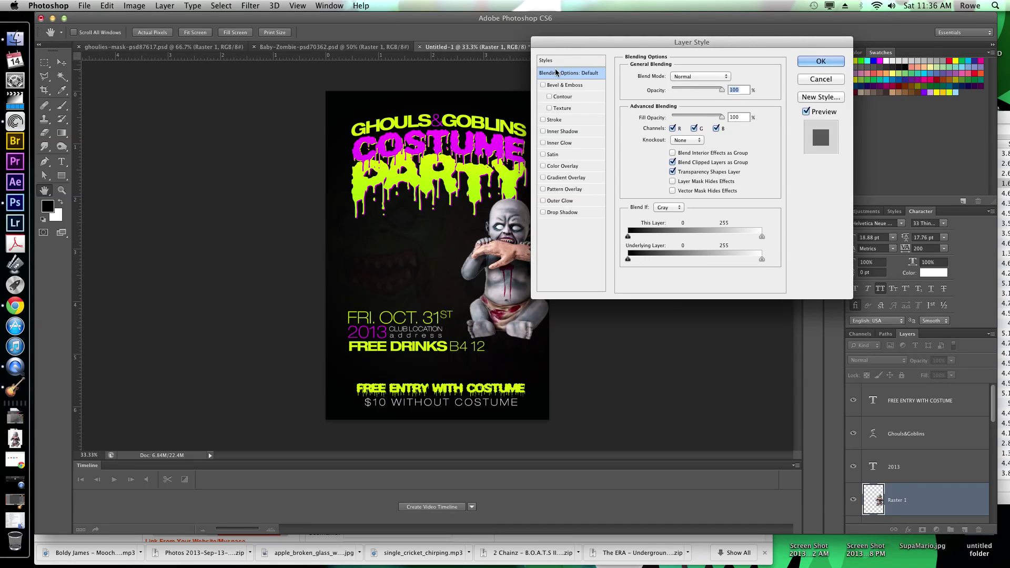
left_click(564, 178)
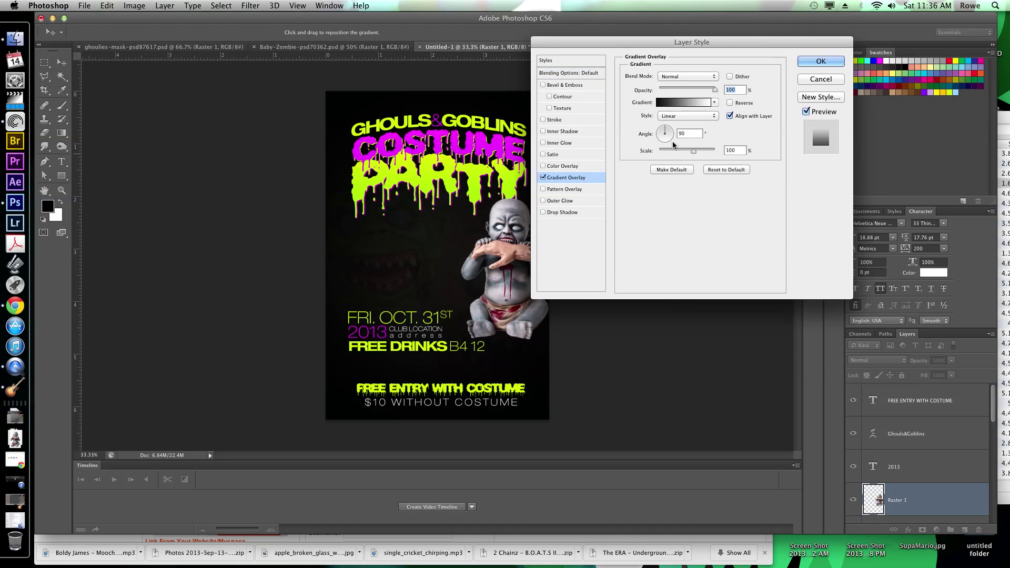
left_click(684, 76)
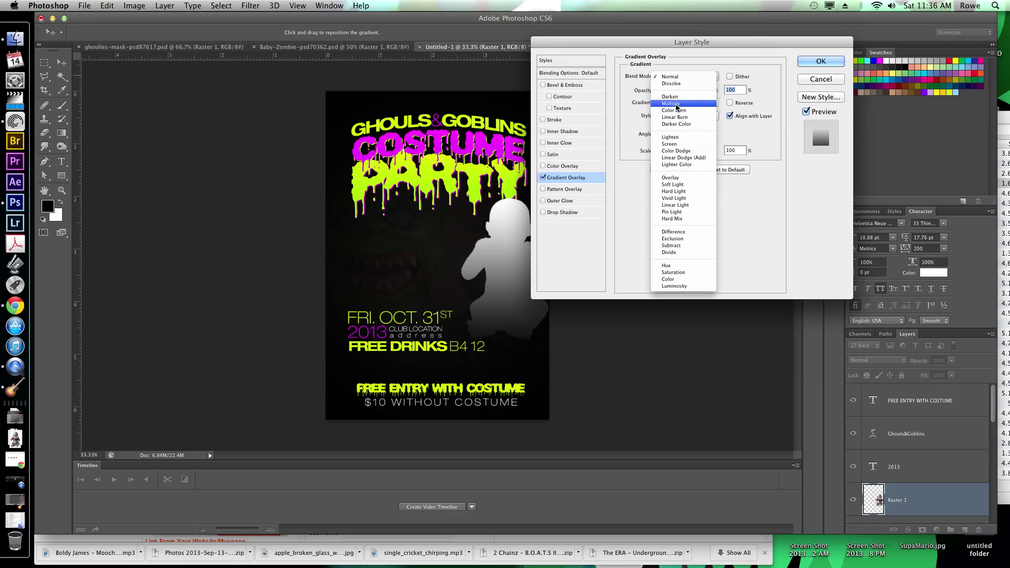
key("Escape")
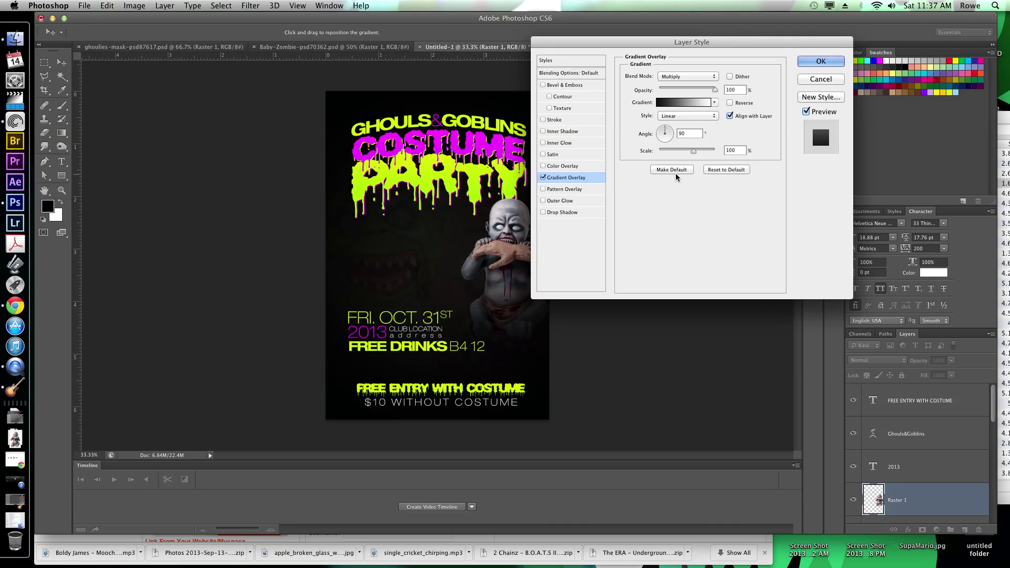
Step: Try Screen as the gradient overlay's blend mode, and return it to Multiply
left_click(687, 77)
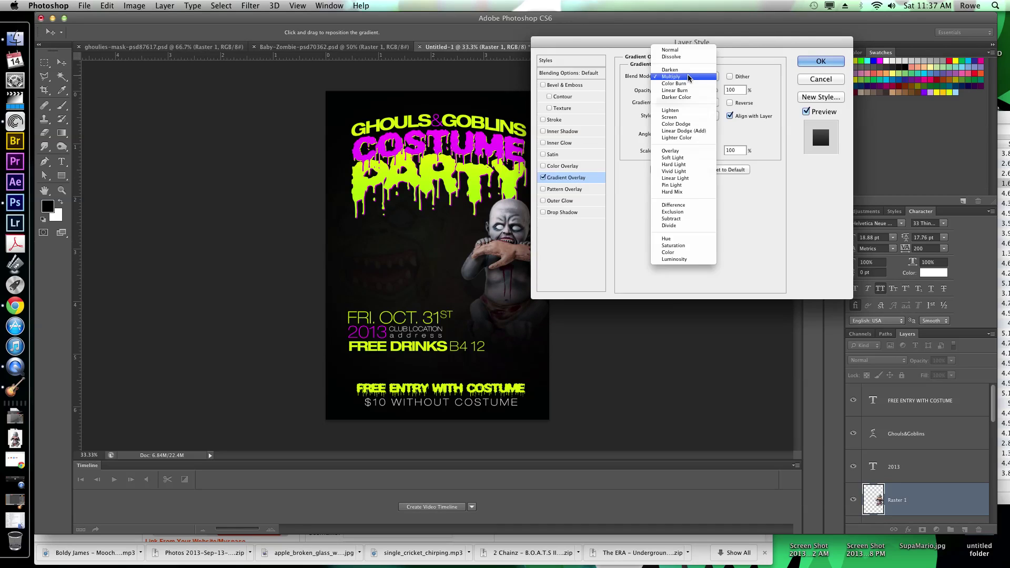
left_click(687, 78)
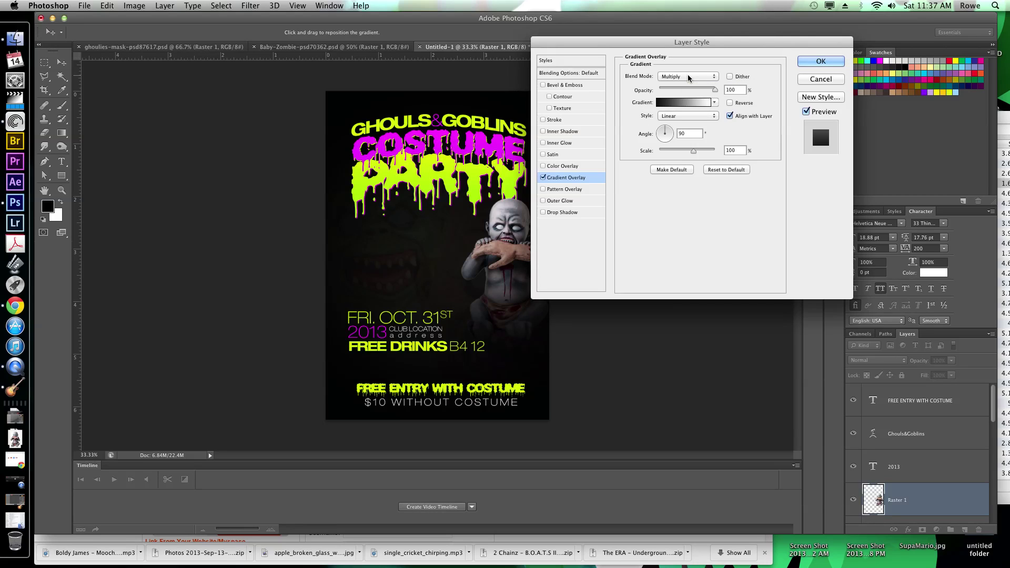
left_click(688, 78)
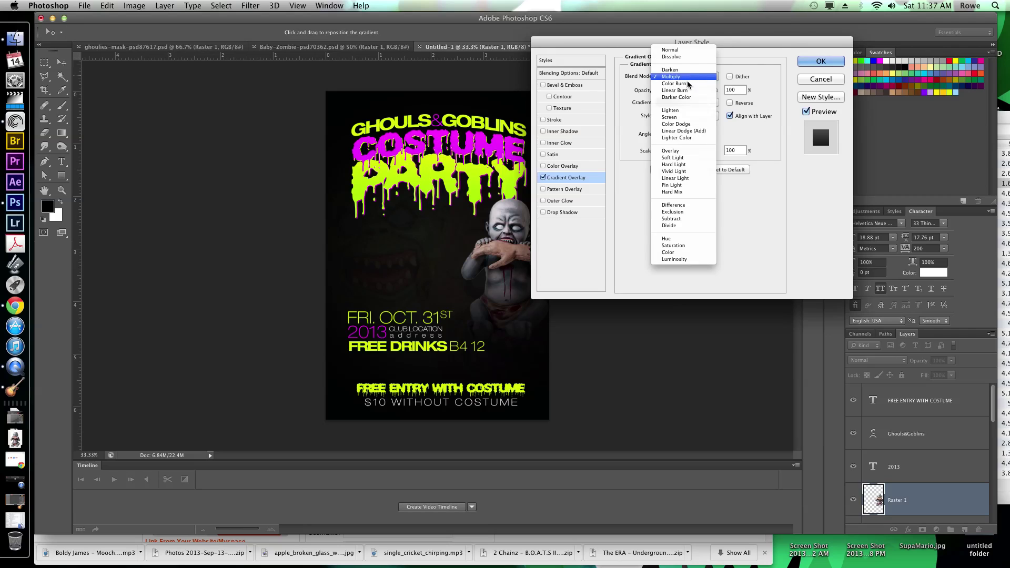
left_click(684, 119)
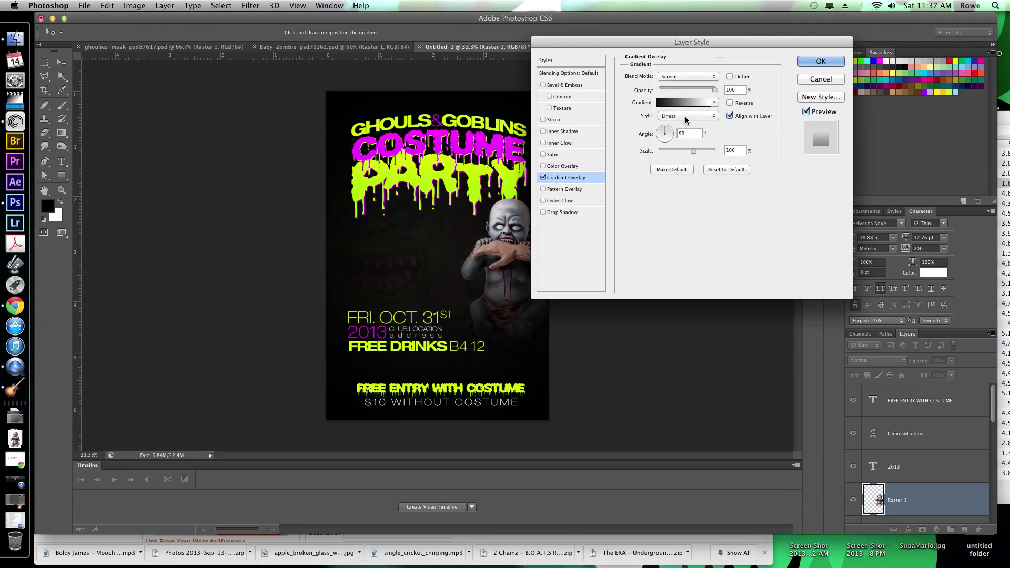
left_click(680, 79)
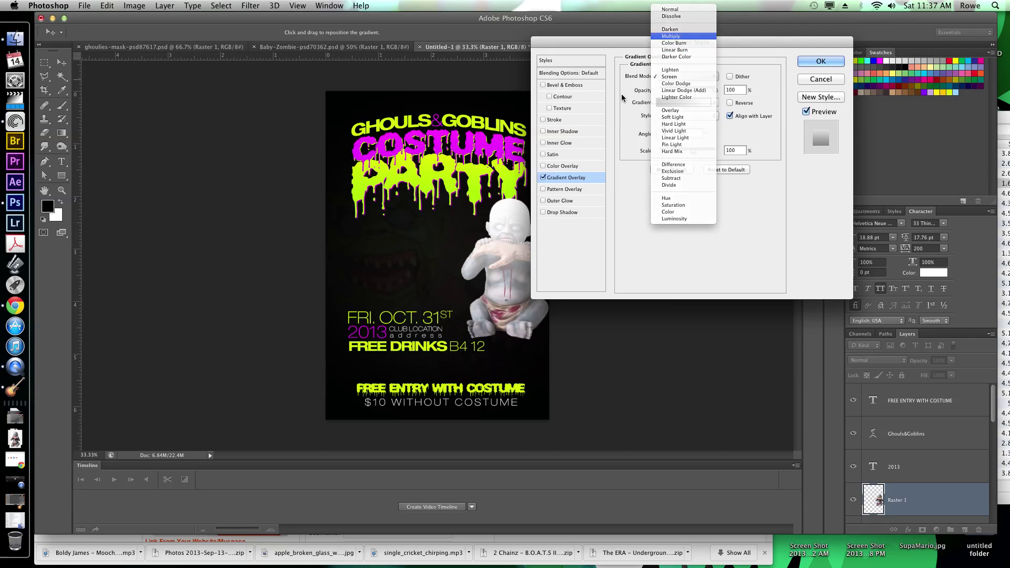
left_click(671, 36)
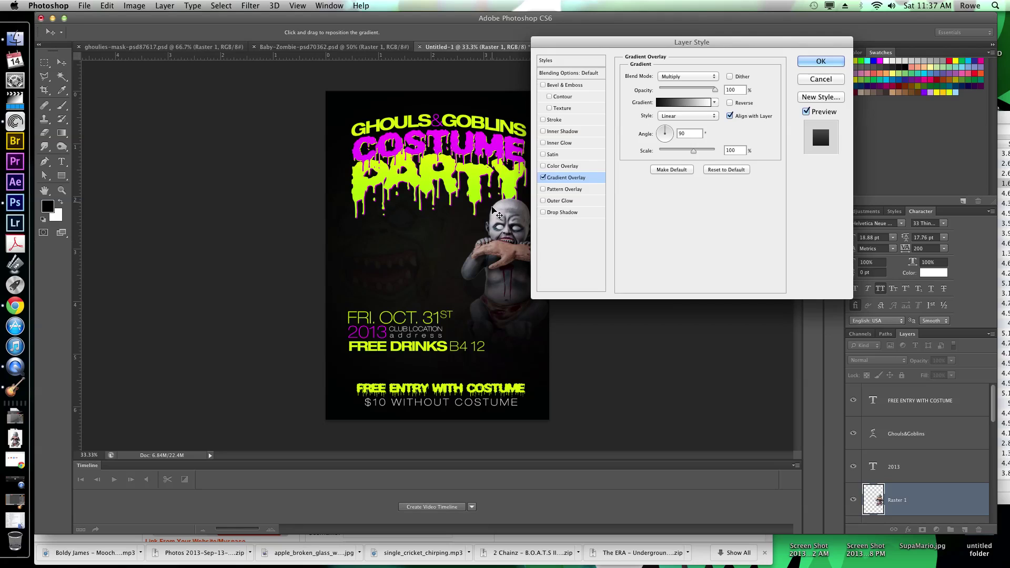
Step: Set the gradient overlay's scale to 95%, shift the gradient upward to darken the baby's lower body, and apply the layer style
mouse_move(693, 151)
left_mouse_down()
mouse_move(677, 154)
mouse_move(691, 154)
left_mouse_up()
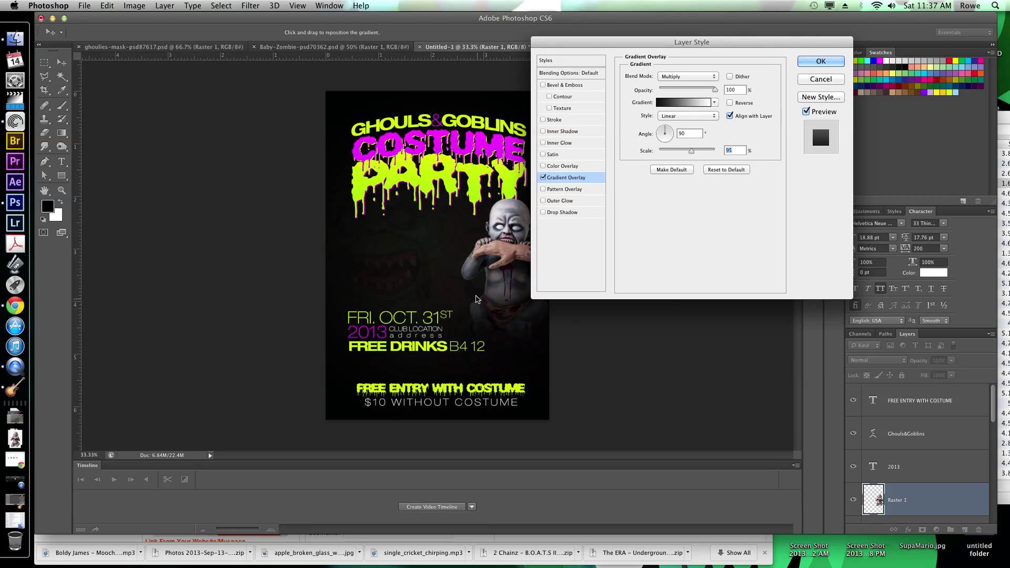
left_click_drag(479, 294, 473, 278)
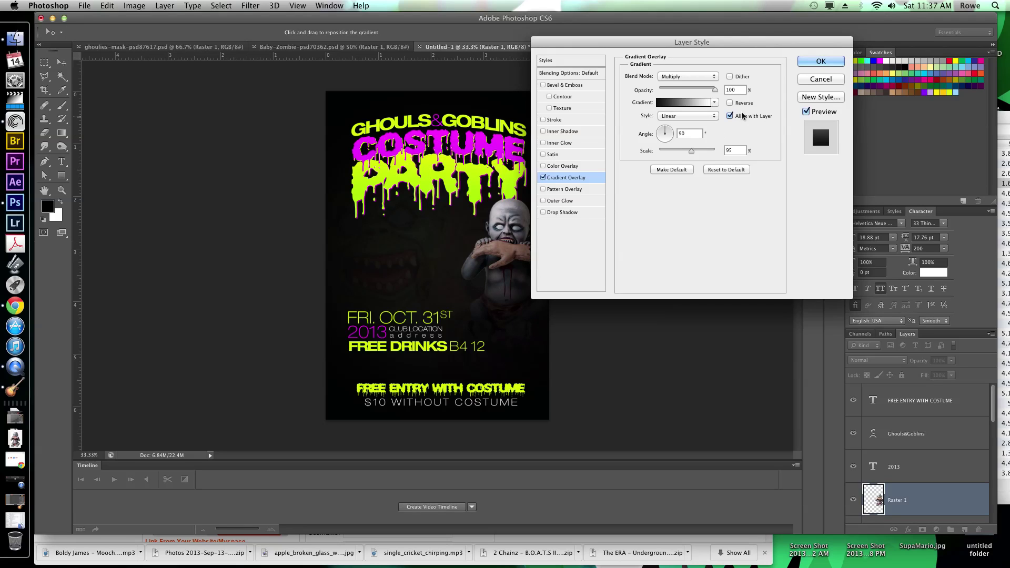
left_click(817, 69)
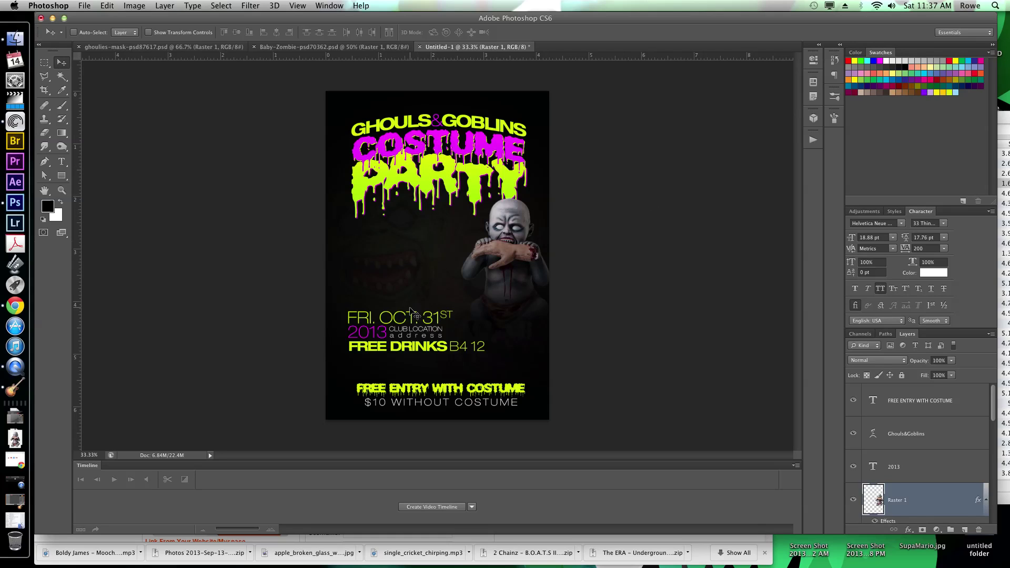
Step: Set the Custom Shape tool to the solid round seal shape with a jagged edge
key("t")
key("v")
key("u")
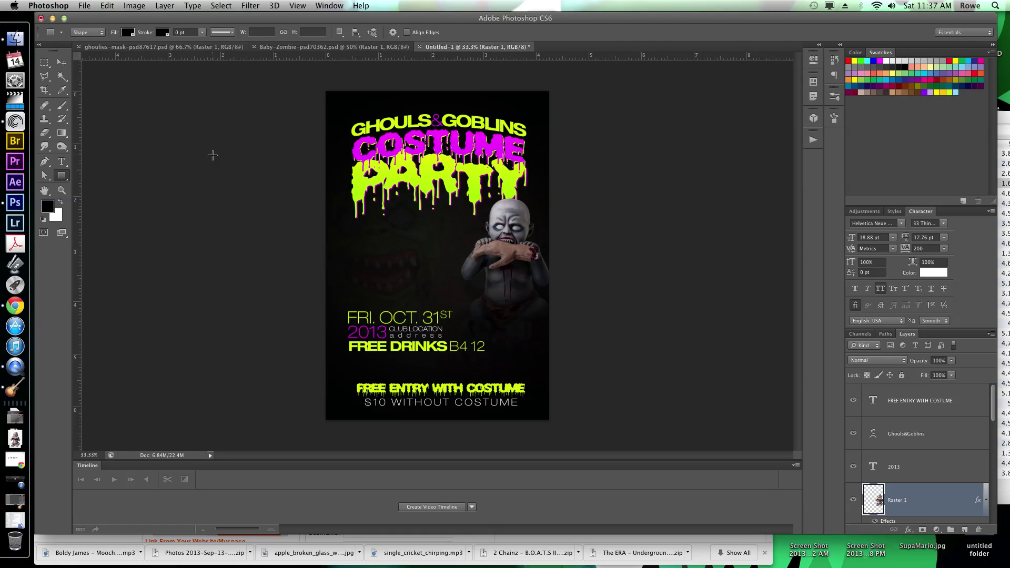
key("shift+u")
key("shift+u")
key("shift+u")
key("shift+u")
key("shift+u")
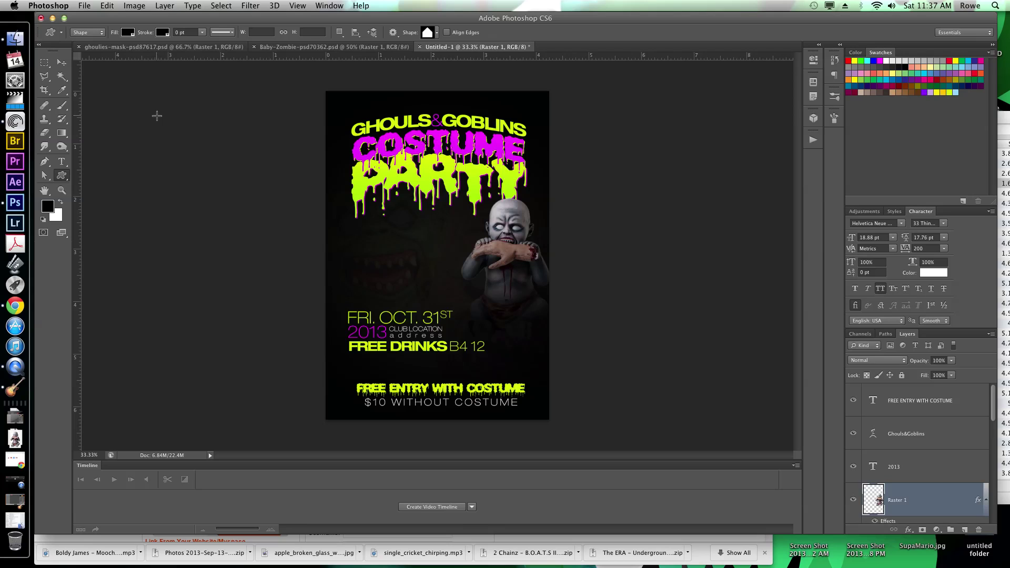
left_click(437, 34)
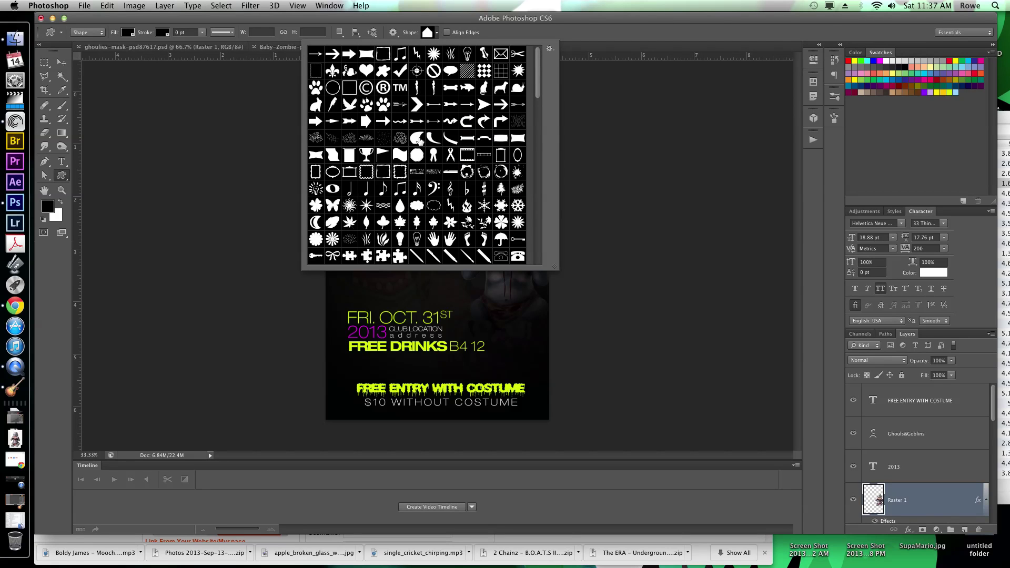
scroll(419, 140, "down", 10)
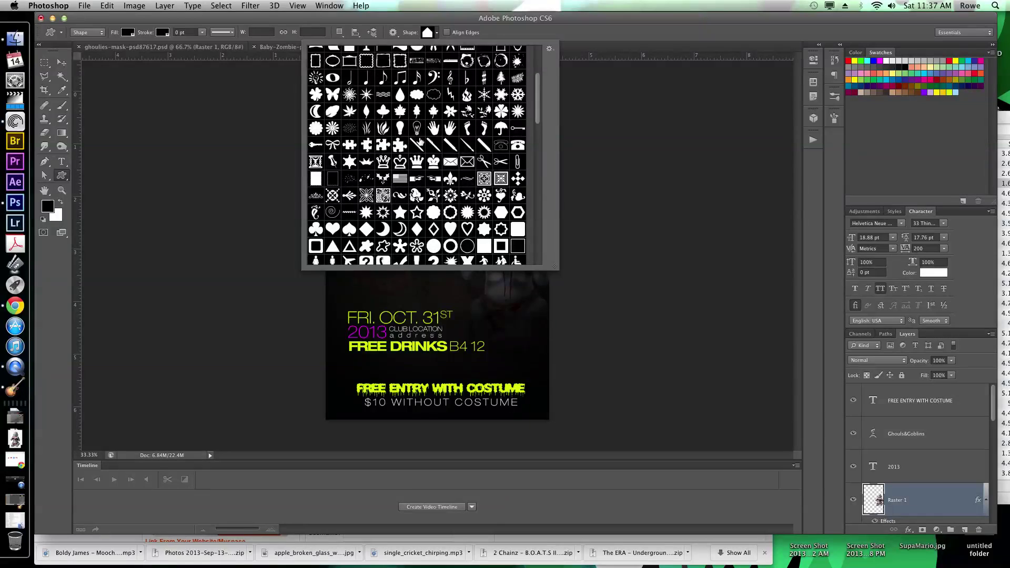
scroll(419, 139, "down", 7)
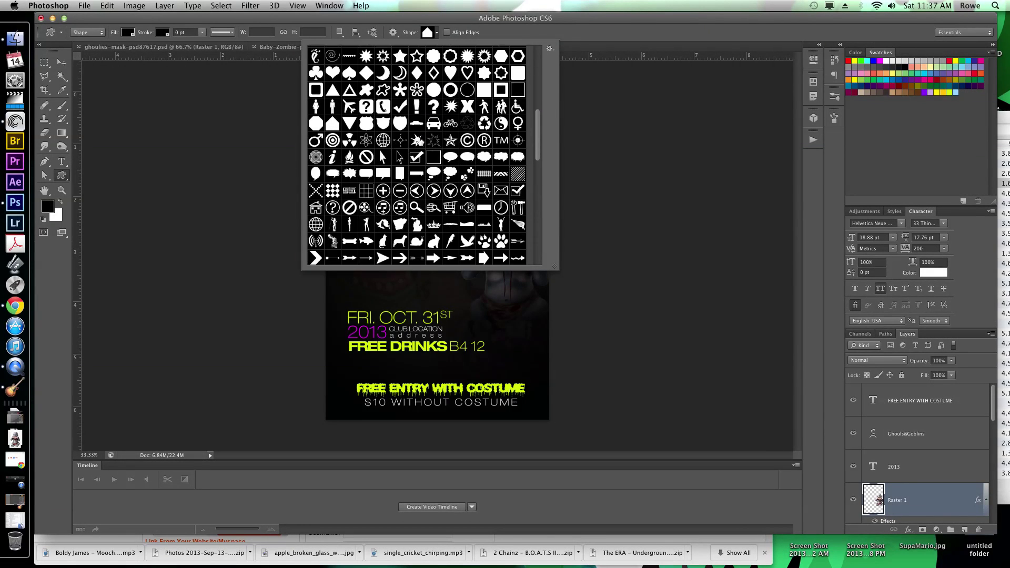
scroll(400, 138, "down", 7)
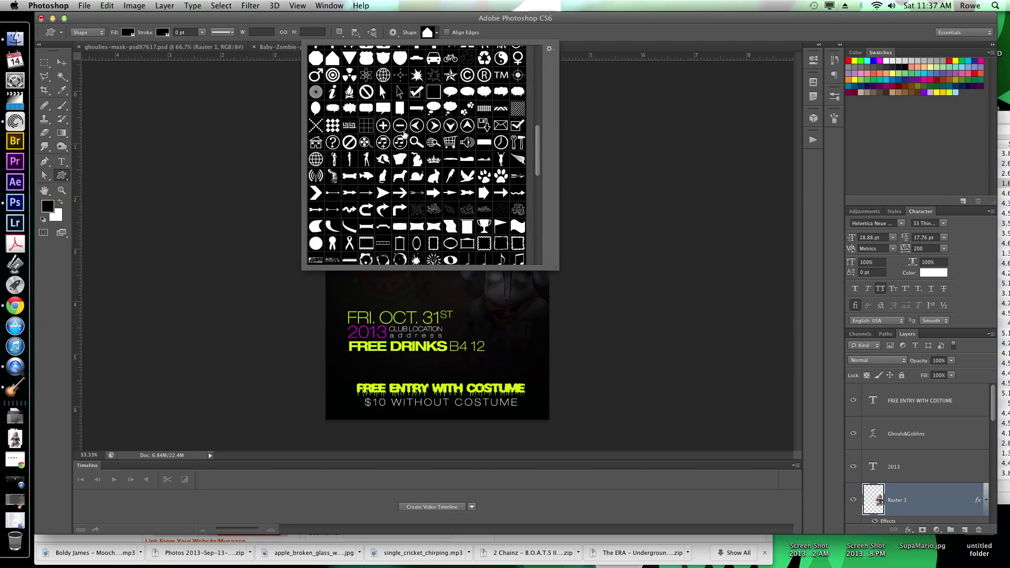
scroll(403, 136, "down", 8)
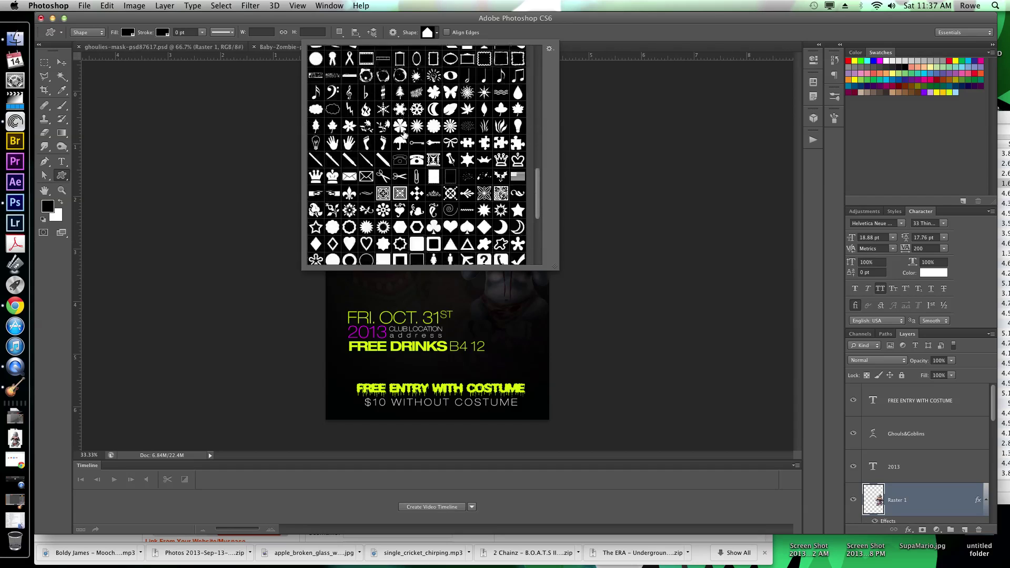
scroll(420, 197, "down", 5)
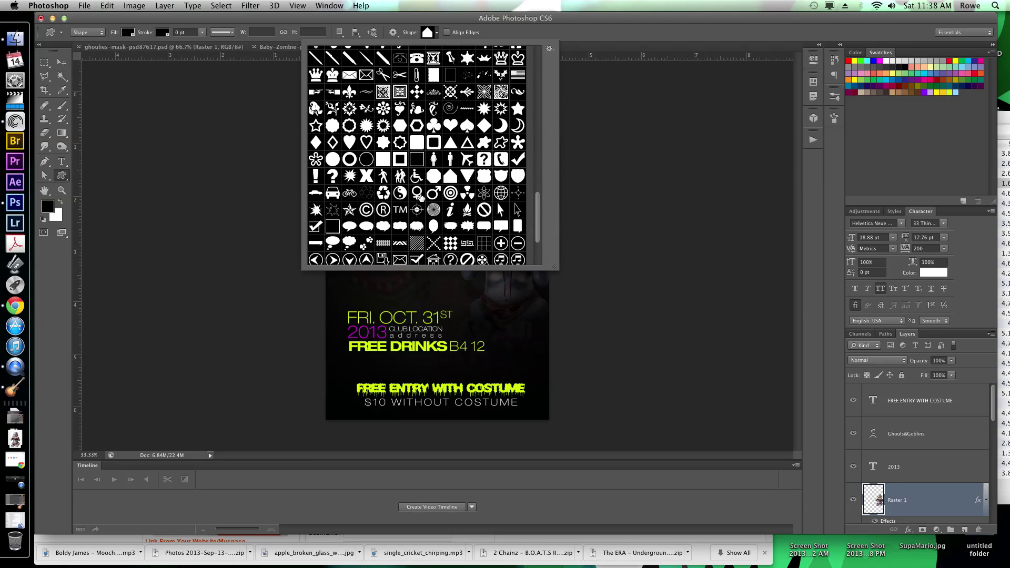
scroll(421, 197, "up", 3)
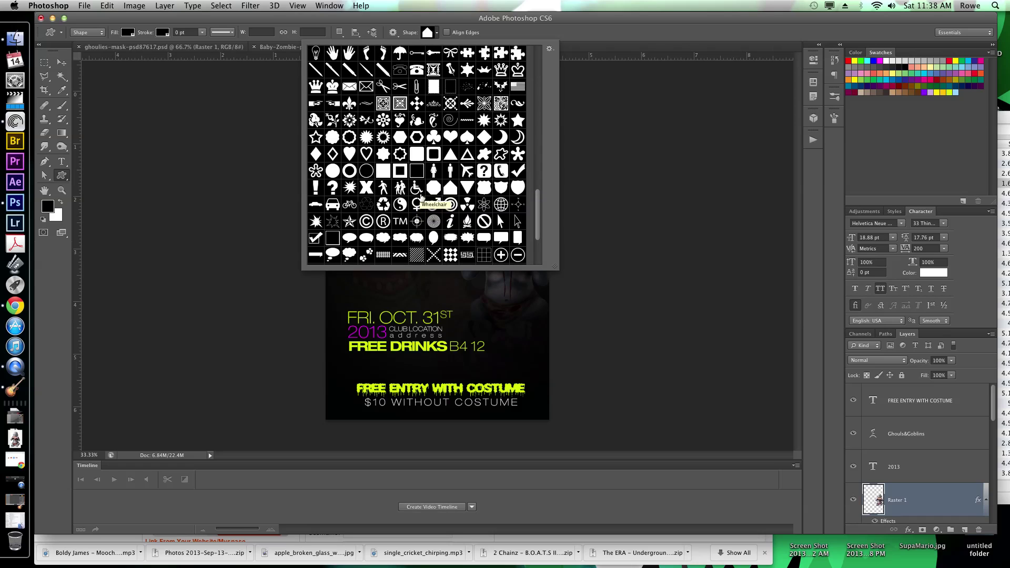
scroll(421, 196, "up", 12)
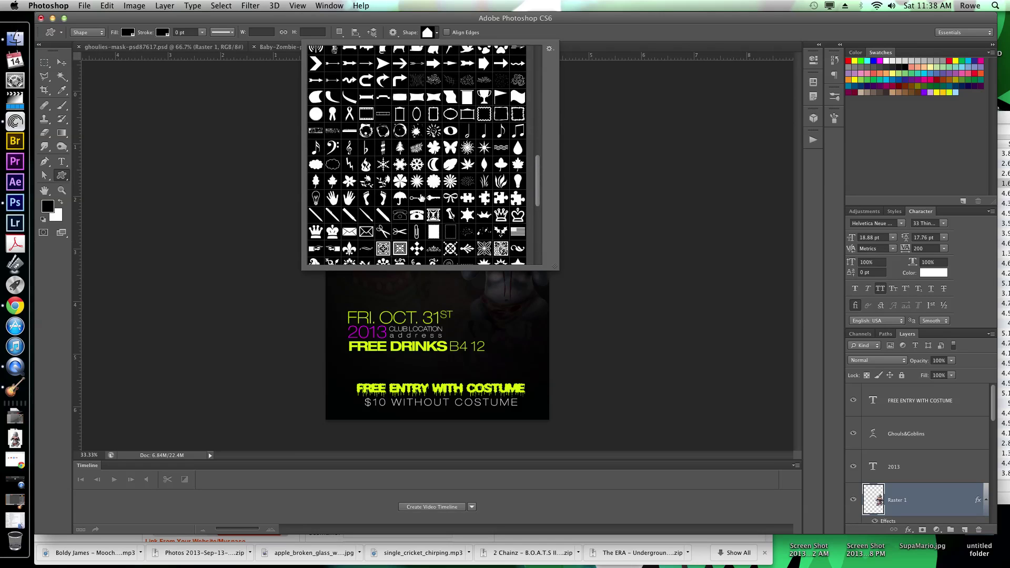
scroll(421, 196, "up", 7)
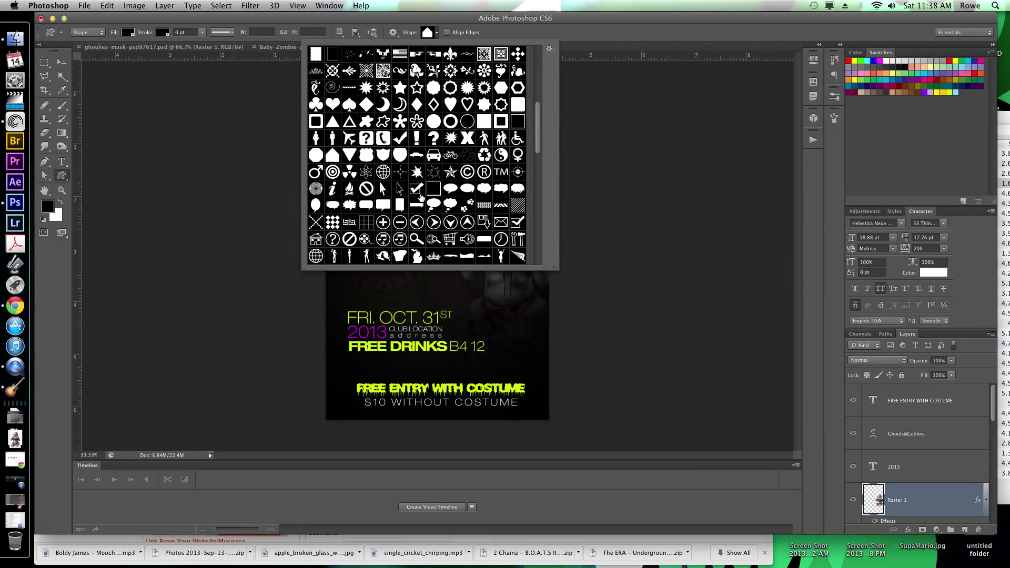
scroll(421, 197, "up", 4)
scroll(421, 196, "up", 11)
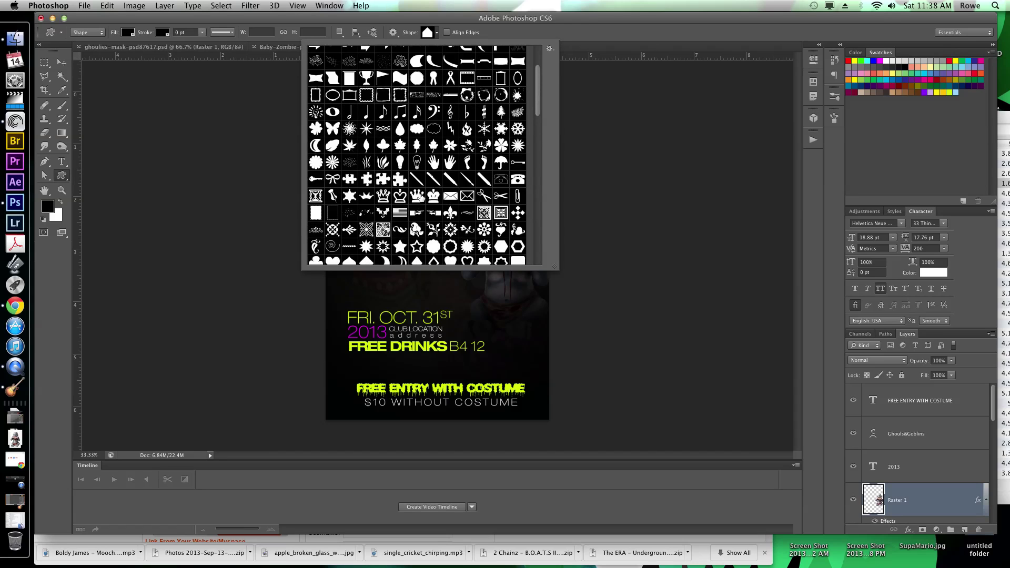
scroll(421, 197, "down", 15)
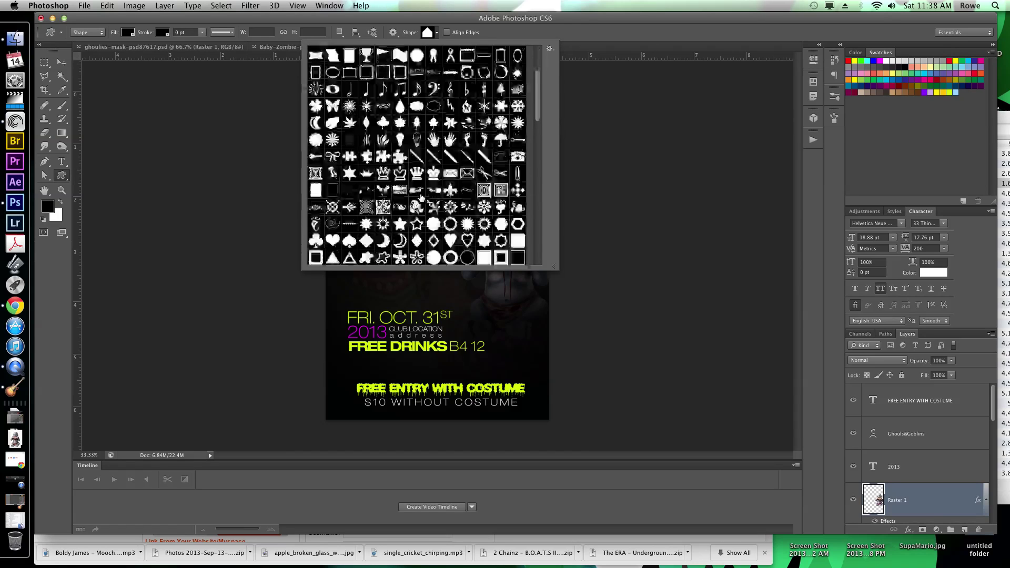
scroll(421, 197, "down", 6)
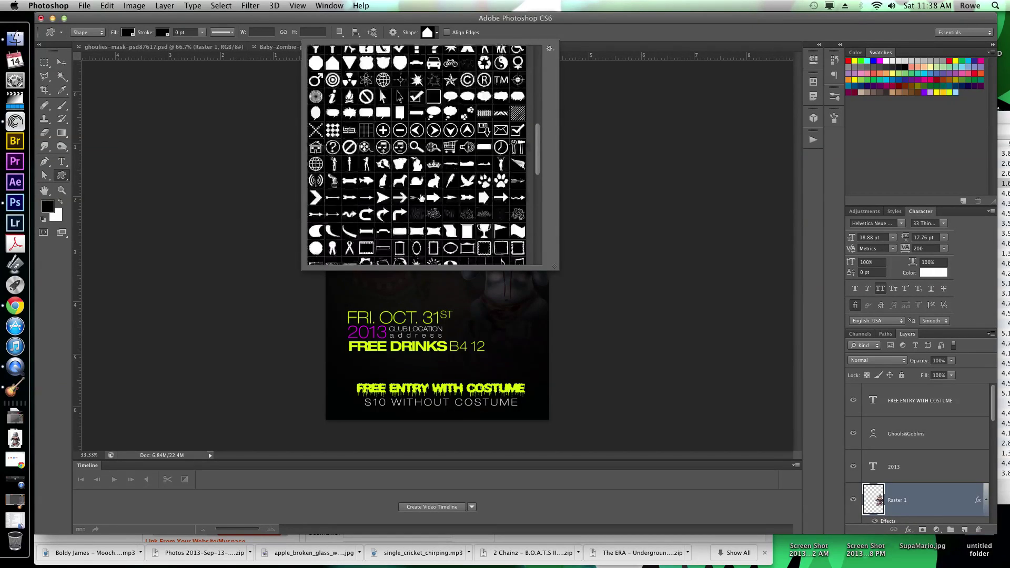
left_click(316, 186)
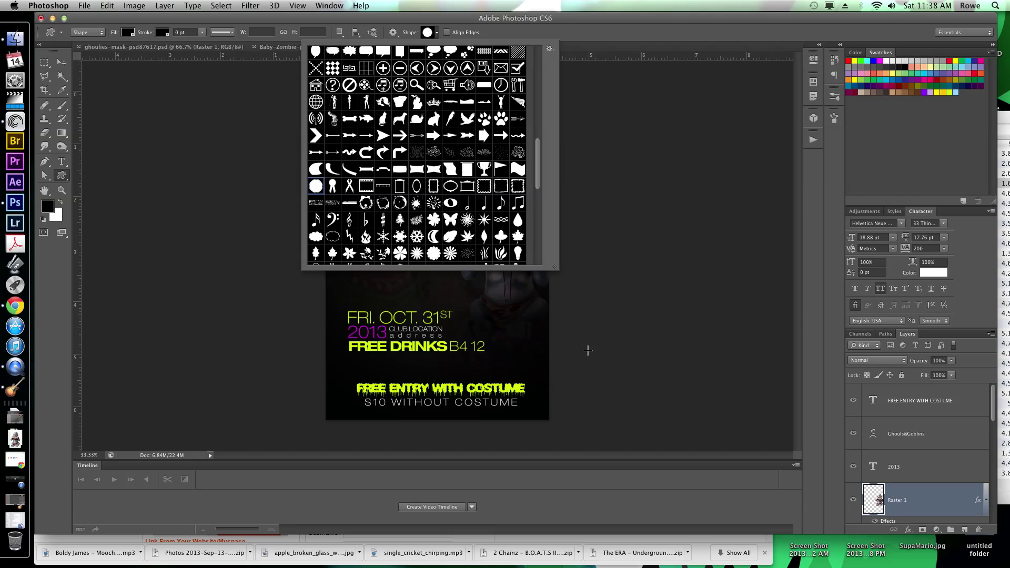
Step: Draw a white jagged-edged seal between the title and the date, and shift it slightly right and down
left_click(394, 281)
left_click_drag(394, 281, 510, 301)
key("v")
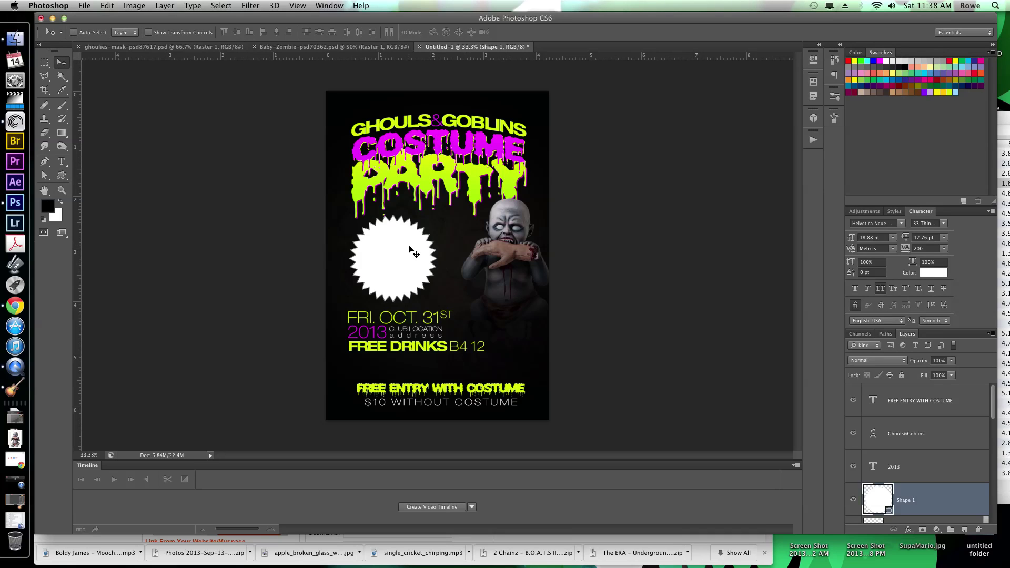
left_click_drag(409, 245, 419, 249)
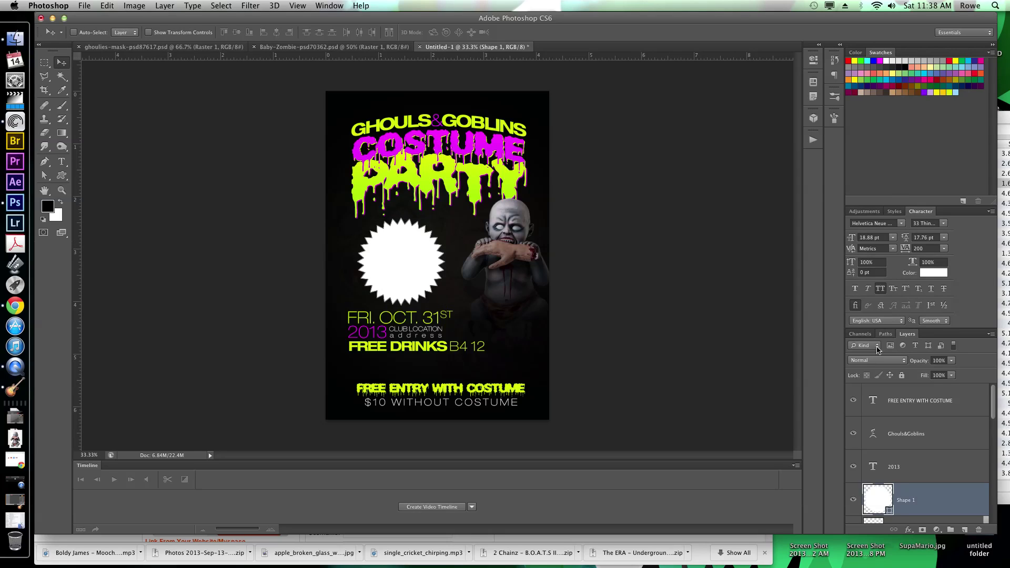
Step: Recolor the seal yellow-green (d3ff00) by sampling the color of the PARTY title text
double_click(881, 501)
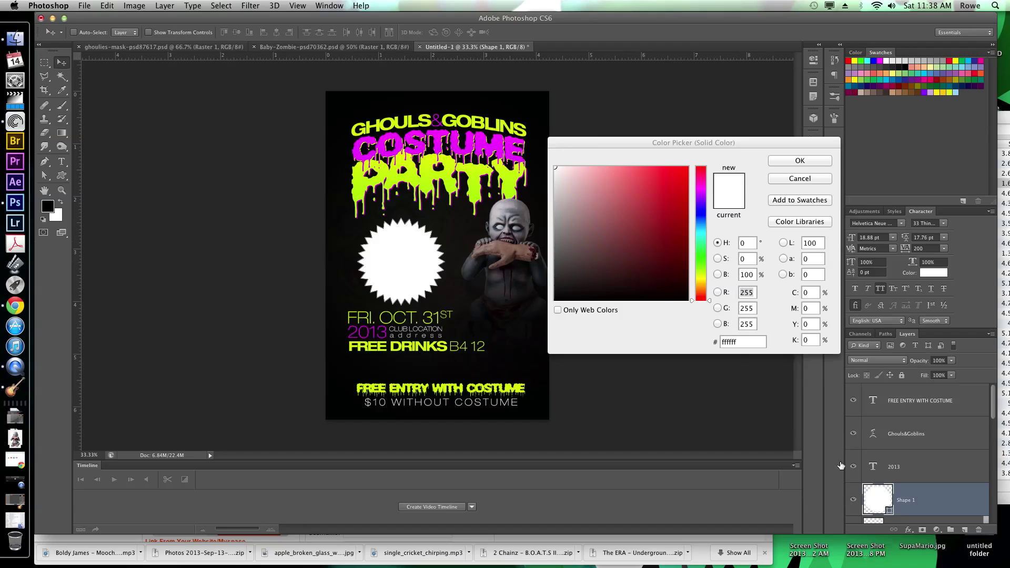
left_click(448, 164)
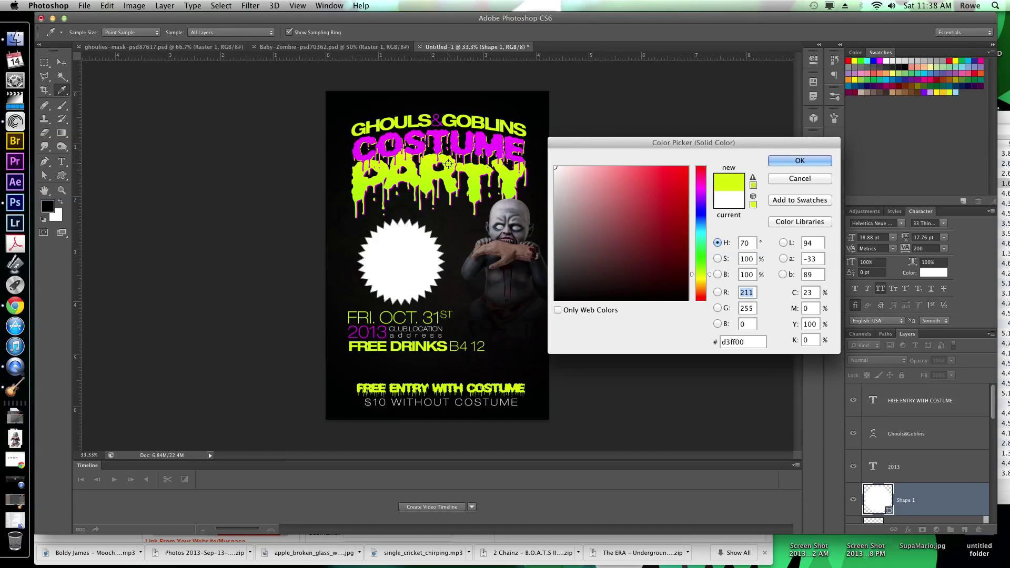
left_click(806, 162)
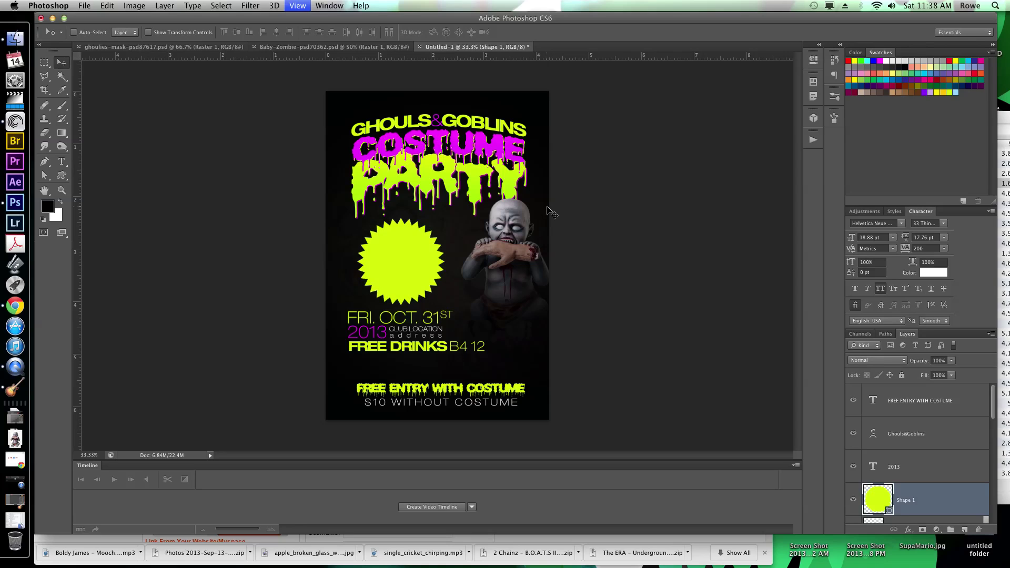
Step: Add the text BEST COSTUME on the seal, with tracking 0 and font size 10.88 pt
key("t")
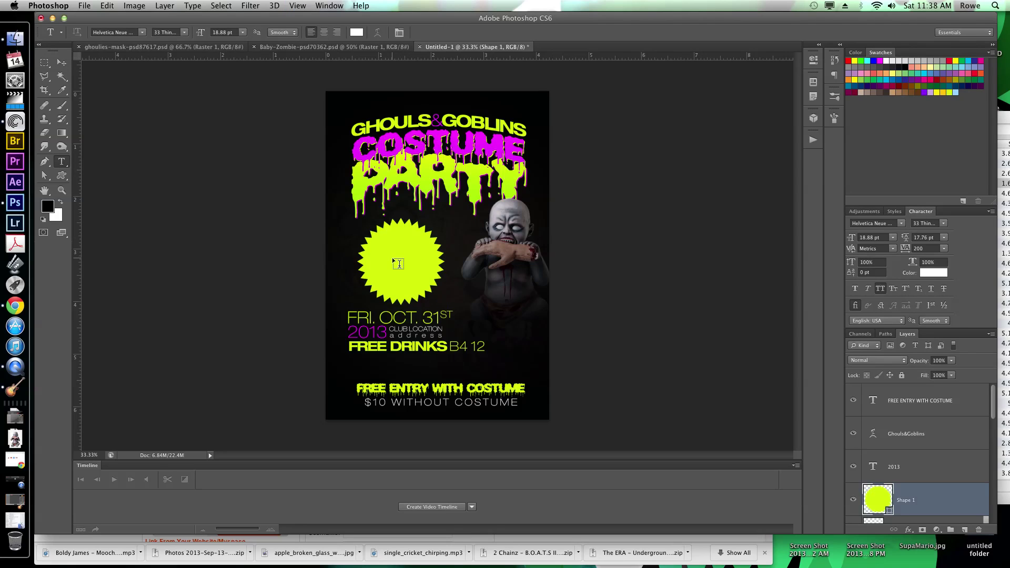
left_click(395, 259)
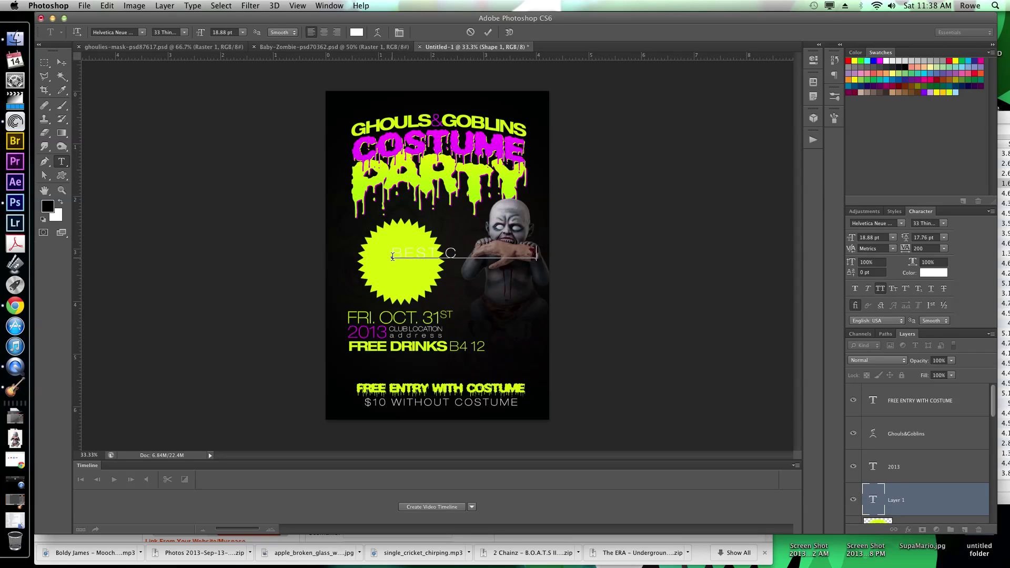
double_click(393, 256)
left_click(926, 248)
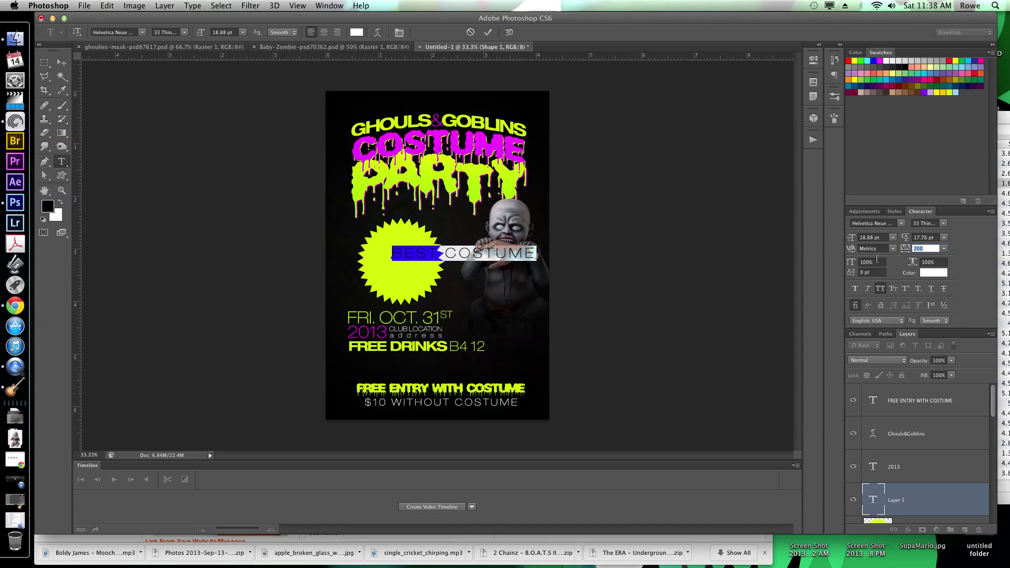
type("0")
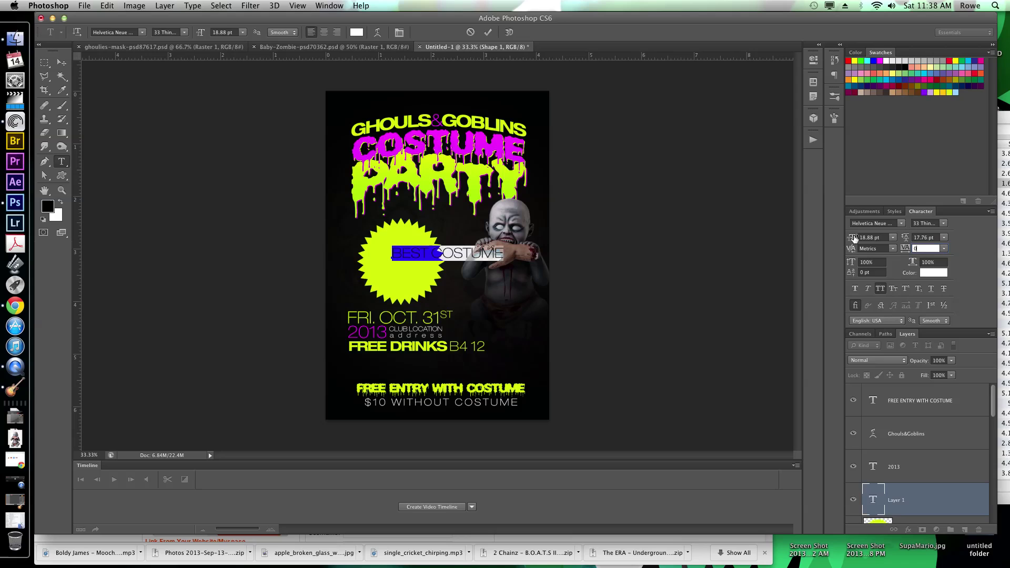
left_click_drag(853, 239, 661, 284)
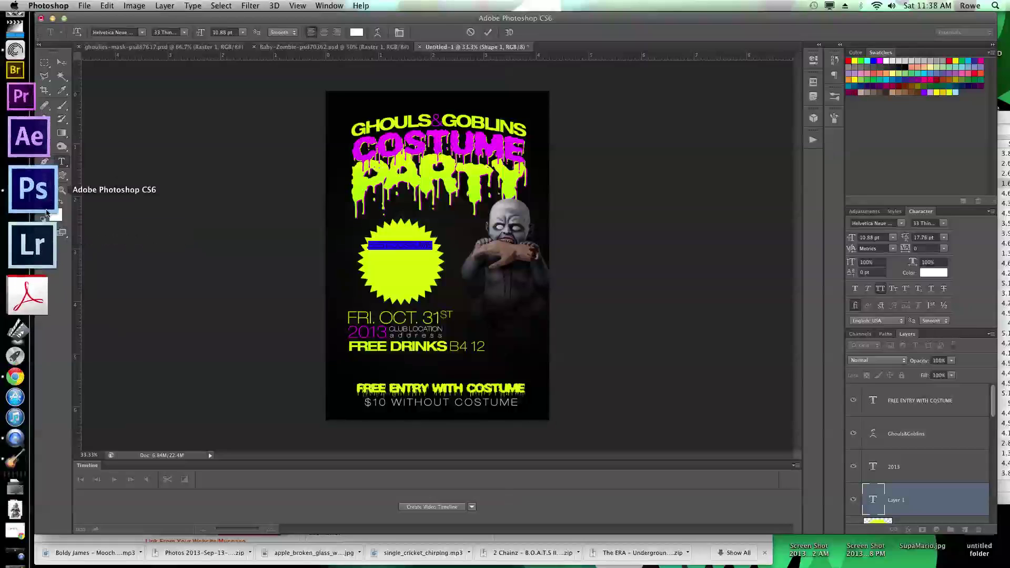
Step: Make the seal text black and add a second line reading WINS $200
left_click(60, 203)
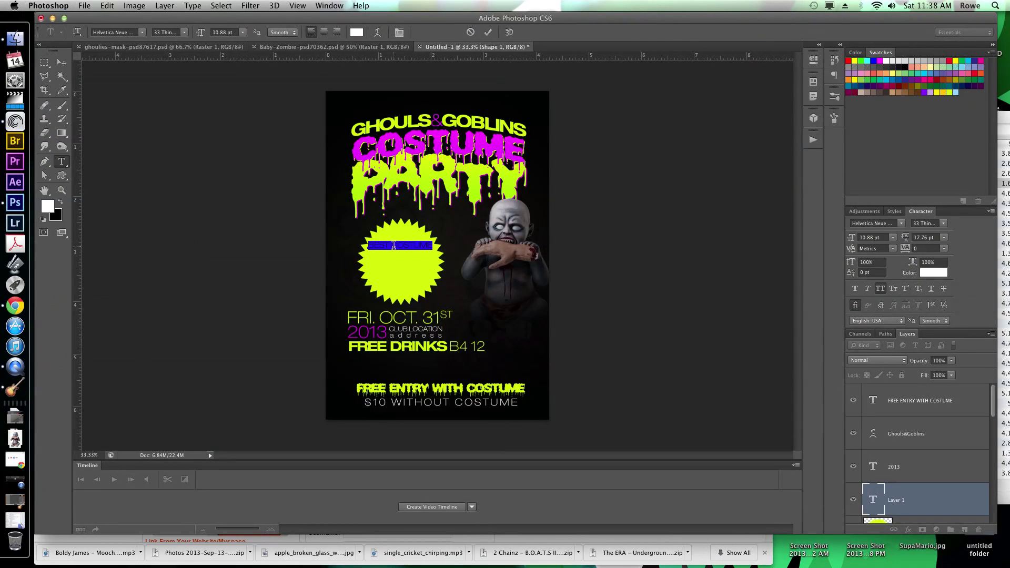
left_click(61, 202)
left_click(382, 245)
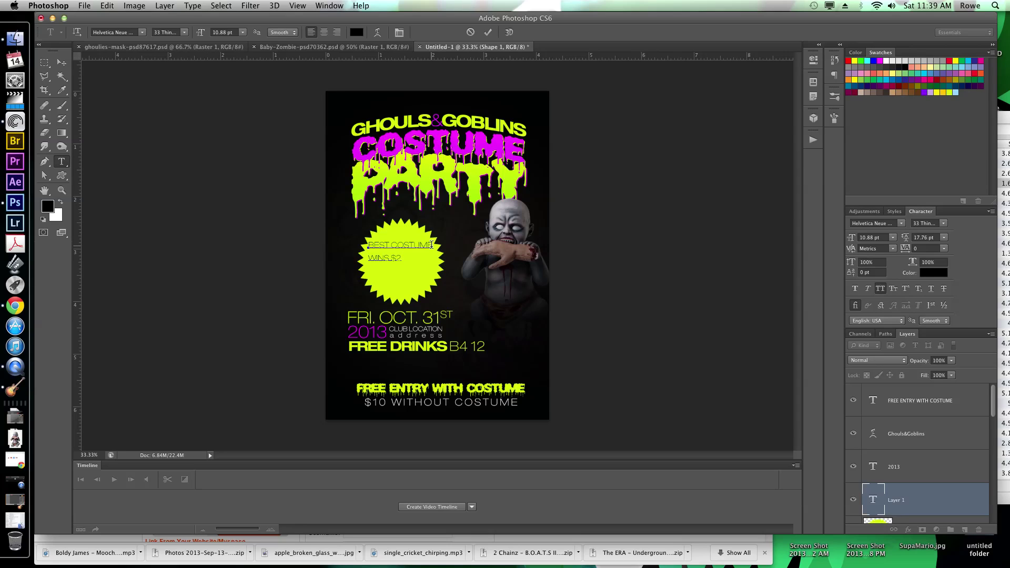
type("00")
Step: Center-align the seal text and break it into four lines: BEST, COSTUME, WINS, $200
key("super+a")
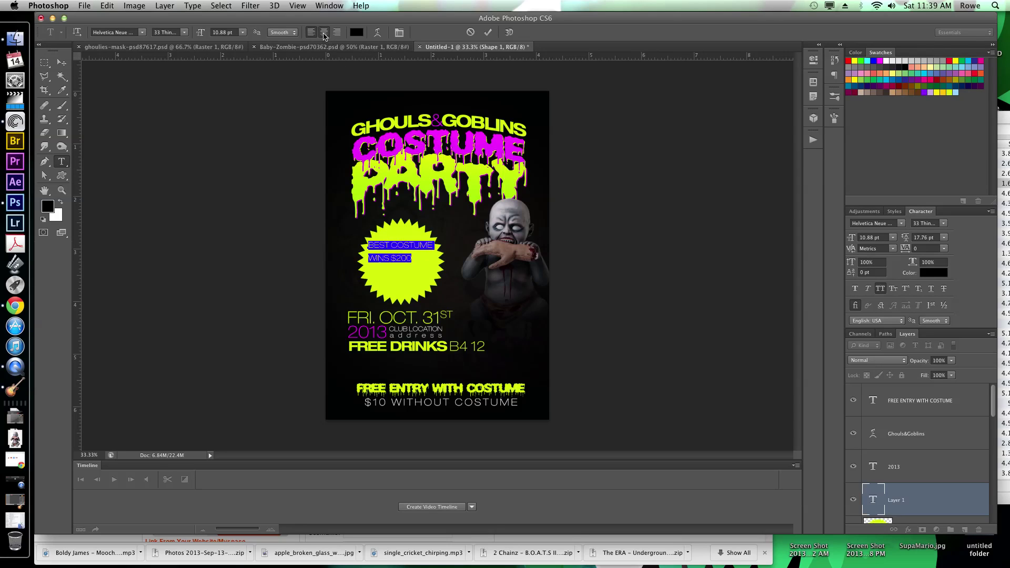
key("super+shift+c")
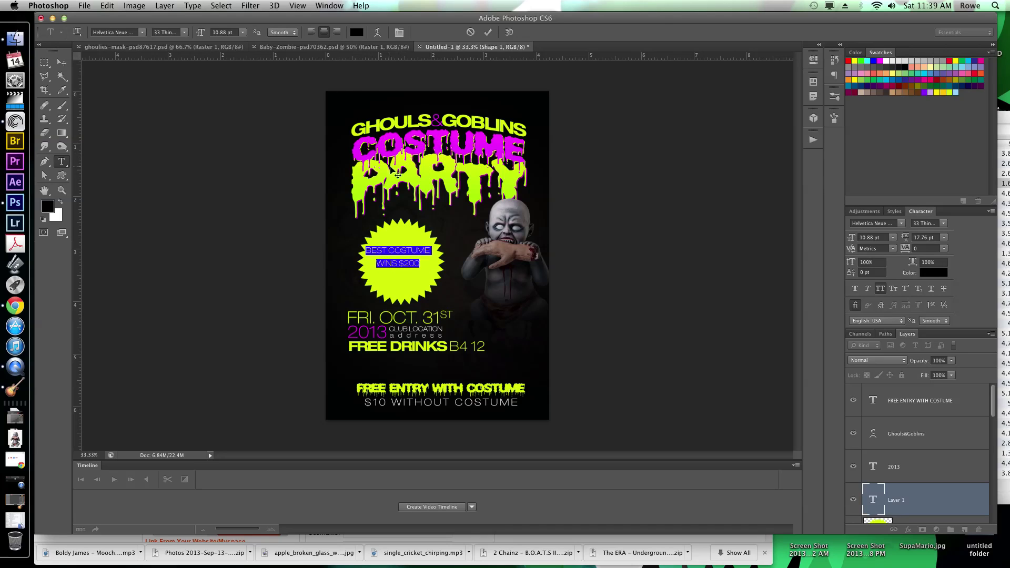
left_click(392, 250)
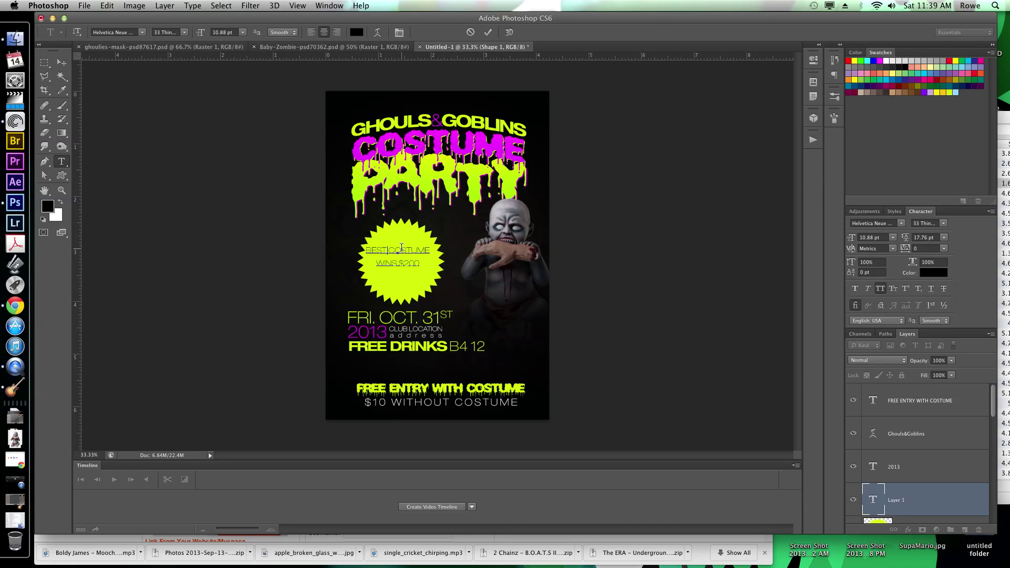
key("Return")
key("super+a")
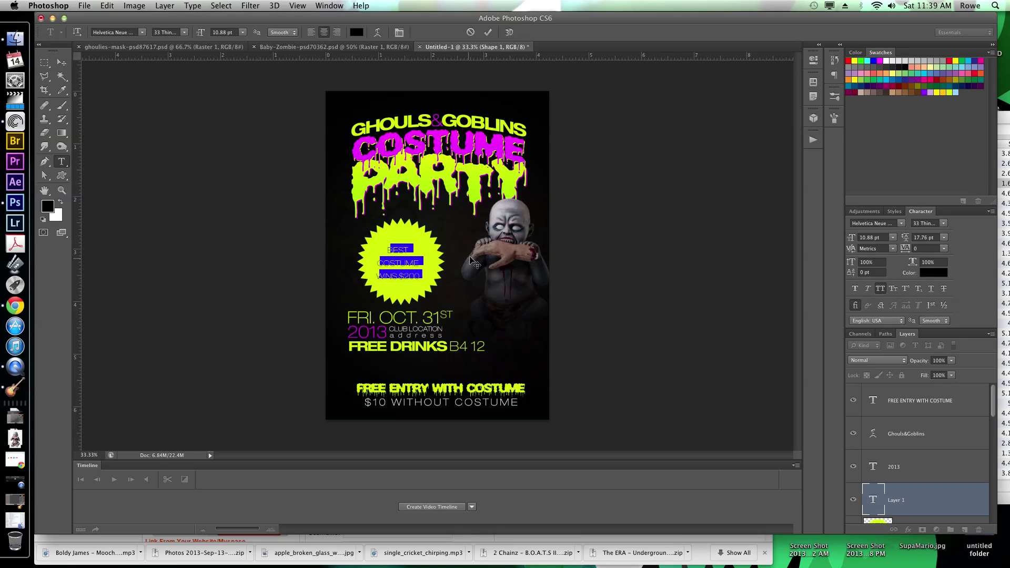
left_click(401, 273)
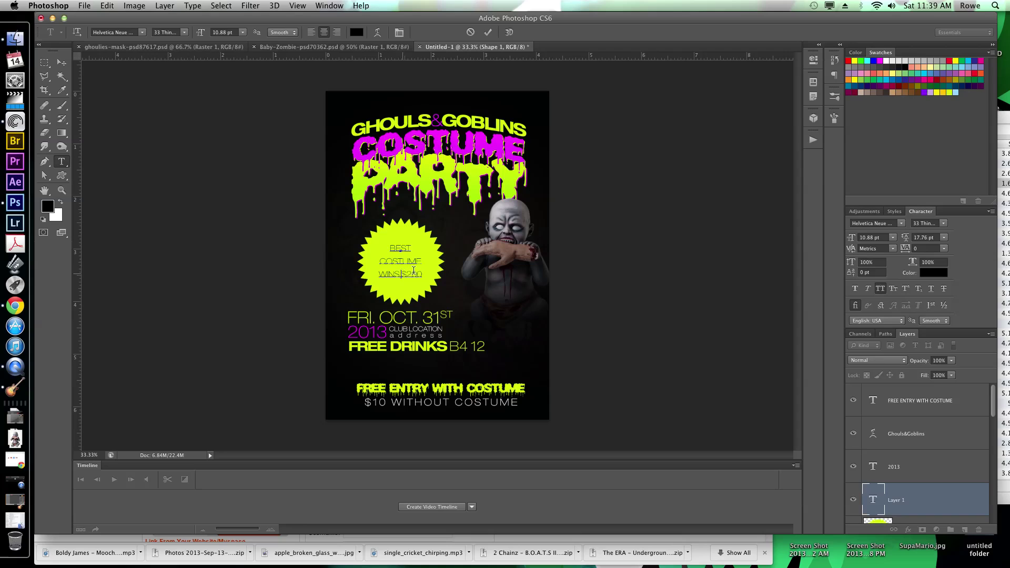
key("Return")
Step: Set all the seal text to 11.76 pt leading and the 73 Bold Extended style, and commit the text
key("super+a")
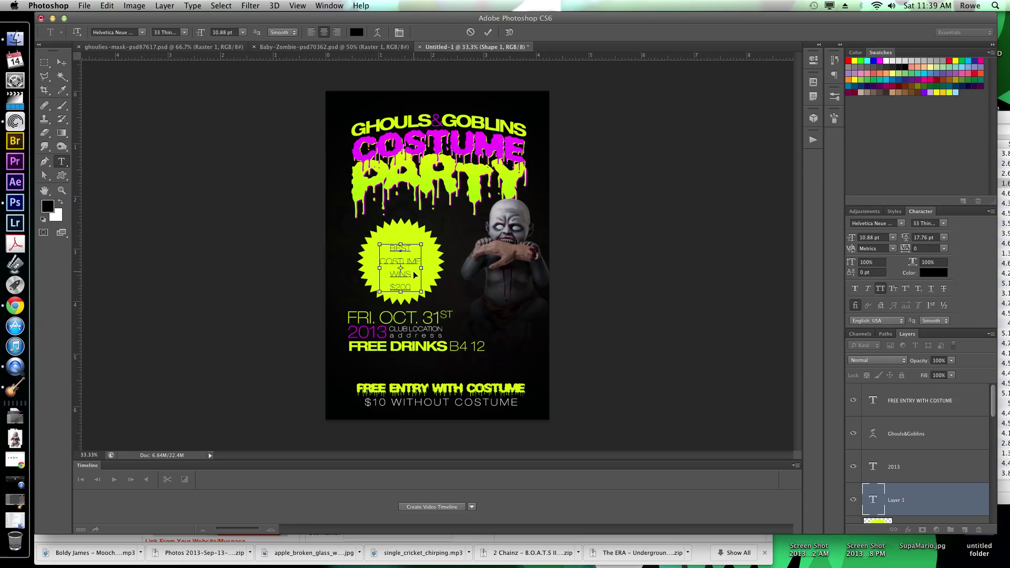
left_click_drag(910, 241, 904, 241)
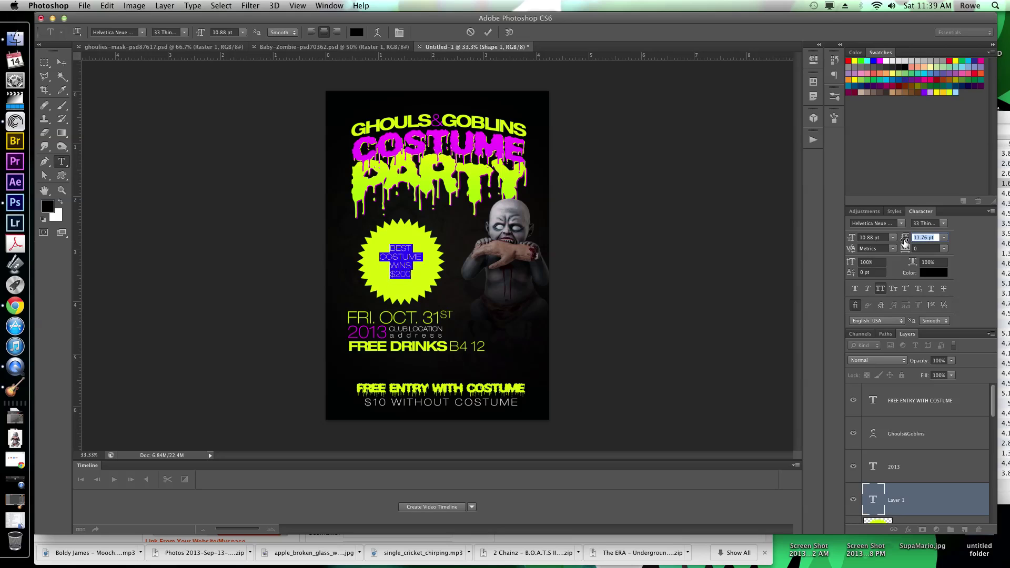
left_click(943, 223)
left_click(940, 456)
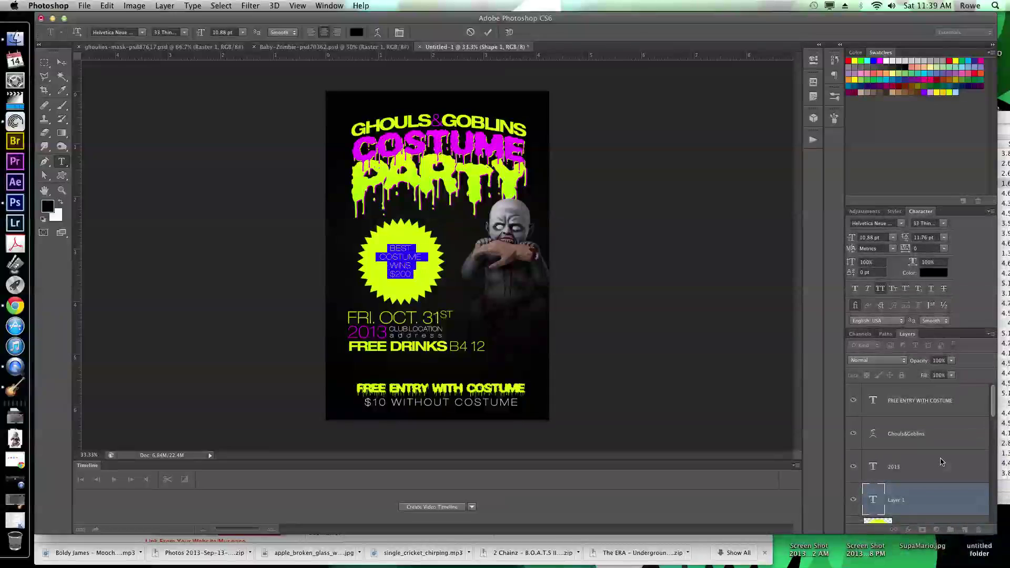
left_click(416, 273)
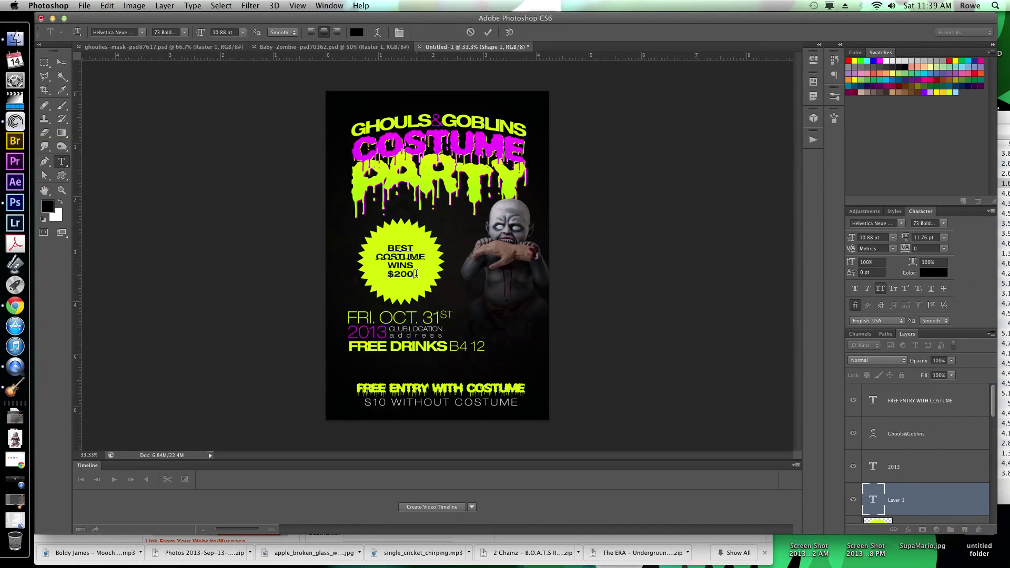
key("super+Return")
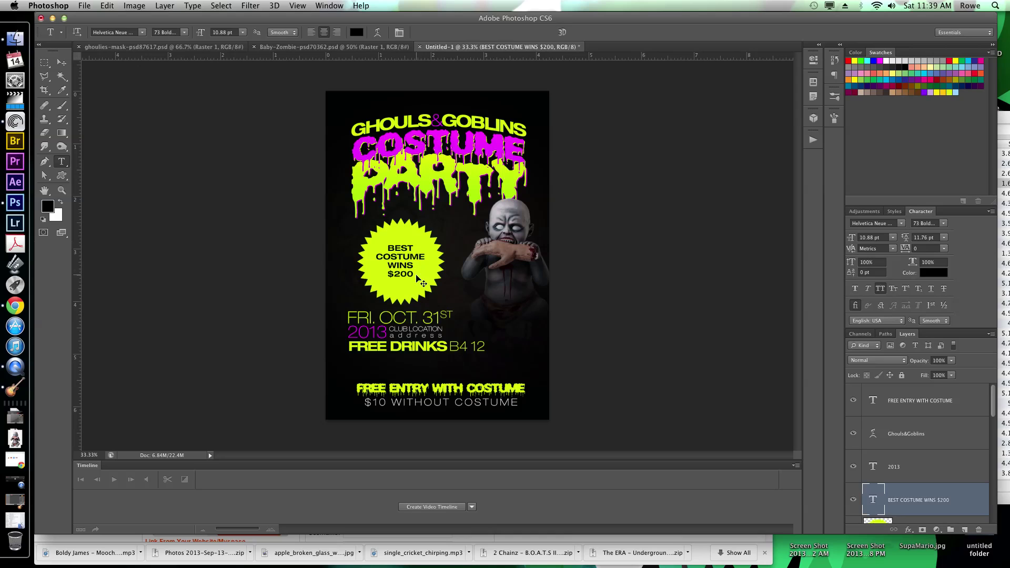
Step: Scale the seal text up to 17.31 pt with Free Transform and move it to the center of the seal
key("super+t")
left_click_drag(424, 277, 454, 301)
key("Return")
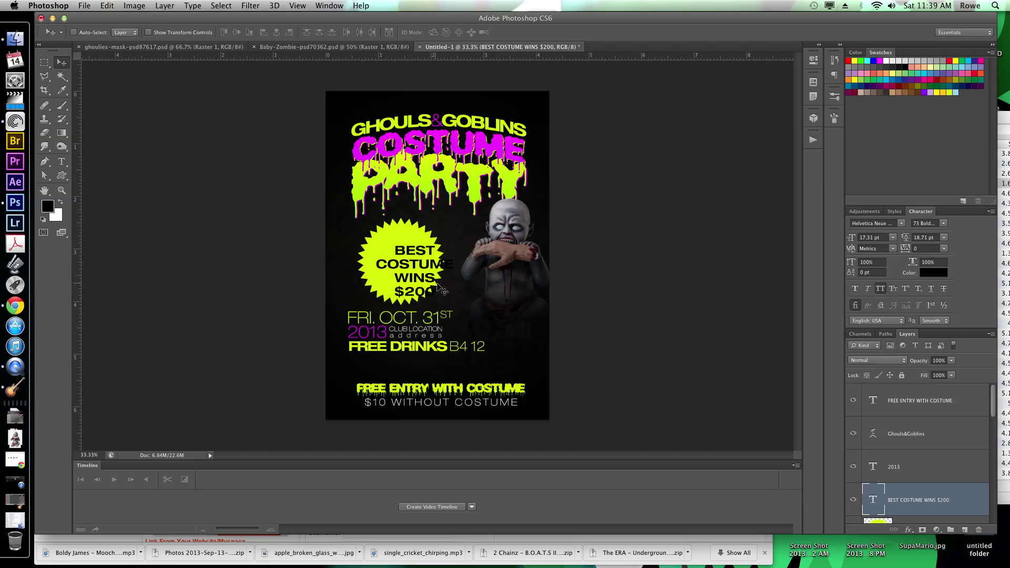
left_click_drag(423, 279, 411, 266)
Step: Try 55 Roman on all the seal text, and settle on 75 Bold as its font style
key("t")
left_click(412, 265)
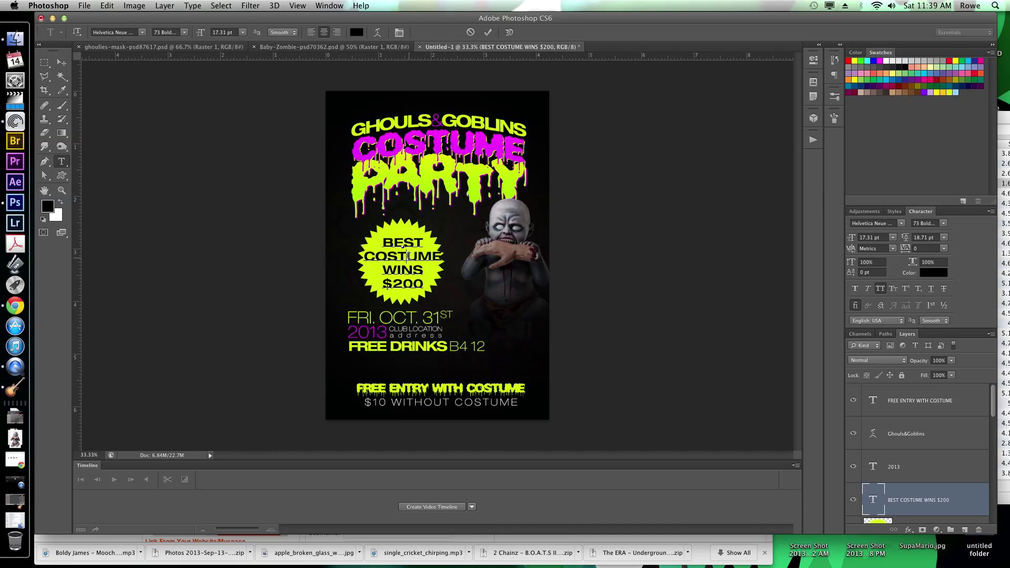
key("super+a")
left_click(943, 224)
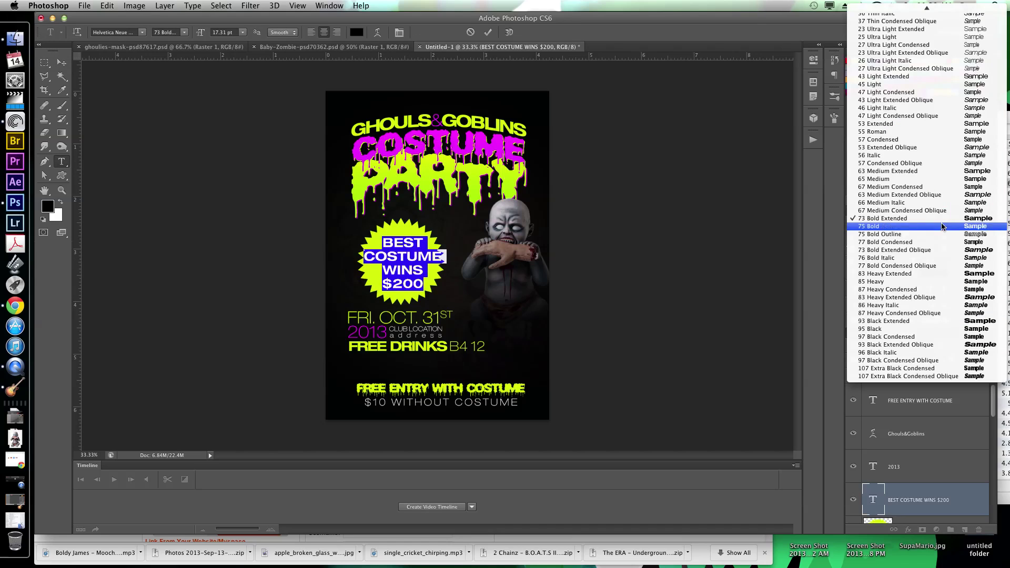
left_click(929, 133)
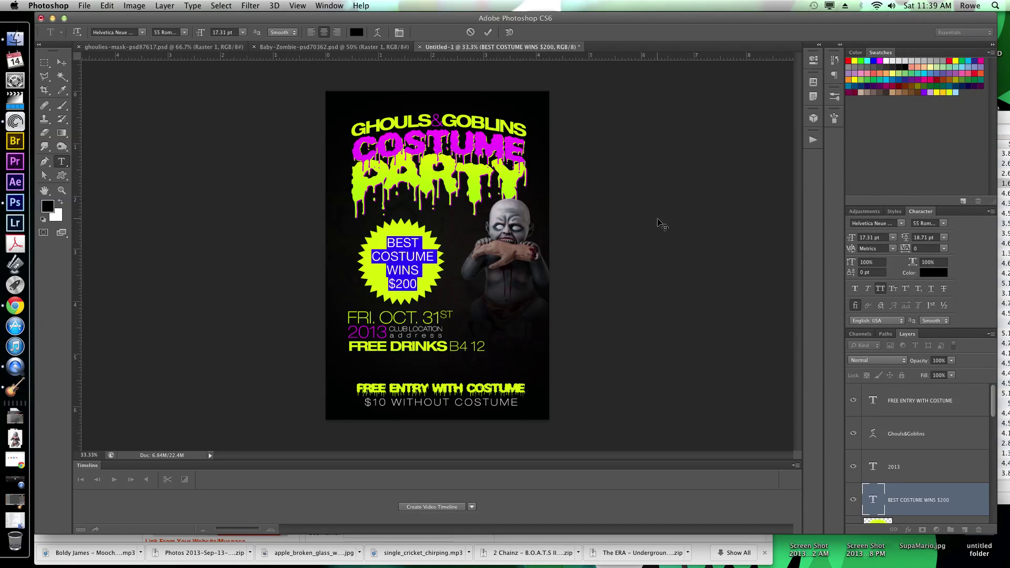
left_click(942, 223)
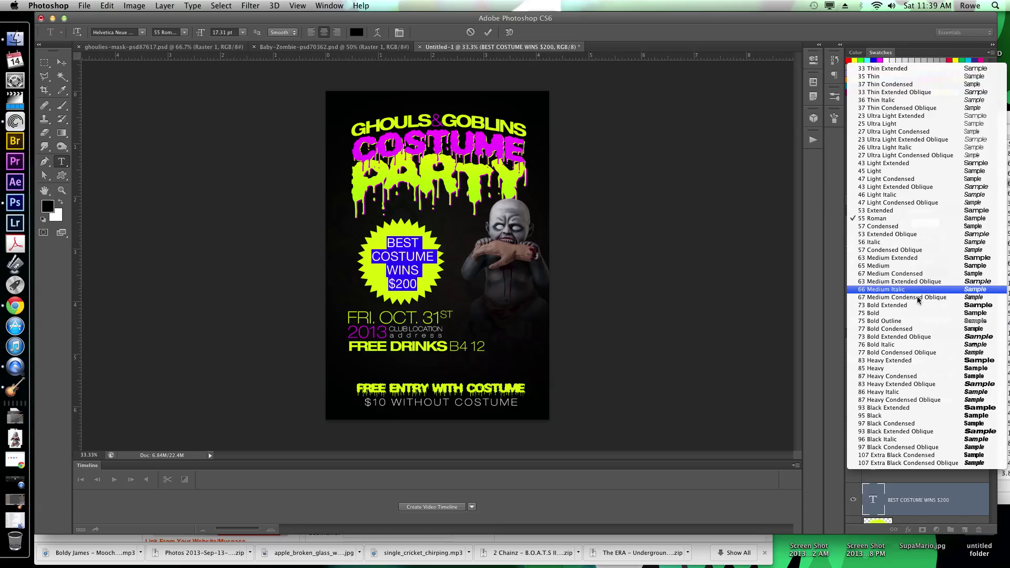
left_click(908, 314)
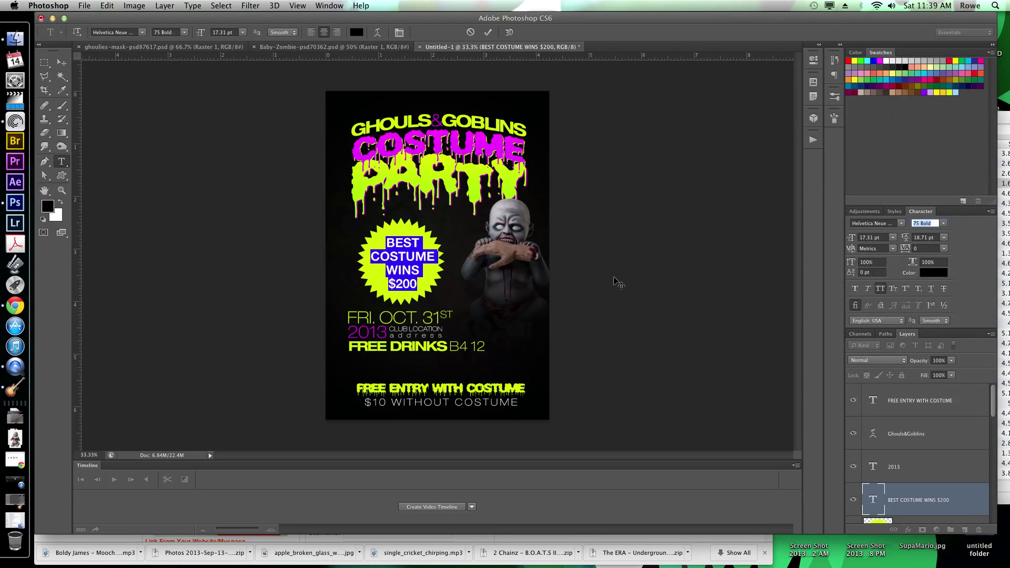
Step: Tighten the seal text with tracking -60 and leading 15.71 pt
left_click(928, 248)
type("-60")
key("Return")
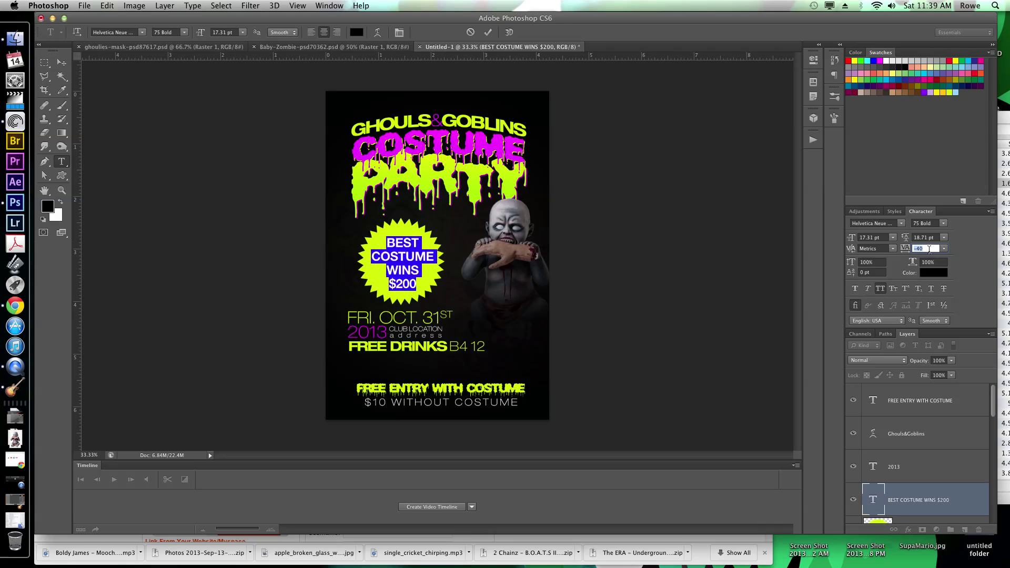
left_click(931, 237)
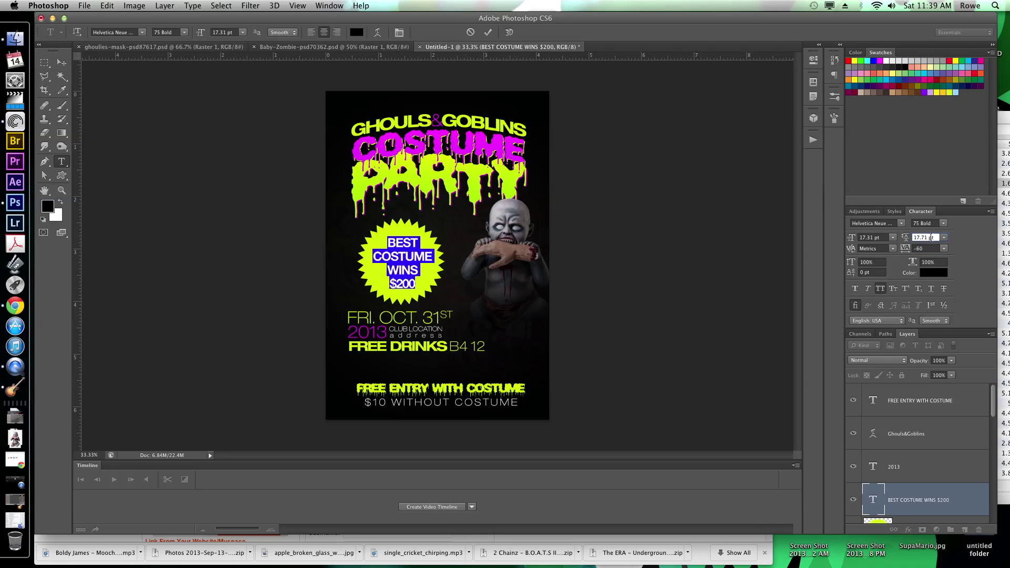
type("15.71")
key("Return")
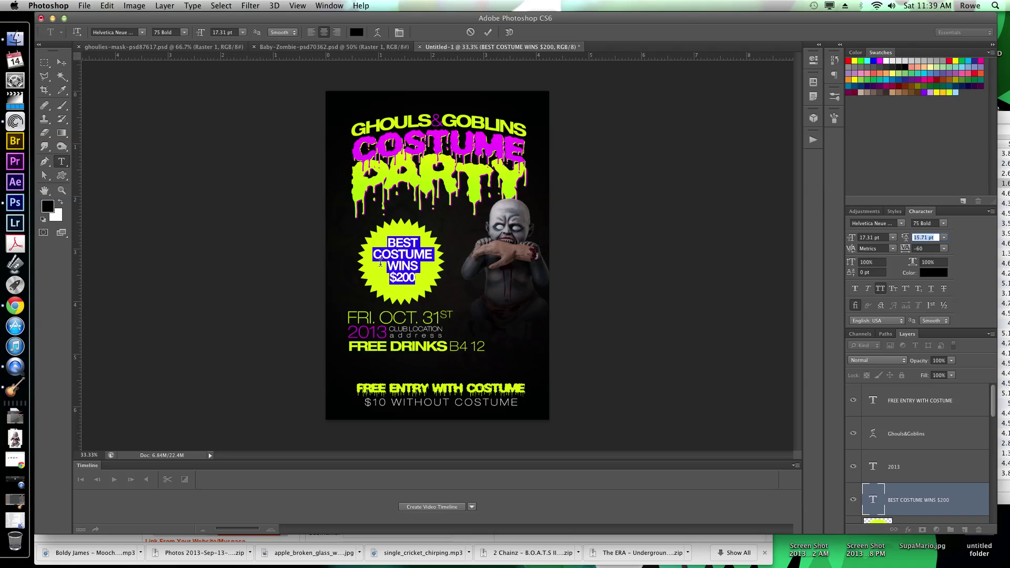
Step: Enlarge only the $200 line of the seal text to 28.31 pt, with 20.71 pt leading
left_click(387, 266)
double_click(402, 279)
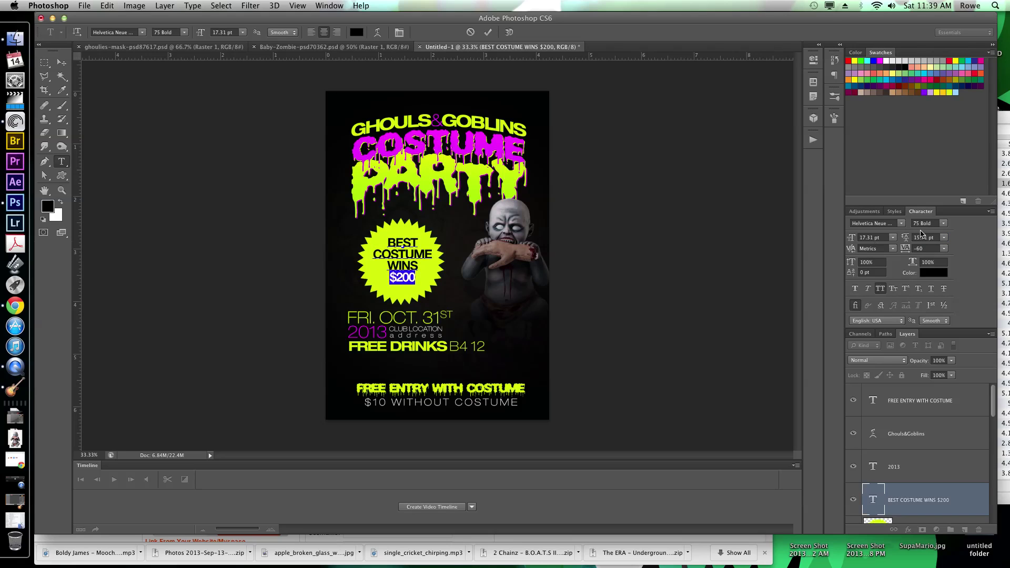
left_click_drag(857, 237, 906, 238)
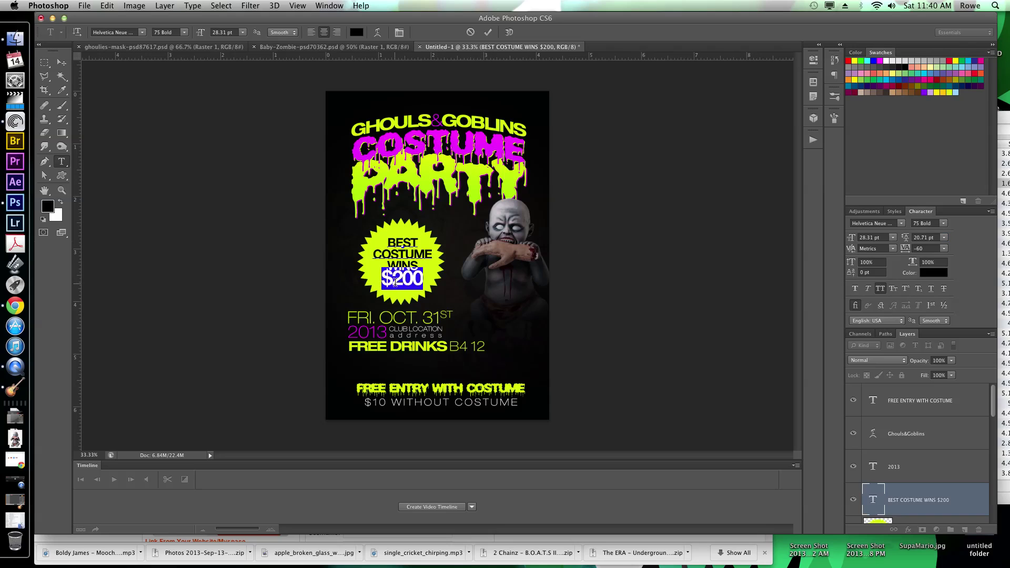
Step: Make the dollar sign superscript and set the $200 line's leading to 22.71 pt
left_click_drag(392, 279, 372, 284)
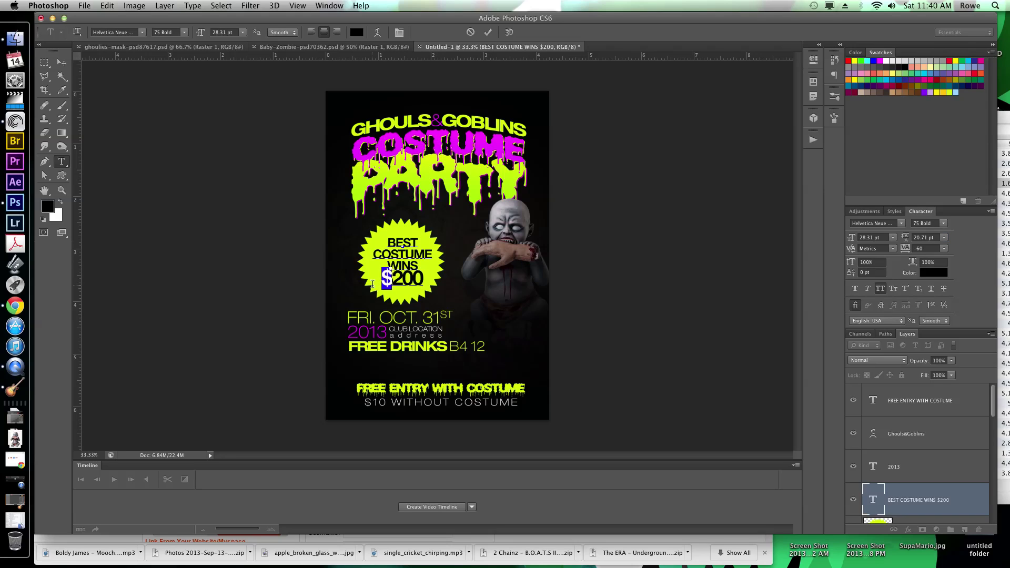
left_click(904, 289)
triple_click(409, 274)
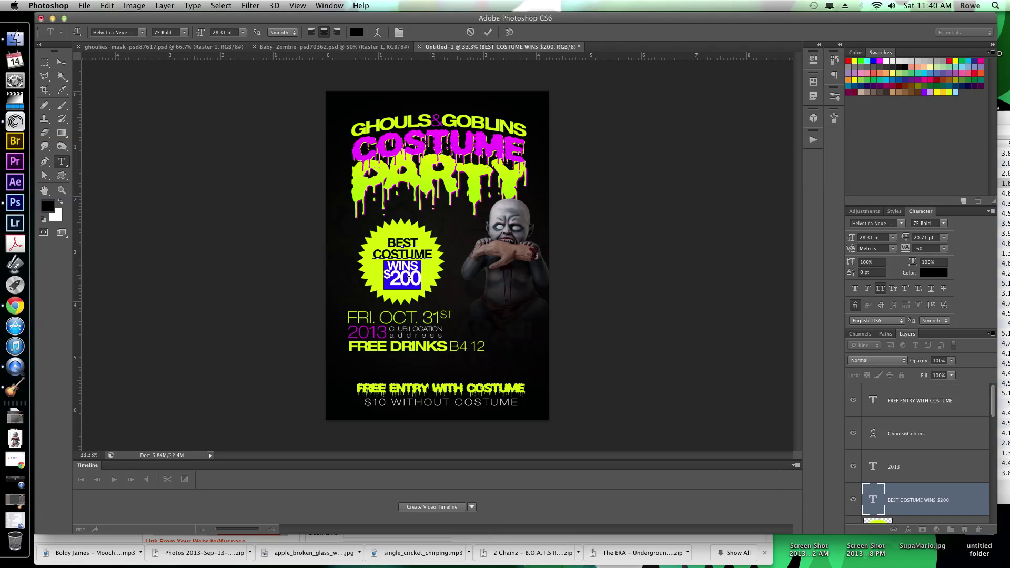
left_click_drag(907, 238, 905, 238)
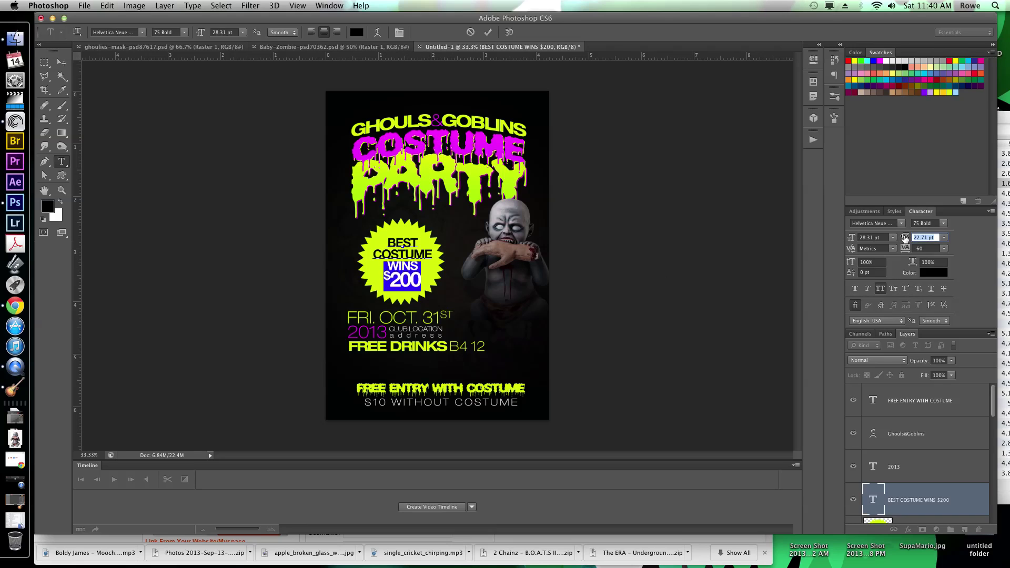
Step: Recolor the seal's $200 line to the title's magenta (e900ff) and set its font style to 95 Black
left_click(930, 273)
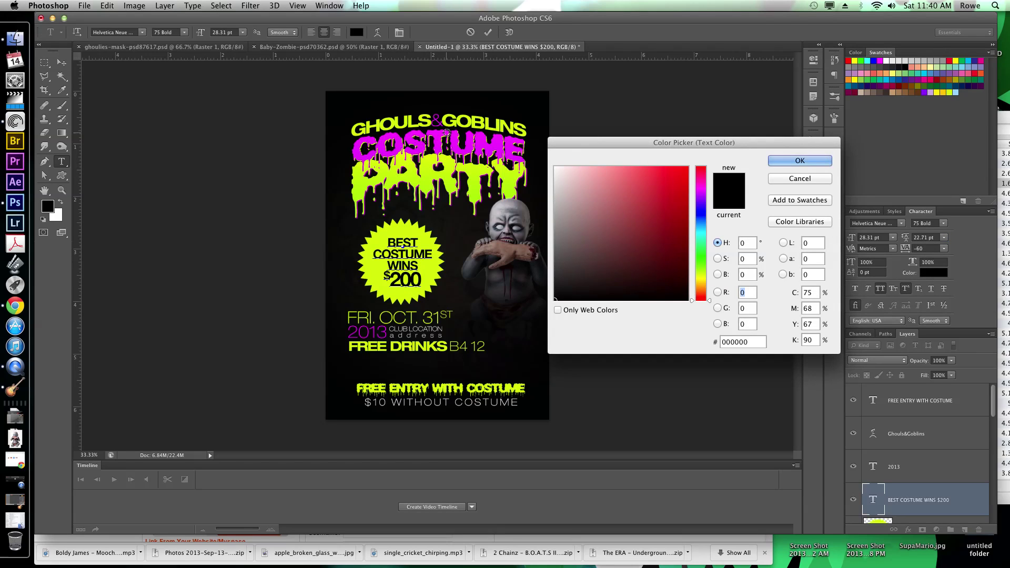
left_click(424, 147)
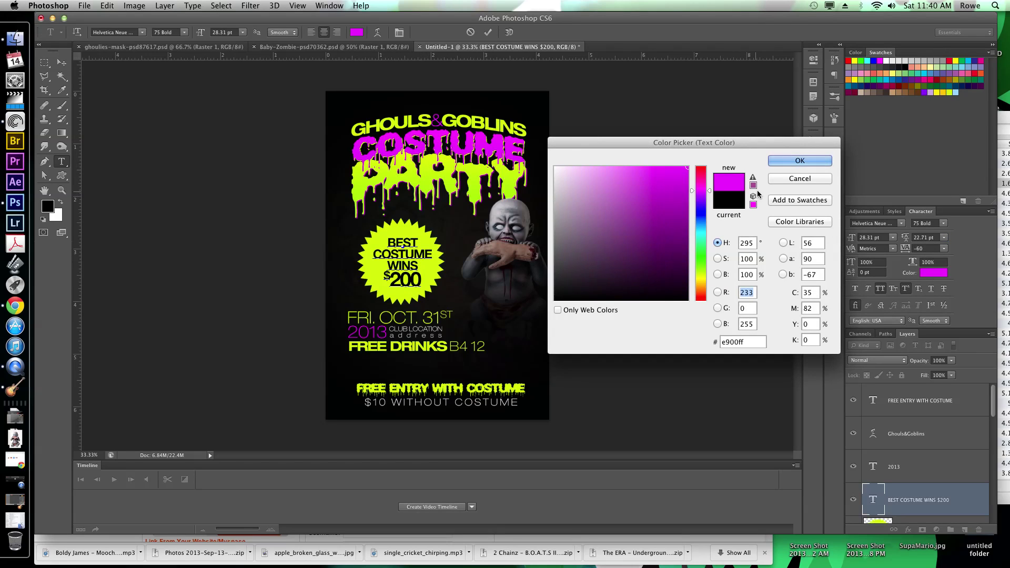
left_click(801, 160)
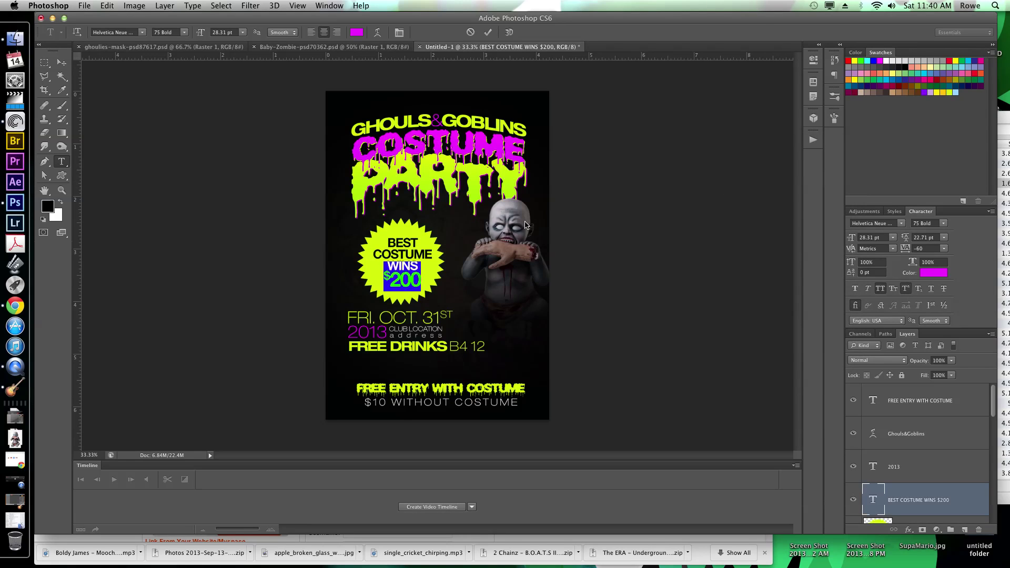
left_click(945, 224)
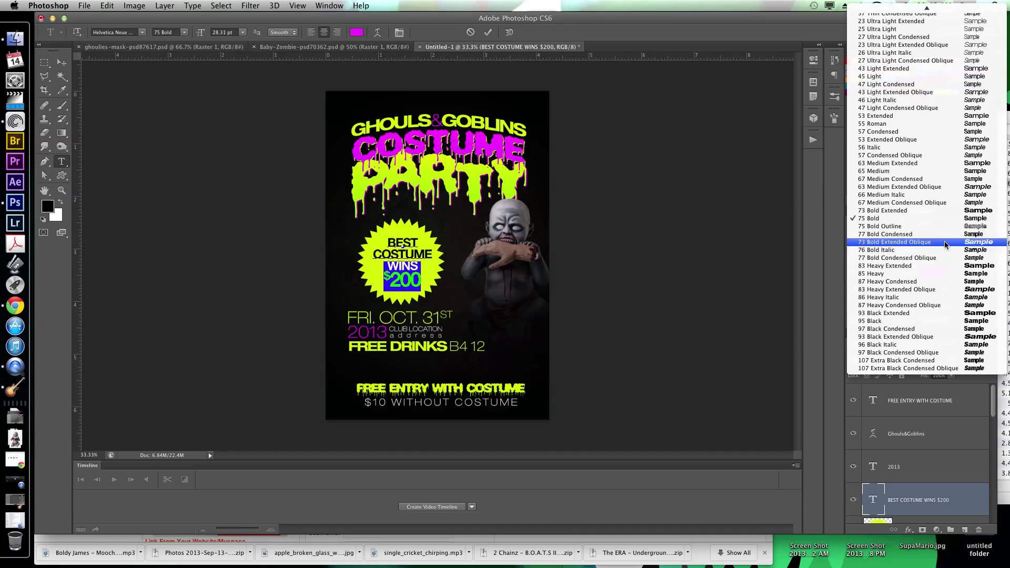
left_click(934, 321)
left_click(424, 263)
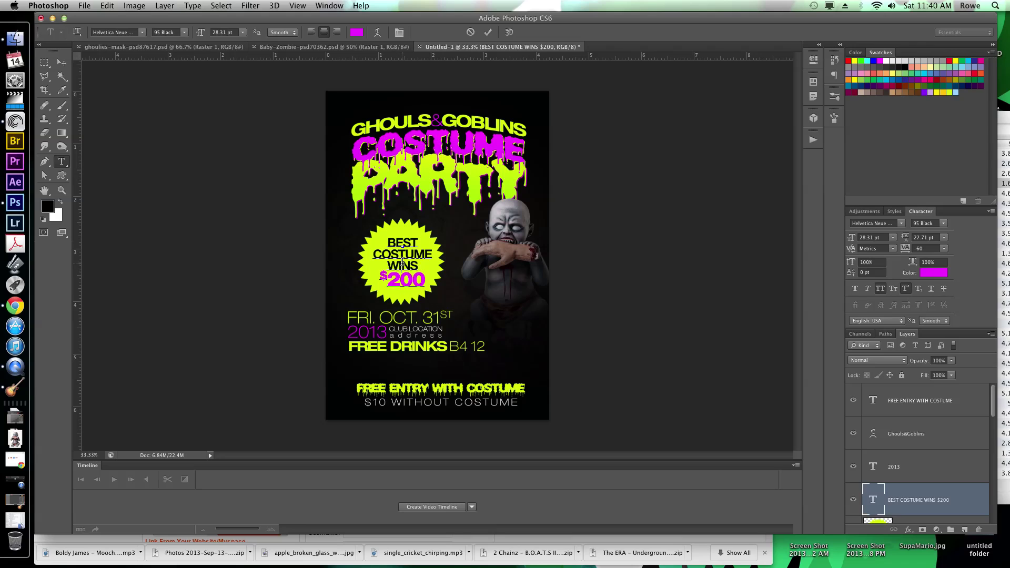
Step: Apply faux italic to all the seal text and tilt it slightly counter-clockwise
left_click_drag(421, 264, 379, 240)
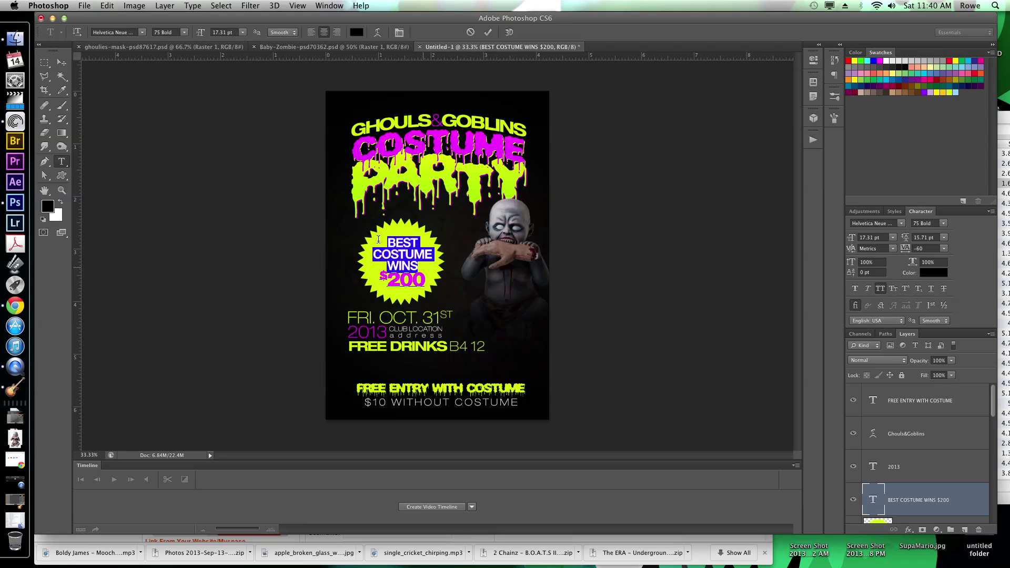
left_click(867, 288)
mouse_move(502, 281)
left_mouse_down()
mouse_move(501, 272)
mouse_move(497, 279)
left_mouse_up()
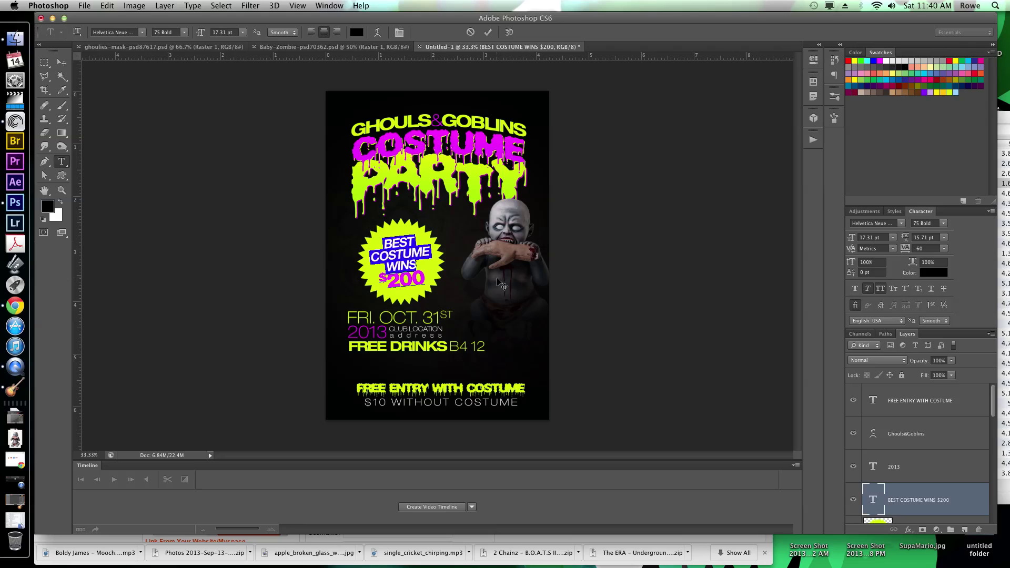
left_click_drag(387, 260, 427, 285)
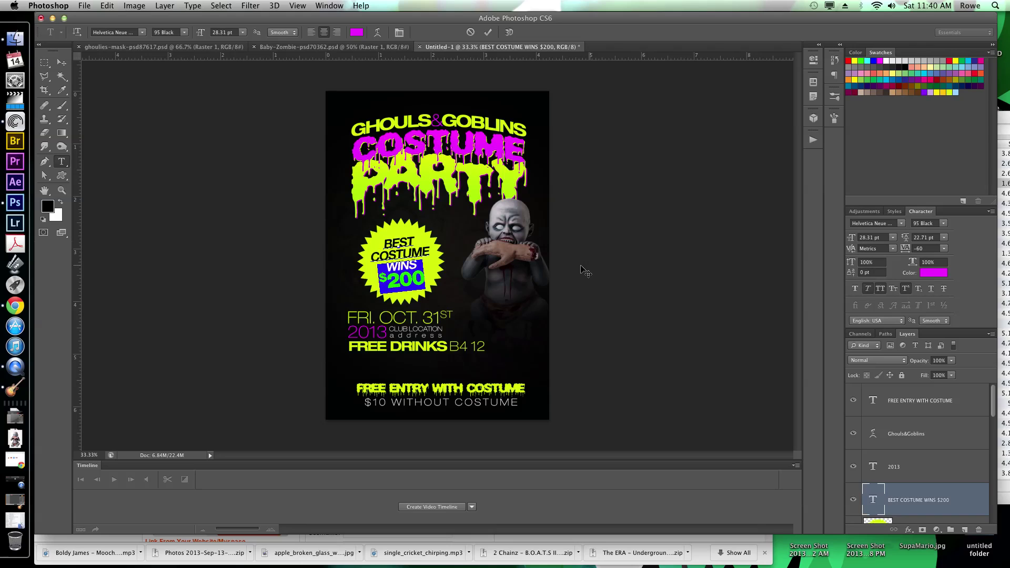
left_click(413, 267)
key("ctrl+Return")
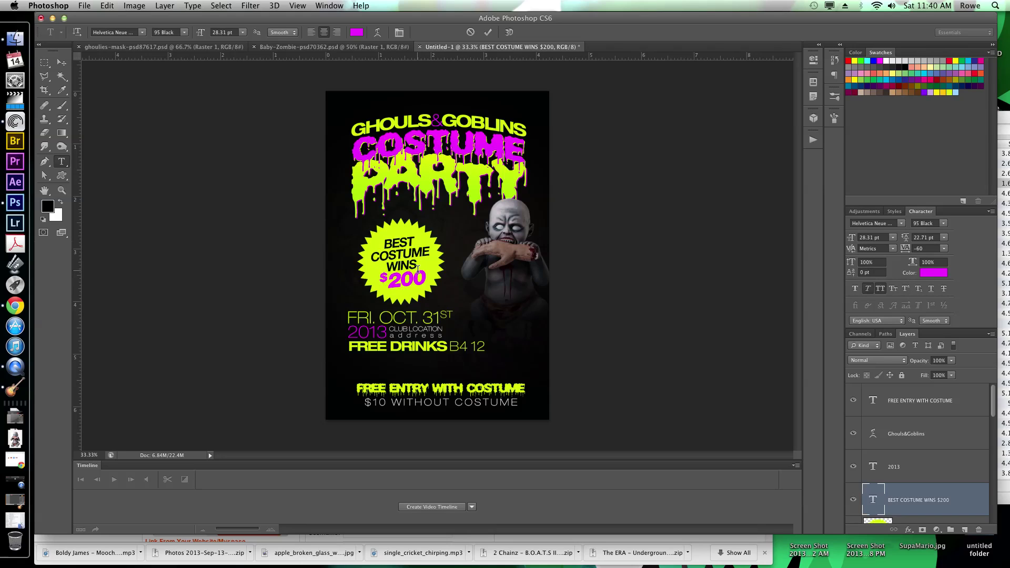
Step: Scale the seal and its text down together and reposition them above the date
key("v")
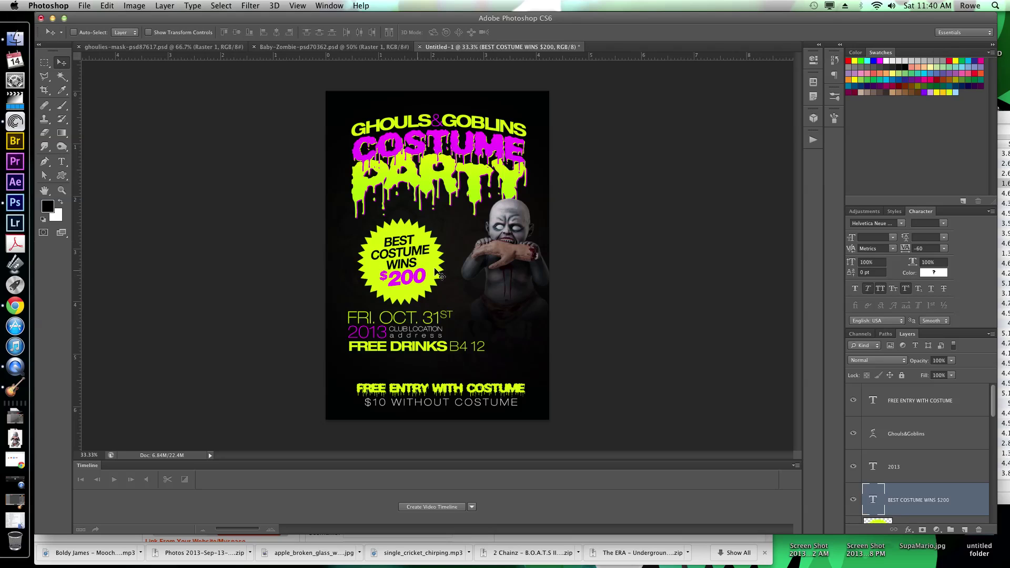
key("ctrl+t")
left_click_drag(445, 306, 430, 296)
key("Return")
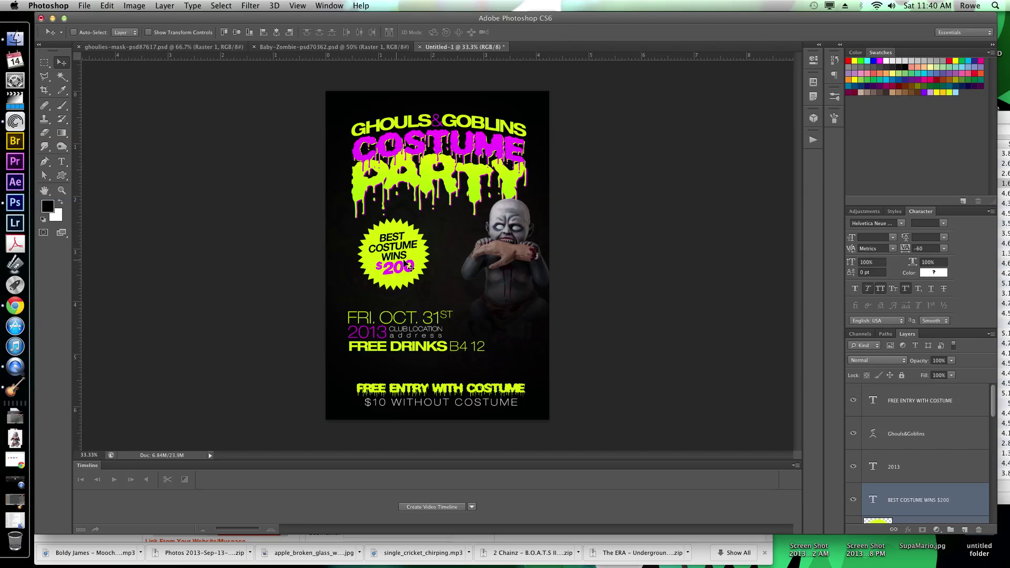
mouse_move(396, 253)
left_mouse_down()
mouse_move(411, 268)
mouse_move(394, 254)
mouse_move(404, 262)
left_mouse_up()
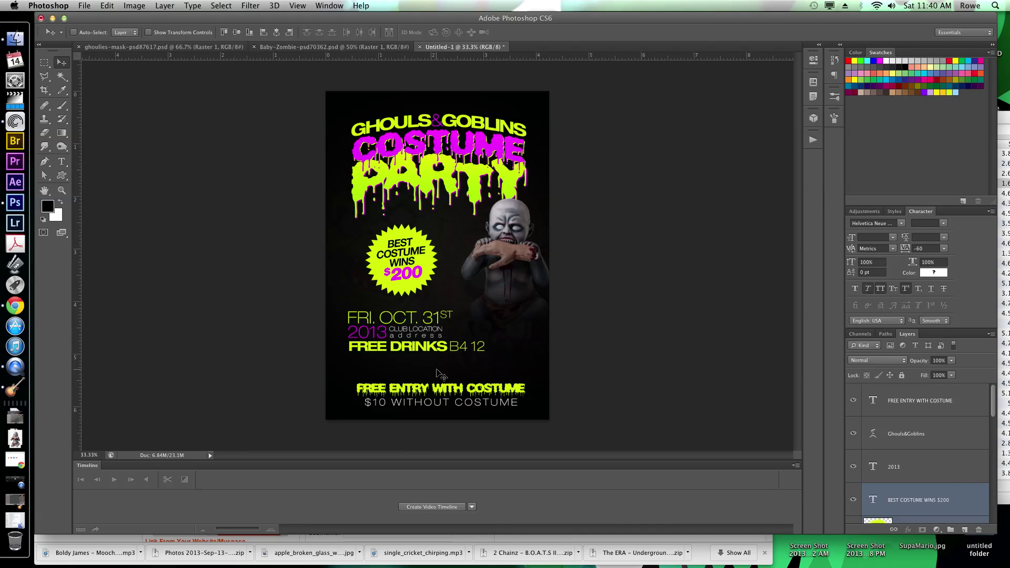
Step: Add a white 12.8 pt line above the free entry text, reading CALL, the contact phone number and FOR MORE INFO
key("t")
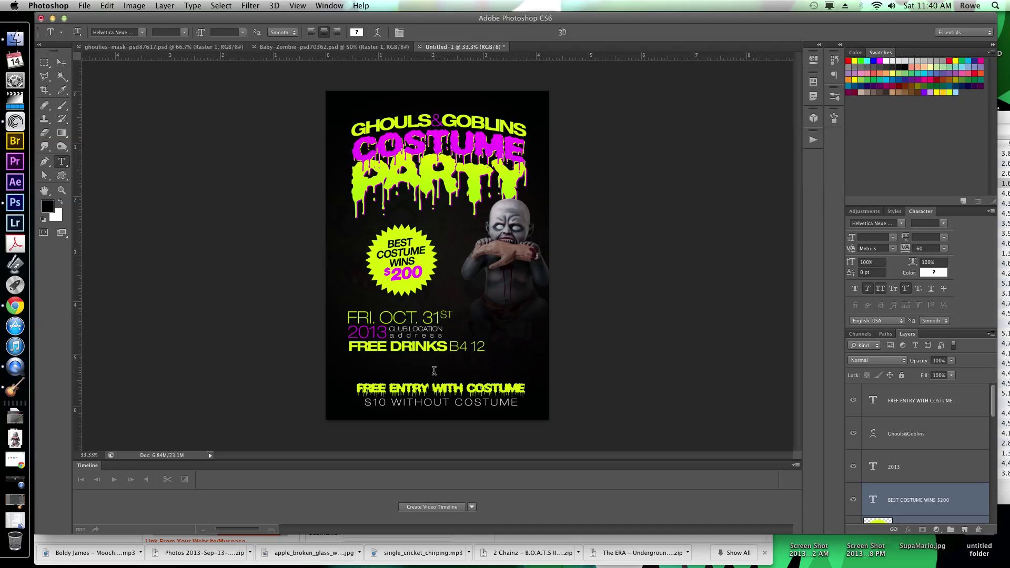
left_click(433, 368)
type("DJ")
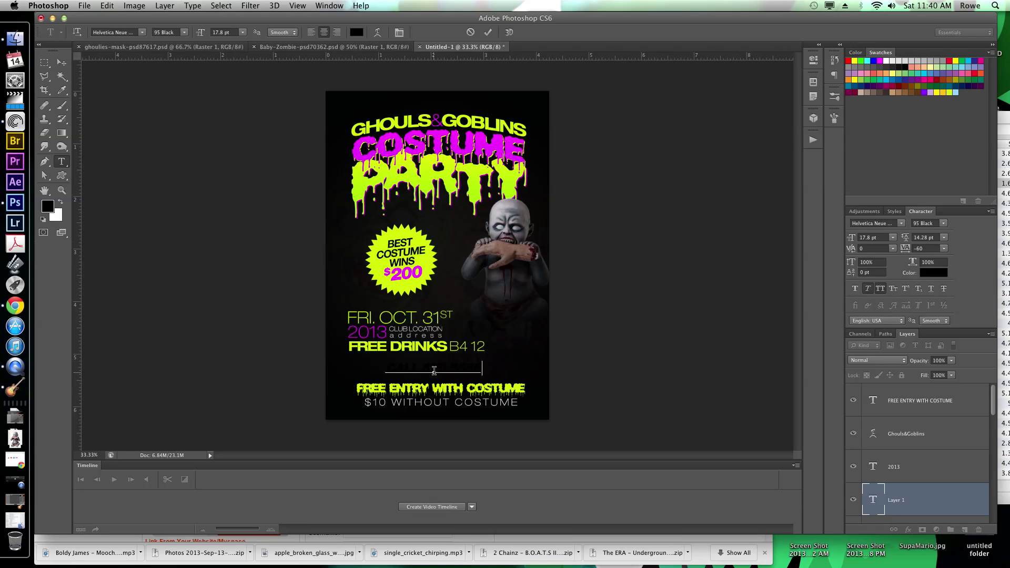
key("super+a")
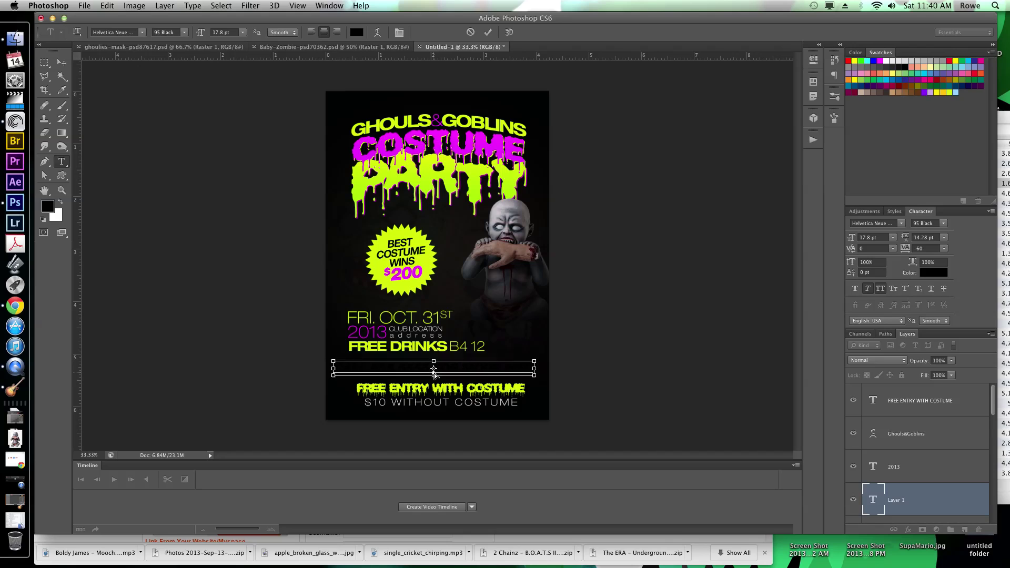
left_click(60, 202)
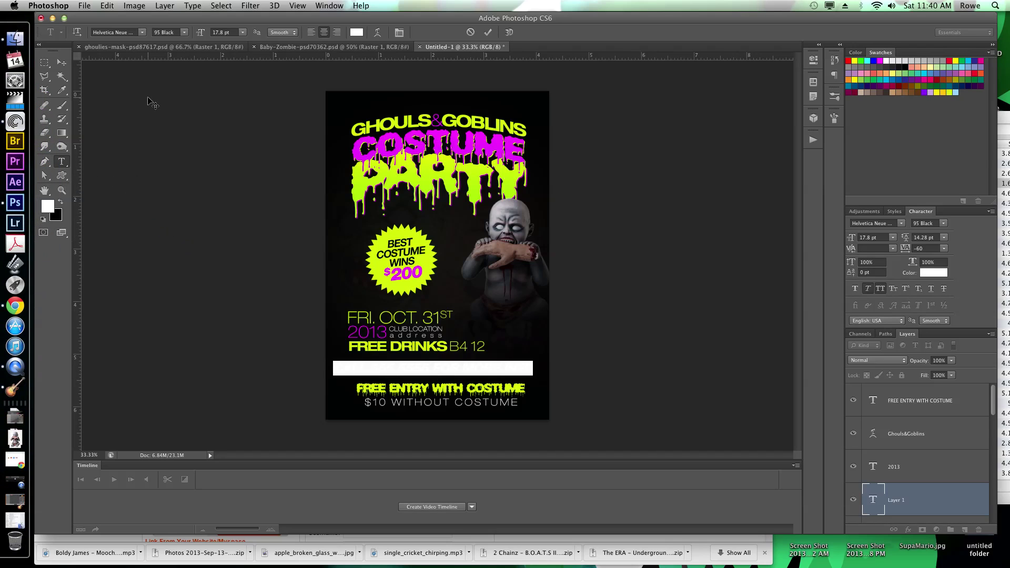
left_click_drag(206, 35, 182, 35)
left_click_drag(477, 275, 487, 286)
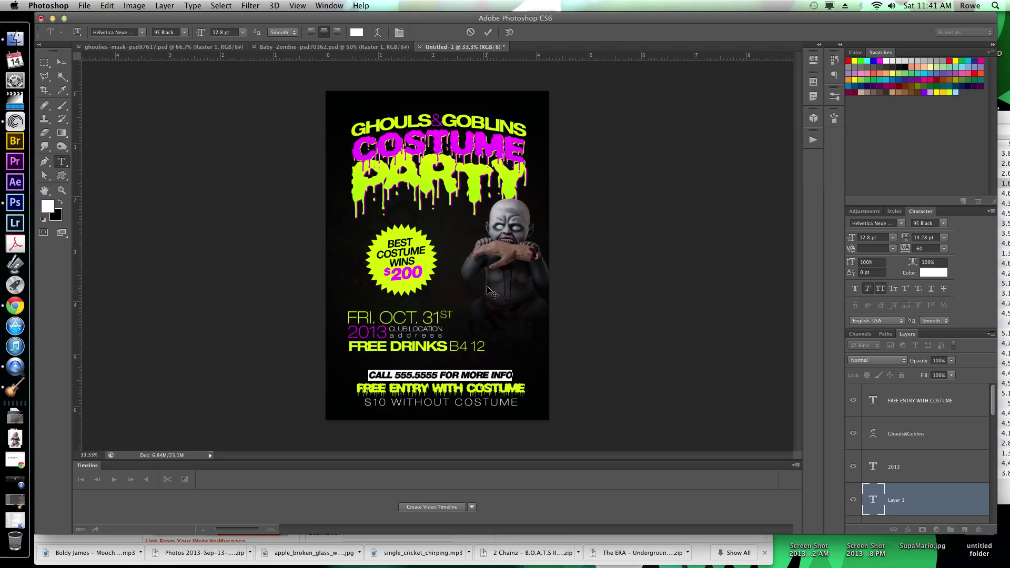
key("ctrl+Return")
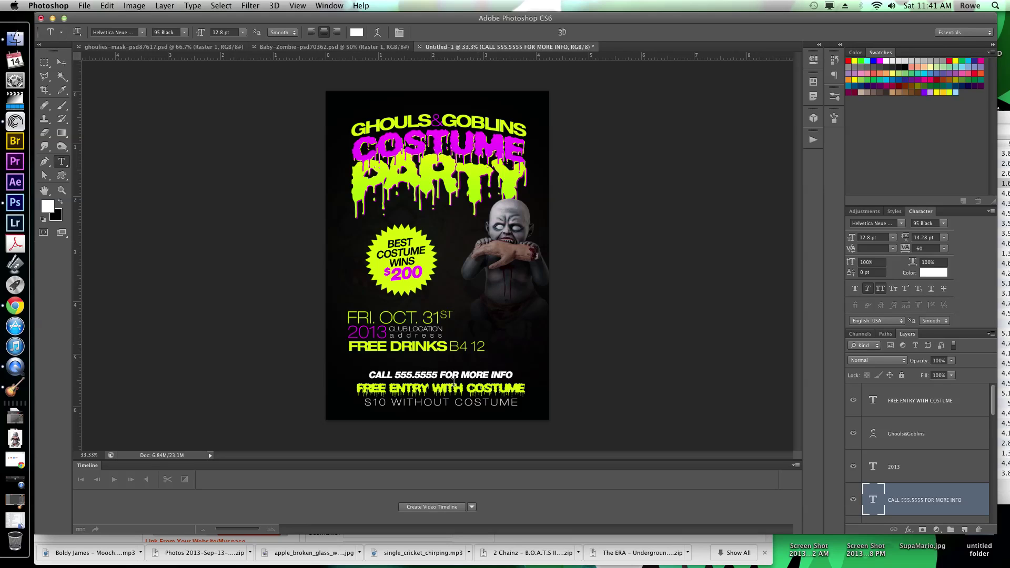
Step: Rearrange the lower text so the call-for-info line sits beneath the free entry and $10 WITHOUT COSTUME lines
left_click(455, 404, "ctrl")
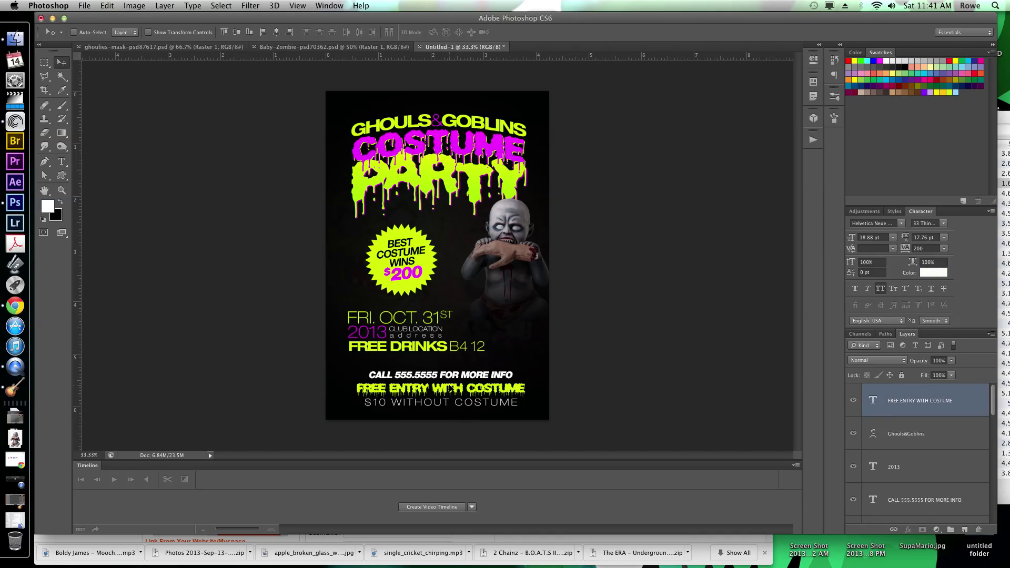
left_click_drag(453, 403, 463, 382)
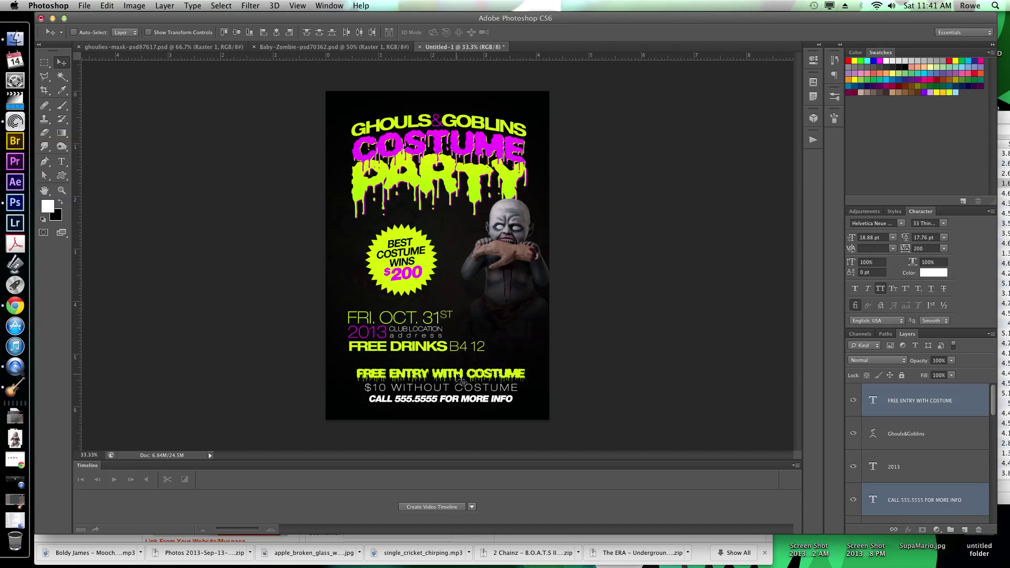
key("shift+Down")
key("shift+Down")
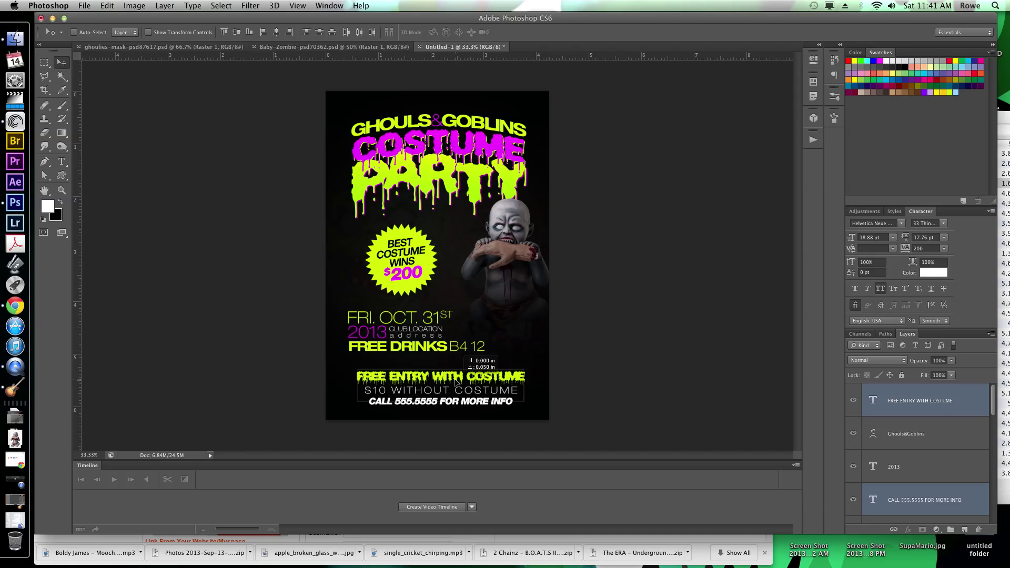
Step: Nudge the date, year, club location and FREE DRINKS text up together toward the seal
left_click(407, 352, "super")
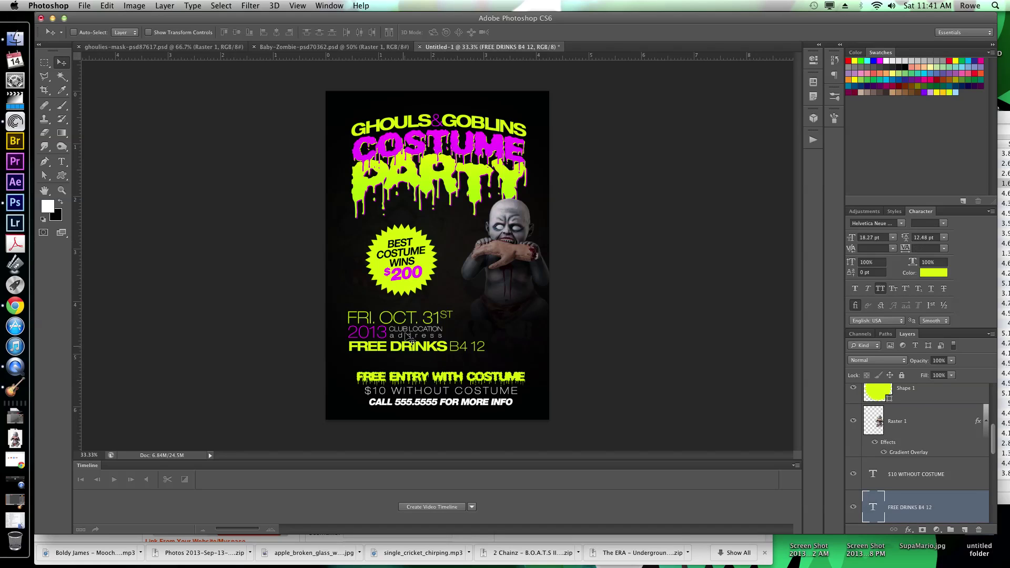
left_click(376, 348, "super")
key("shift+Up")
key("shift+Up")
key("shift+Up")
key("shift+Up")
key("shift+Up")
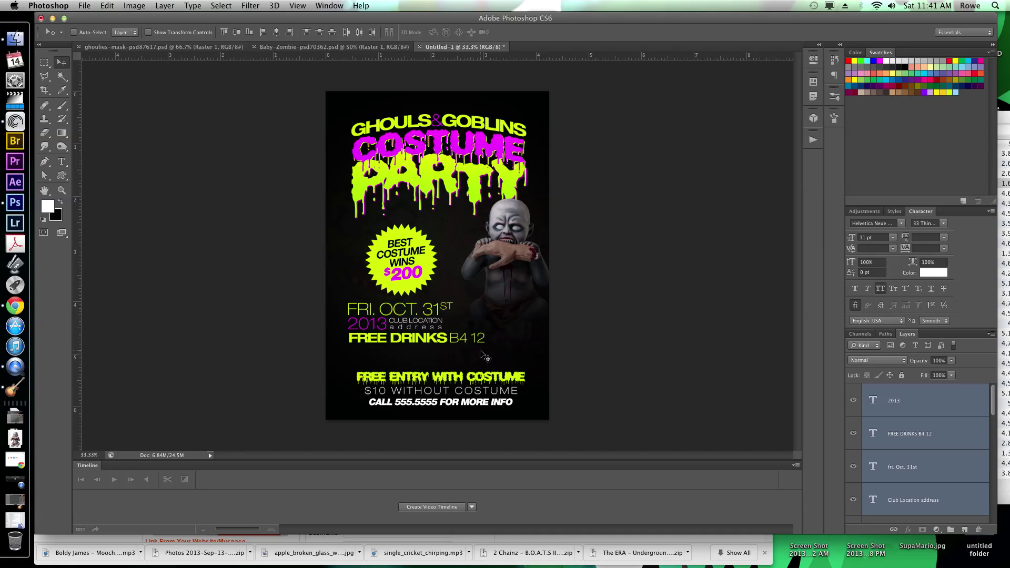
Step: Add a white 11 pt text line reading "18 TO CHILL, 21 TO SPILL" just above the free entry line
key("t")
left_click(456, 357)
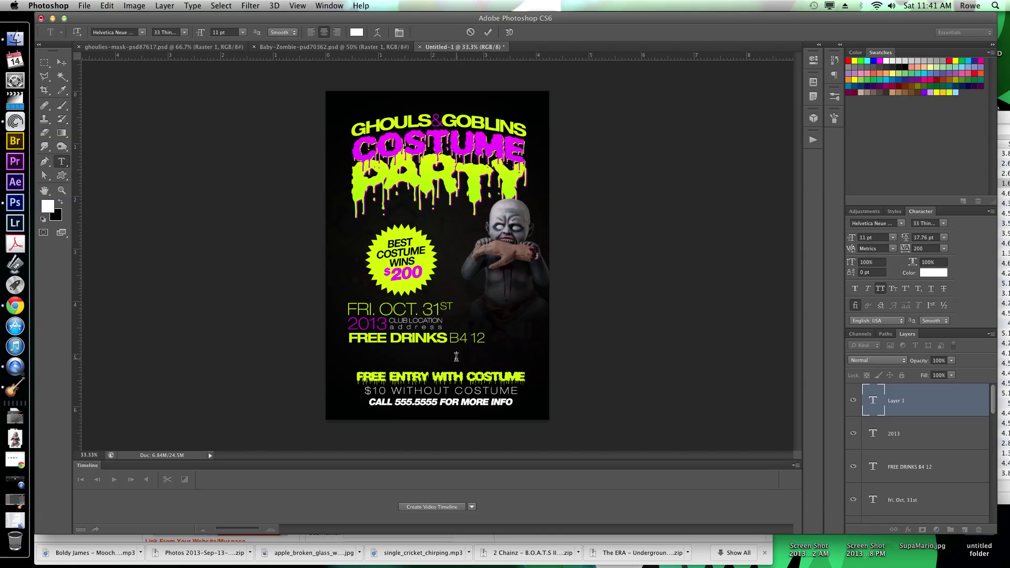
type("AGES 18")
key("super+a")
key("BackSpace")
type("18 TO CHILL")
type("L")
key("BackSpace")
key("BackSpace")
type("LL, 21 TO SPILL")
key("super+a")
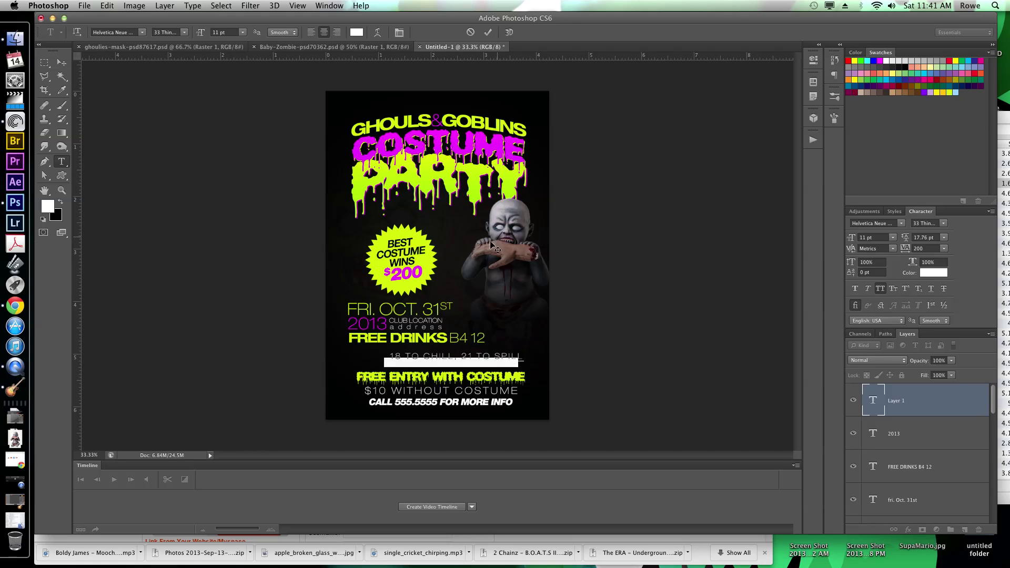
left_click_drag(485, 242, 482, 242)
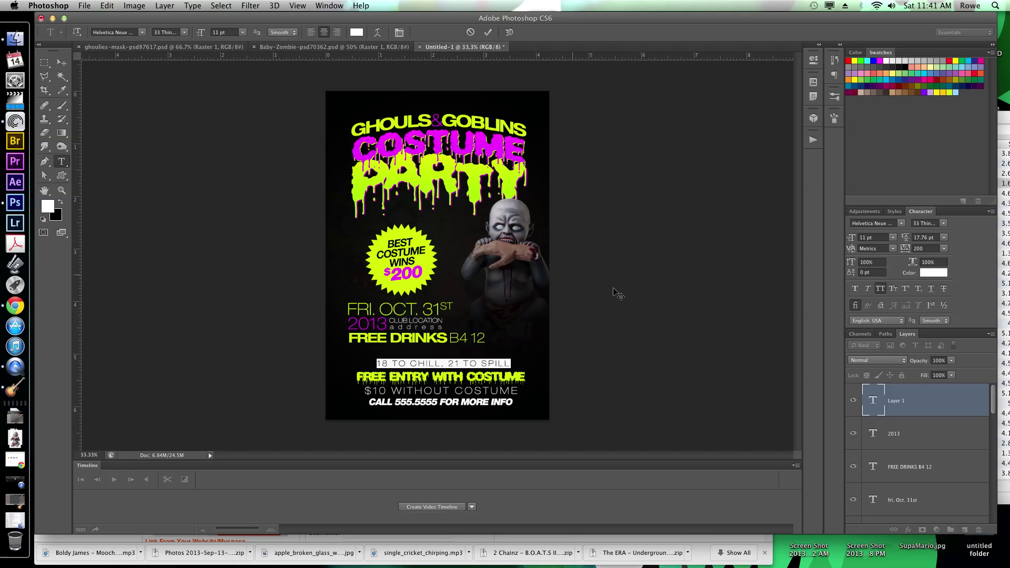
Step: Replace the comma in the age line with a double slash, "//"
left_click(922, 247)
left_click(442, 362)
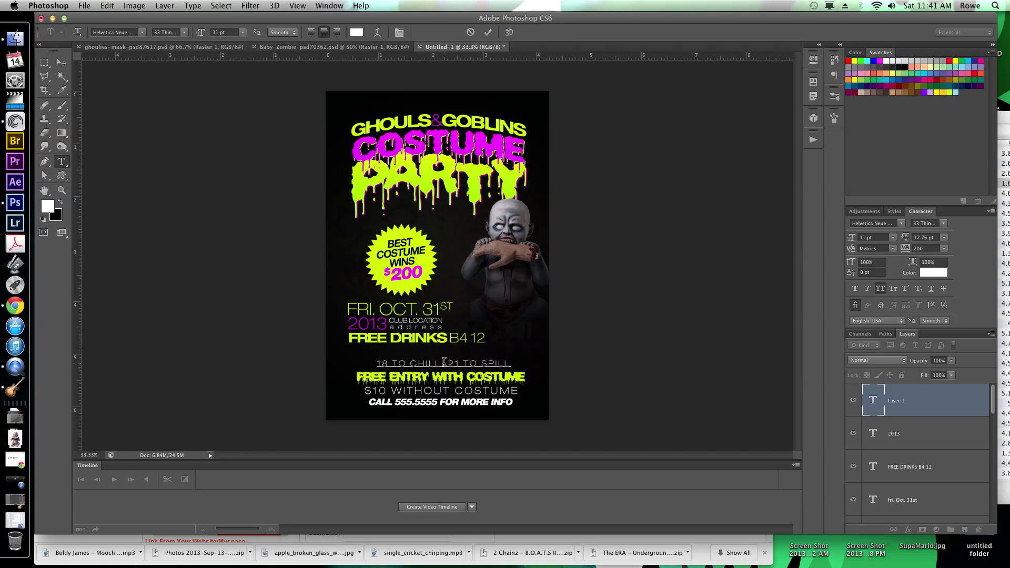
key("ctrl+Return")
key("v")
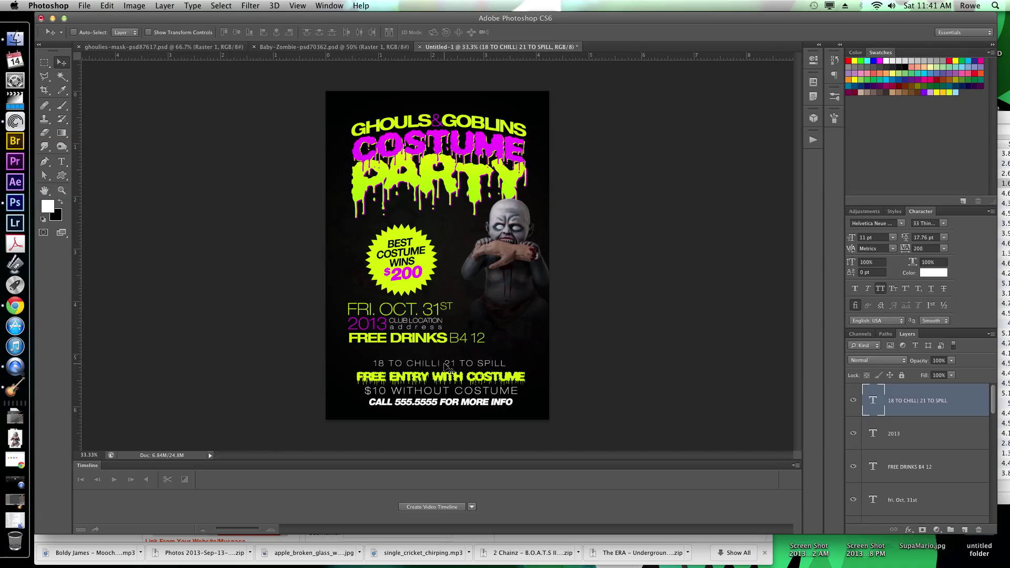
key("t")
left_click(438, 363)
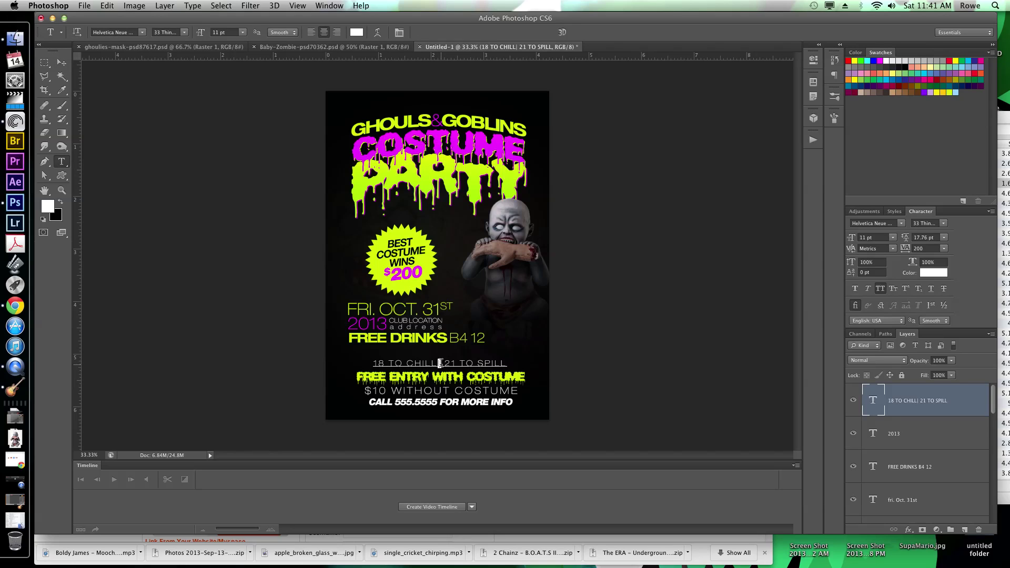
left_click(440, 363)
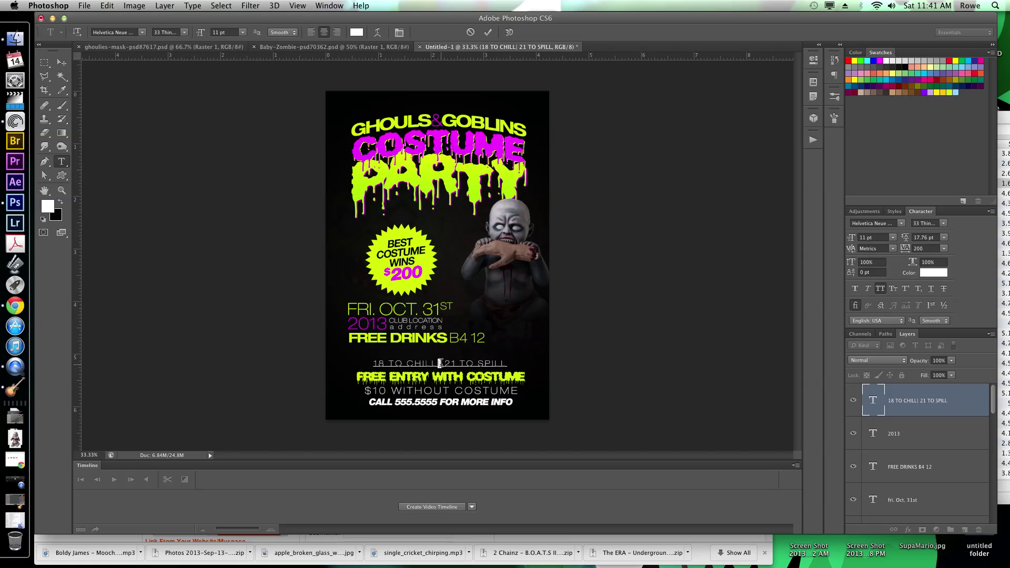
type("/")
key("super+Return")
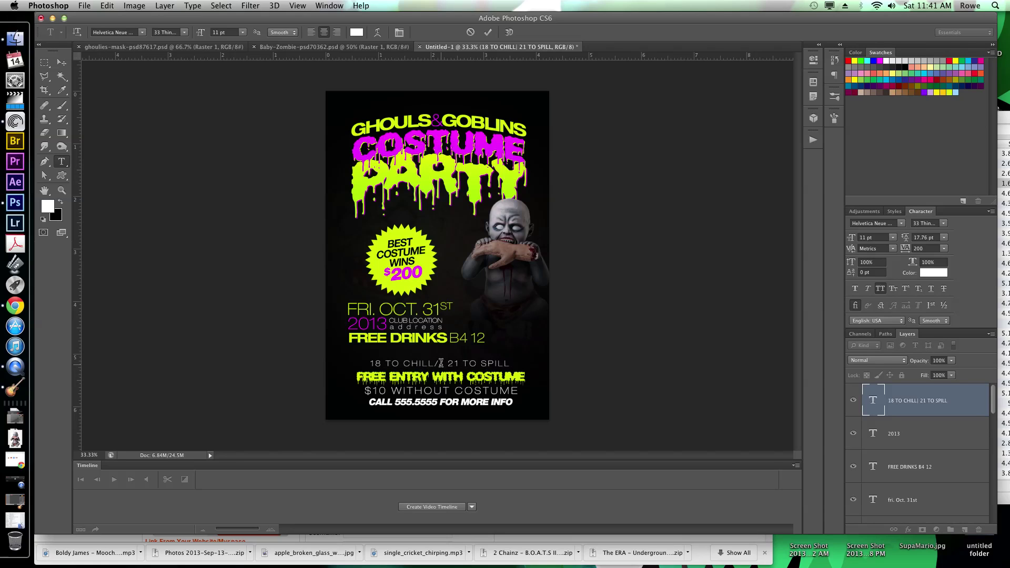
Step: Insert a space before the double slash so the age line reads "18 TO CHILL // 21 TO SPILL"
key("v")
key("t")
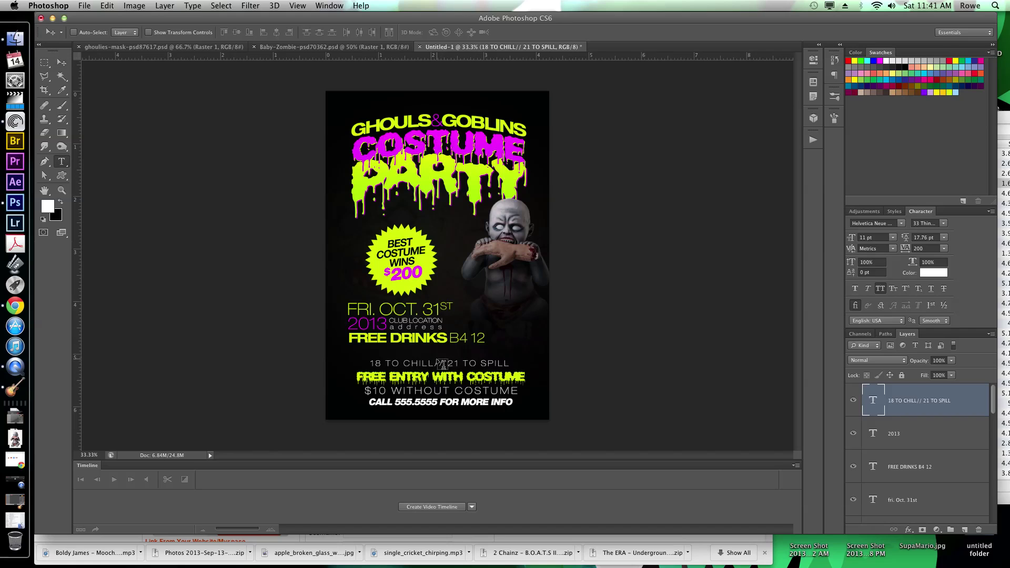
left_click(448, 362)
key("super+Return")
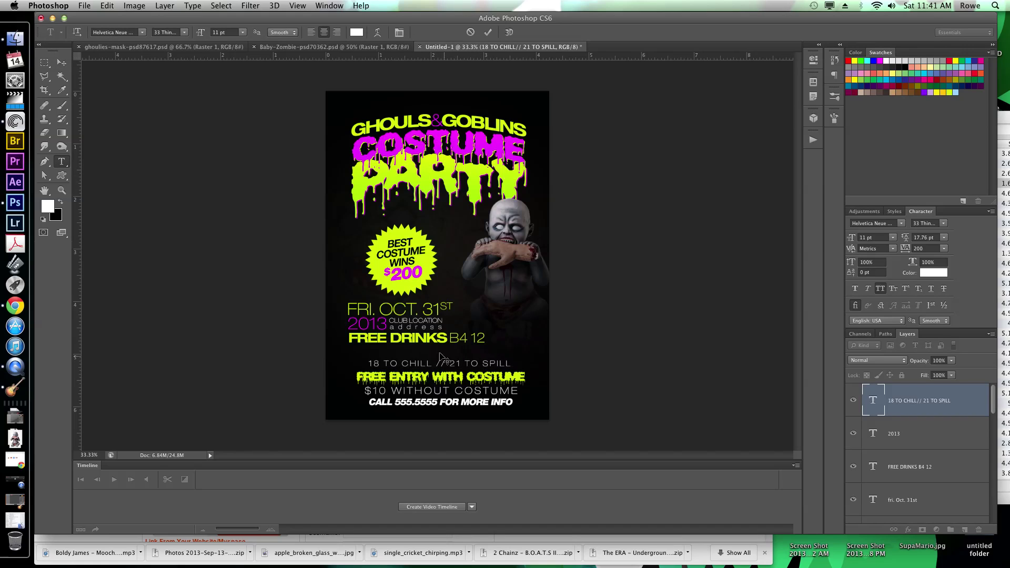
key("v")
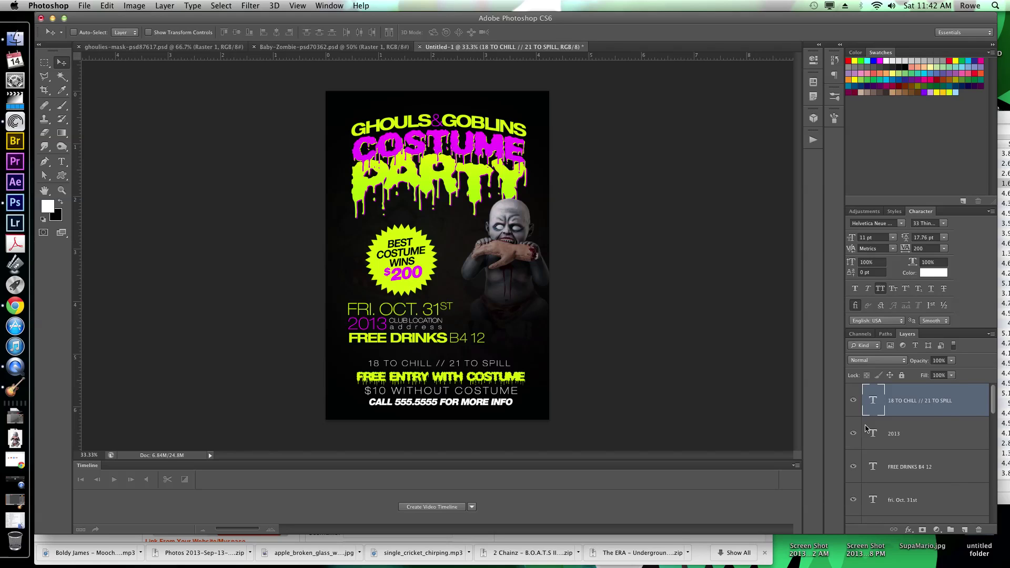
scroll(940, 461, "down", 3)
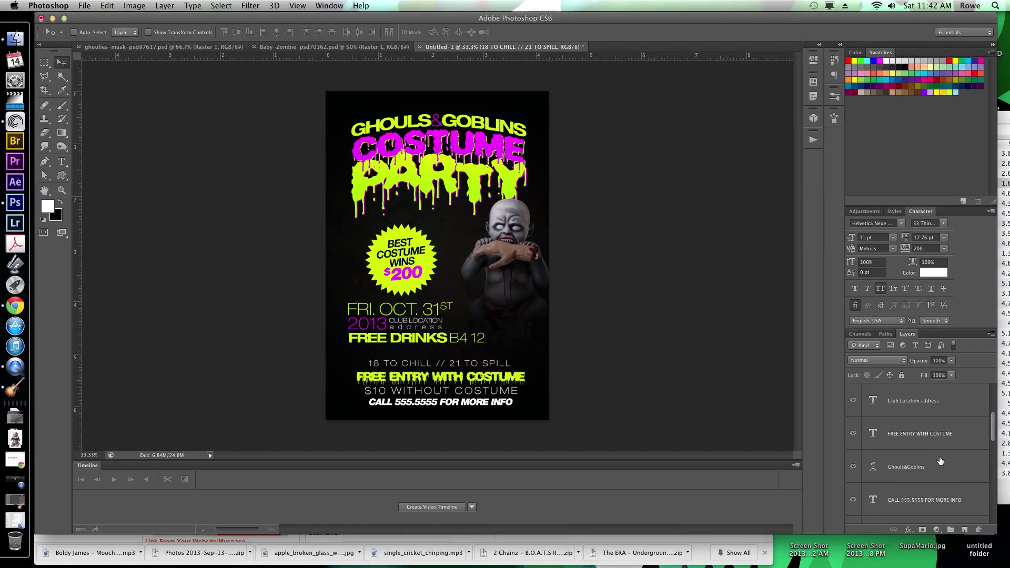
Step: Raise the opacity of the faded monster layers Raster 1 and Raster 1 copy, setting Raster 1 copy to 100%
scroll(940, 460, "down", 5)
left_click(940, 457)
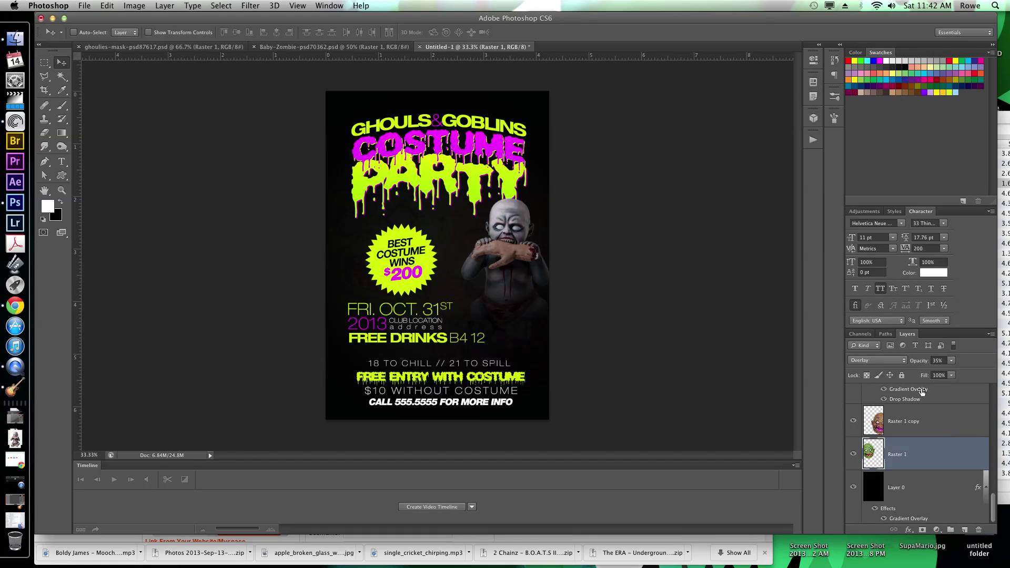
mouse_move(918, 362)
left_mouse_down()
mouse_move(938, 365)
mouse_move(919, 361)
left_mouse_up()
left_click(919, 418)
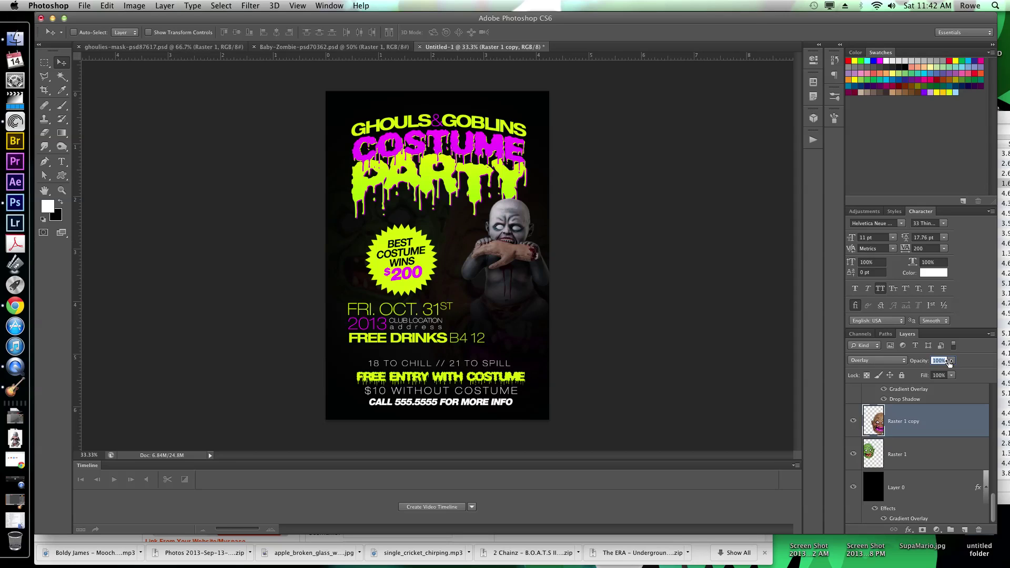
left_click_drag(948, 362, 949, 362)
Step: Add a new empty layer above the "18 TO CHILL // 21 TO SPILL" text layer
scroll(978, 404, "up", 10)
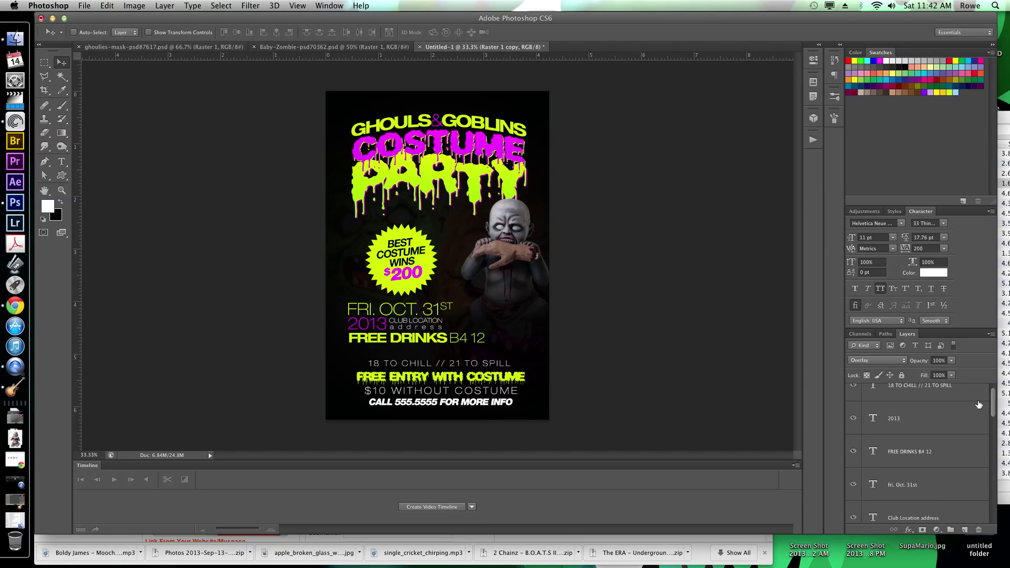
scroll(978, 404, "up", 1)
left_click(958, 387)
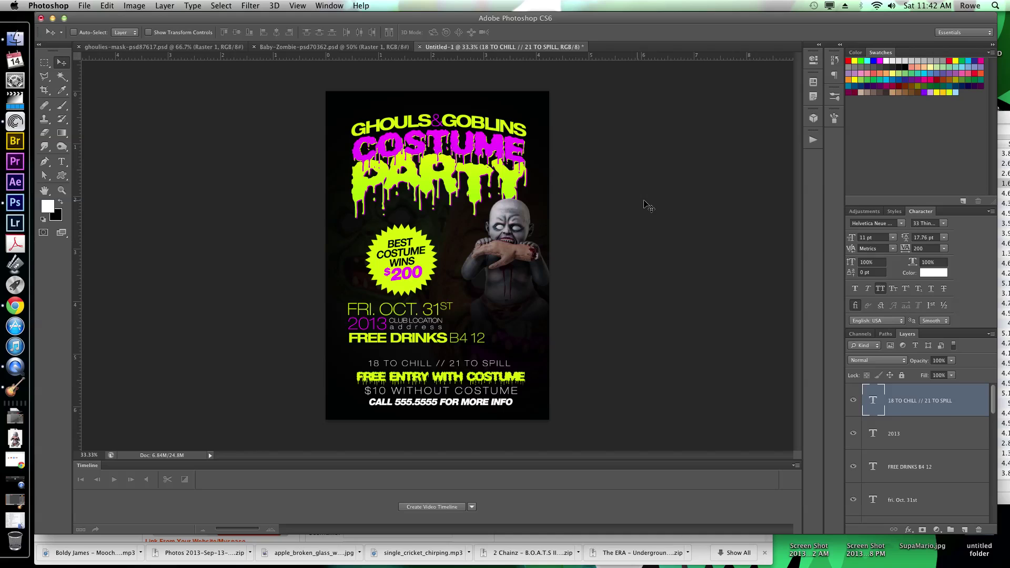
left_click(963, 529)
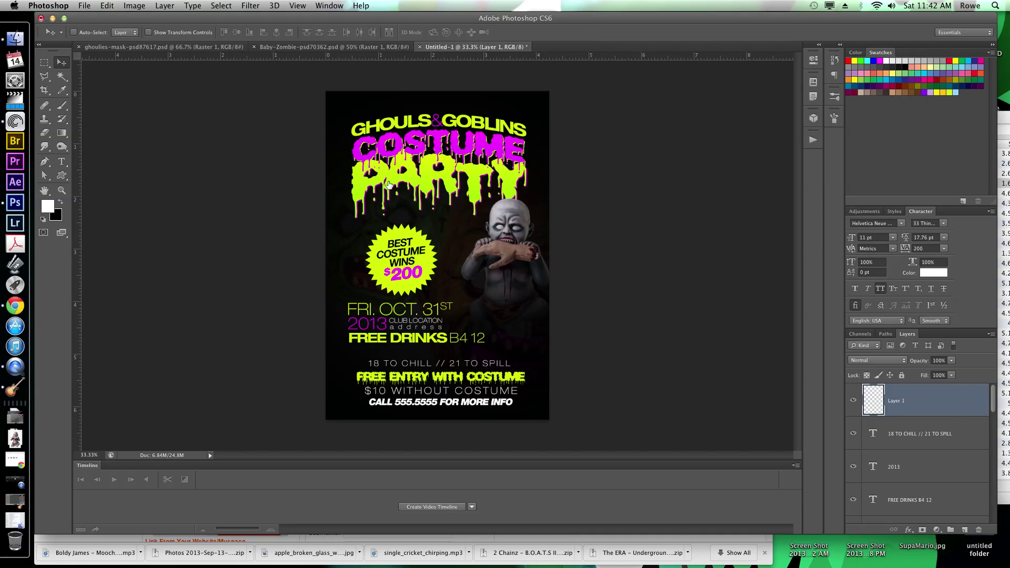
Step: With the Brush tool, start replacing the brush presets and browse to the GoFlex Home Public folder
key("b")
left_click(87, 33)
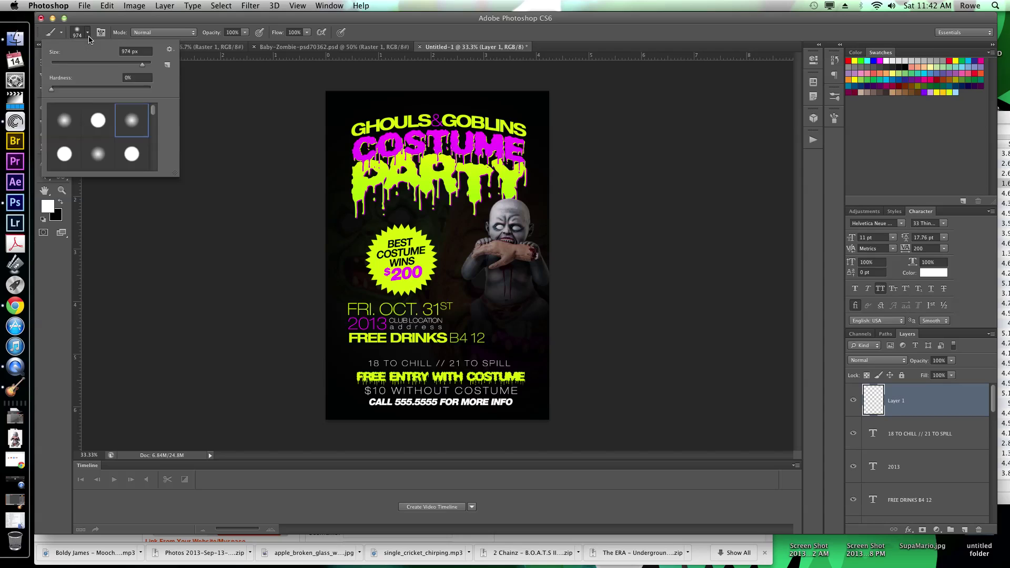
left_click(168, 48)
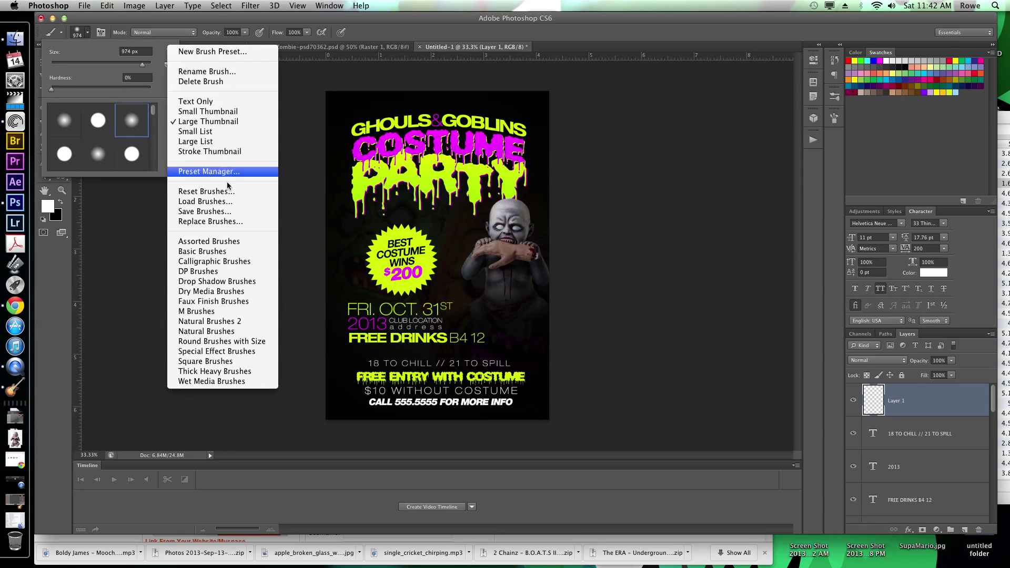
key("super+o")
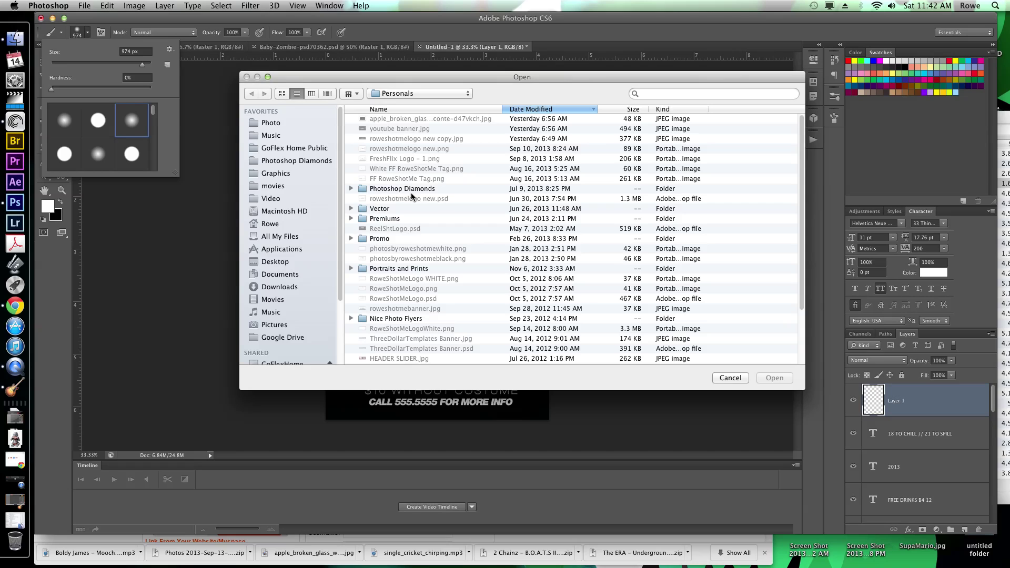
scroll(413, 196, "down", 5)
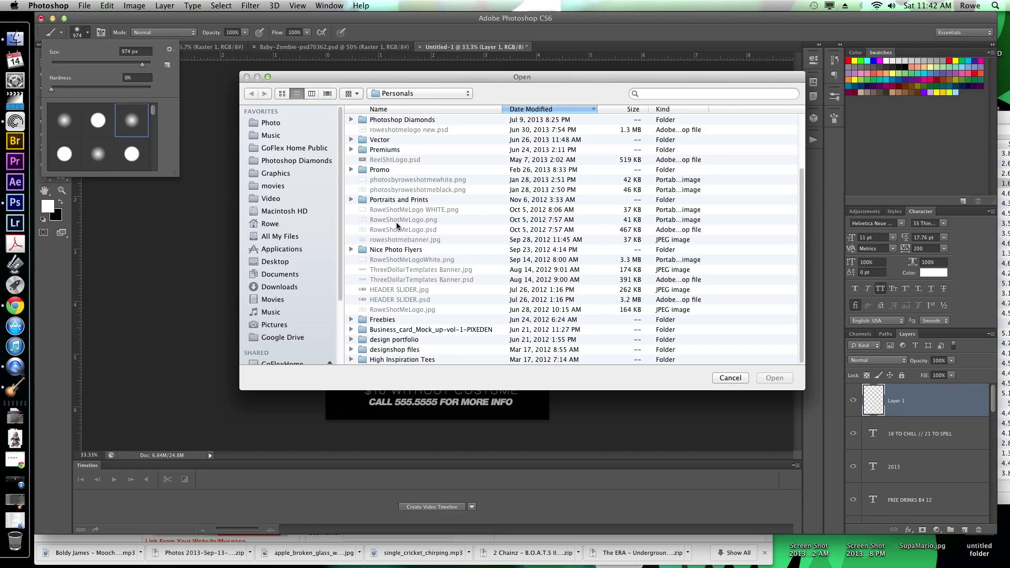
scroll(392, 183, "up", 5)
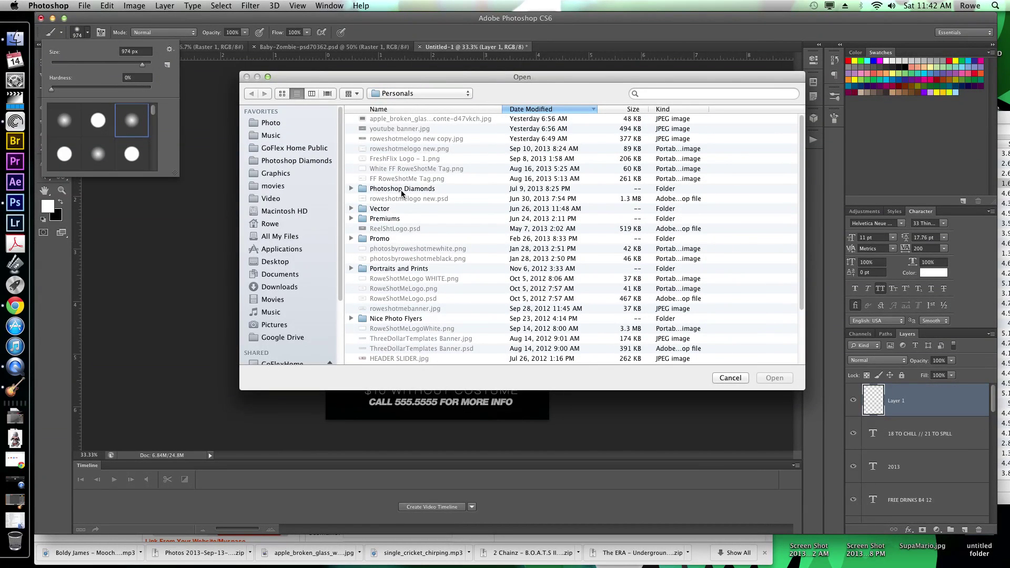
left_click(409, 100)
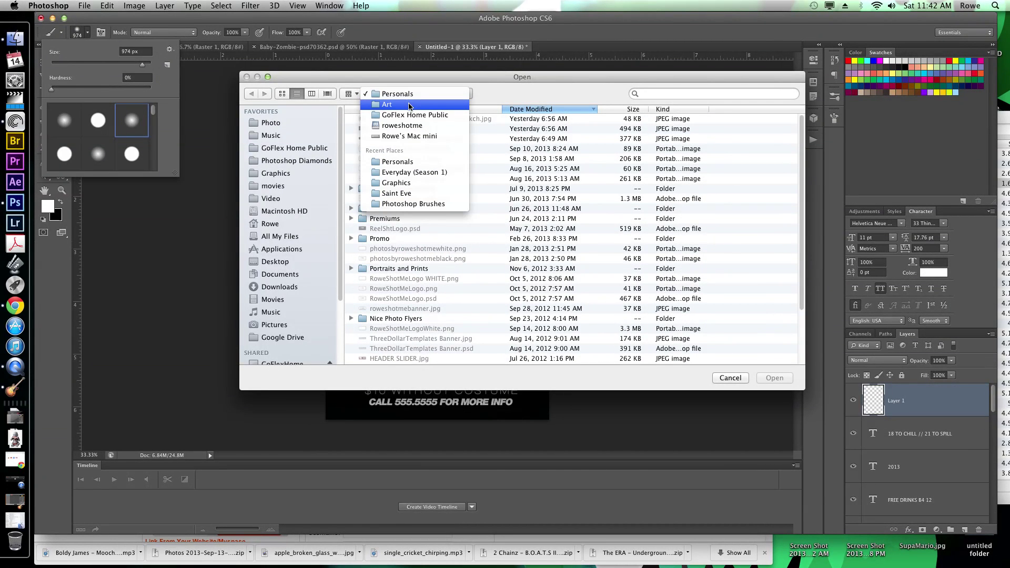
left_click(409, 104)
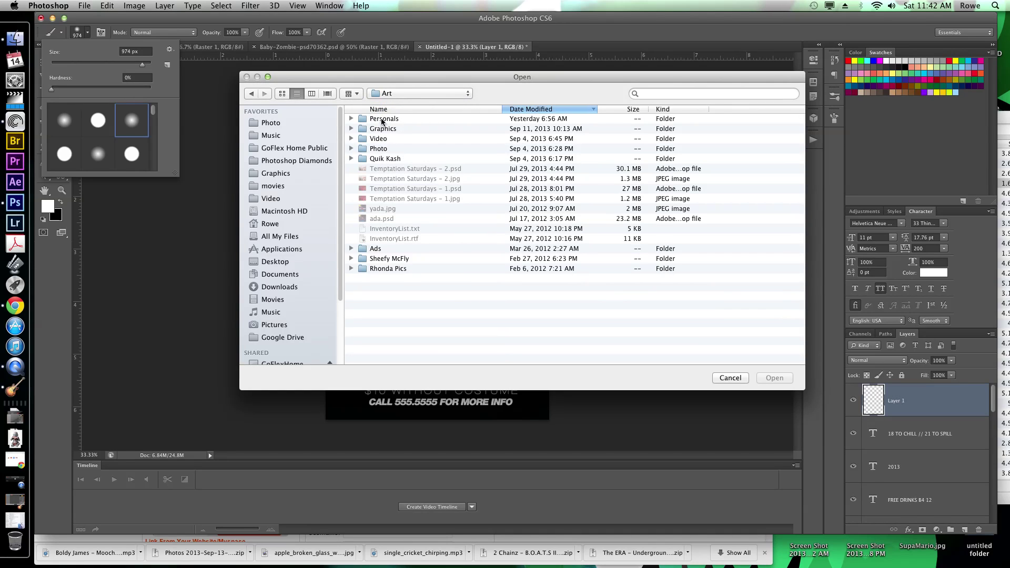
left_click(389, 93)
left_click(392, 109)
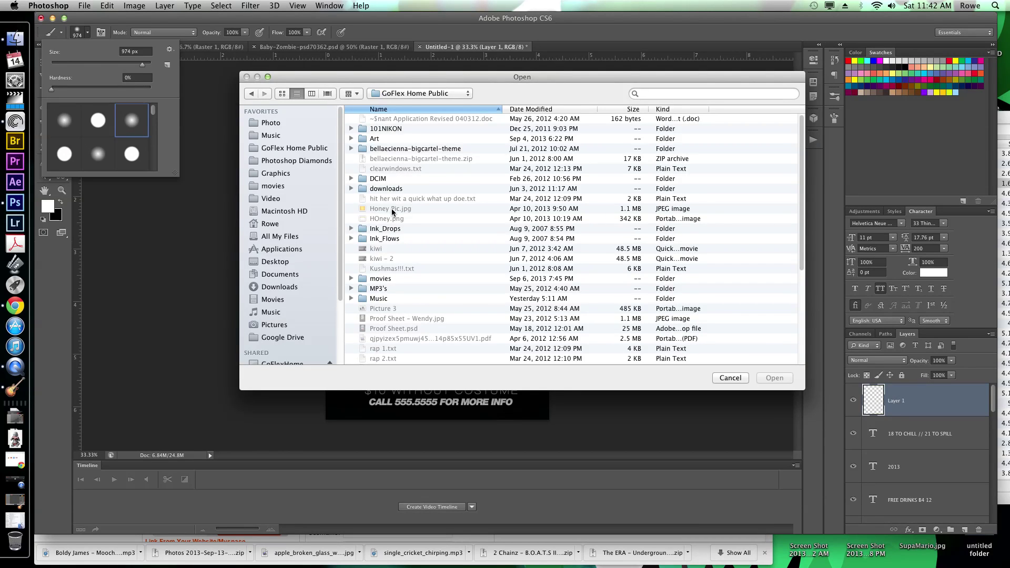
Step: Open the Photoshop Brushes folder inside the Resources folder
scroll(391, 208, "down", 10)
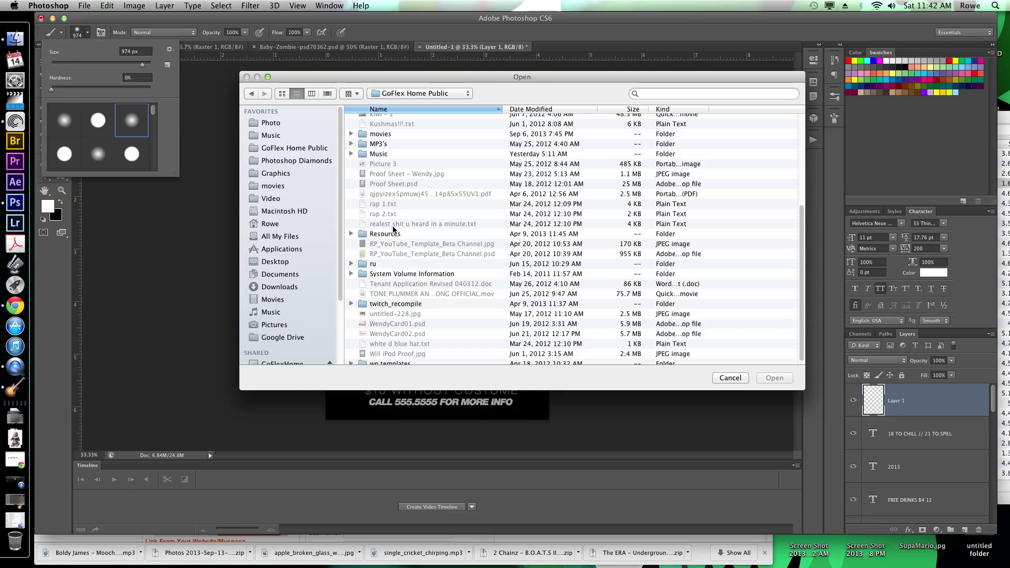
left_click(394, 233)
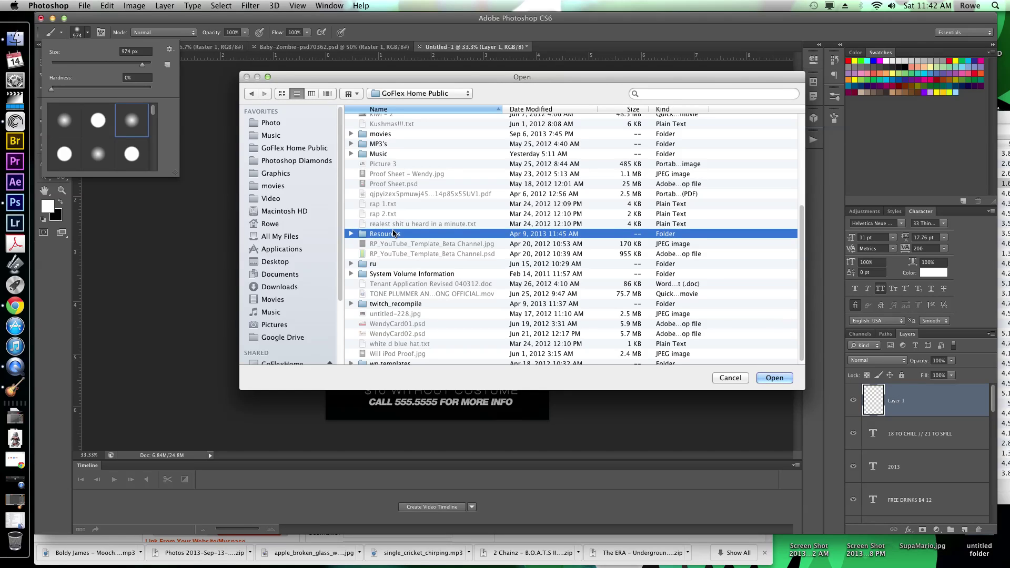
double_click(393, 234)
scroll(392, 272, "down", 5)
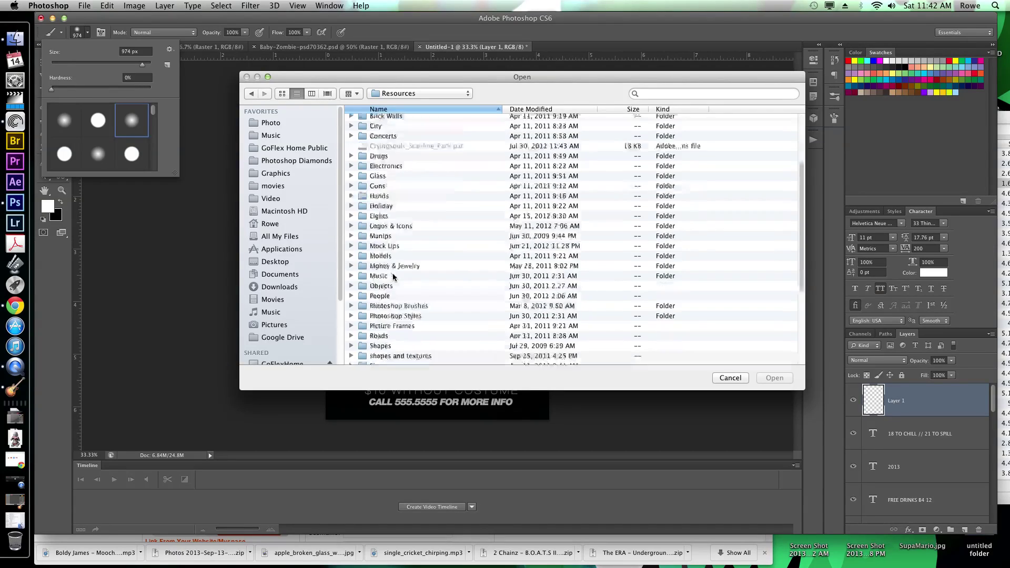
scroll(393, 276, "down", 5)
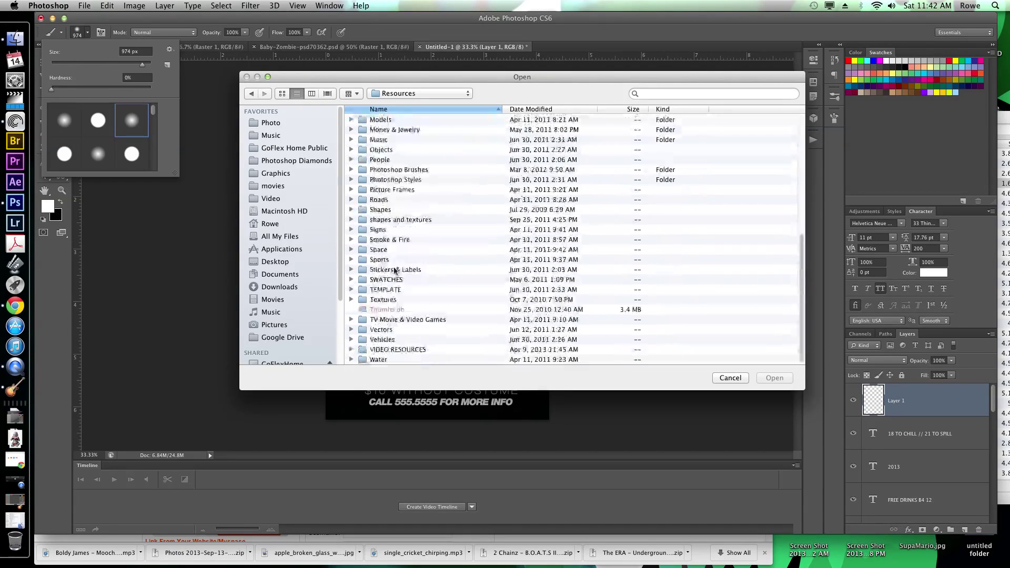
left_click(391, 170)
double_click(390, 170)
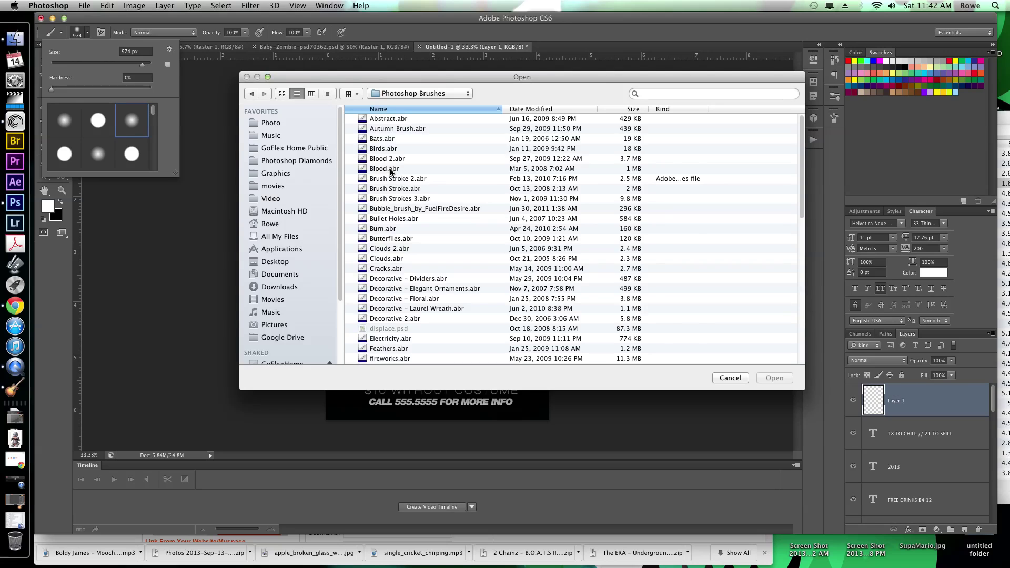
Step: Load the Spider Web.abr brush set from the Photoshop Brushes folder in place of the current brushes
scroll(419, 161, "down", 3)
scroll(419, 161, "down", 3)
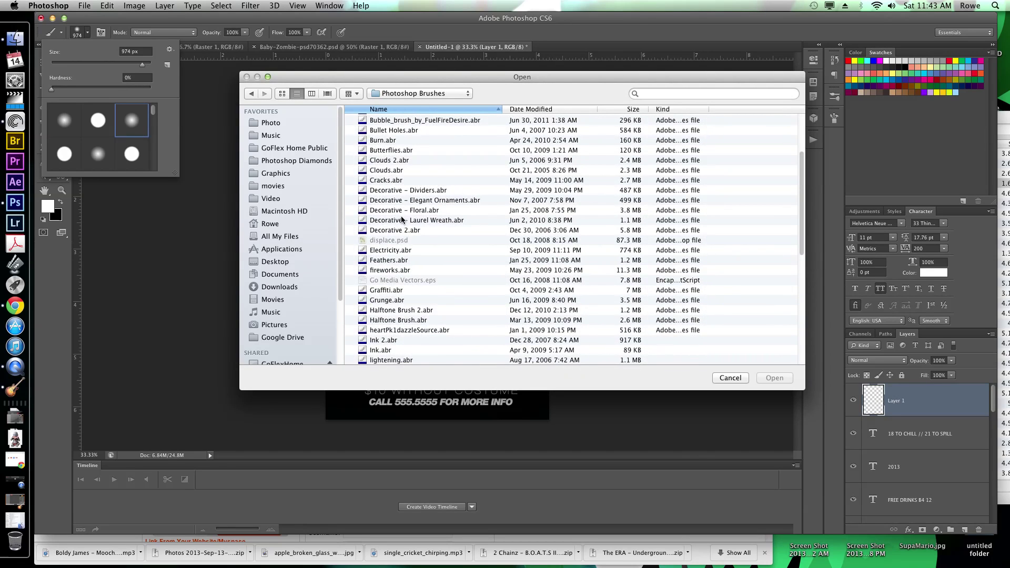
scroll(404, 226, "down", 10)
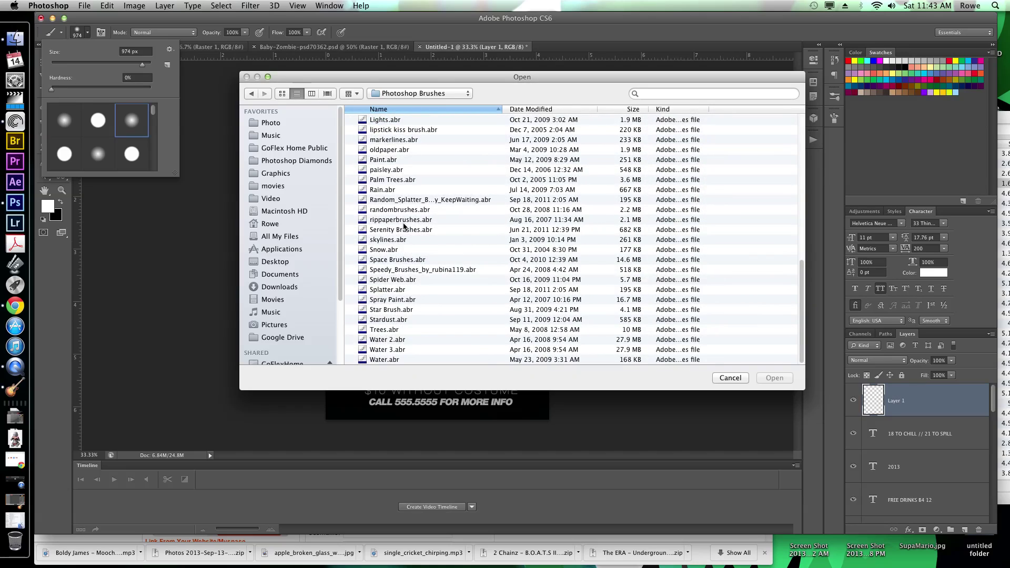
left_click(408, 280)
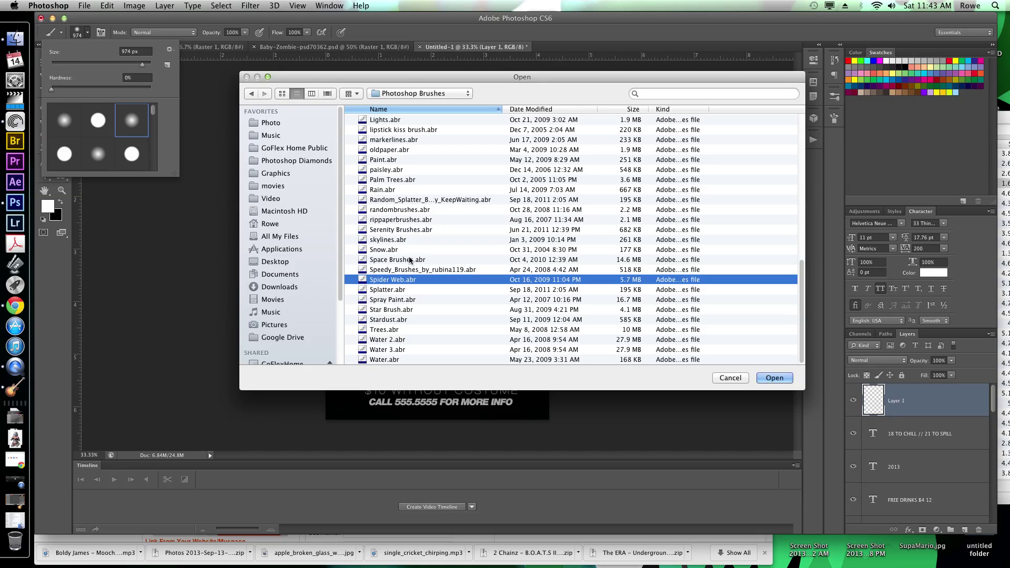
left_click(774, 378)
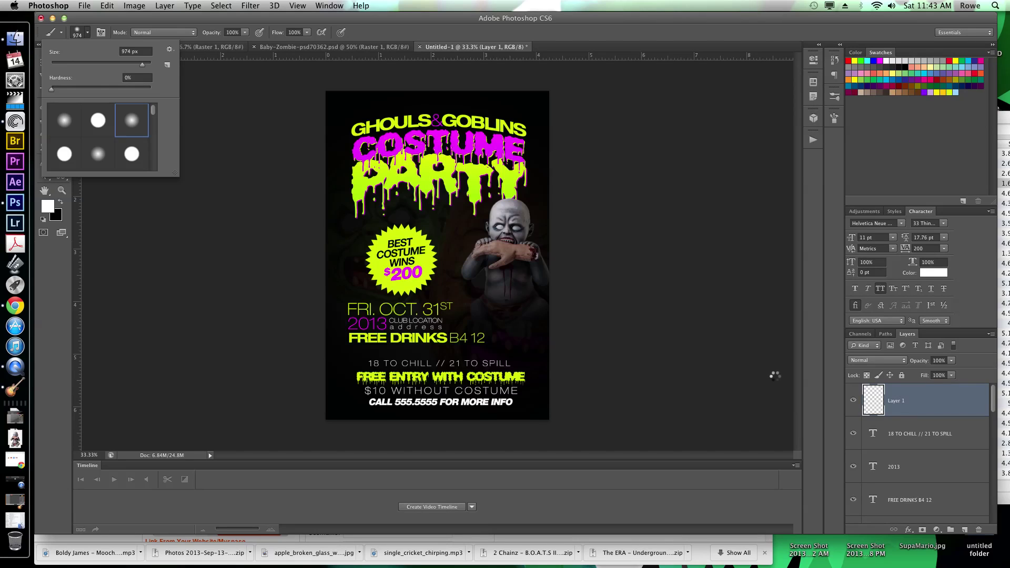
Step: Pick the 1700 px spider web brush from the loaded set
left_click(129, 126)
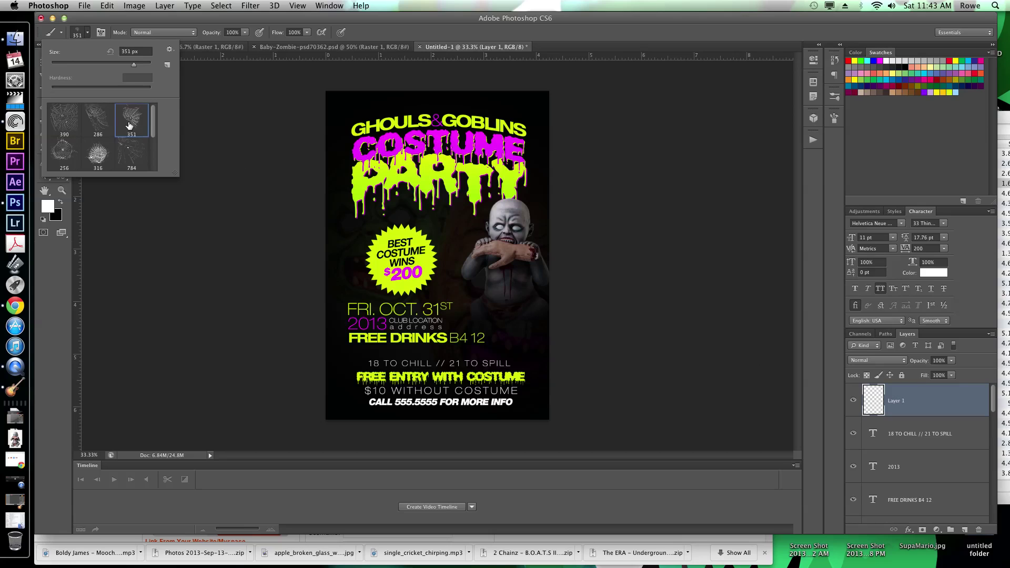
left_click(96, 125)
scroll(96, 124, "down", 5)
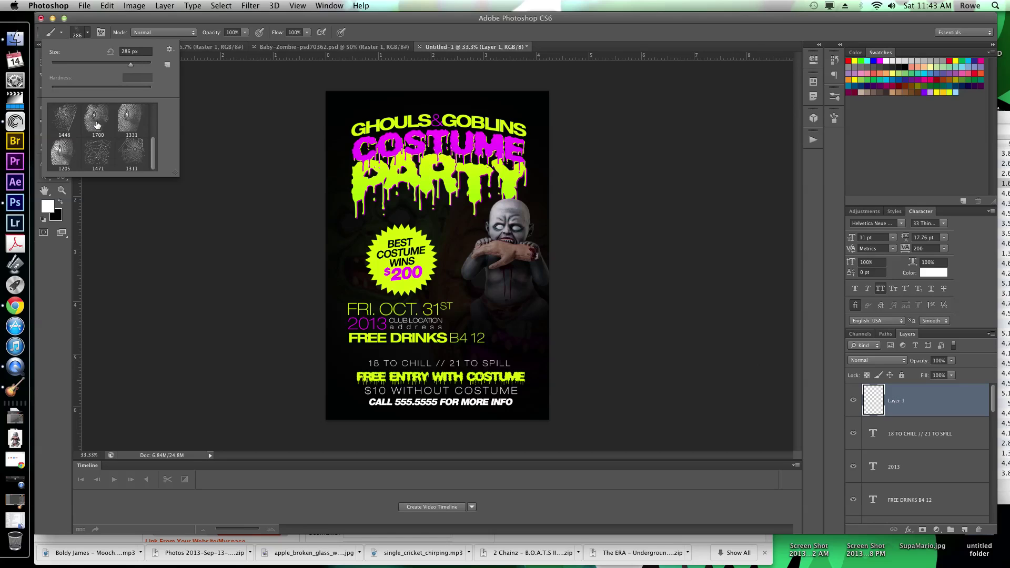
left_click(97, 125)
left_click(532, 112)
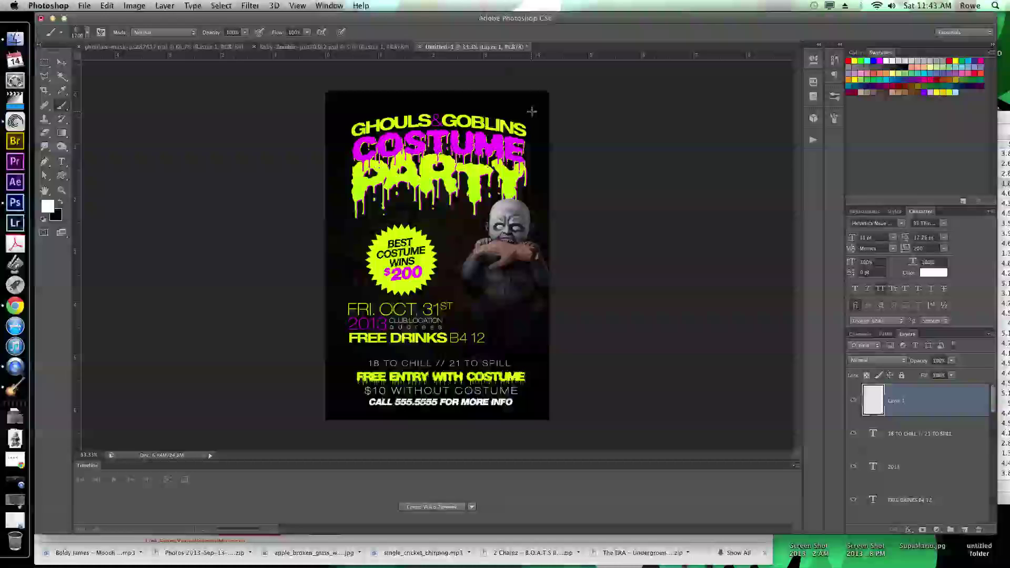
left_click(532, 112)
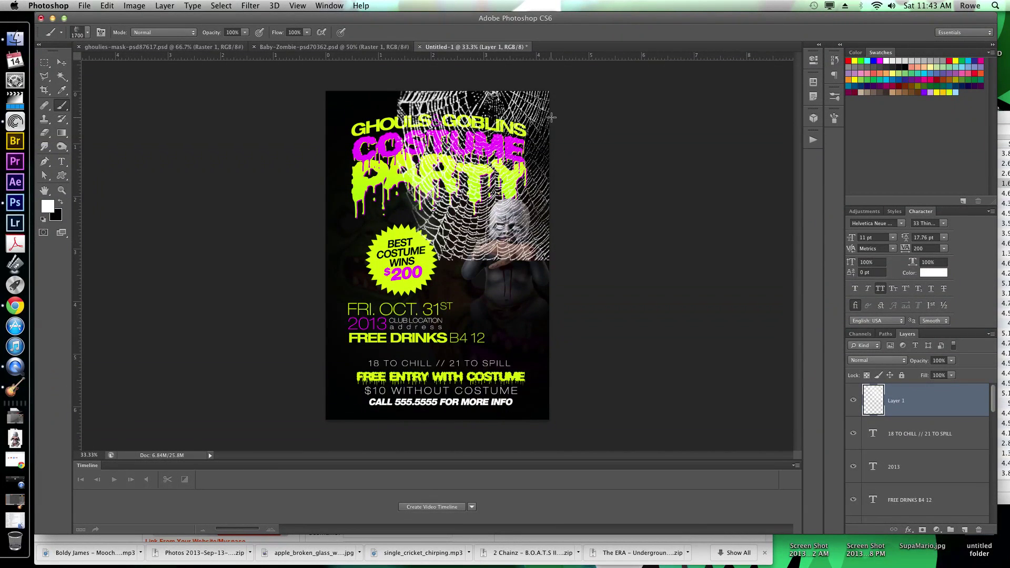
key("super+z")
Step: Stamp a white spider web over the middle of the flyer and scale it up to cover the whole page
left_click(435, 258)
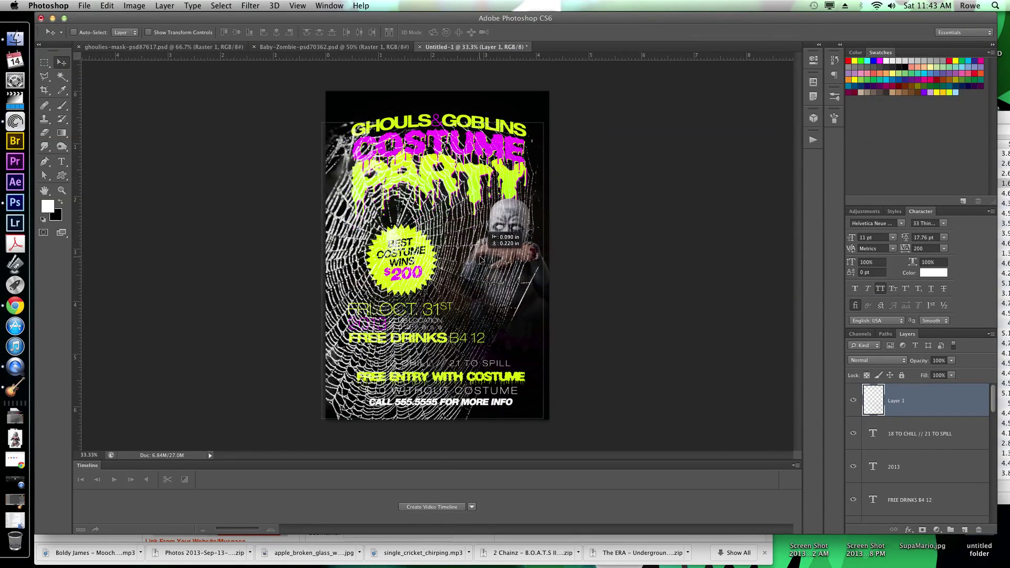
key("super+t")
left_click_drag(544, 125, 576, 83)
key("Return")
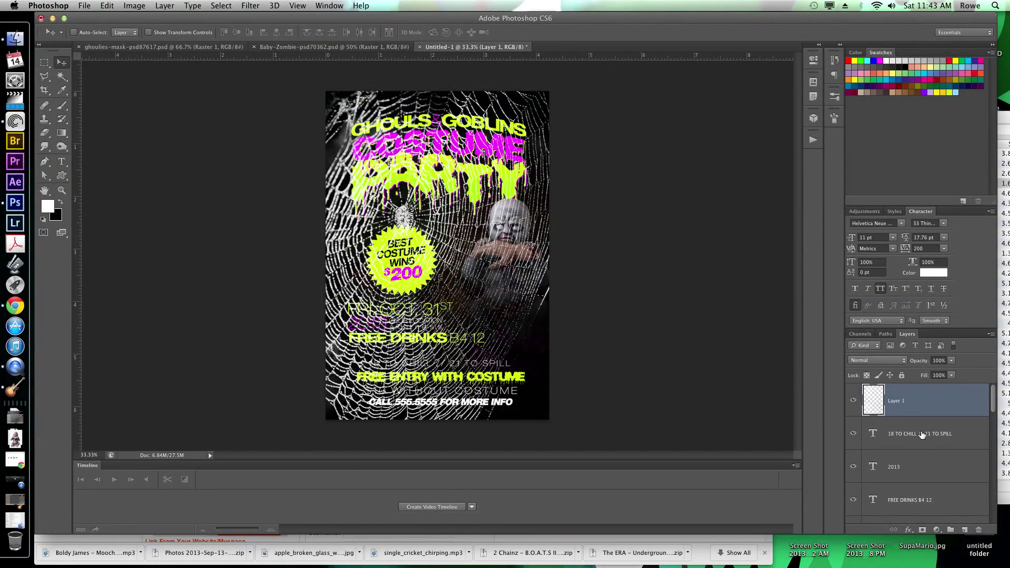
Step: Set the spider web layer's blend mode to Overlay
left_click(899, 361)
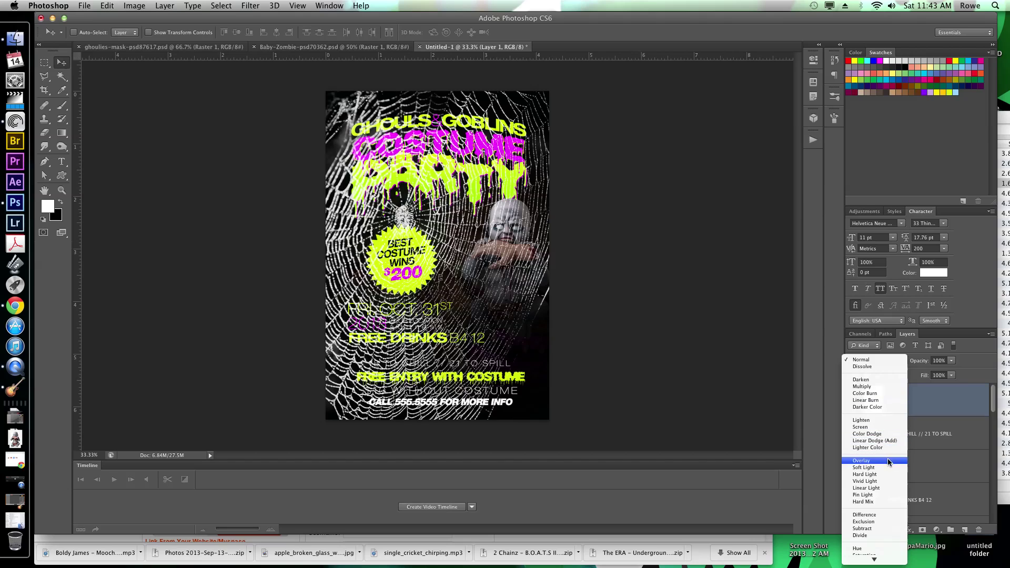
key("Escape")
key("shift+alt+o")
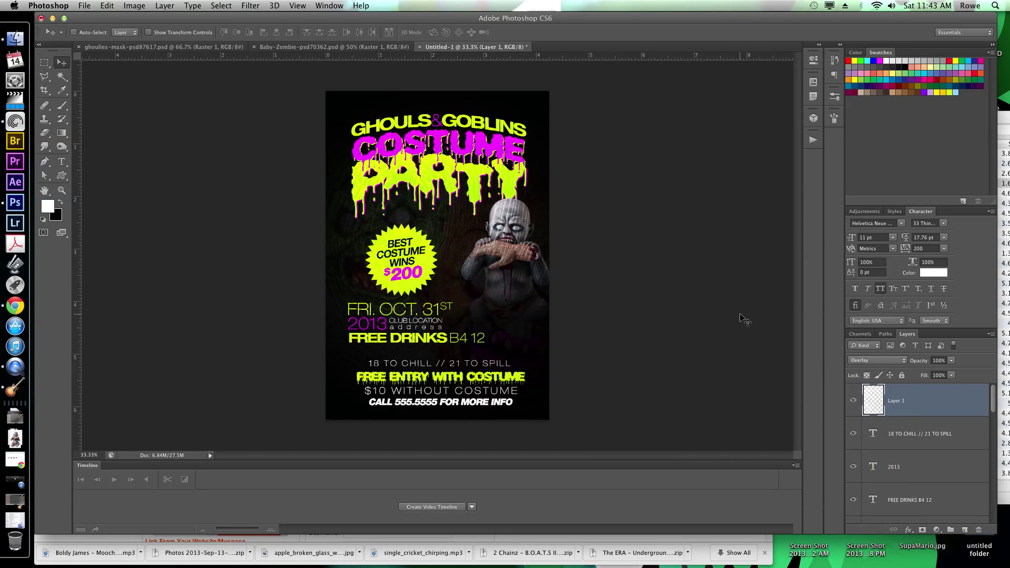
Step: Move the spider web layer down the stack so it sits between Raster 1 and the black background Layer 0
key("super+shift+bracketleft")
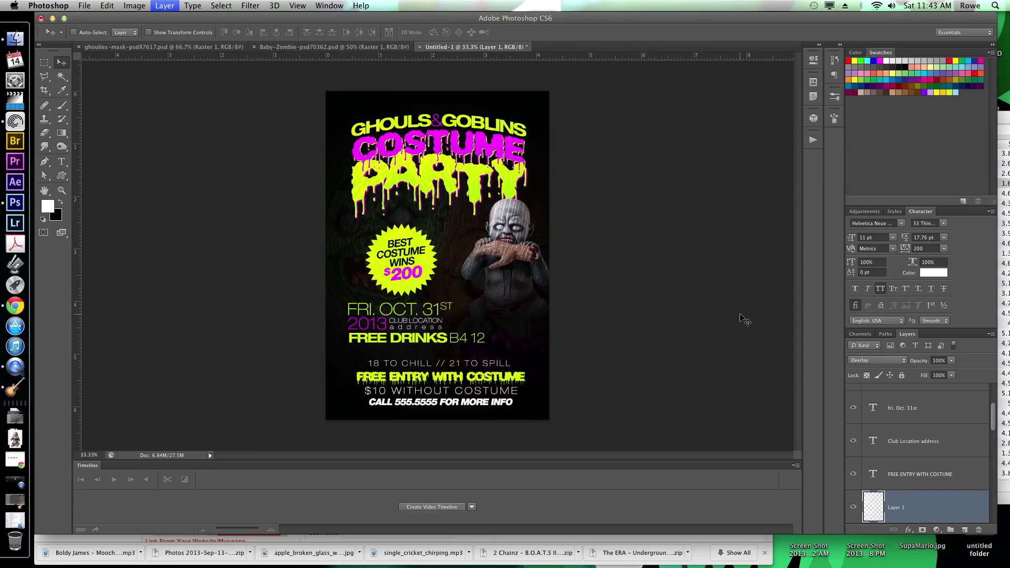
key("super+bracketleft")
key("super+bracketleft")
key("super+bracketleft")
key("super+bracketleft")
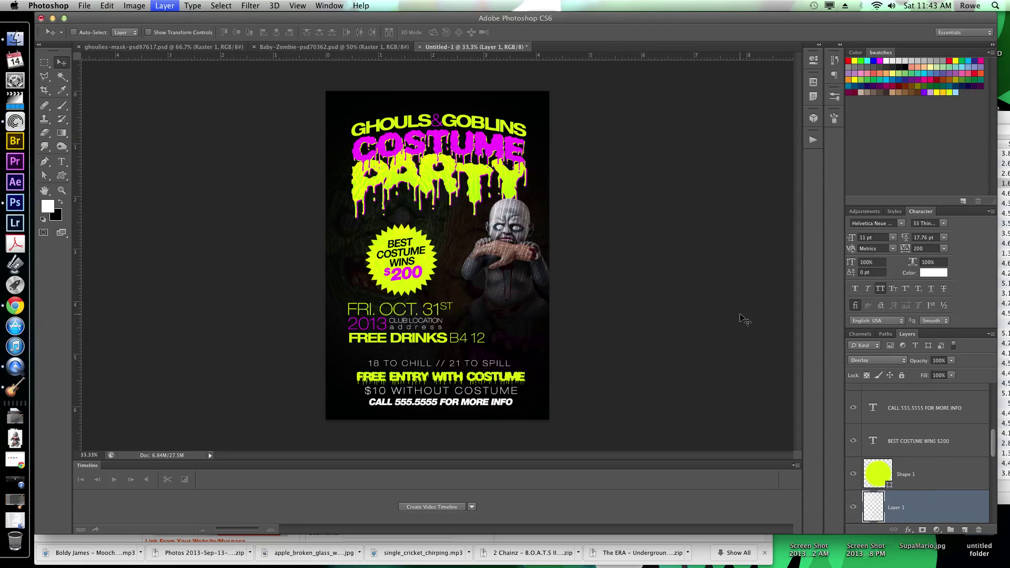
key("super+bracketleft")
key("super+bracketleft")
key("super+bracketleft")
key("super+bracketleft")
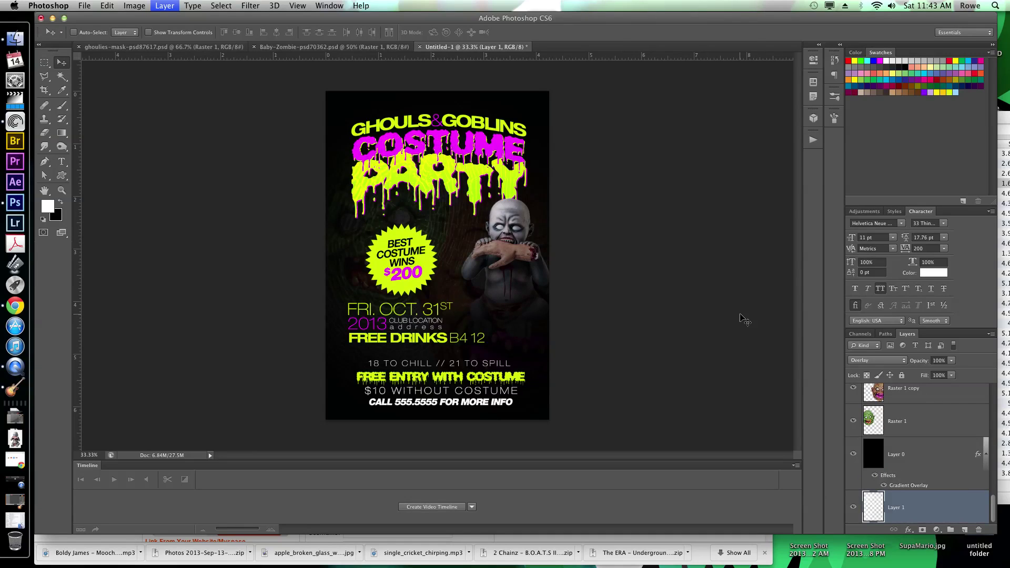
key("super+bracketleft")
key("super+bracketleft")
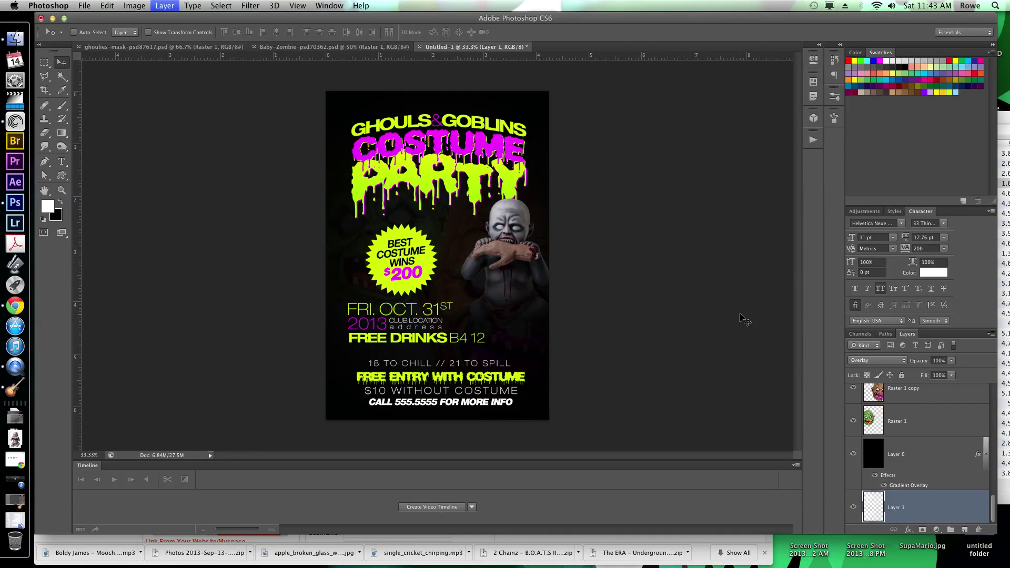
key("super+bracketright")
key("super+bracketleft")
key("super+bracketright")
key("super+bracketright")
key("super+bracketleft")
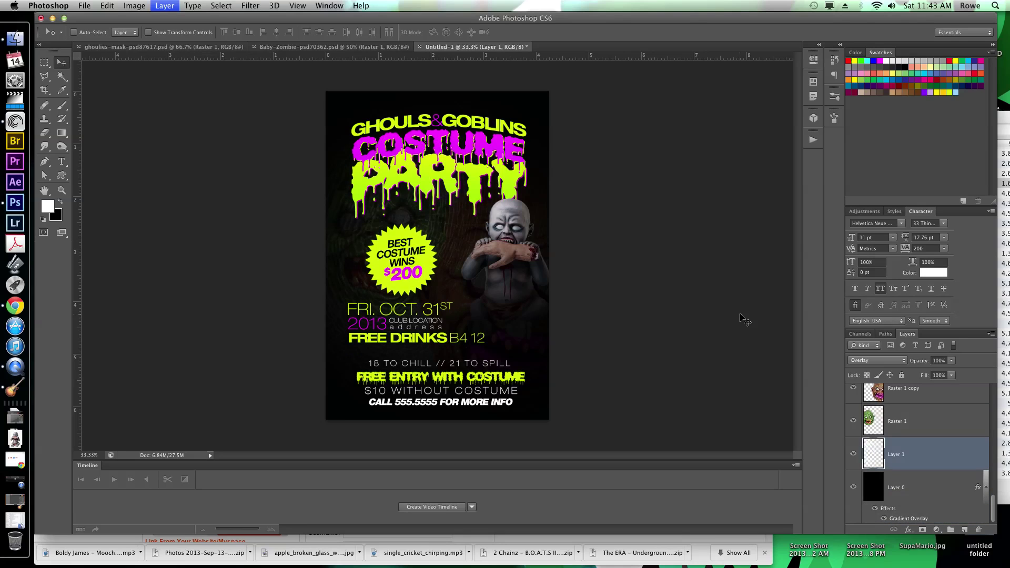
Step: Try the spider web layer in Normal blend mode at 10% opacity
key("super+bracketleft")
key("super+bracketright")
left_click(862, 360)
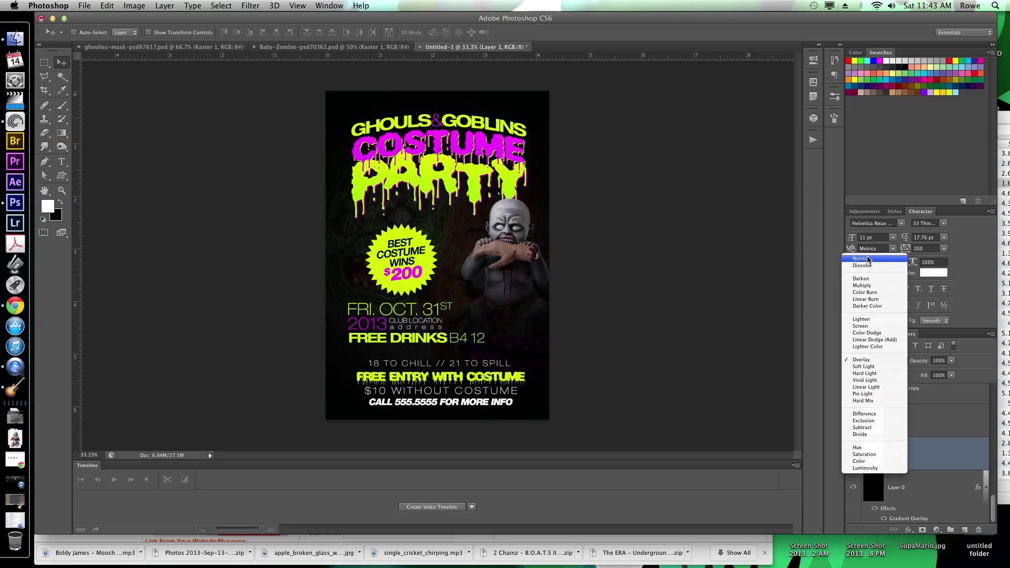
key("Return")
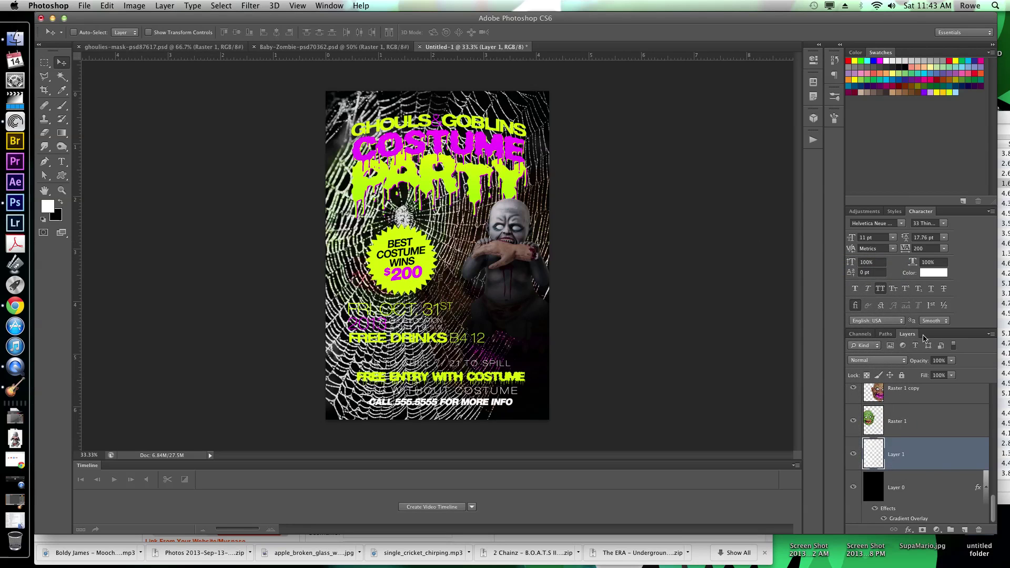
left_click(939, 360)
type("10")
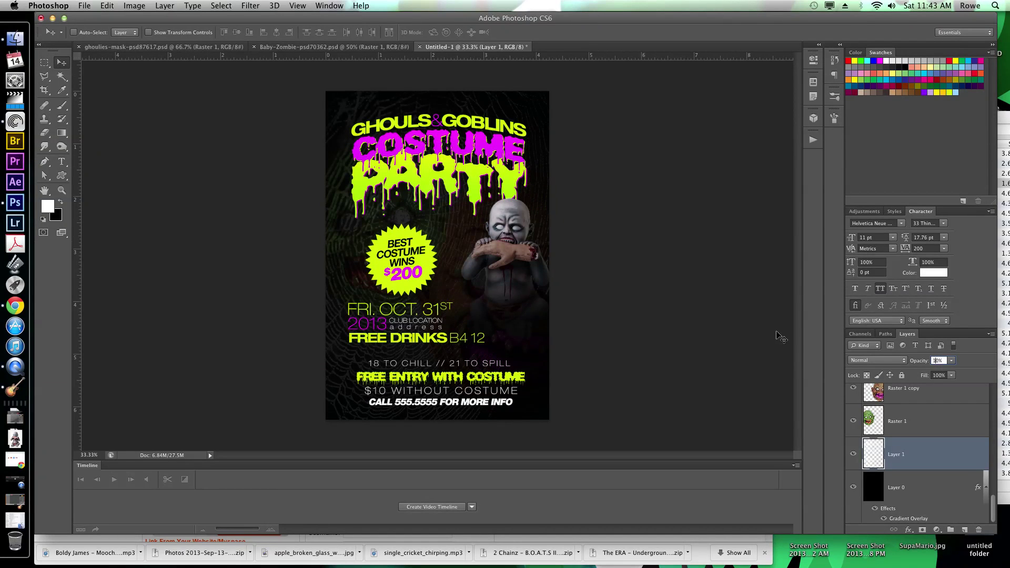
Step: Set the spider web layer to Overlay blend mode at 44% opacity
left_click(889, 360)
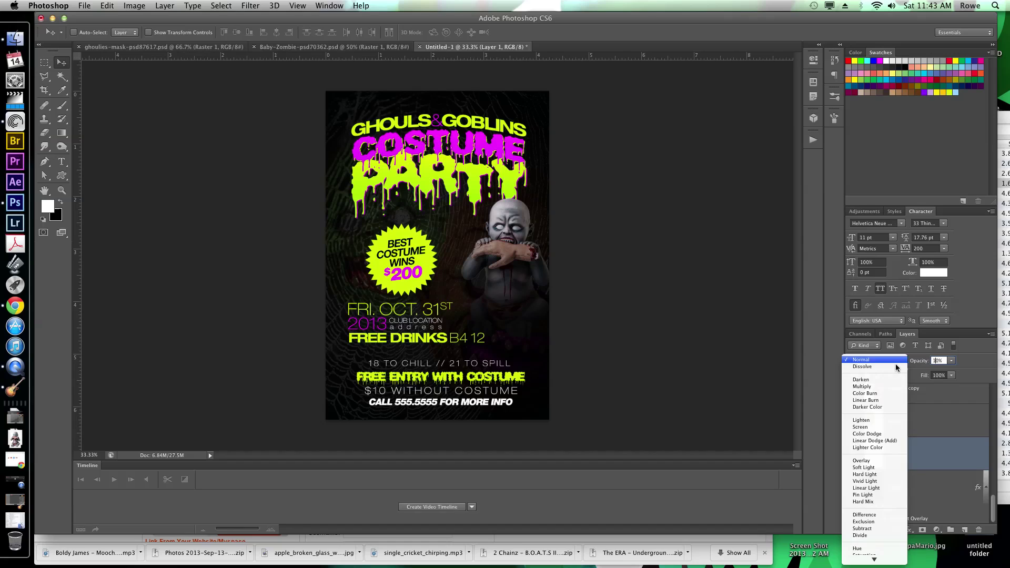
left_click(875, 463)
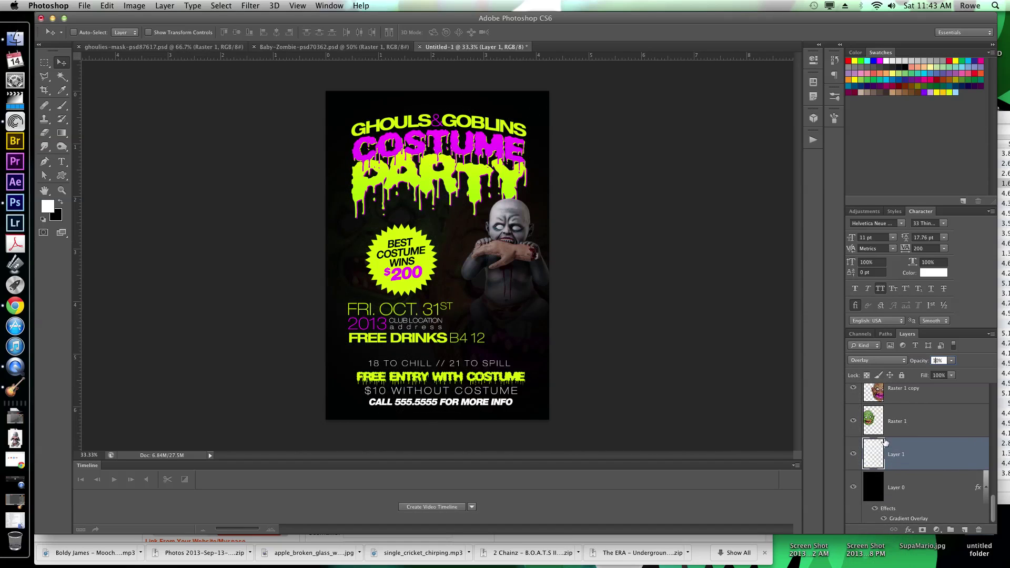
left_click_drag(919, 360, 924, 361)
Step: Add a new empty layer above the 18 TO CHILL // 21 TO SPILL text layer
scroll(933, 449, "up", 10)
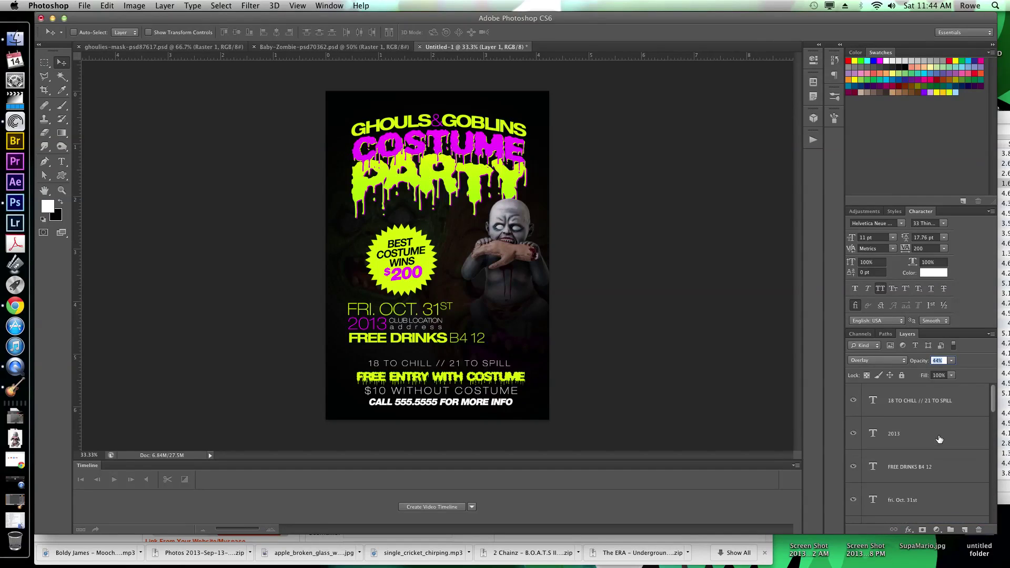
left_click(958, 407)
left_click(965, 529)
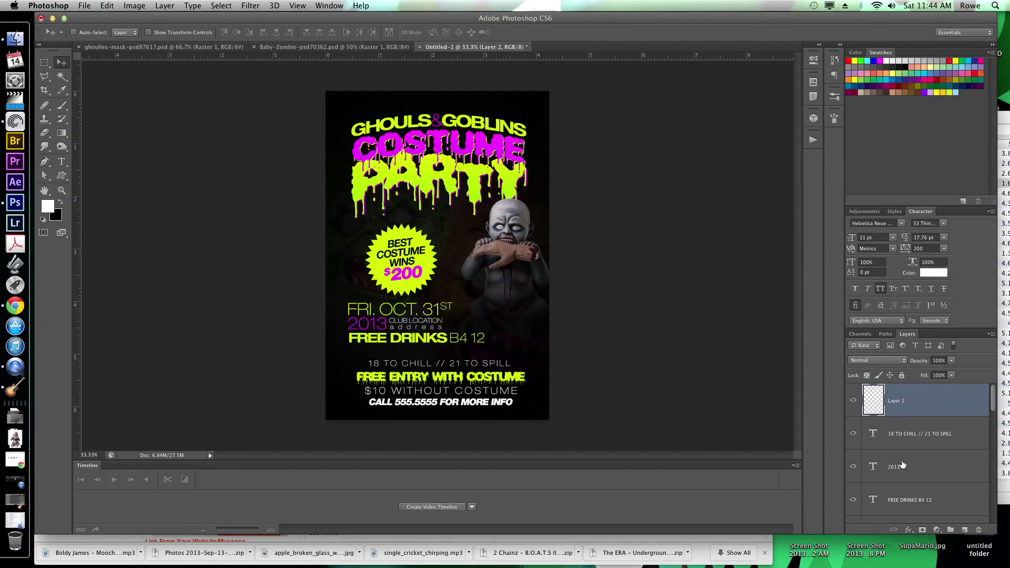
Step: Try stamping the 351 px spider web brush in the flyer's upper-left and upper-right corners
key("b")
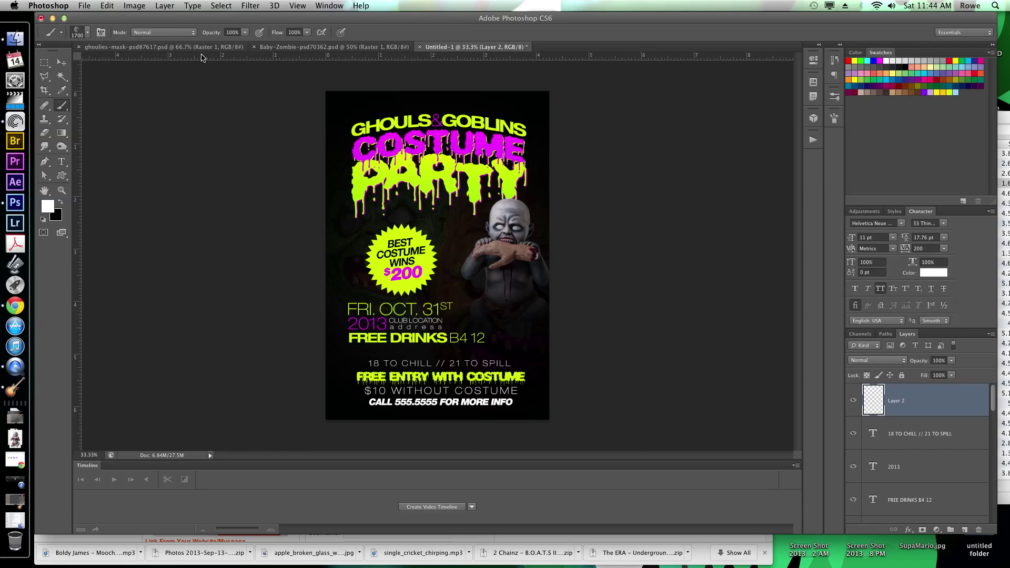
left_click(86, 33)
scroll(100, 136, "up", 5)
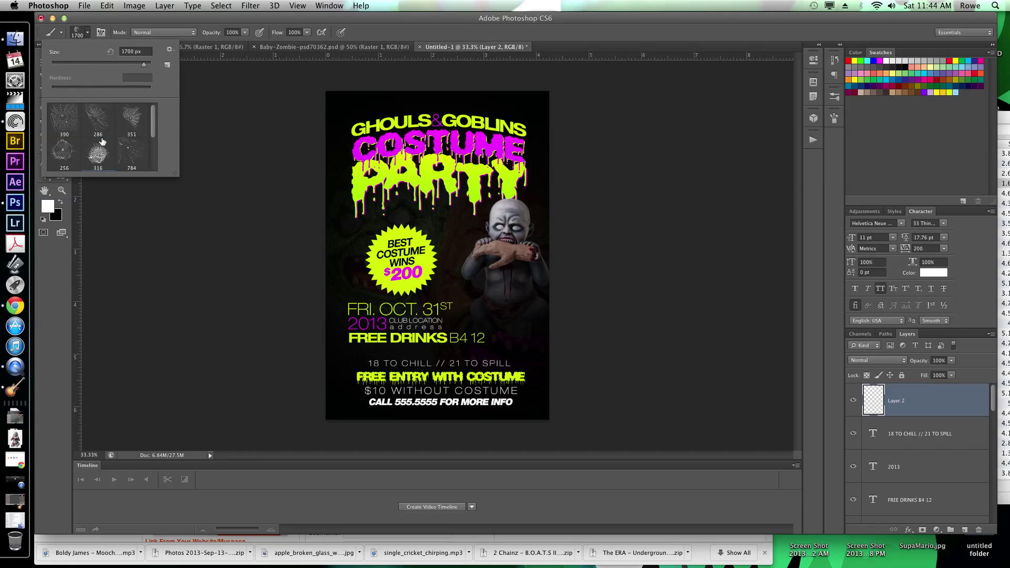
left_click(132, 119)
left_click(342, 110)
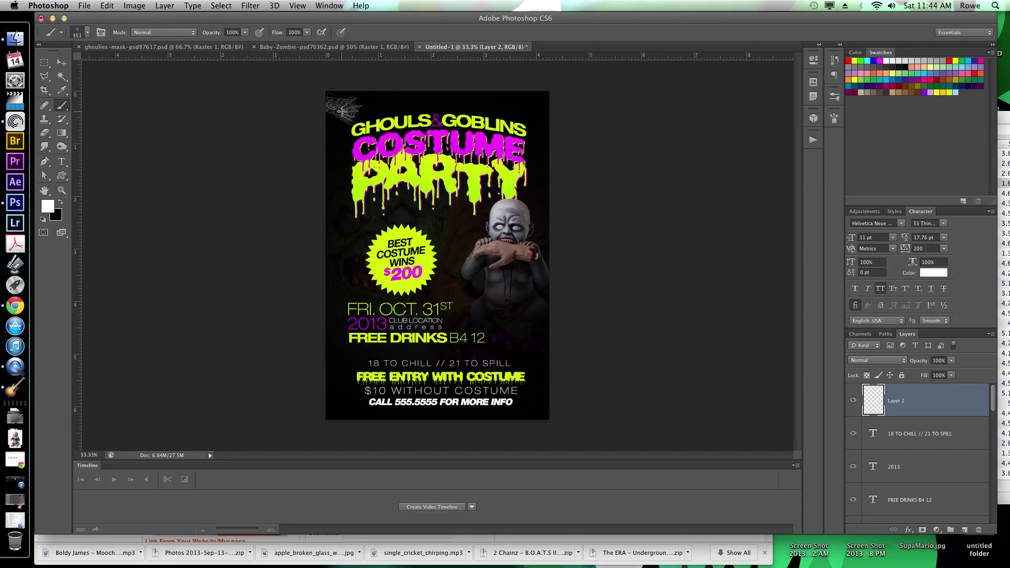
key("super+z")
left_click(530, 113)
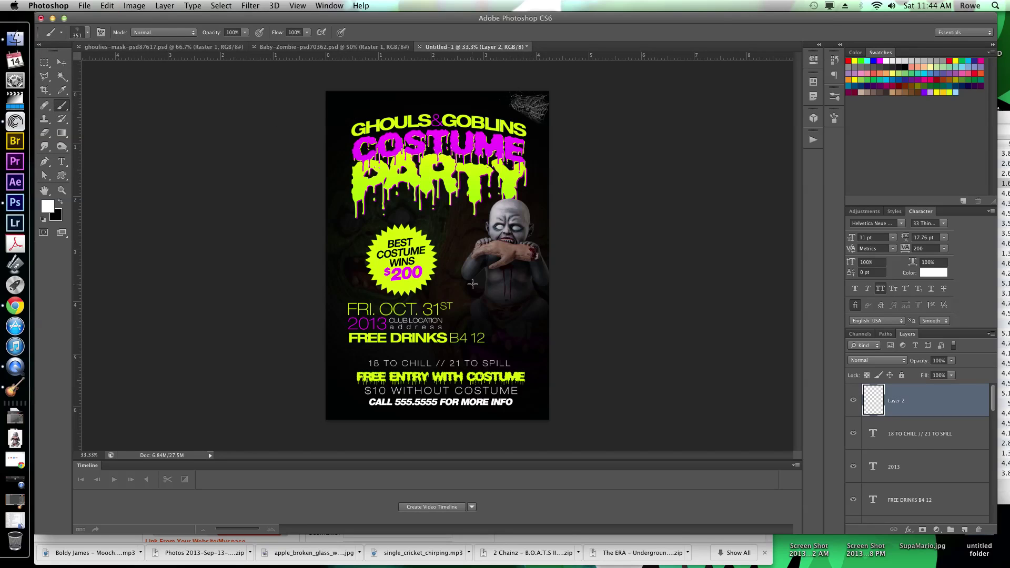
key("super+z")
left_click(545, 95)
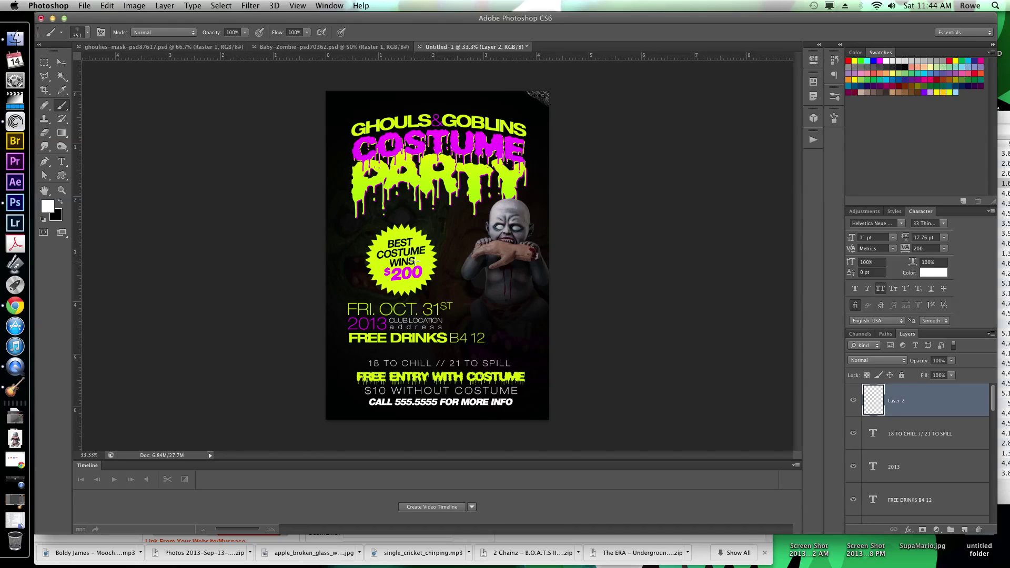
key("super+z")
Step: Stamp white spider webs along the flyer's left edge, starting at its upper-left corner, with the 784 px web brush
left_click(86, 33)
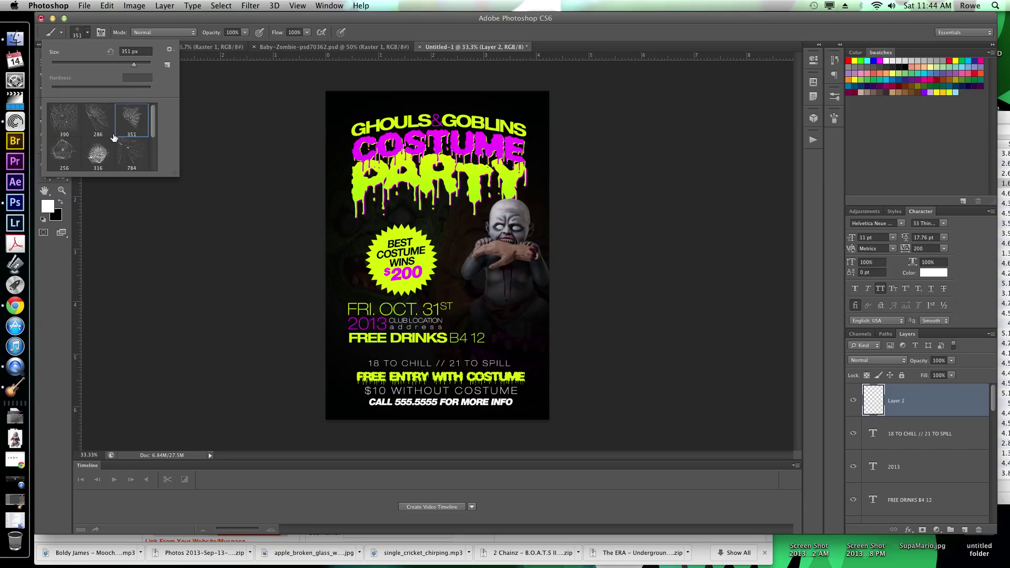
scroll(72, 154, "down", 2)
left_click(131, 124)
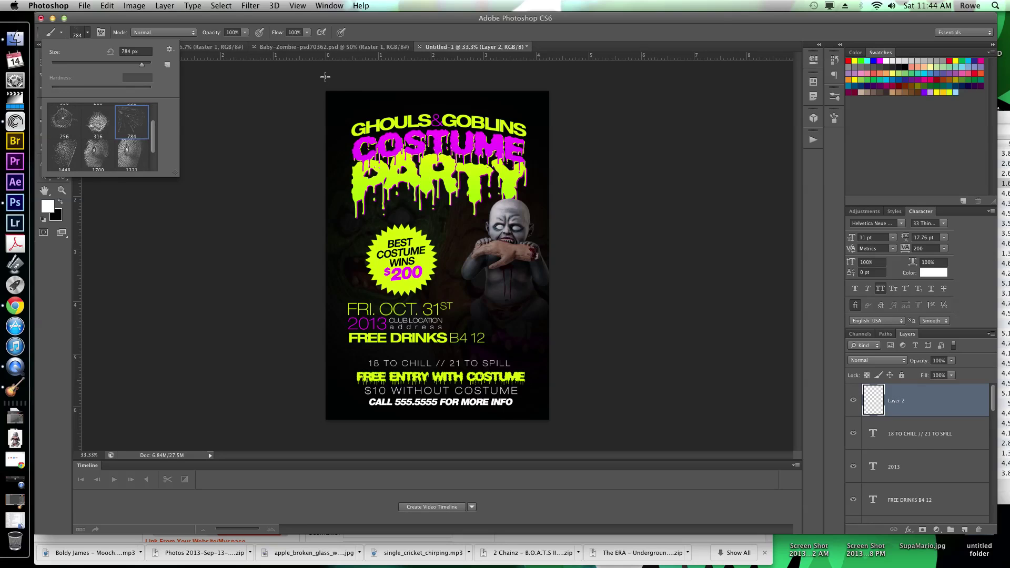
left_click(335, 94)
left_click(335, 95)
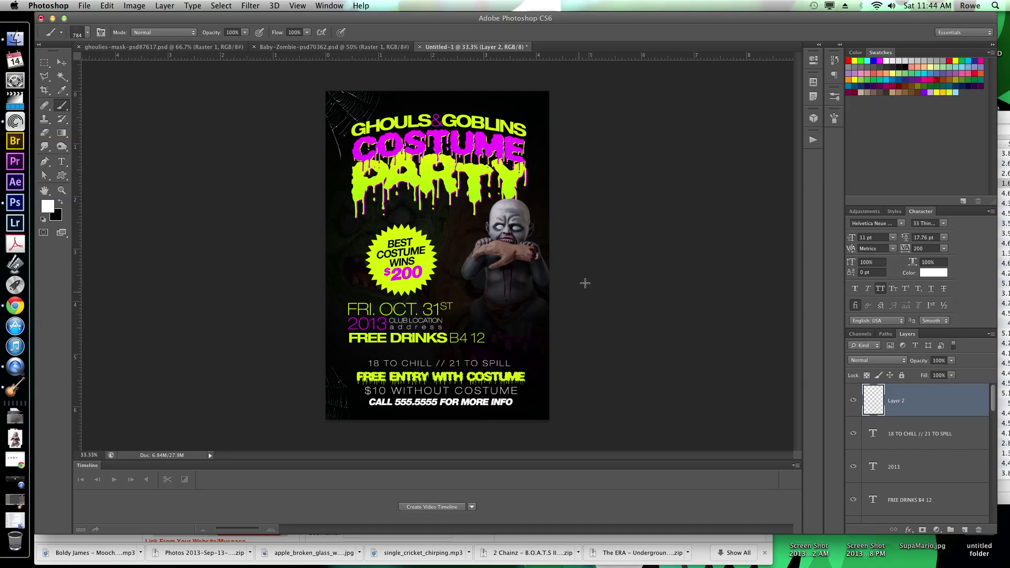
Step: Try stamping the same 784 px spider web at the flyer's right edge and lower-right corner
left_click(568, 188)
key("super+z")
left_click(554, 436)
key("super+z")
key("v")
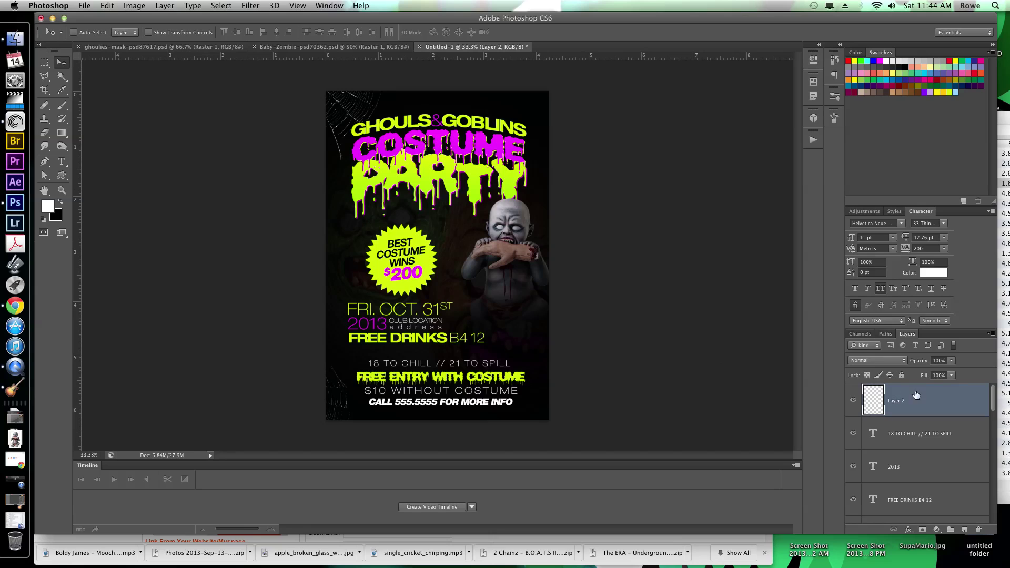
Step: Replace the loaded brush set with Blood 2.abr from the Photoshop Brushes folder
left_click(62, 109)
left_click(87, 35)
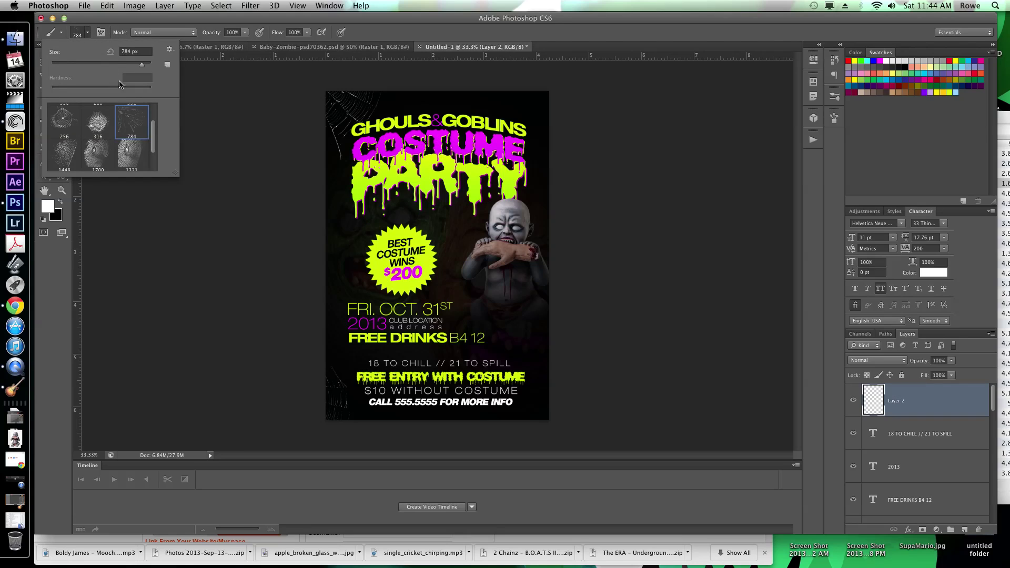
left_click(166, 50)
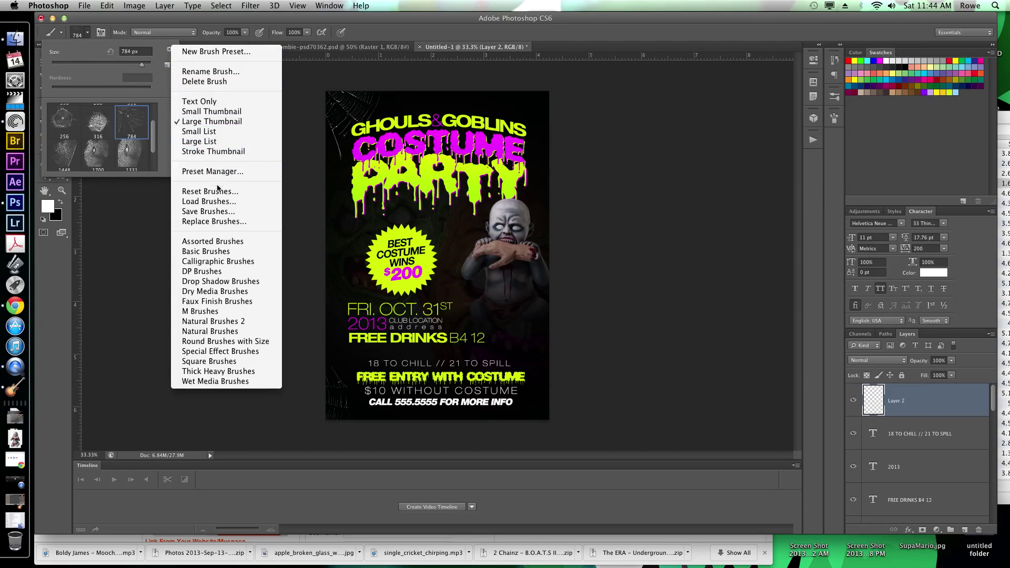
left_click(216, 221)
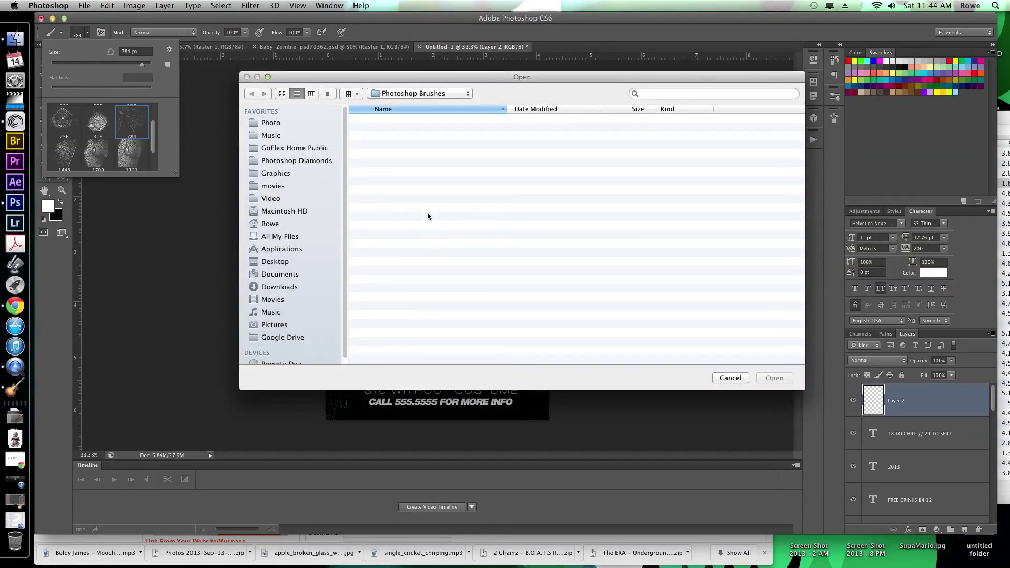
scroll(431, 212, "down", 15)
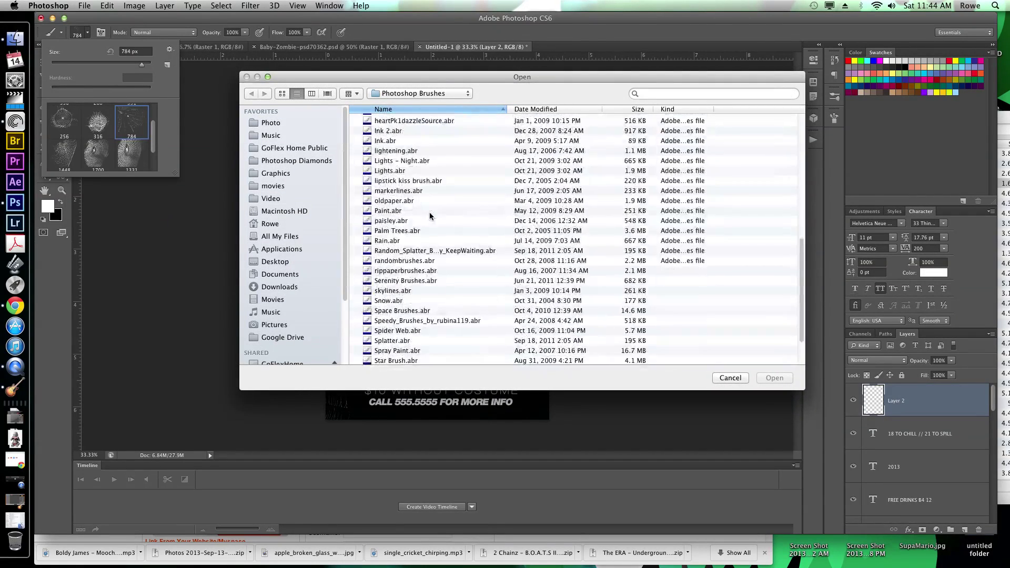
scroll(429, 210, "up", 15)
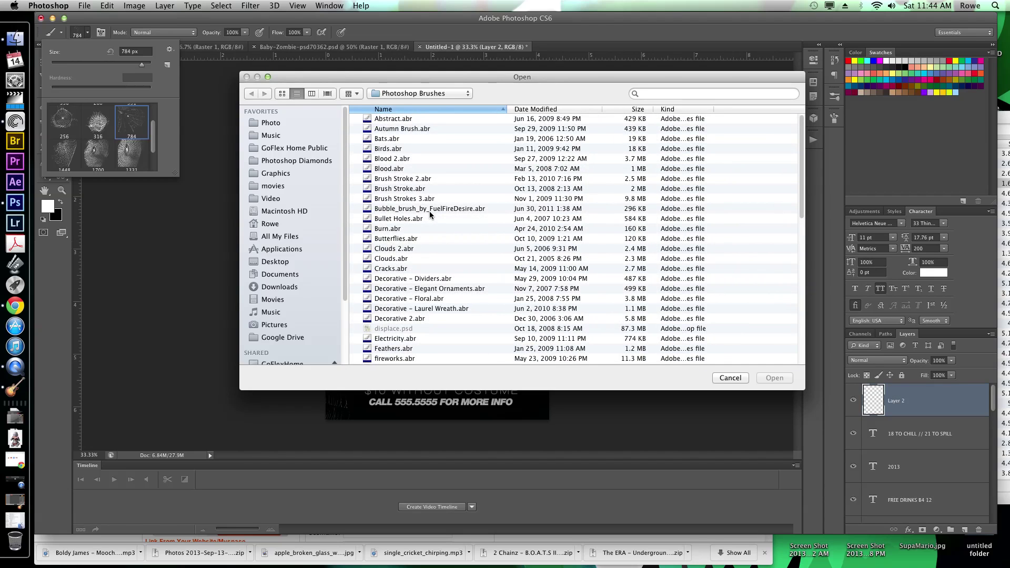
left_click(398, 199)
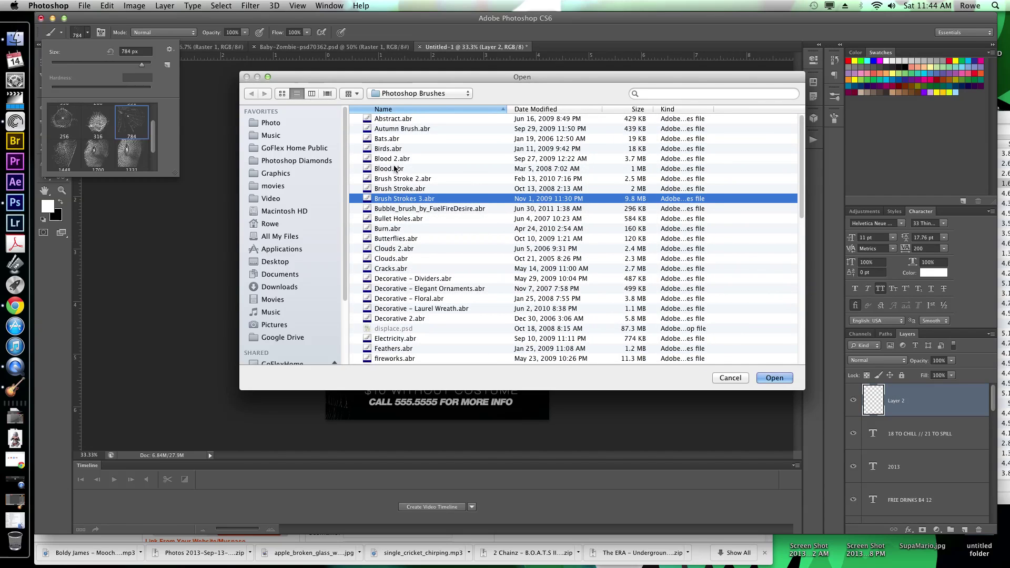
left_click(395, 168)
double_click(393, 158)
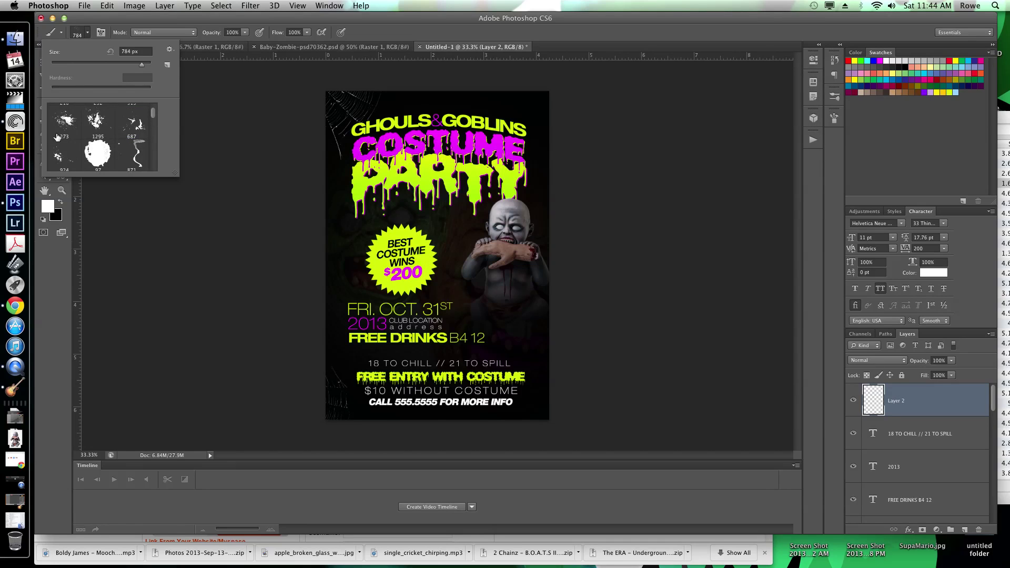
Step: Choose the 871 px dripping blood brush and set the foreground colour to dark red 7b0000
left_click(100, 154)
left_click(49, 206)
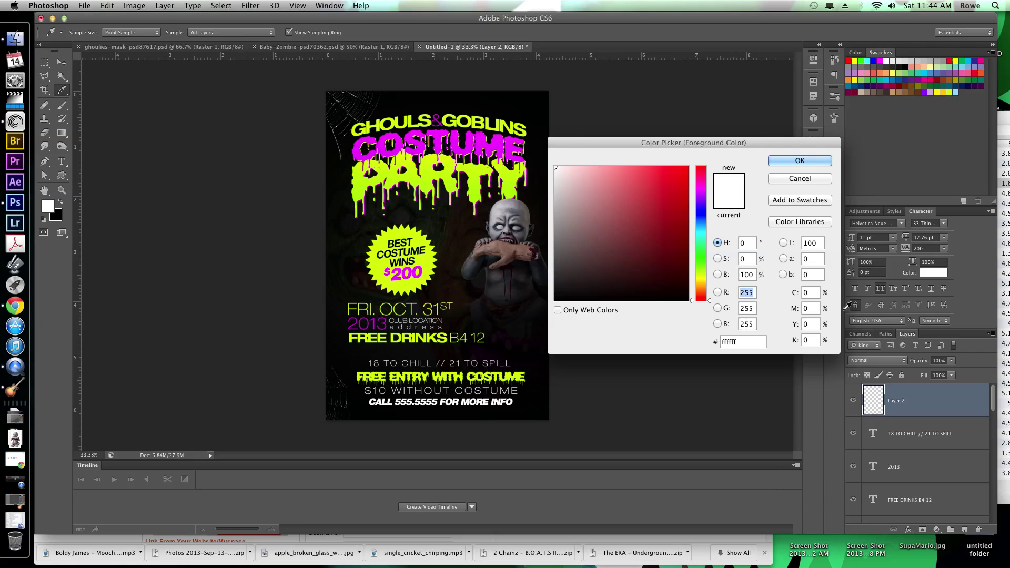
left_click_drag(660, 225, 687, 238)
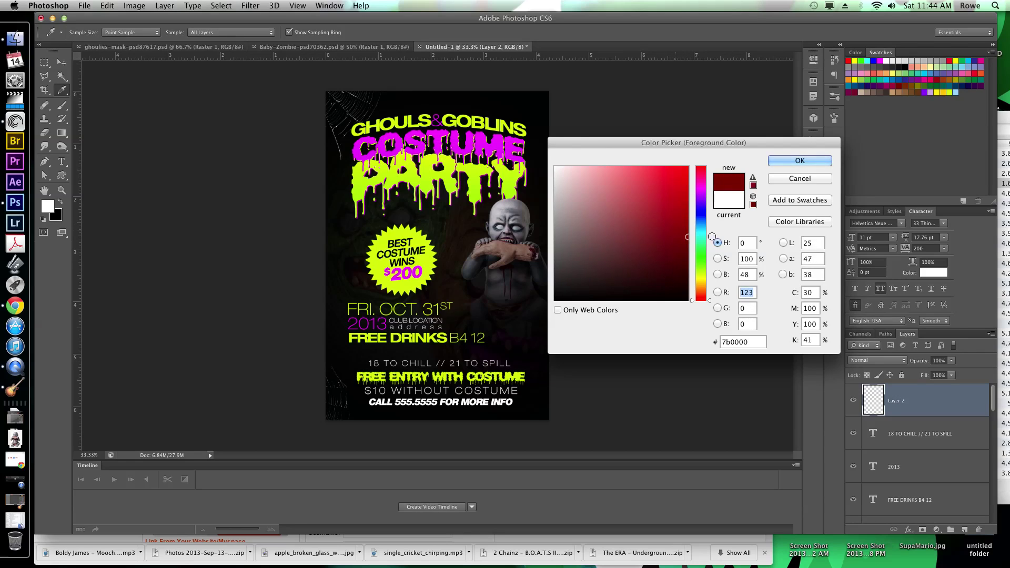
left_click(800, 161)
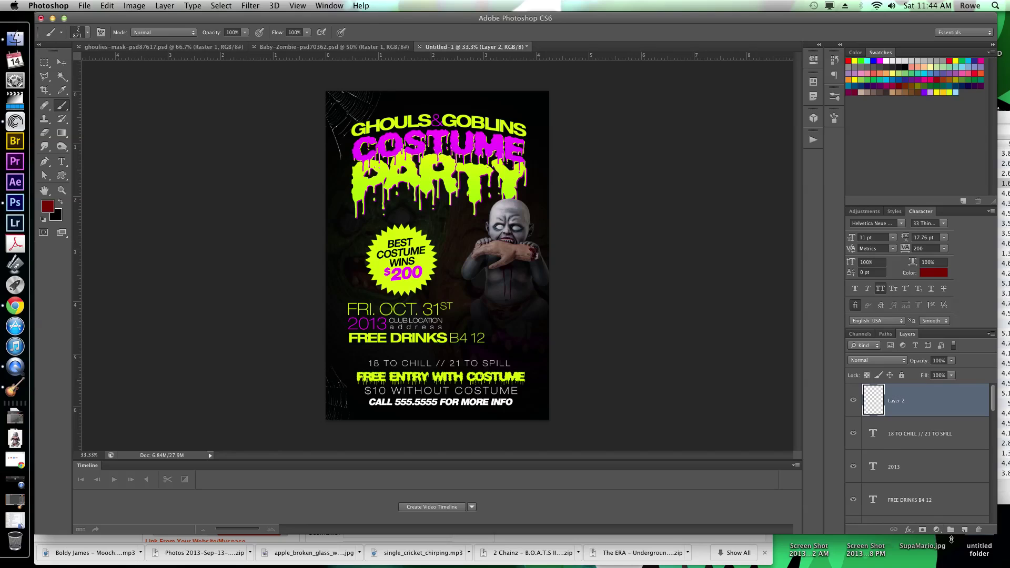
Step: Stamp a dark red blood drip on a new layer and move it up into the flyer's upper-left corner
left_click(962, 529)
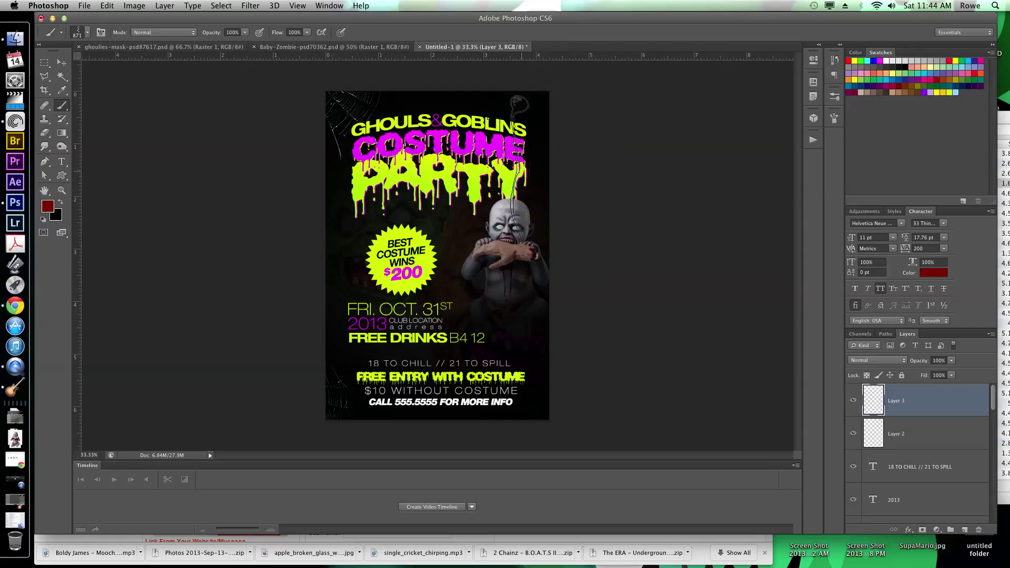
left_click(338, 247)
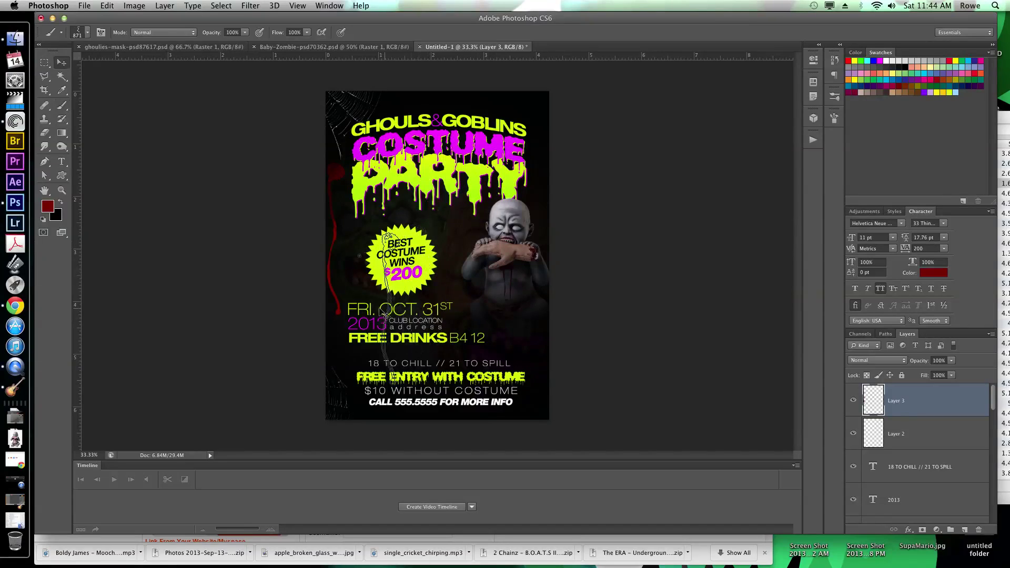
key("v")
mouse_move(375, 298)
left_mouse_down()
mouse_move(406, 239)
mouse_move(381, 229)
left_mouse_up()
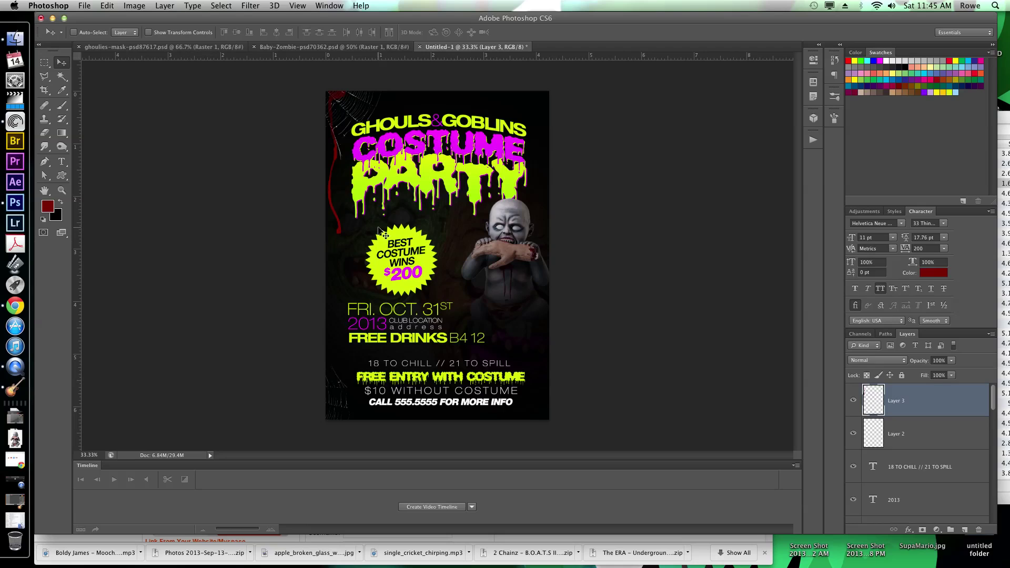
Step: Try placing a duplicate of the blood drip on the right side of the flyer, over the zombie baby
key("ctrl+j")
left_click_drag(345, 205, 519, 207)
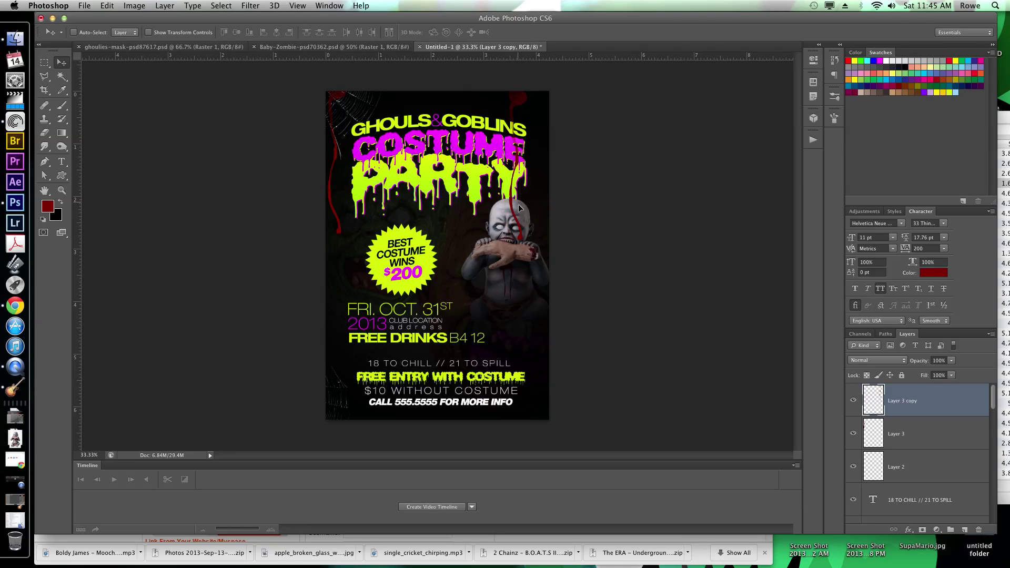
key("ctrl+z")
key("ctrl+alt+z")
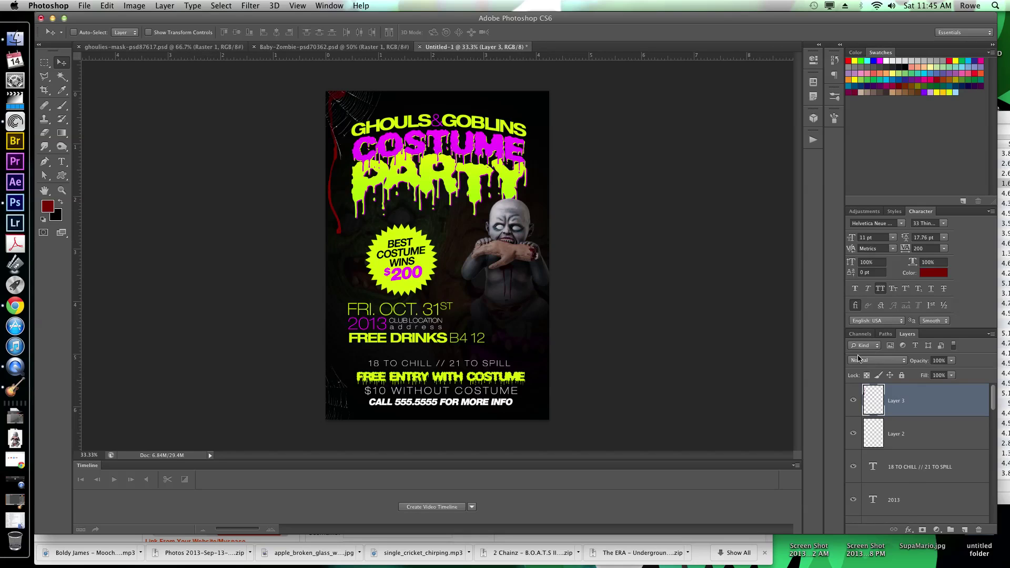
Step: Try the Multiply blend mode on the blood drip layer and return it to Normal
left_click(858, 360)
left_click(863, 389)
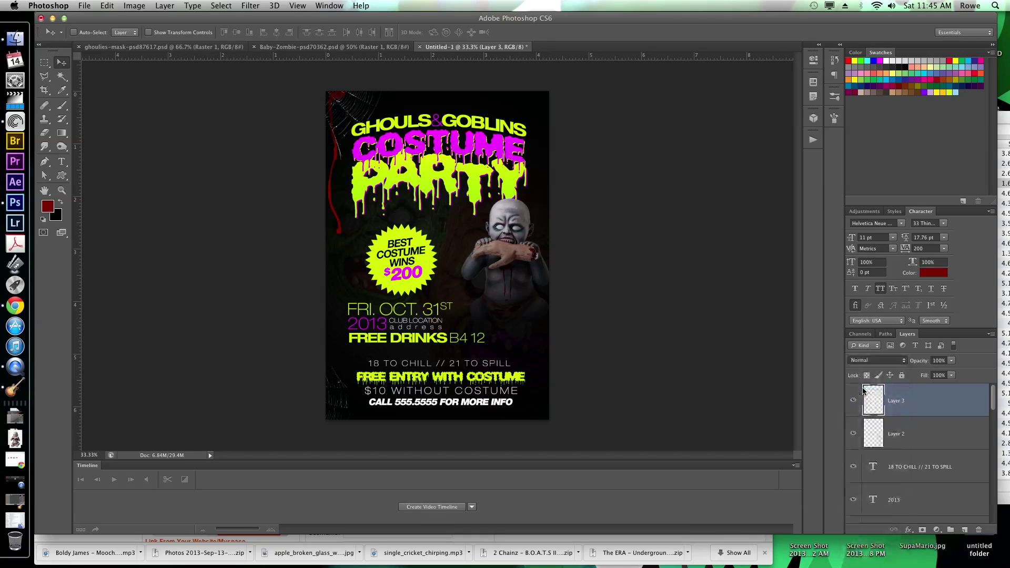
left_click(865, 360)
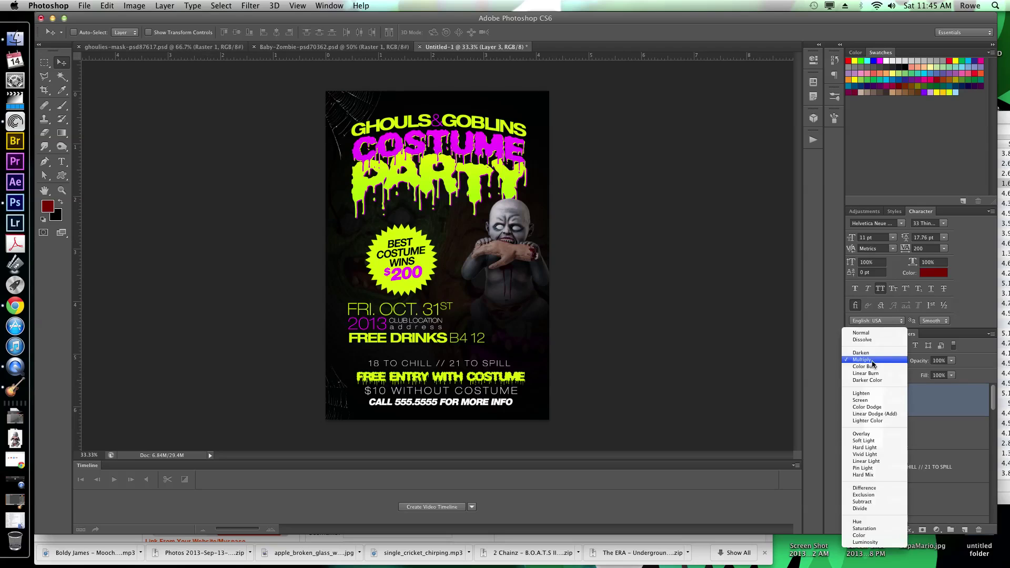
left_click(862, 333)
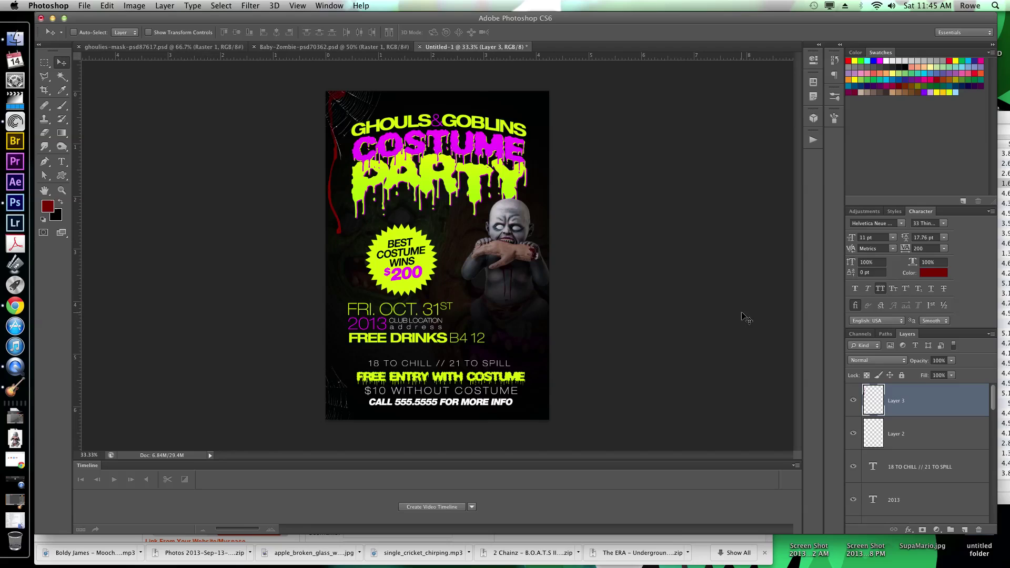
Step: On a new layer, append the default brushes to the current brush set and choose the soft round brush
left_click(966, 530)
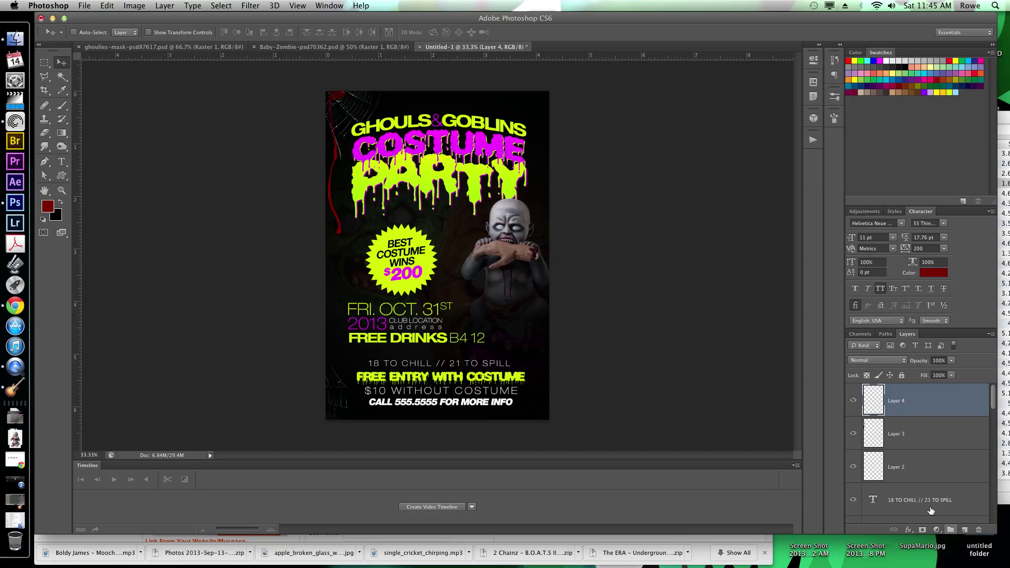
left_click(65, 103)
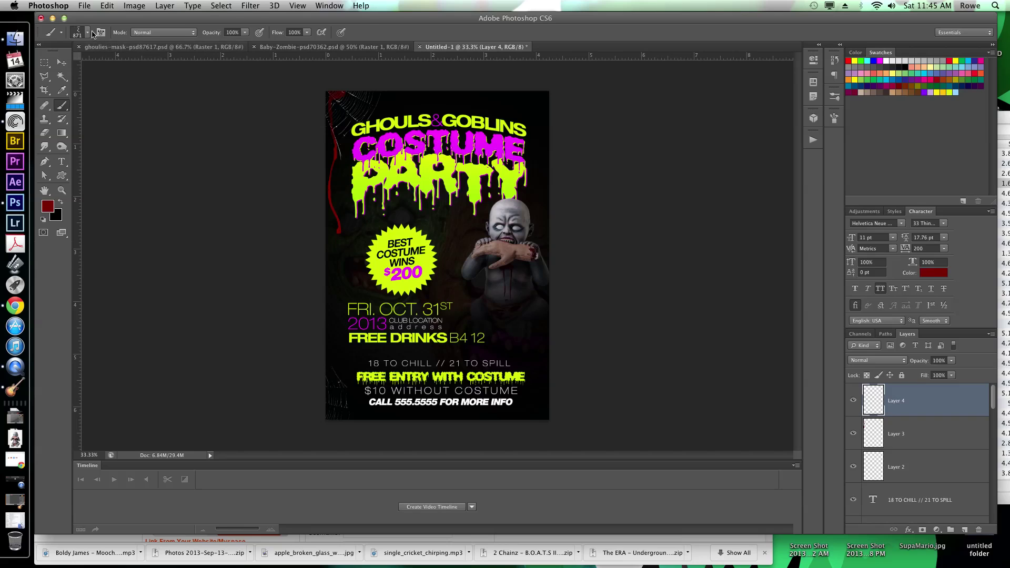
left_click(88, 33)
left_click(169, 51)
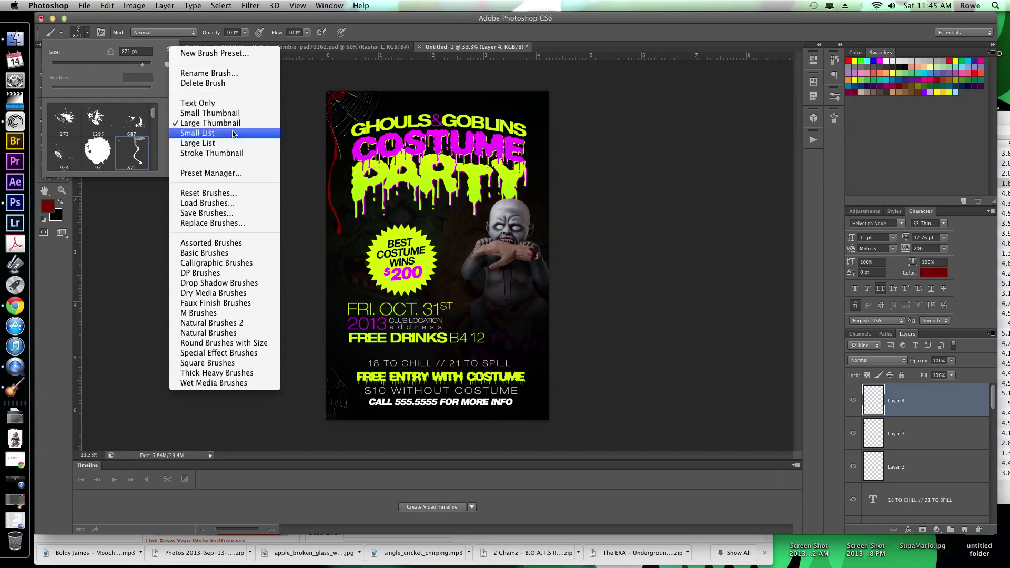
left_click(197, 193)
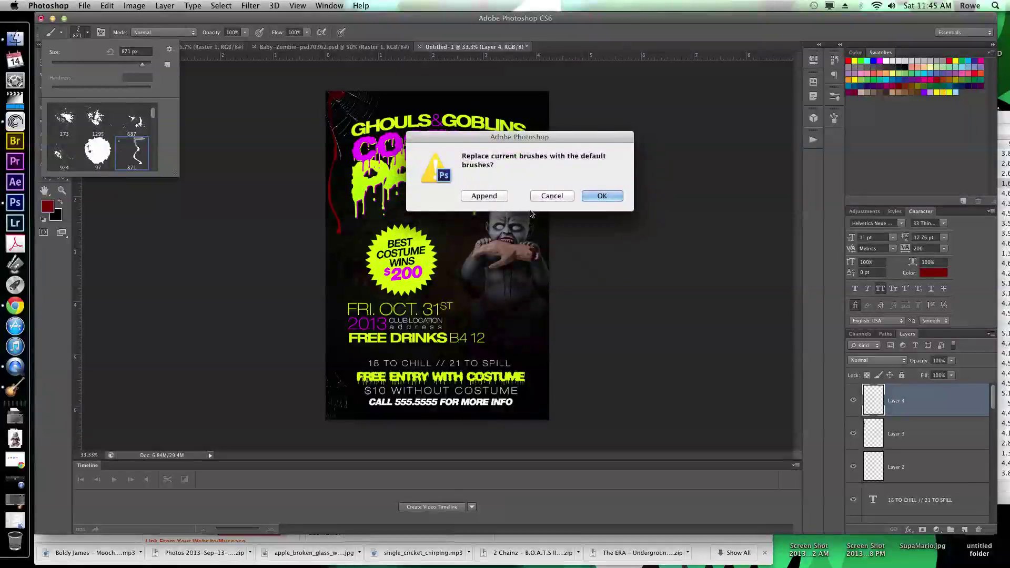
left_click(490, 197)
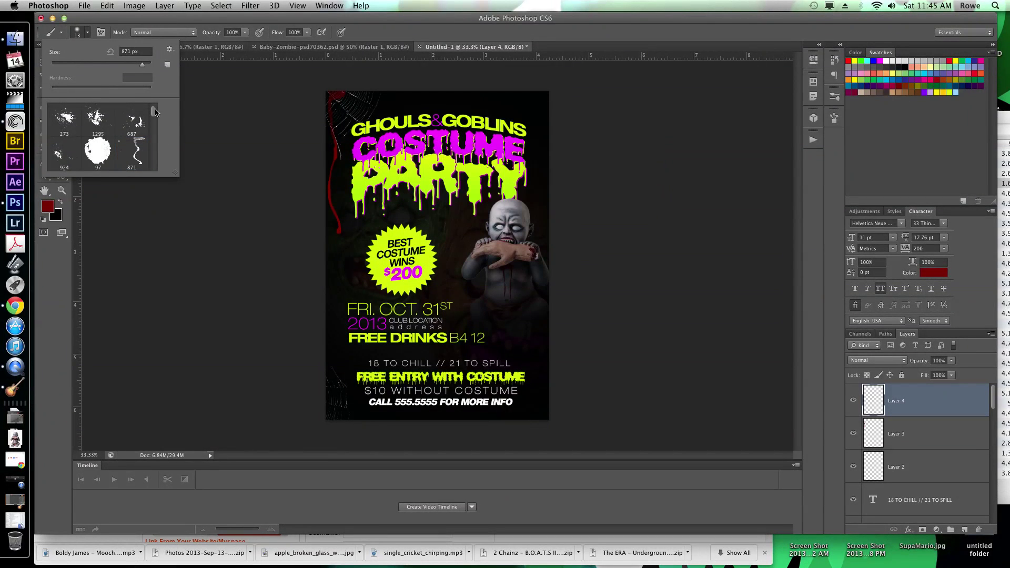
mouse_move(156, 111)
left_mouse_down()
mouse_move(154, 168)
mouse_move(153, 136)
left_mouse_up()
left_click(98, 118)
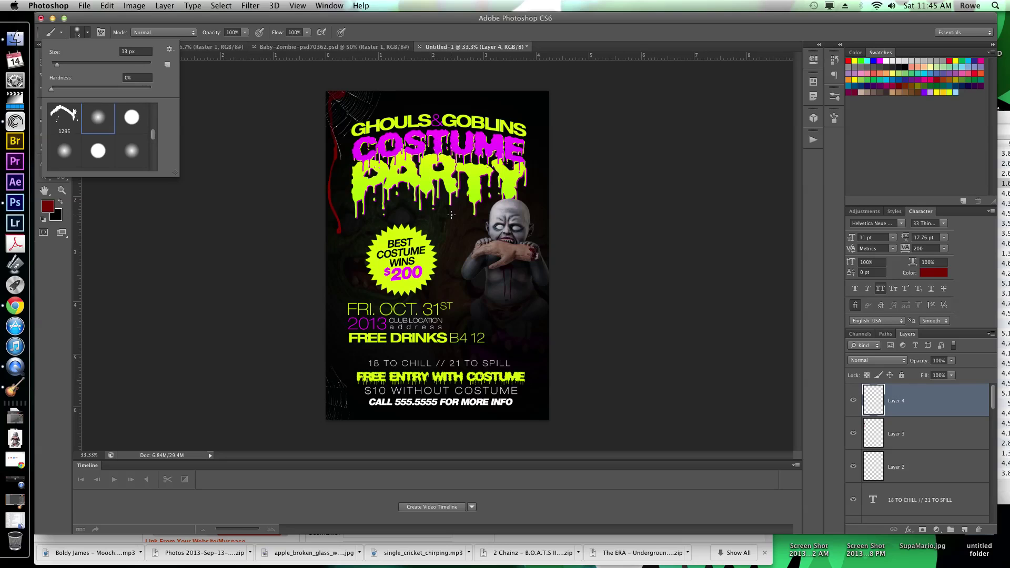
Step: Set the soft round brush size to 500 px for painting on the new empty layer
left_click(450, 190)
right_click(451, 190)
left_click_drag(467, 214, 530, 215)
left_click(553, 215)
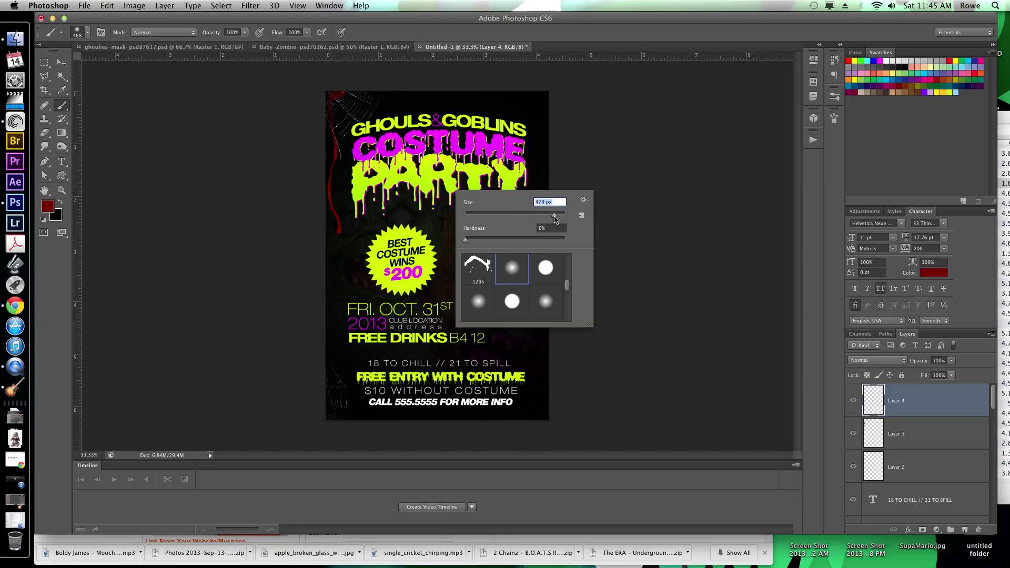
left_click_drag(555, 217, 558, 217)
left_click(909, 404)
left_click(853, 401)
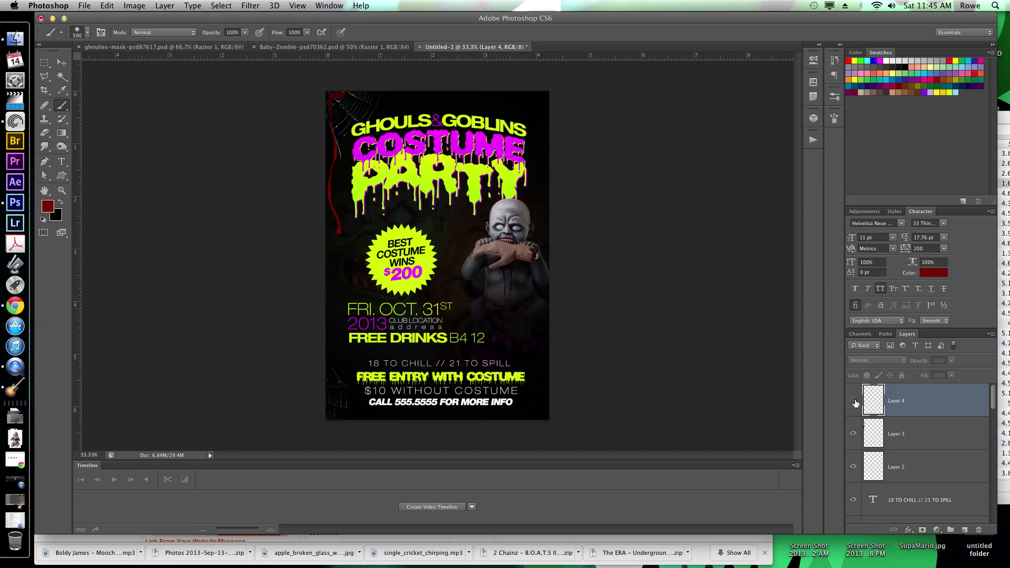
left_click(855, 403)
Step: Stamp a soft caff00 green glow over the centre of the COSTUME title and set its layer's blend mode to Screen
left_click(48, 205)
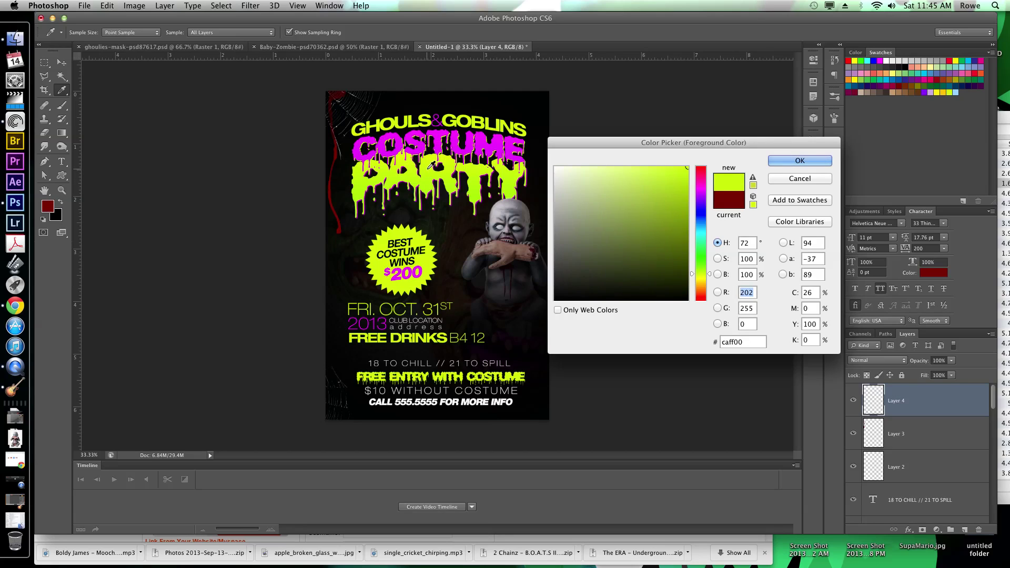
key("Return")
key("b")
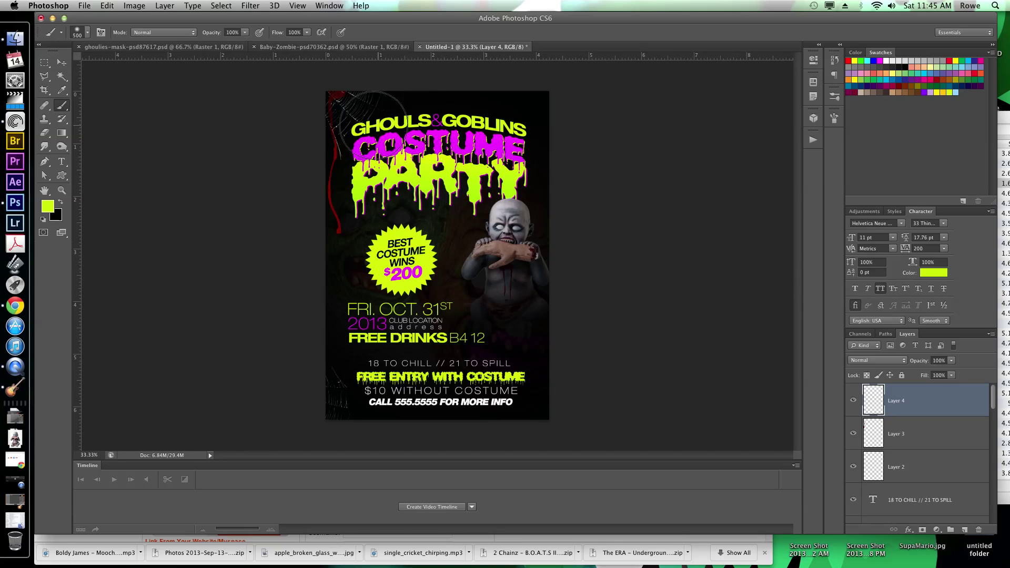
left_click(435, 149)
key("v")
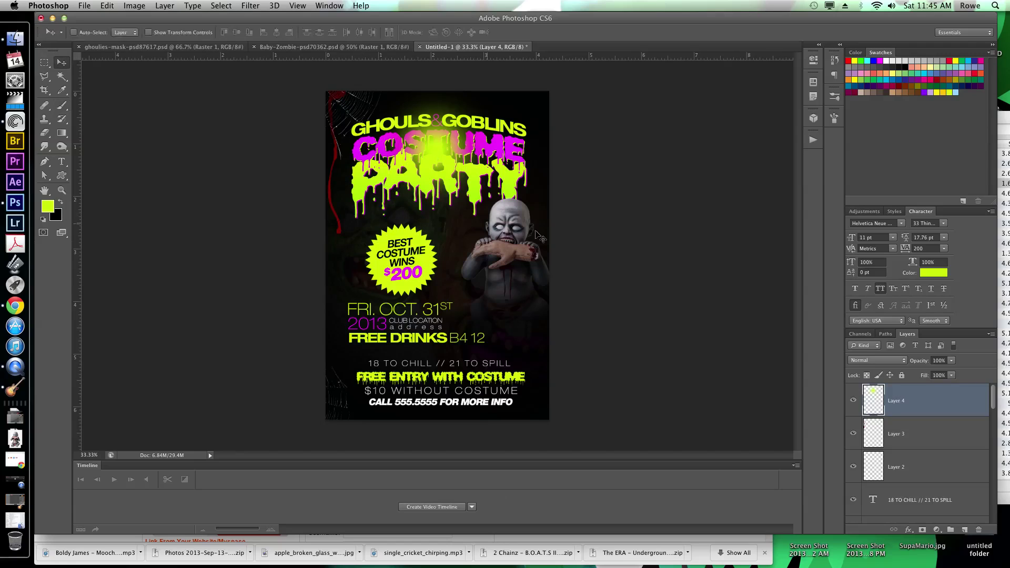
left_click(899, 361)
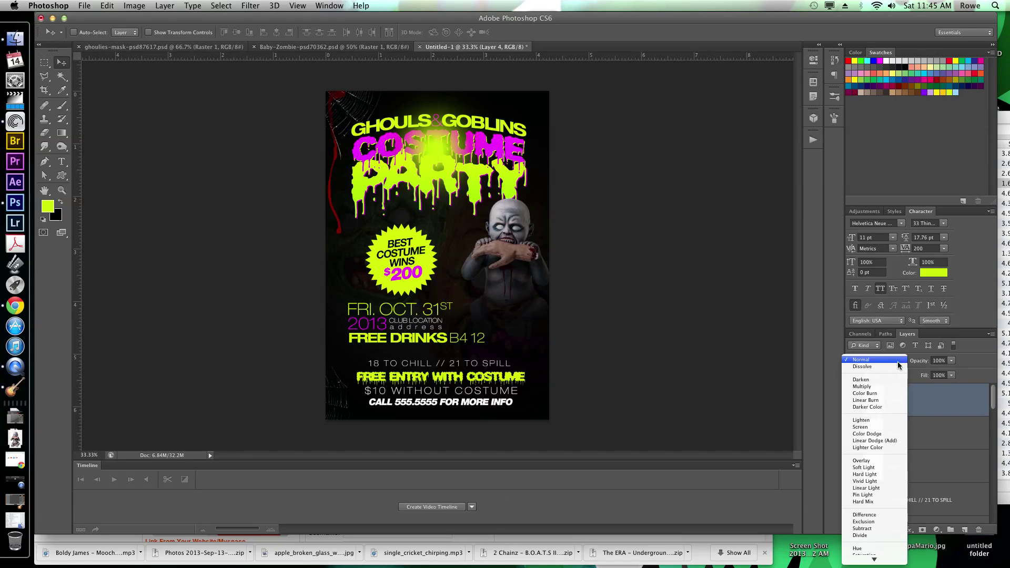
left_click(887, 425)
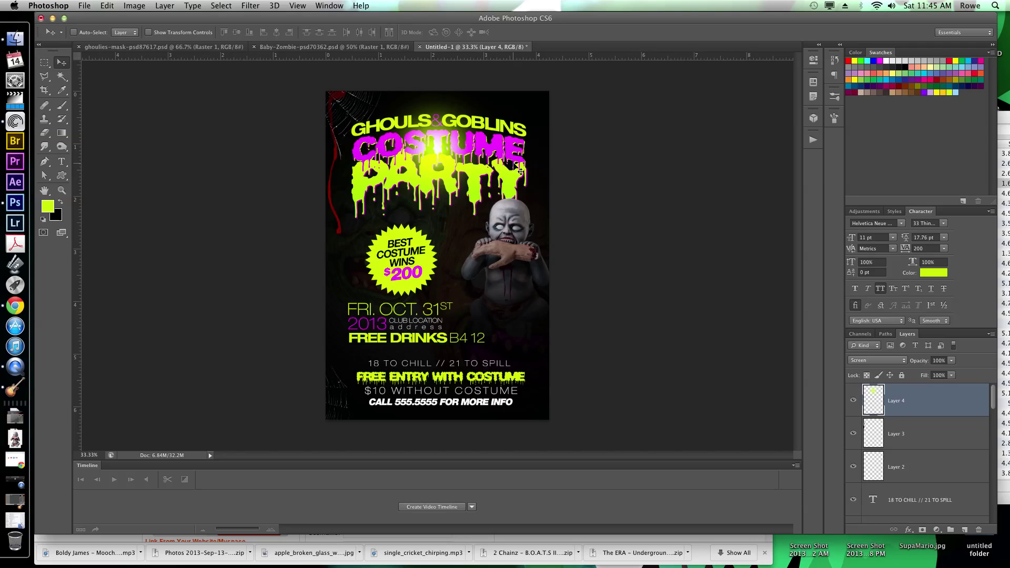
Step: Swap the colours and set the foreground to the magenta sampled from the COSTUME title
key("x")
left_click(45, 210)
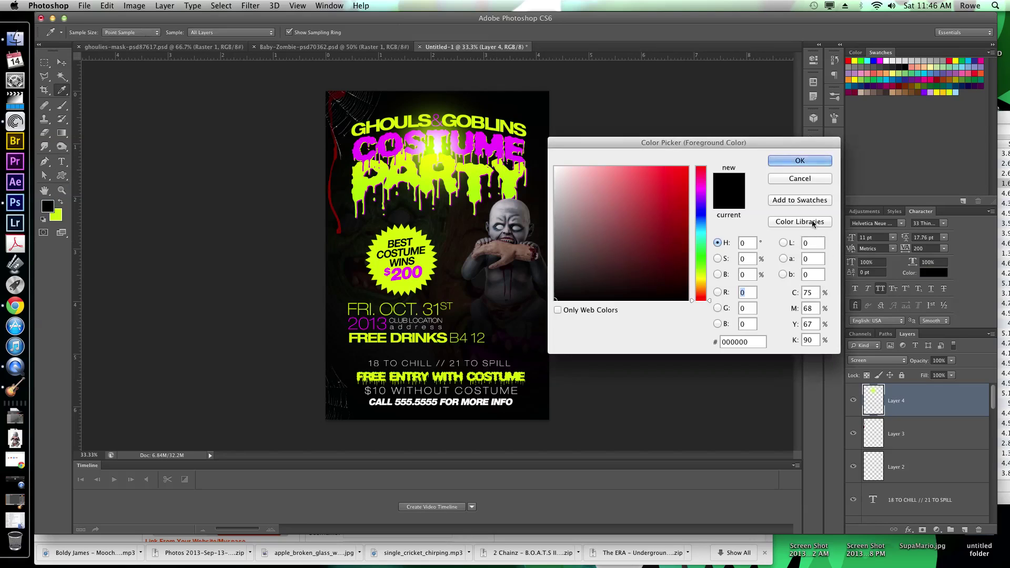
left_click(503, 139)
key("Return")
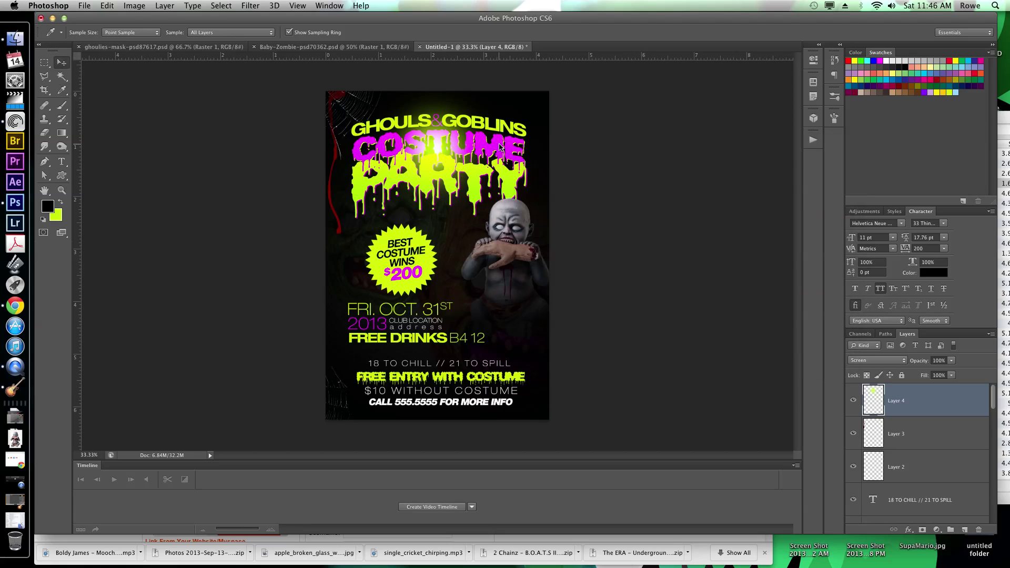
Step: Try stamping a magenta glow over the title on the green glow's layer
key("b")
left_click(484, 129)
mouse_move(462, 205)
left_mouse_down()
mouse_move(444, 161)
mouse_move(367, 169)
left_mouse_up()
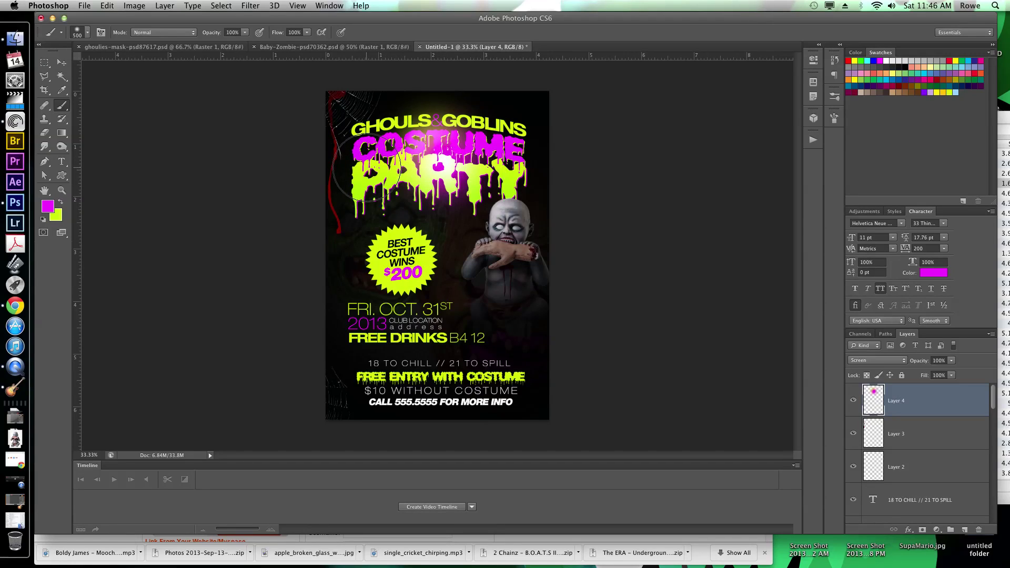
left_click(107, 6)
left_click(126, 17)
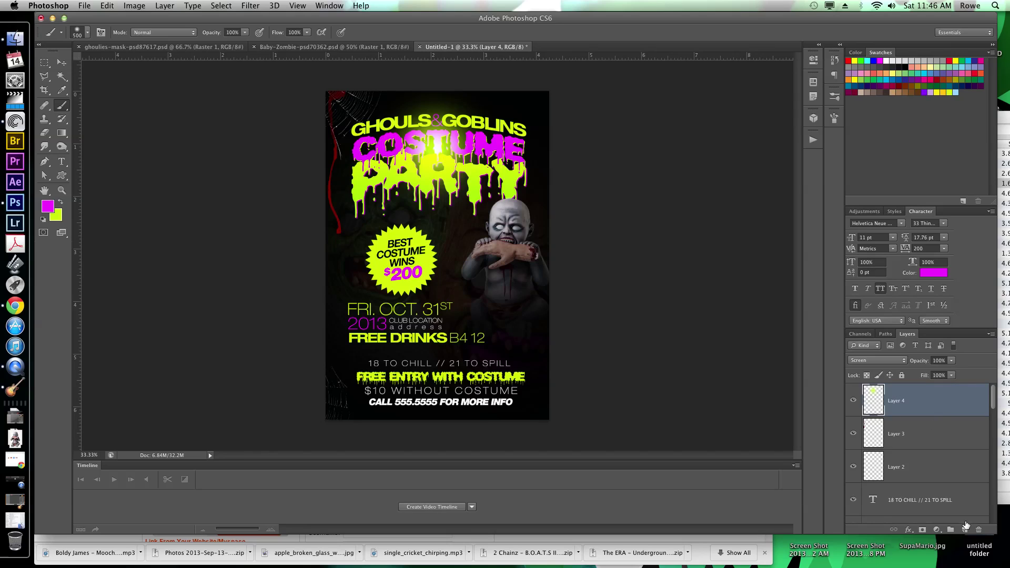
Step: Stamp a soft magenta glow over the title on a new layer and set that layer to Screen blend mode
left_click(963, 529)
left_click(443, 152)
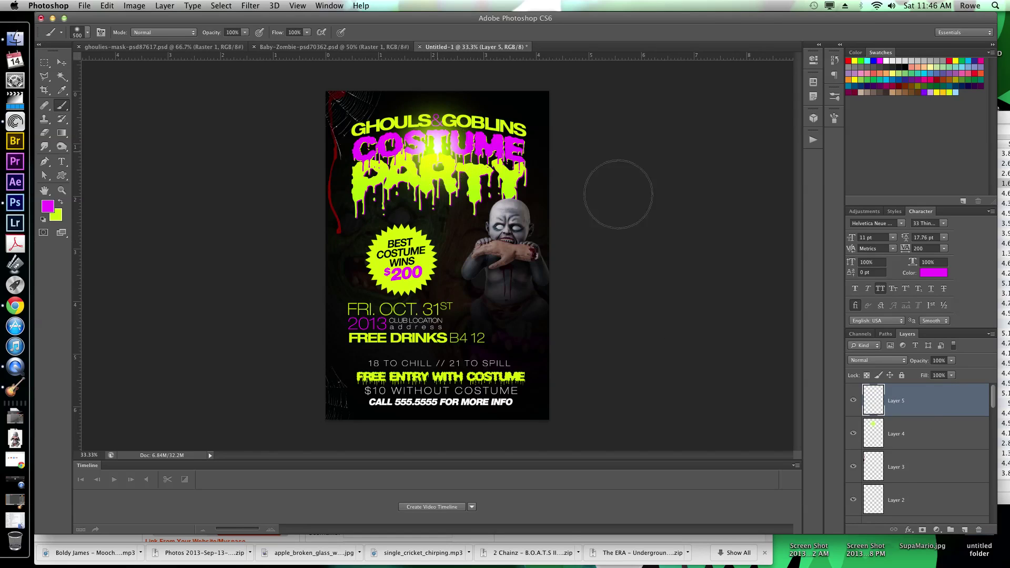
key("v")
left_click(872, 362)
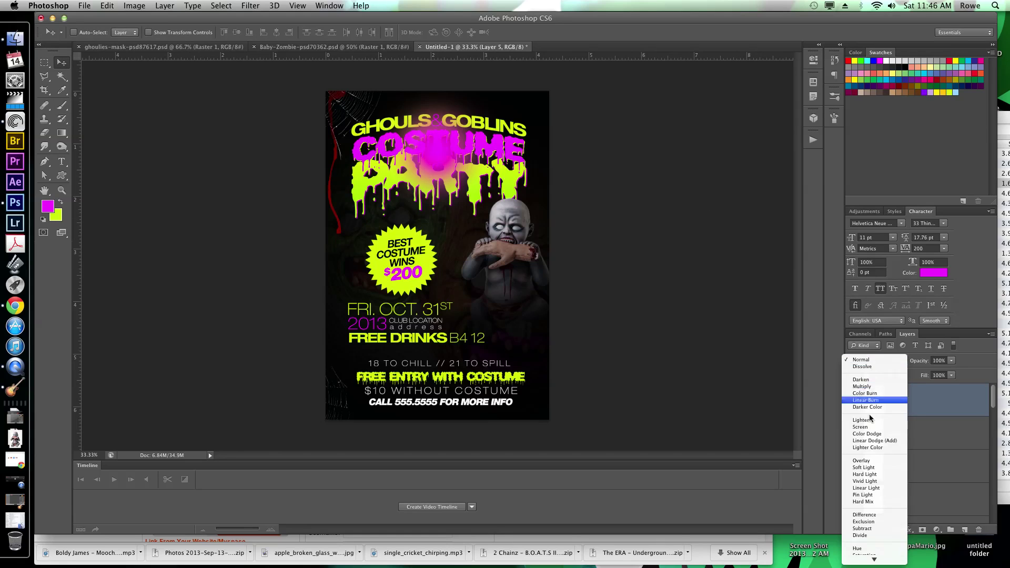
left_click(870, 427)
Step: Place the magenta glow at the title's left end and a duplicate of it at the right end
mouse_move(470, 183)
left_mouse_down()
mouse_move(515, 187)
mouse_move(403, 187)
mouse_move(413, 175)
mouse_move(504, 168)
mouse_move(494, 163)
left_mouse_up()
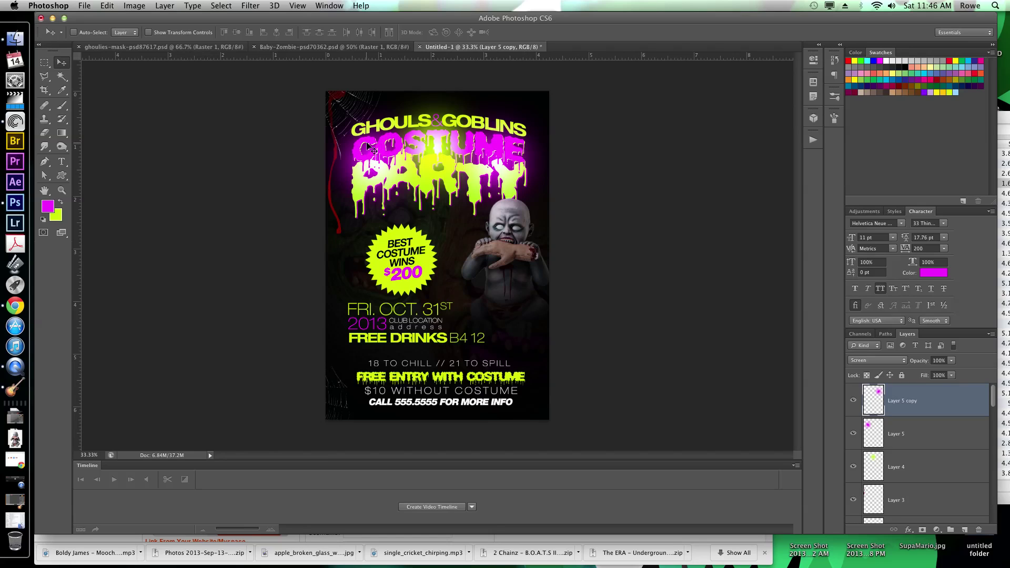
left_click(345, 169, "super")
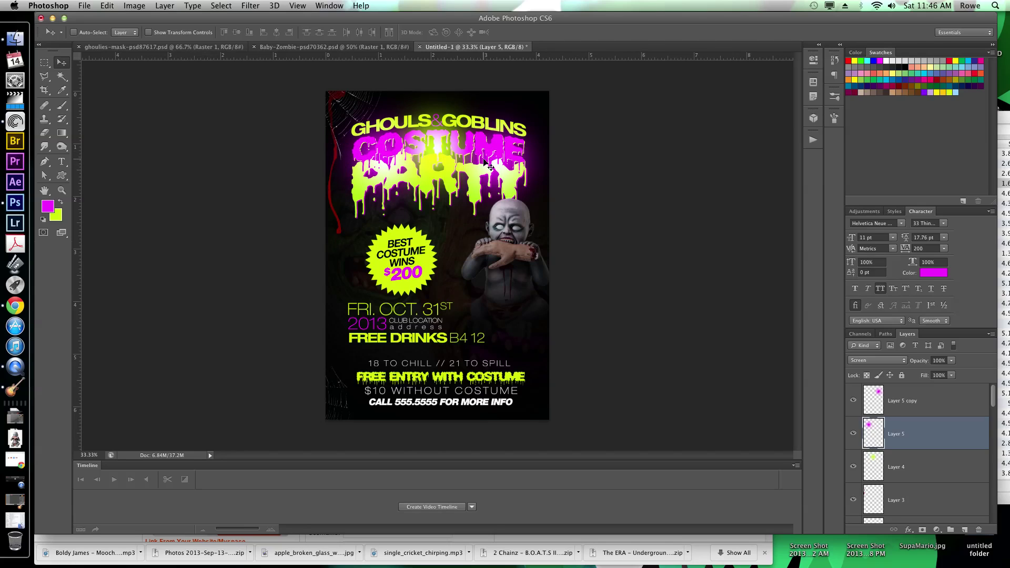
left_click(523, 165, "super")
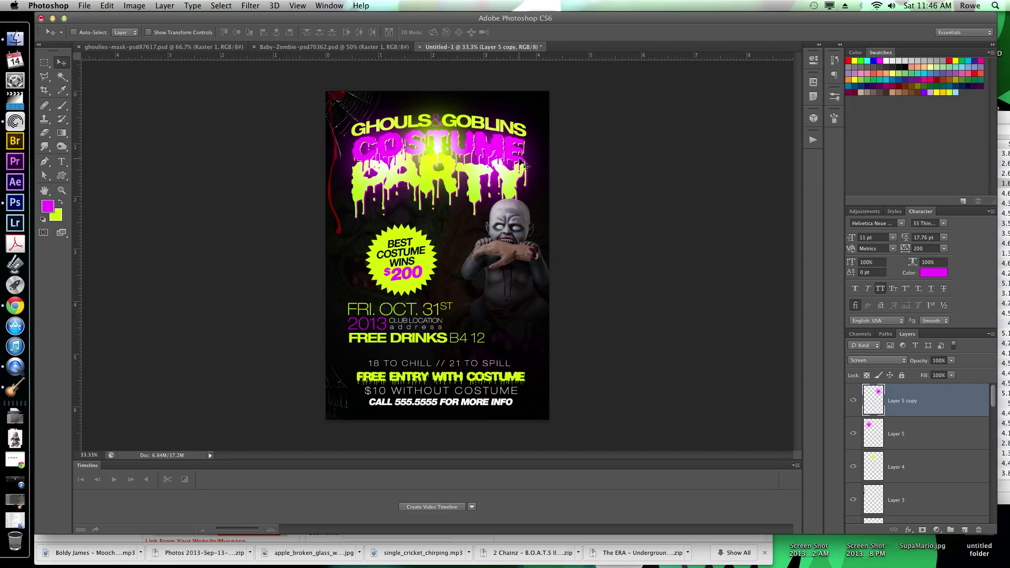
Step: Add a white ffffff outside Stroke of 2 px to the Ghouls&Goblins text layer
key("t")
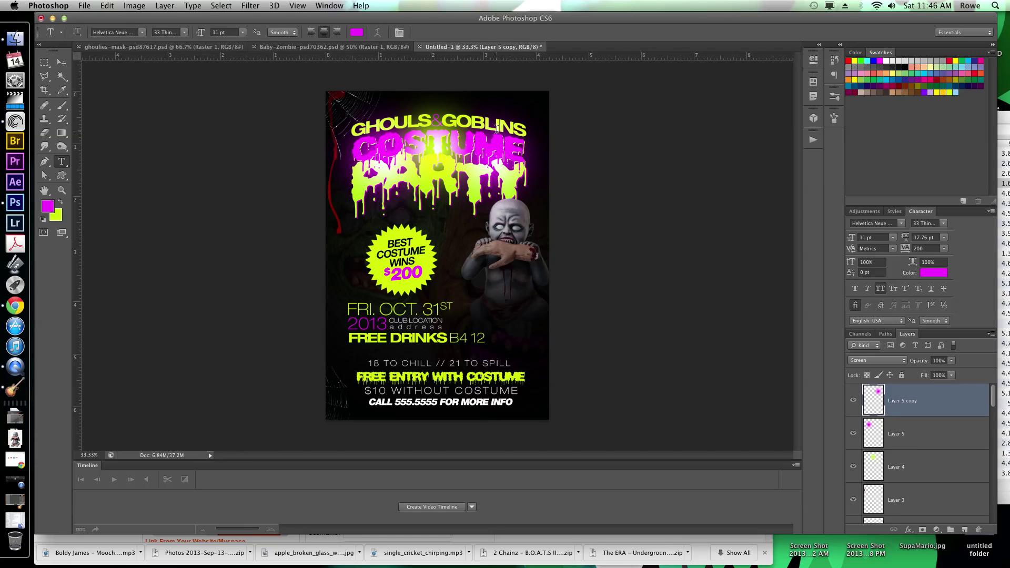
left_click(497, 128)
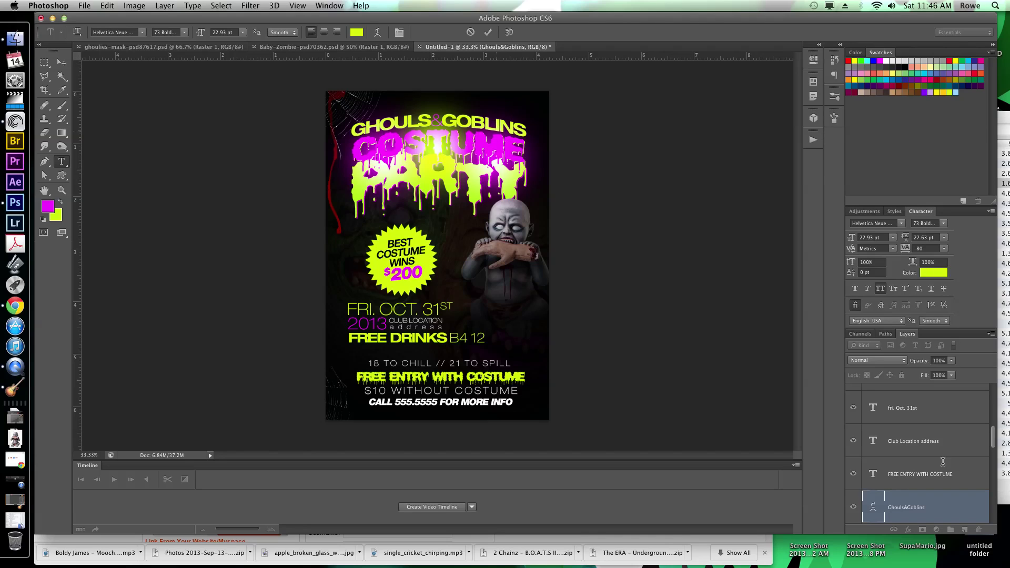
key("super+Return")
key("v")
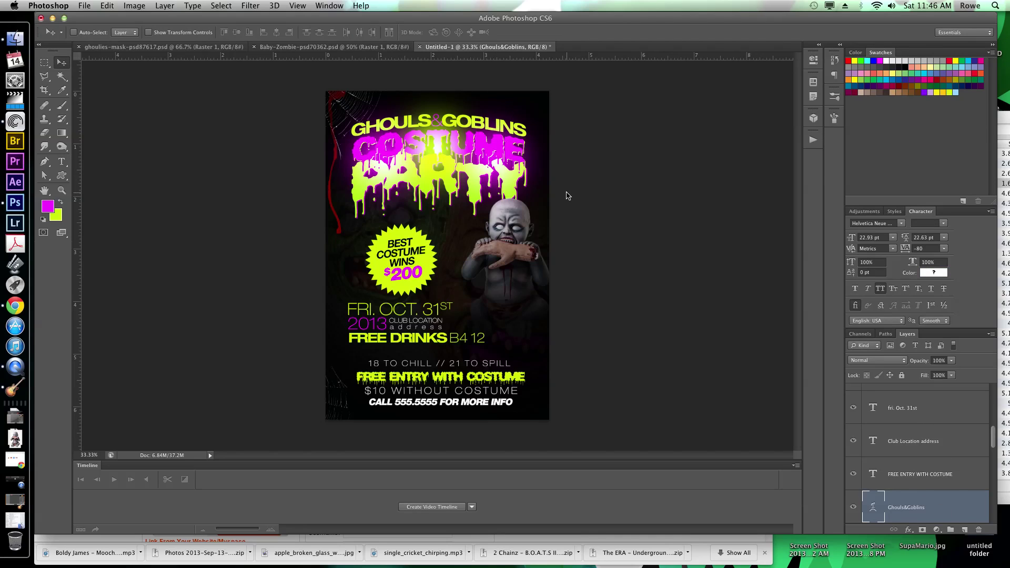
double_click(933, 499)
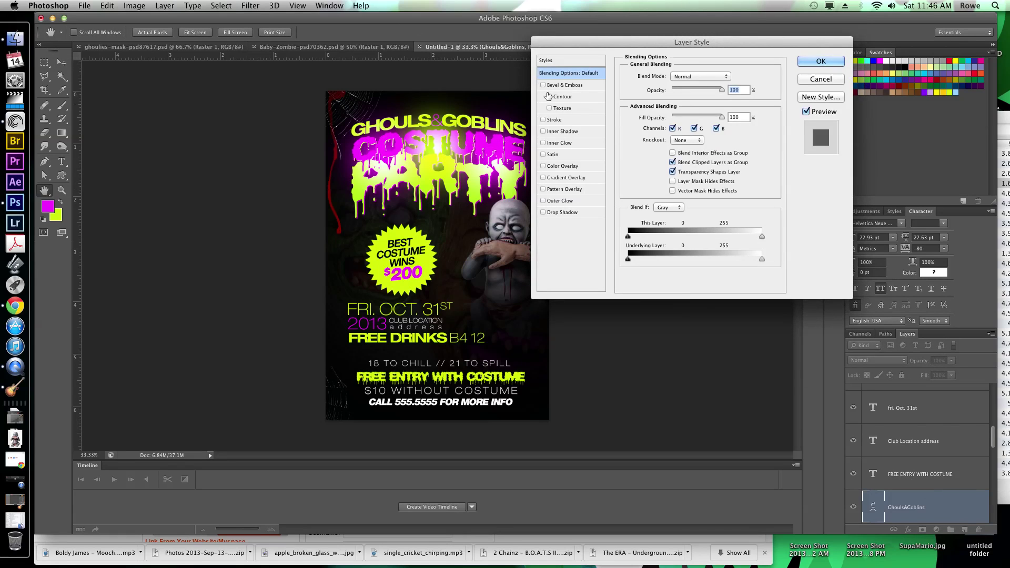
left_click(559, 120)
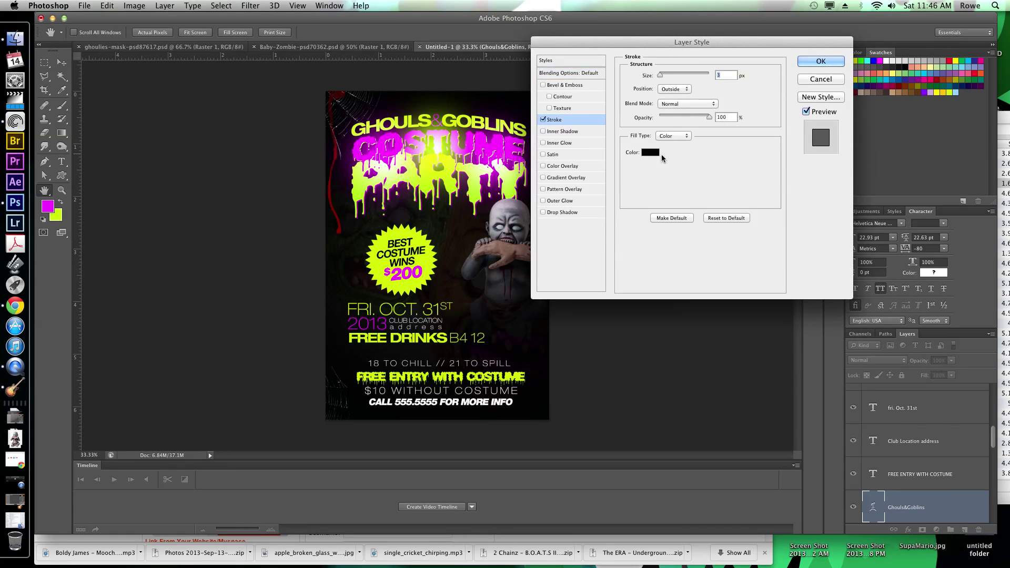
left_click(650, 152)
left_click(555, 167)
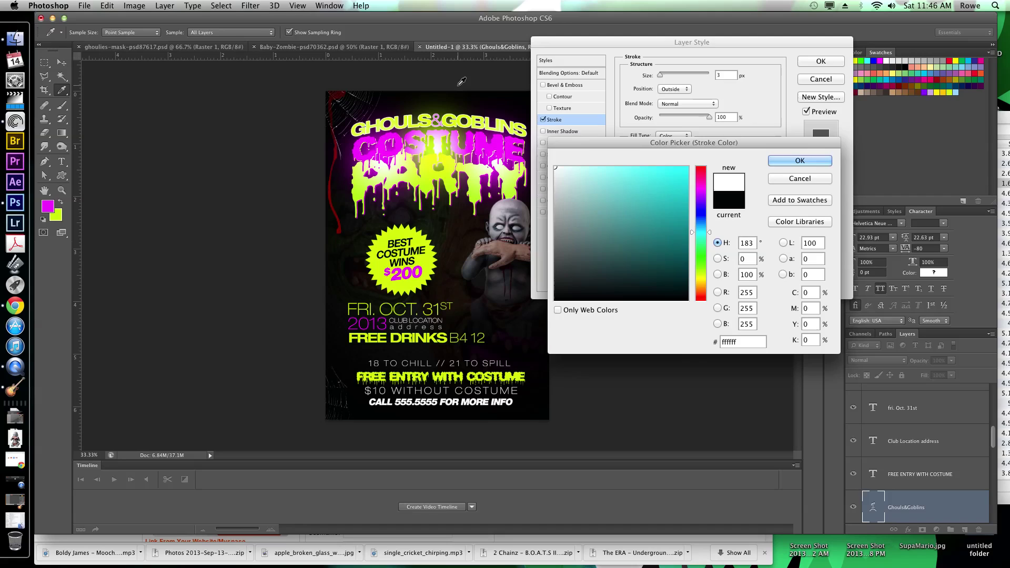
key("Return")
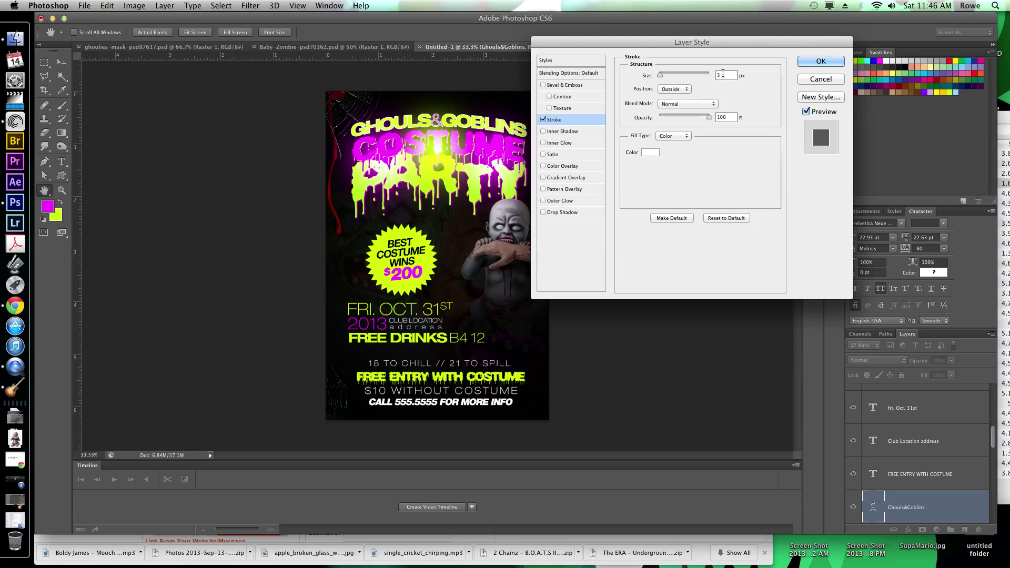
key("Down")
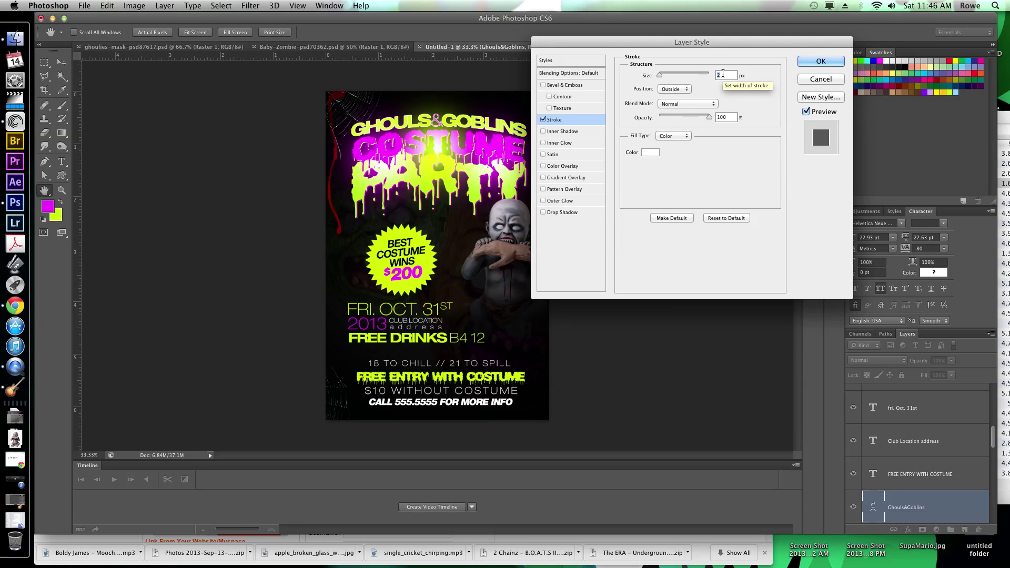
Step: Add a Drop Shadow to the Ghouls&Goblins text, testing it with Inner Shadow and Stroke toggled, keeping Stroke on and Inner Shadow off
left_click(548, 213)
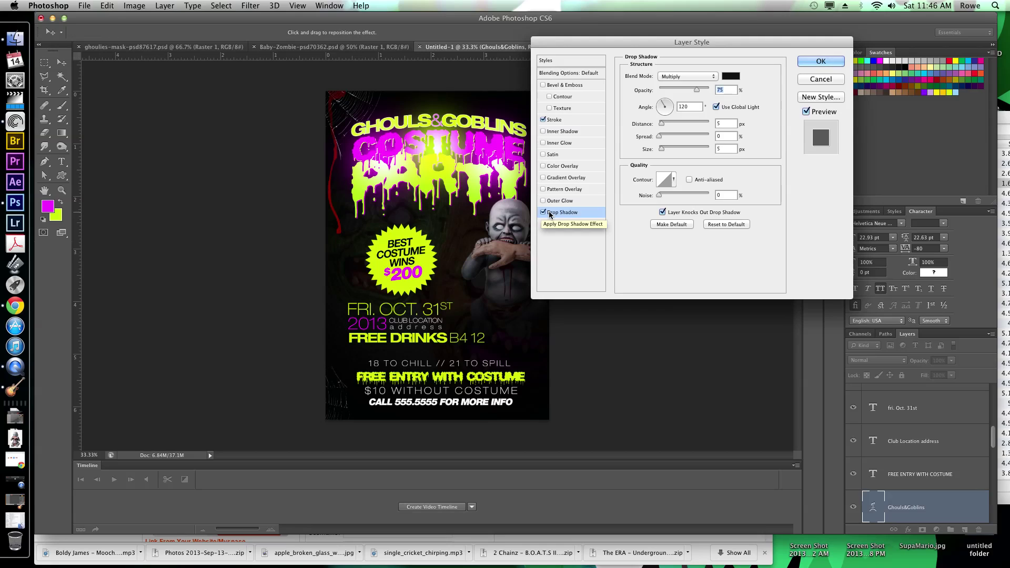
left_click(543, 132)
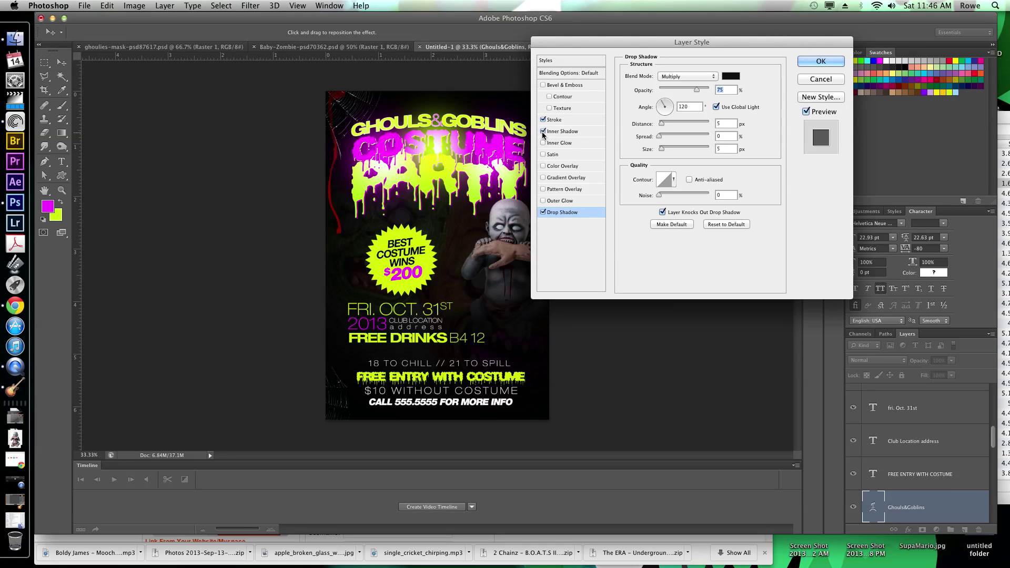
left_click(544, 120)
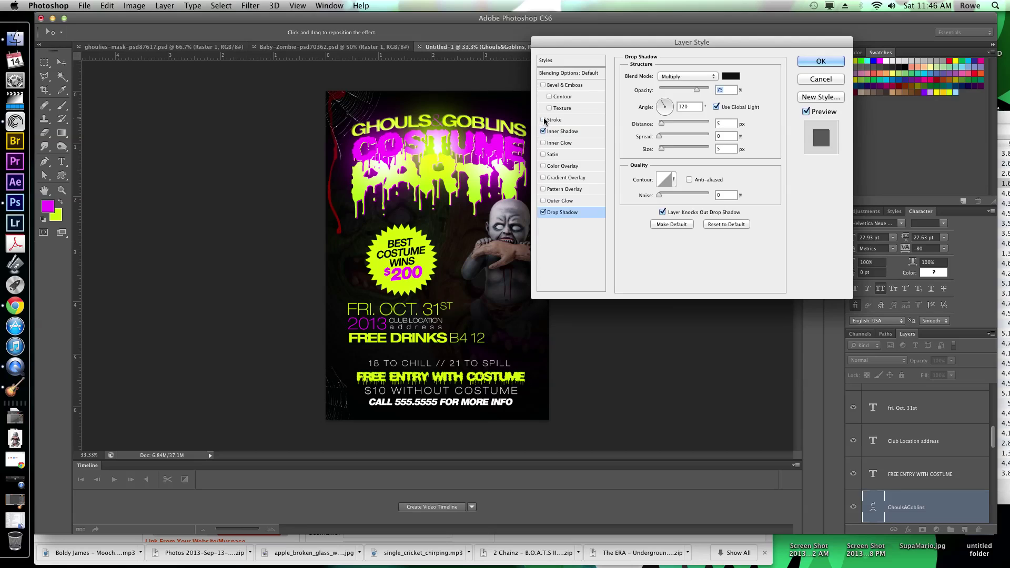
left_click(543, 120)
left_click(543, 131)
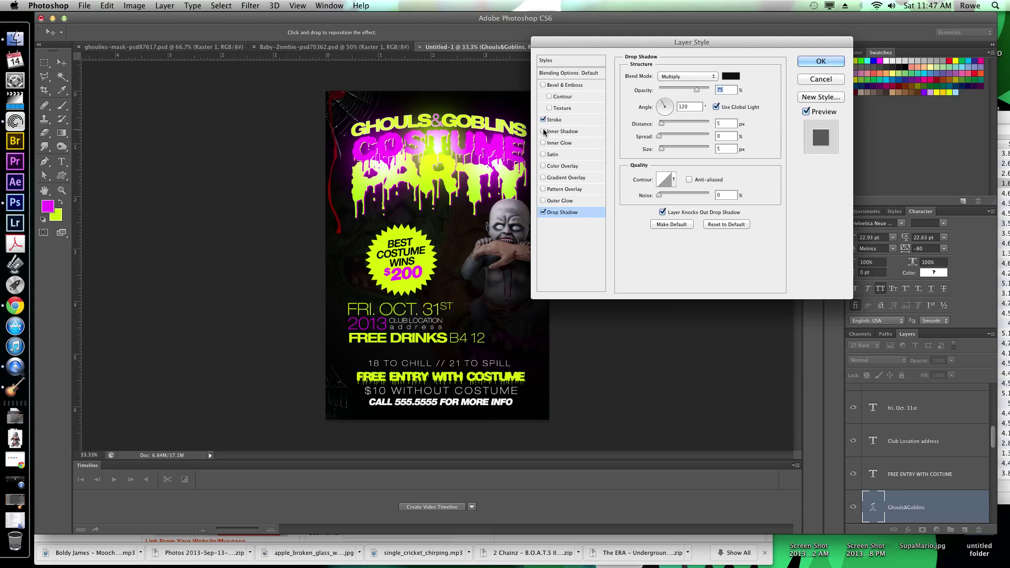
left_click(553, 120)
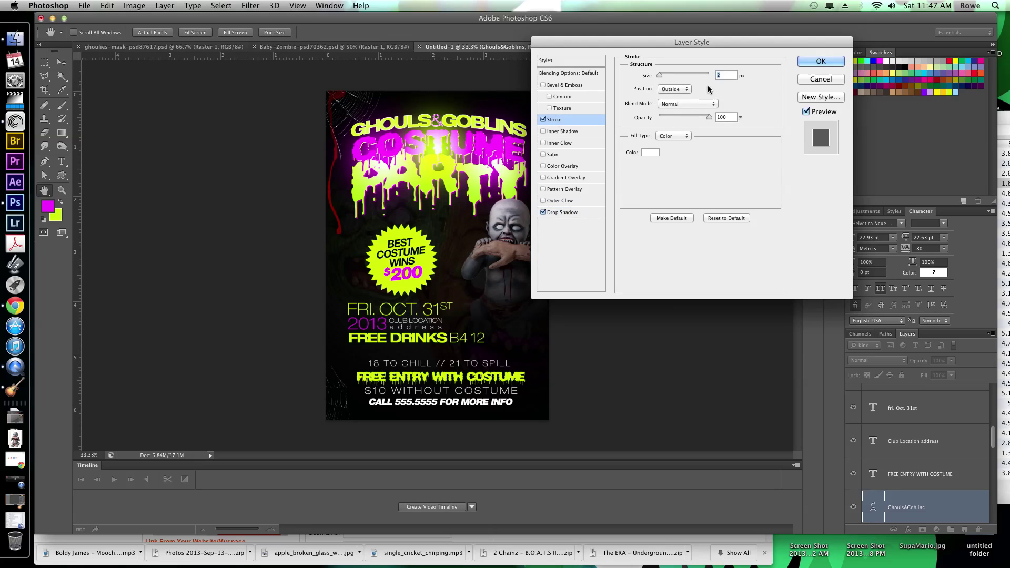
Step: Change the Ghouls&Goblins text's stroke color to dark green, thicken the stroke by a few pixels and apply the layer style
left_click(646, 153)
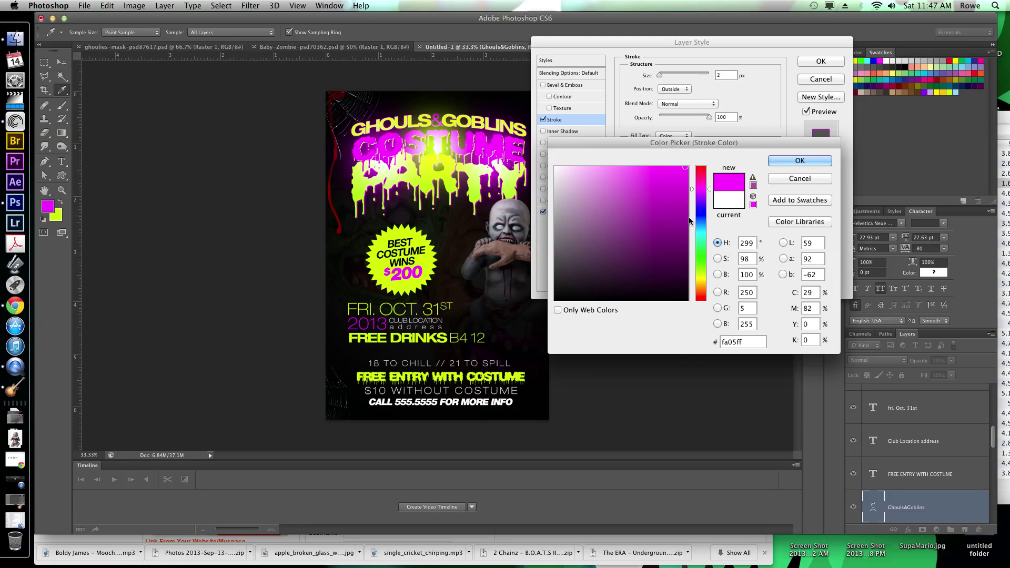
left_click(700, 233)
left_click(686, 240)
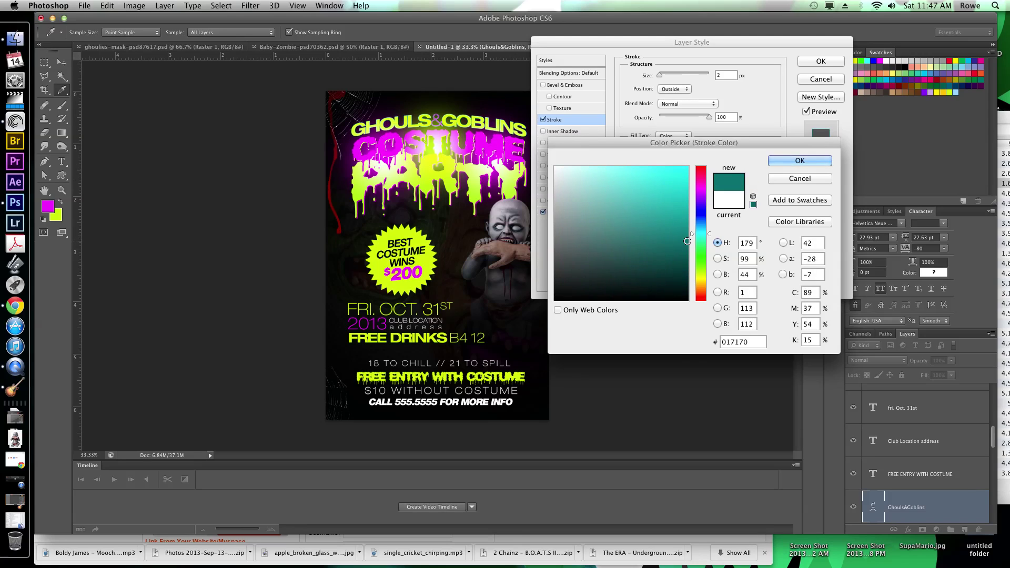
left_click(701, 268)
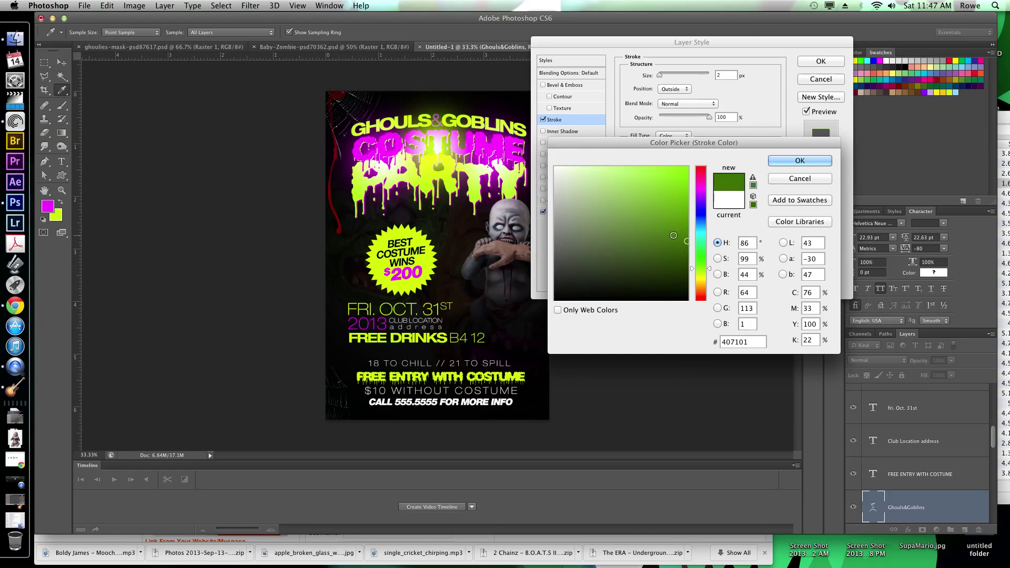
left_click(793, 161)
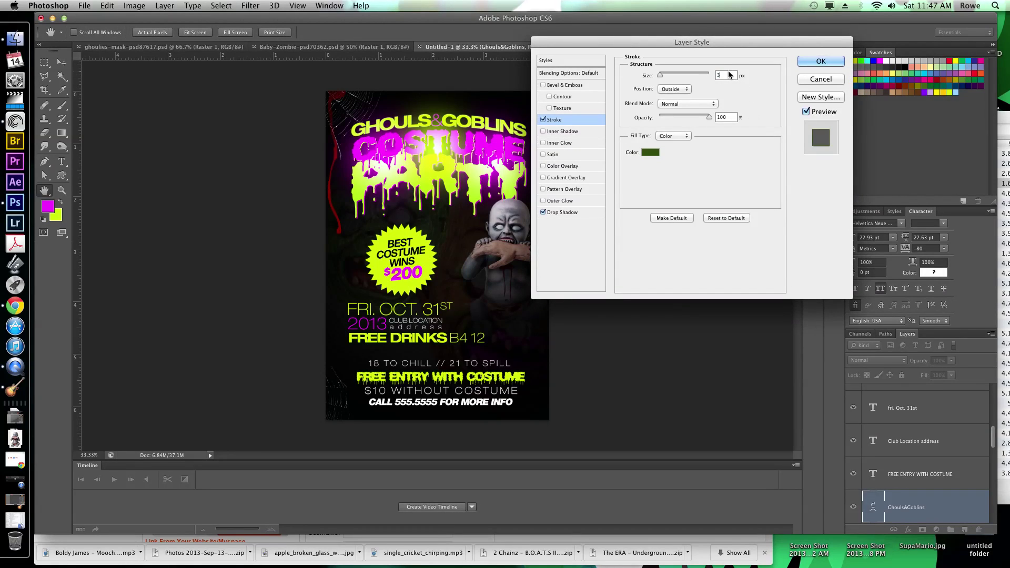
double_click(730, 74)
type("5")
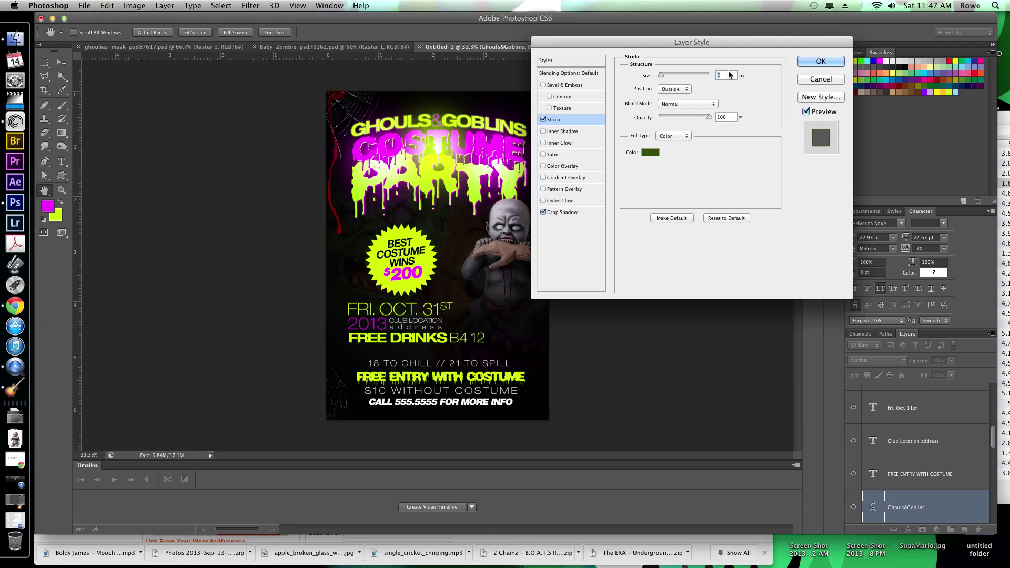
key("Down")
key("Return")
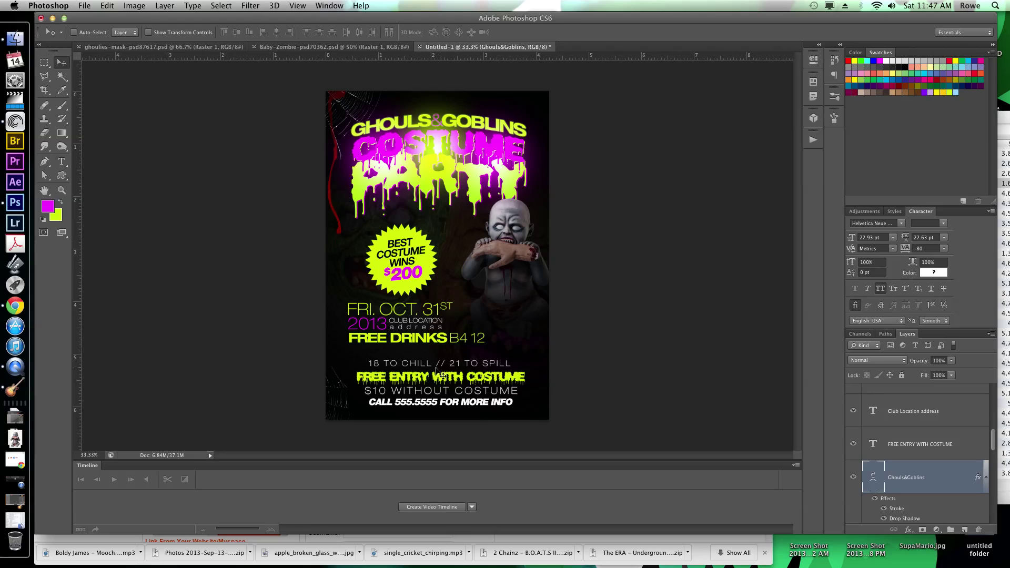
Step: Switch to Chrome and search Google Images for "smoke textures" in a new tab
left_click(507, 538)
key("super+t")
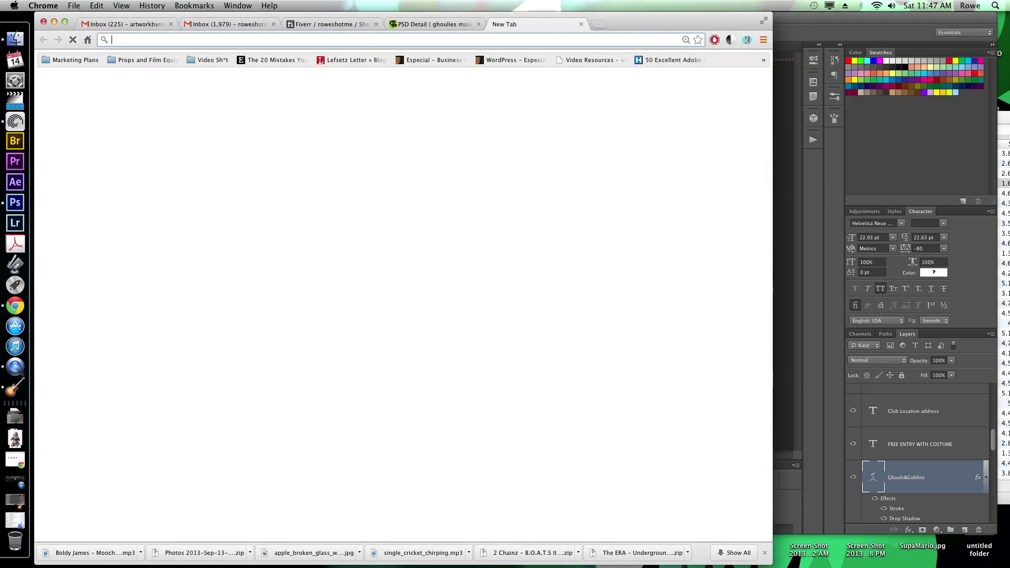
type("smoke ")
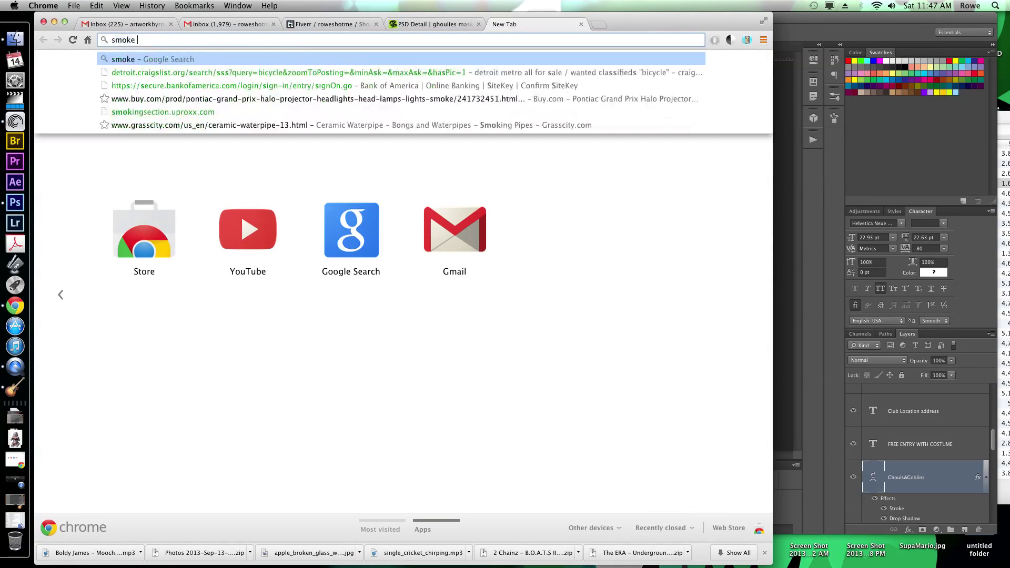
type("textures")
key("Return")
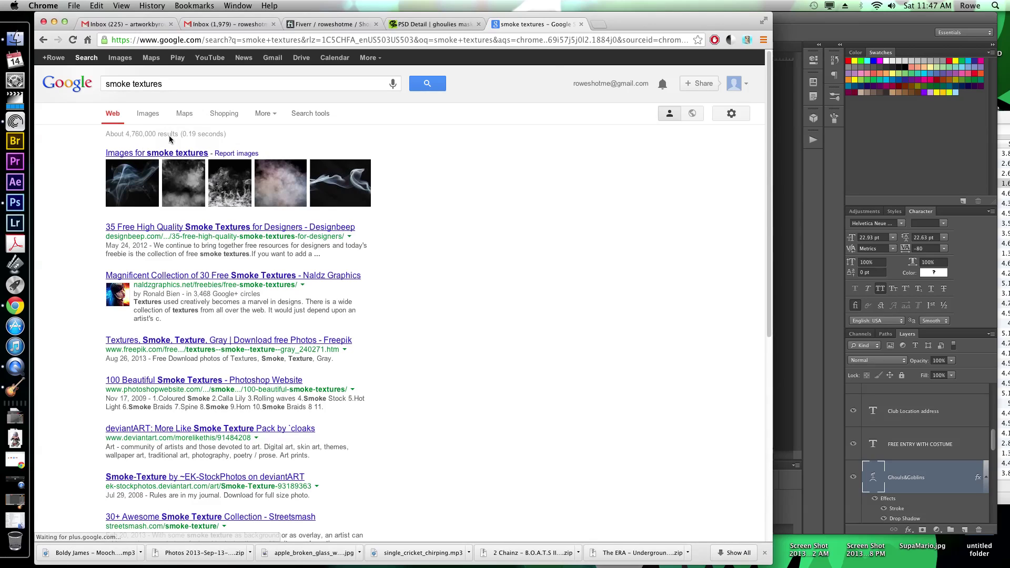
left_click(168, 153)
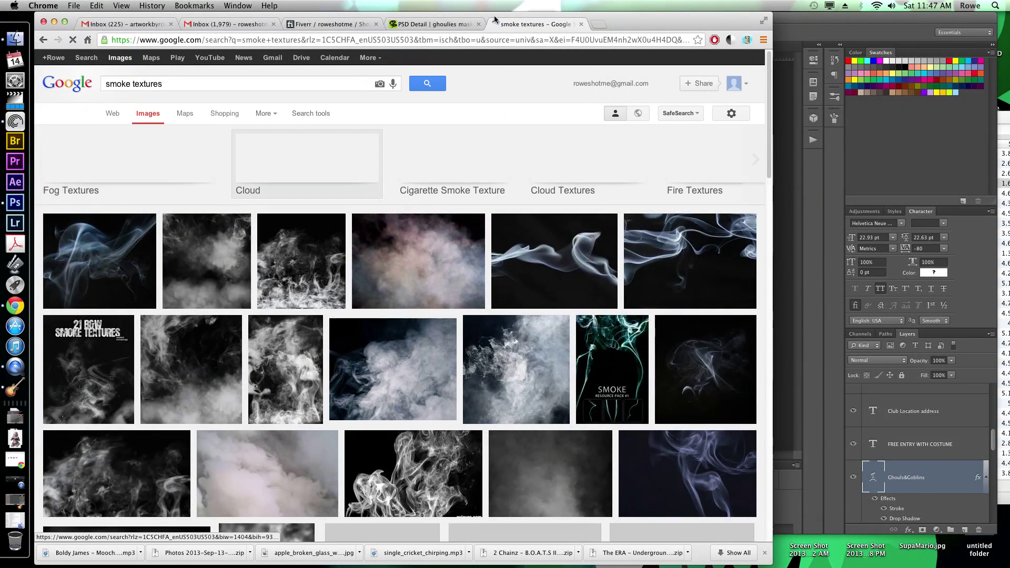
Step: Open the original 900 × 600 pinkish-blue smoke texture by one-thousand-lies and copy the image
scroll(441, 295, "down", 5)
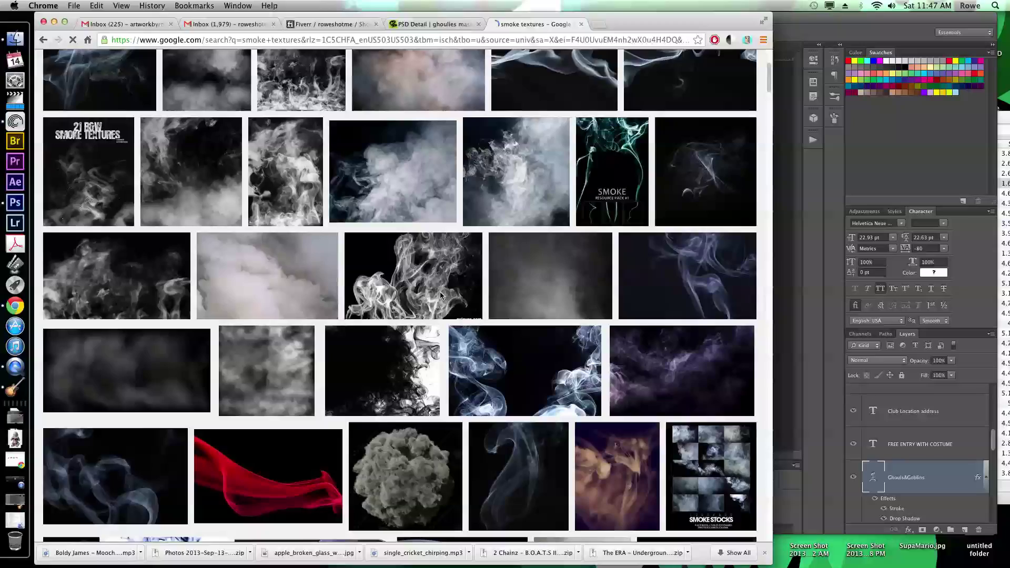
scroll(440, 296, "down", 1)
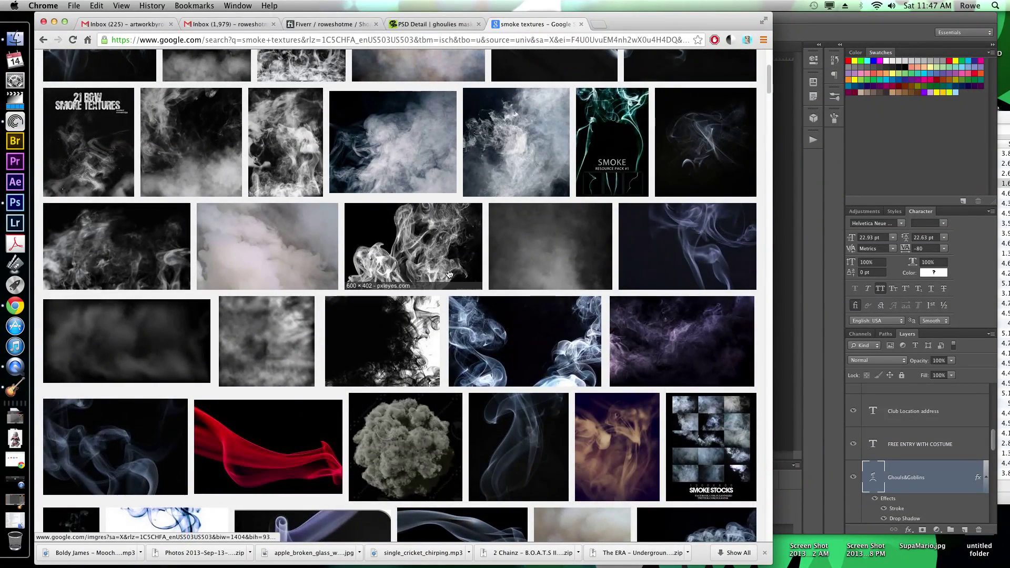
scroll(448, 273, "up", 3)
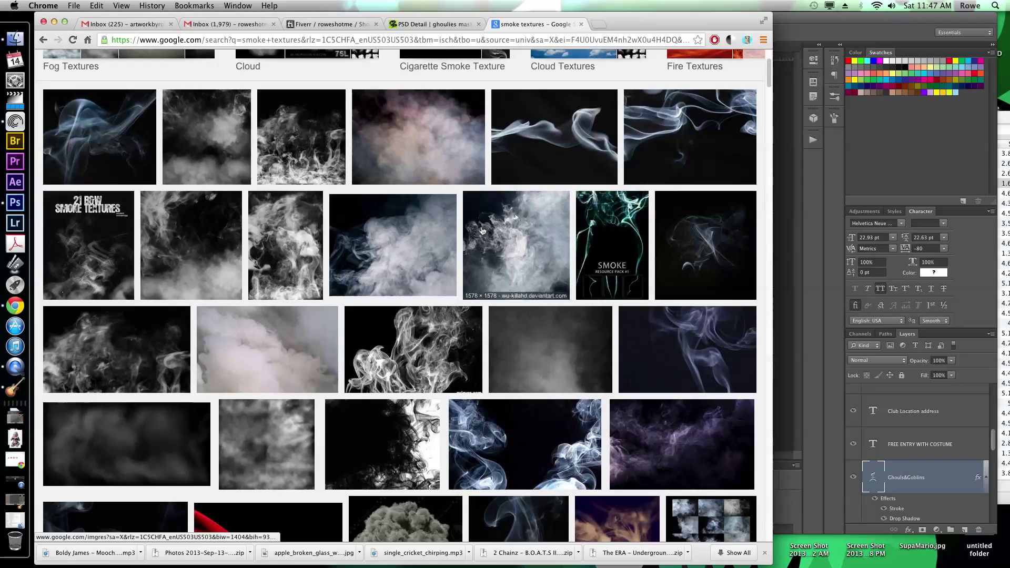
left_click(412, 155)
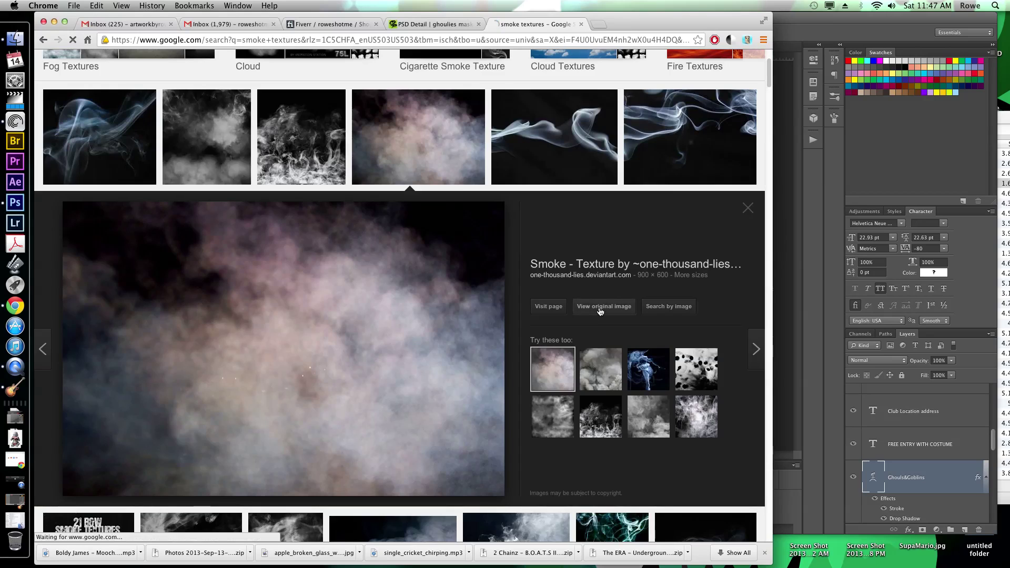
left_click(600, 311)
right_click(310, 125)
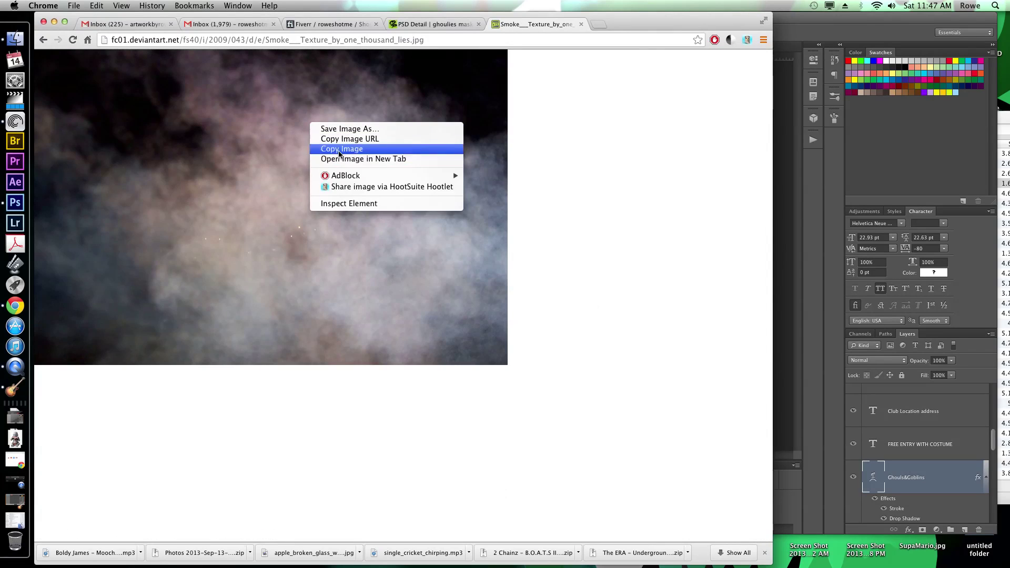
left_click(338, 151)
Step: Return to Photoshop, paste the smoke image above Layer 5 copy and enlarge it to cover the flyer's full width
left_click(787, 324)
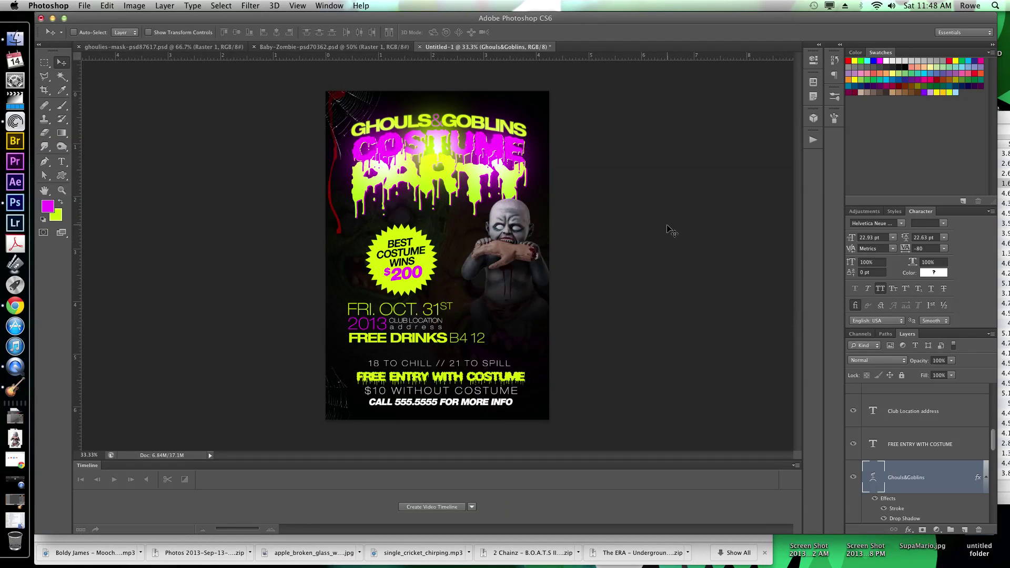
scroll(941, 436, "up", 5)
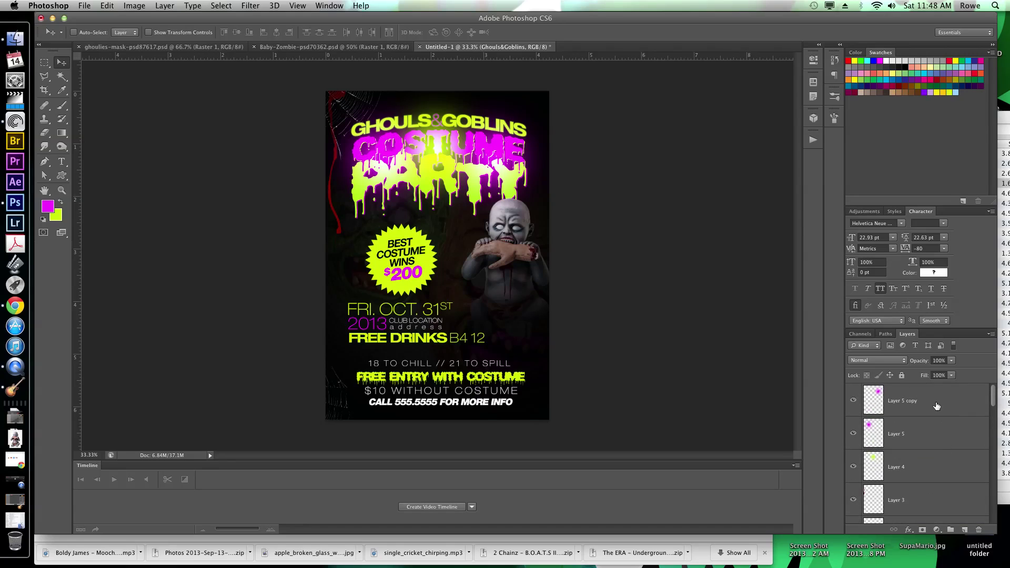
left_click(894, 401)
key("super+v")
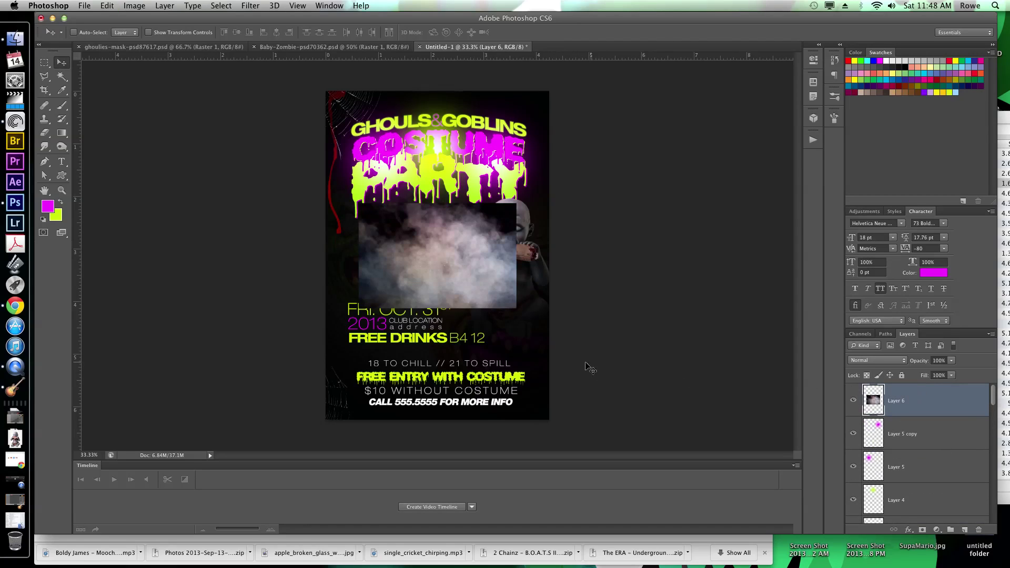
key("super+t")
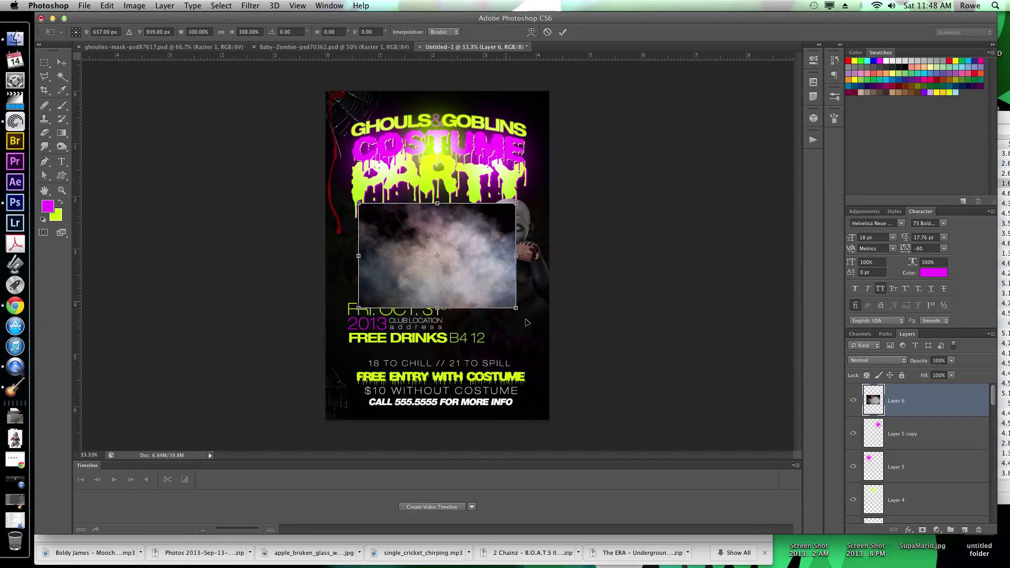
left_click_drag(543, 334, 558, 336)
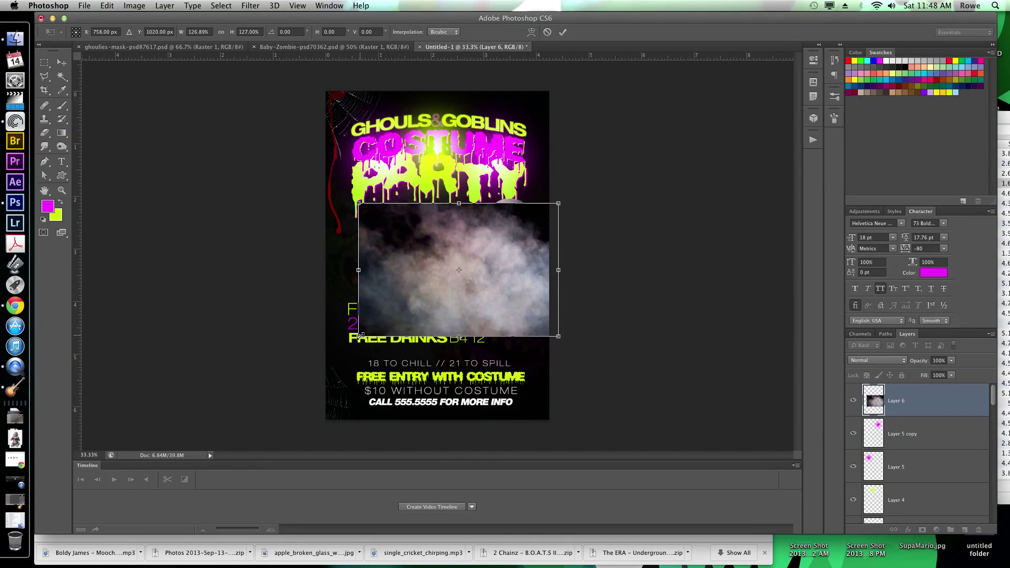
left_click_drag(360, 335, 317, 365)
key("Return")
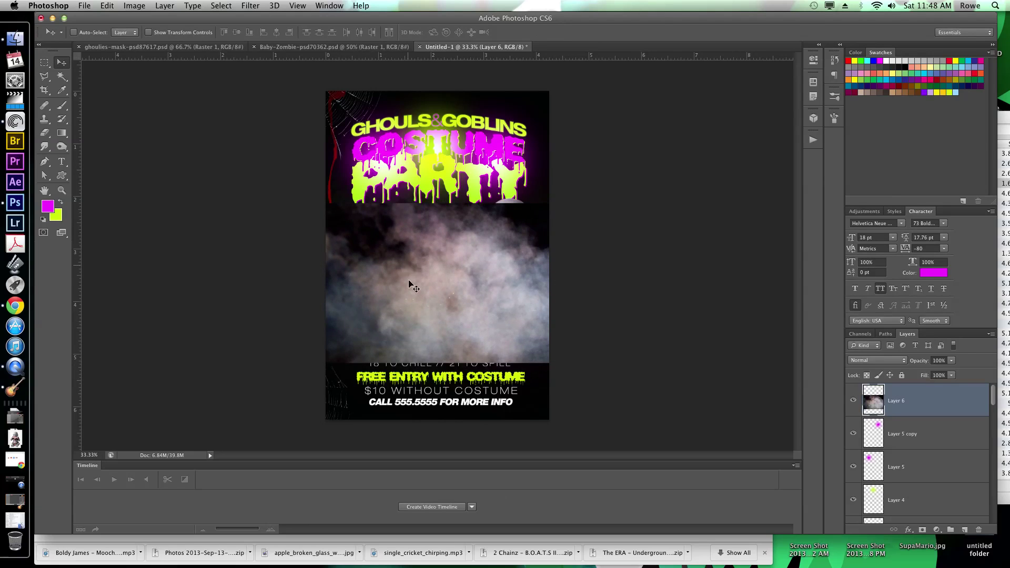
Step: Move the smoke down to the flyer's bottom edge and set its layer to Screen blend mode
left_click_drag(411, 284, 411, 355)
left_click(886, 360)
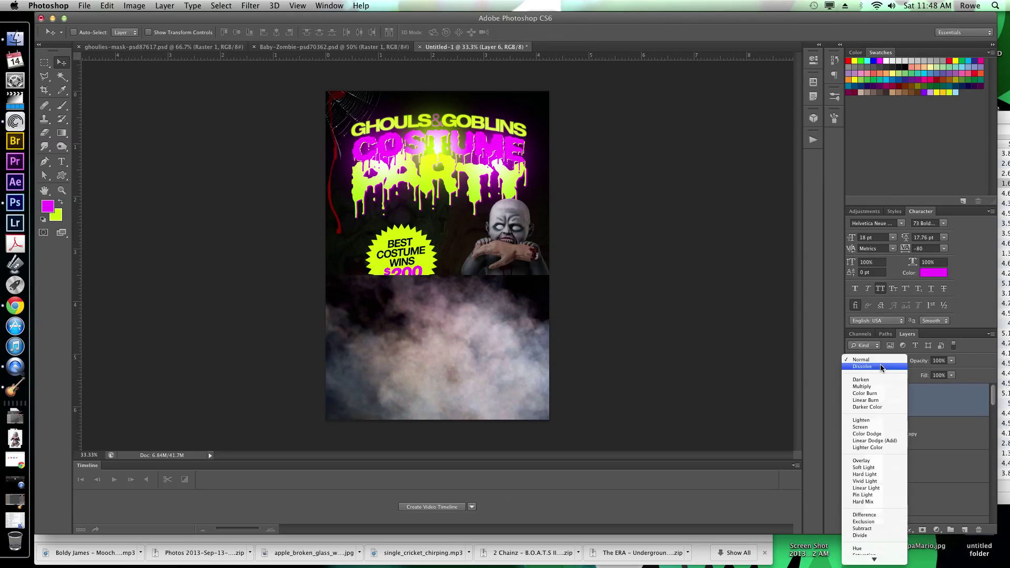
left_click(882, 427)
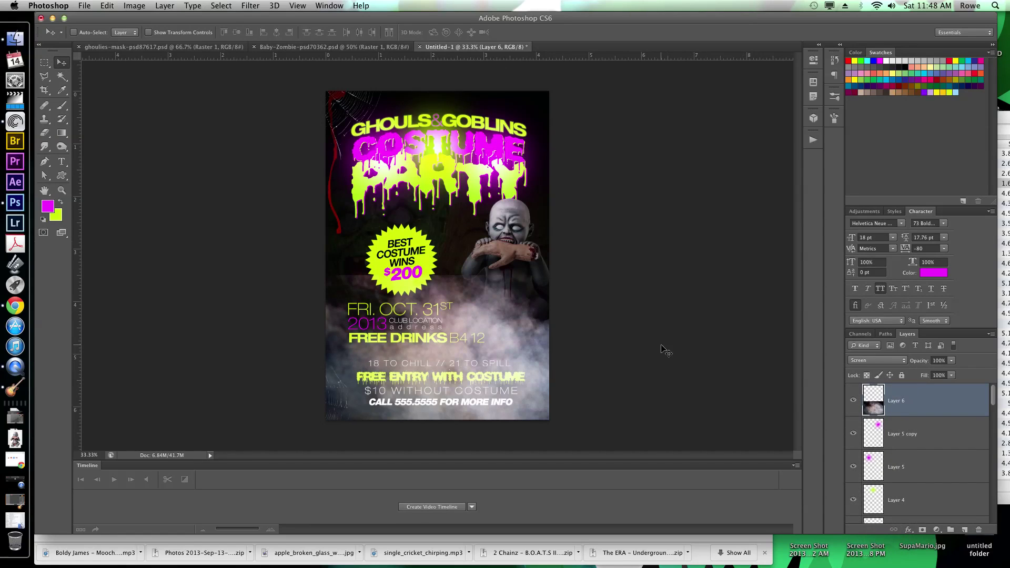
Step: Reorder the smoke layer (Layer 6) in the stack so it sits directly above the BEST COSTUME WINS $200 text layer
left_click_drag(918, 389, 919, 469)
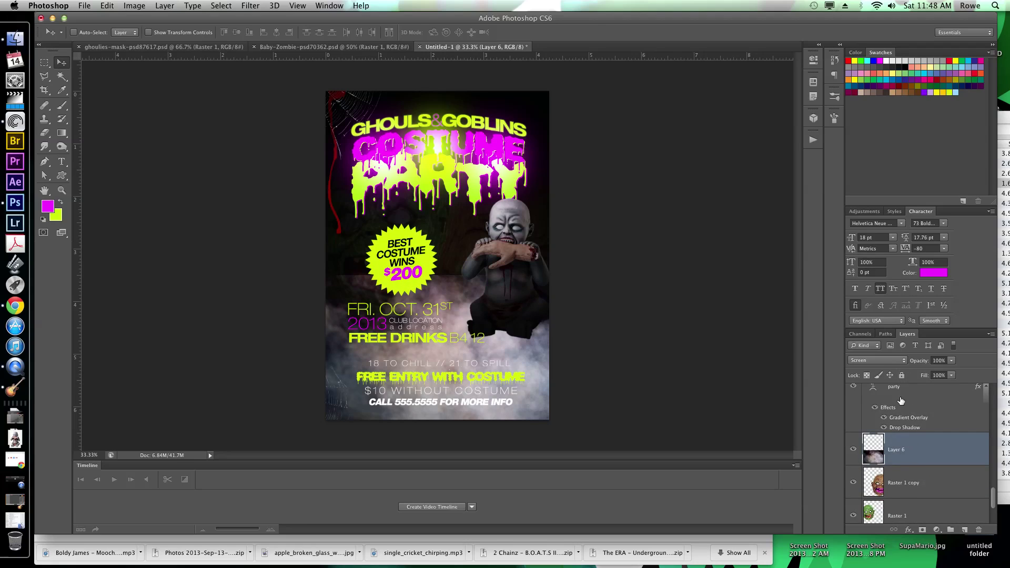
key("super+]")
key("super+]")
key("super+]")
key("super+]")
key("super+]")
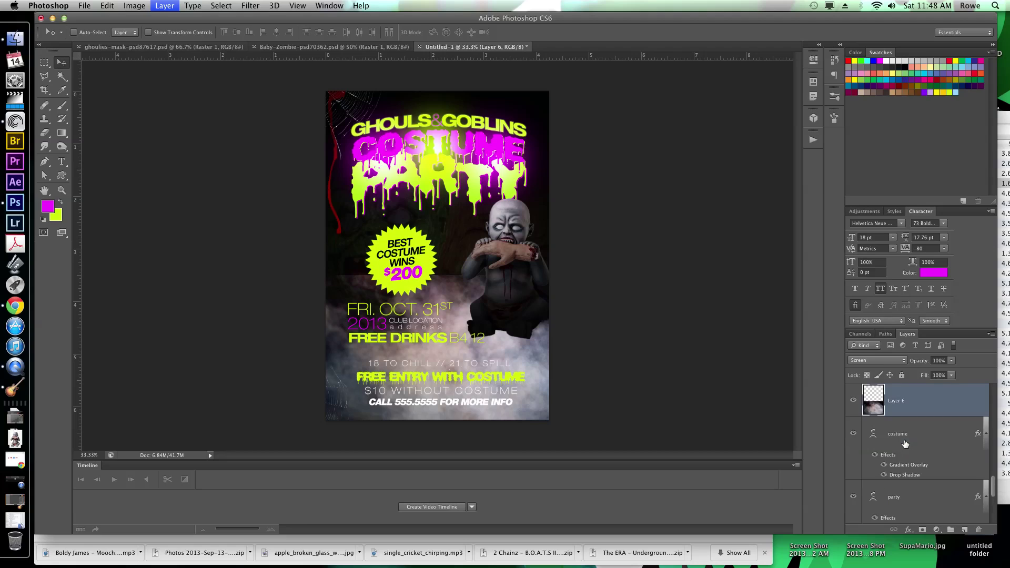
key("super+]")
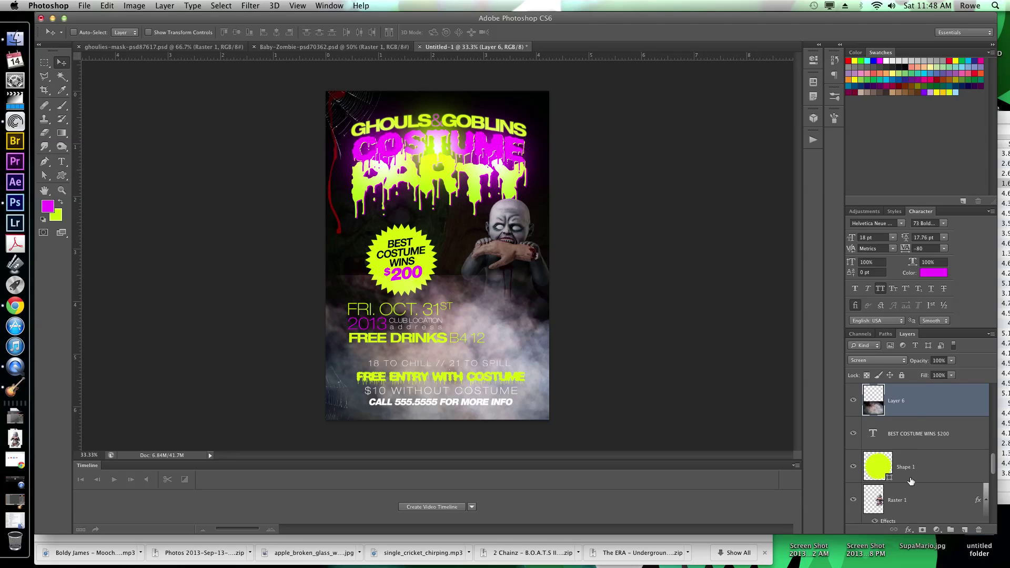
Step: Add a layer mask to the smoke layer and fade out its hard upper edge with a black-to-transparent linear gradient
left_click(924, 530)
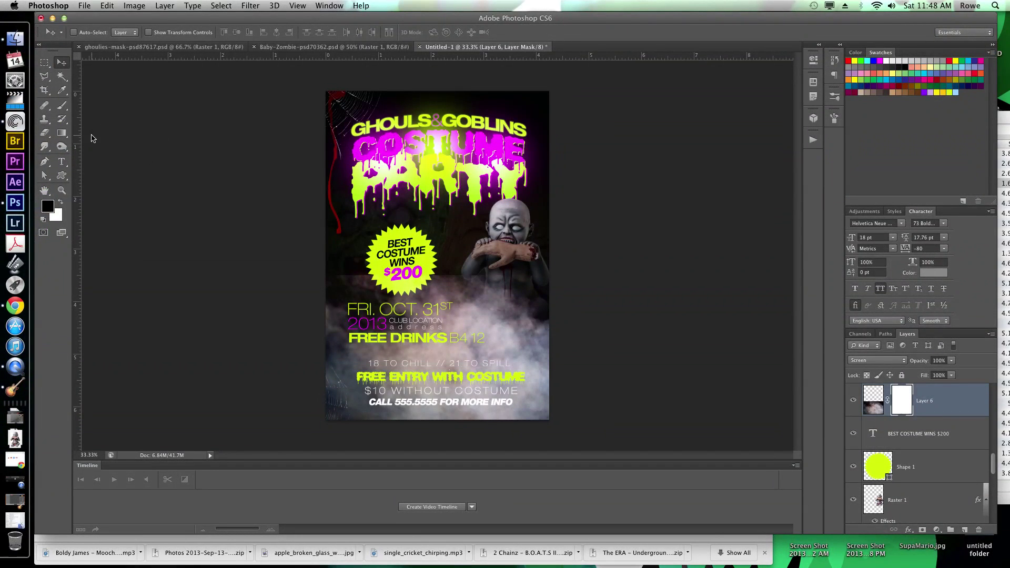
left_click(62, 134)
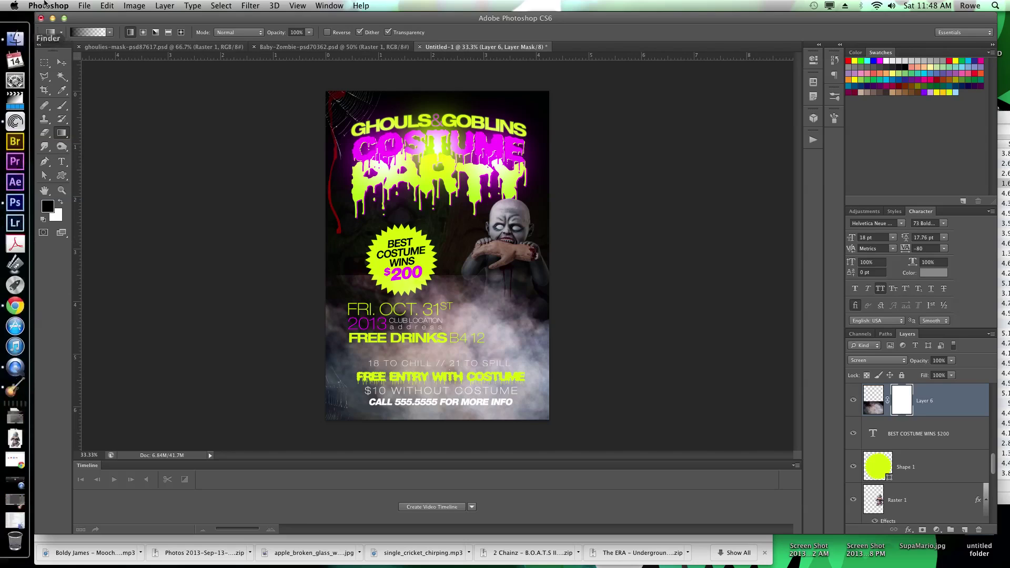
left_click(110, 33)
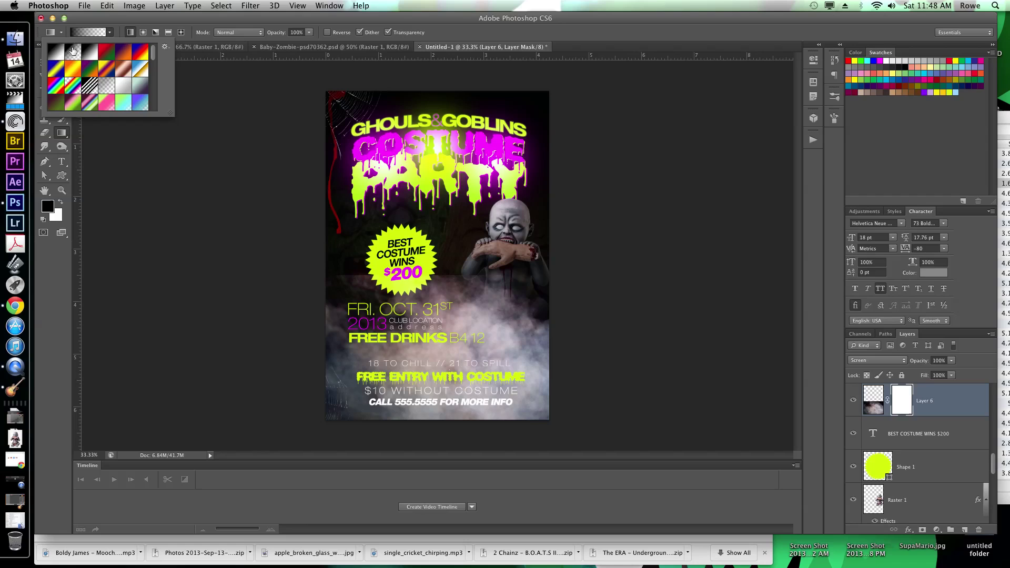
left_click(111, 33)
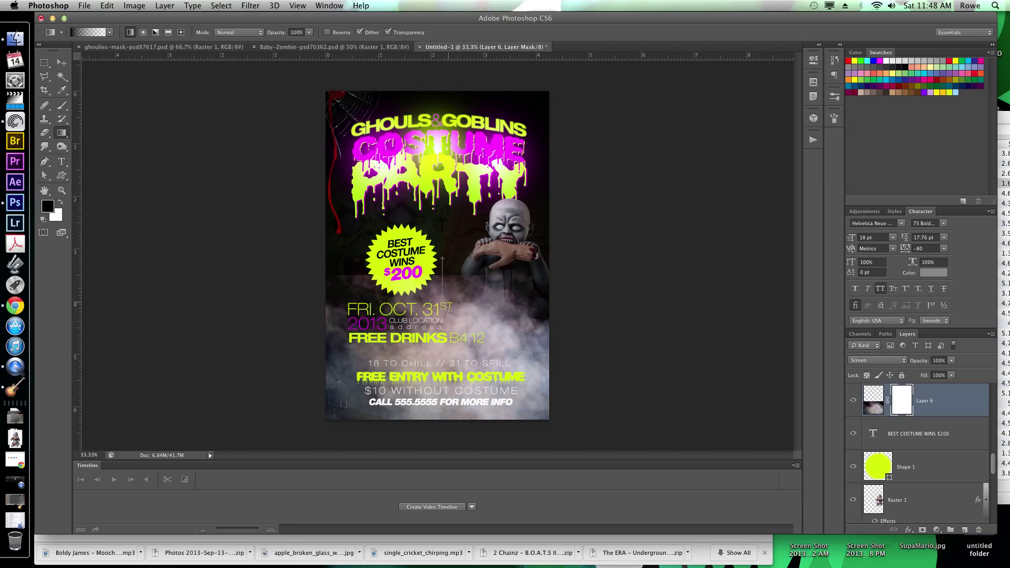
left_click_drag(433, 258, 435, 311)
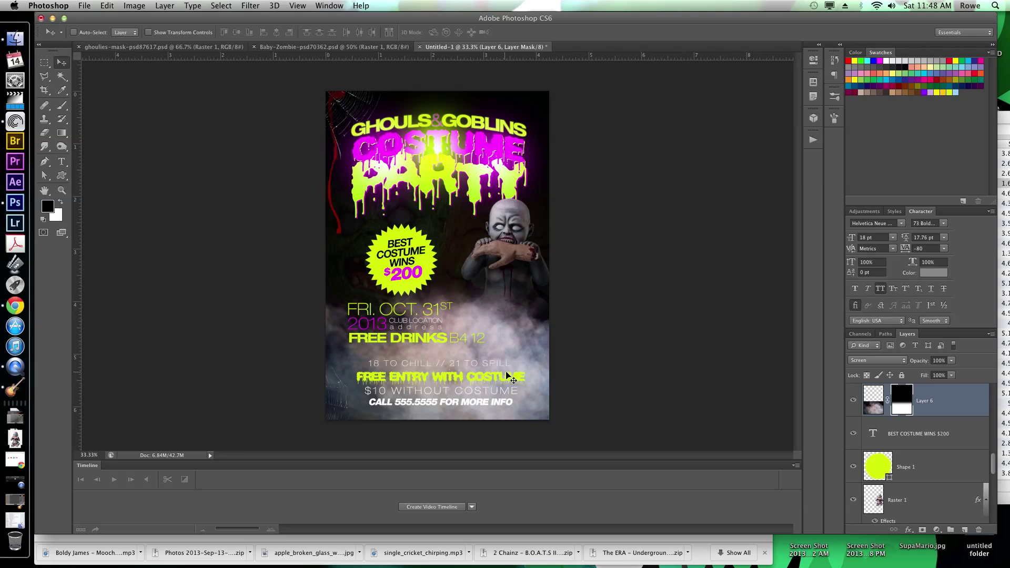
Step: Fade the smoke's bottom and side edges with further black-to-transparent gradients on the layer mask
left_click_drag(448, 381, 450, 368)
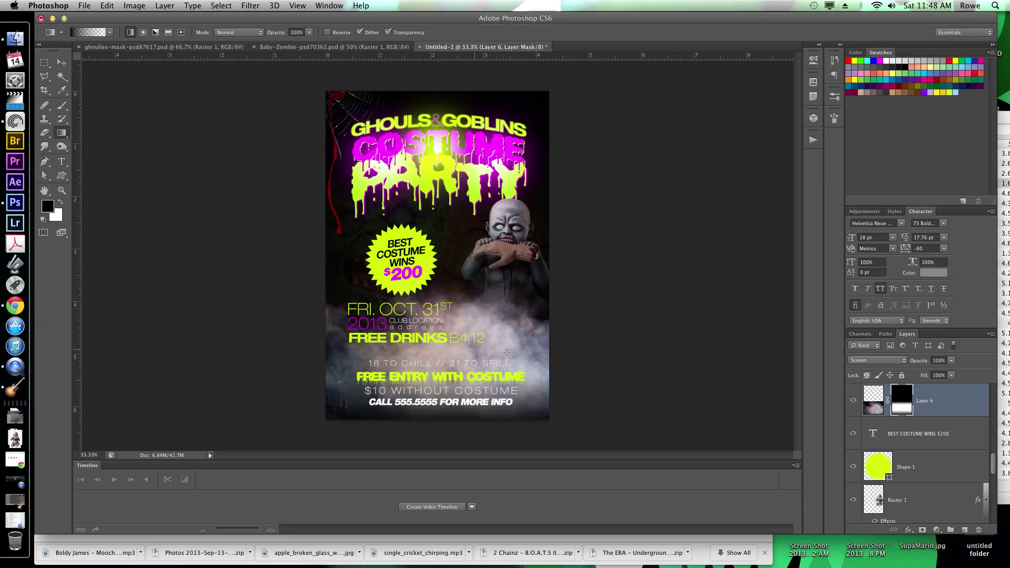
left_click_drag(539, 380, 499, 358)
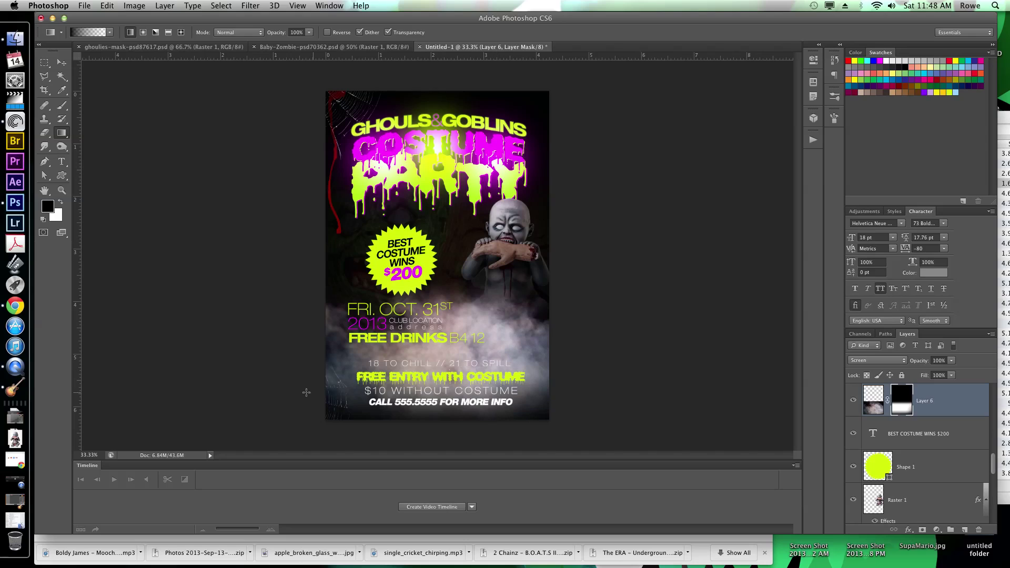
left_click_drag(253, 387, 369, 344)
left_click_drag(696, 342, 395, 373)
key("v")
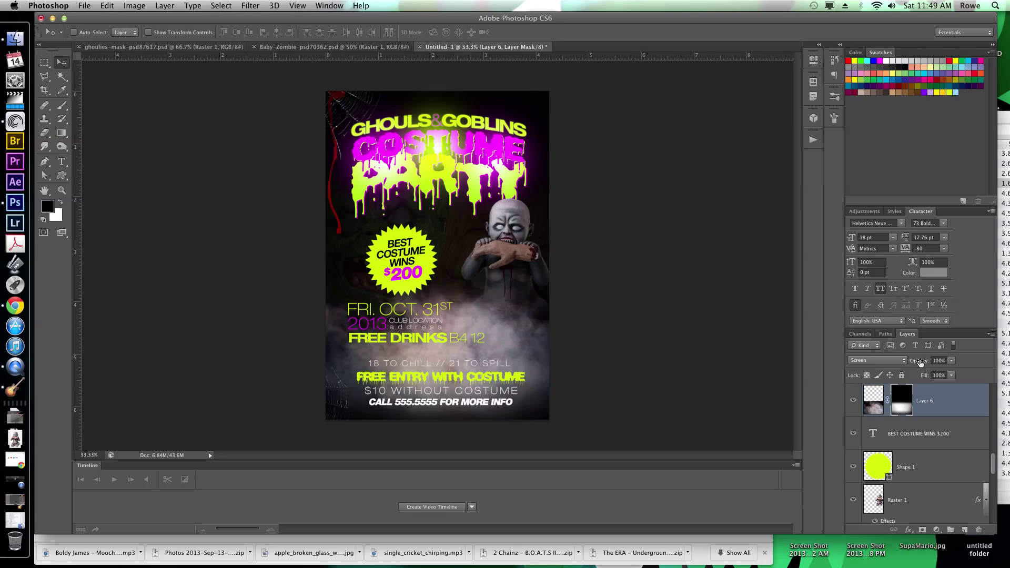
Step: Set the smoke layer's opacity to 70%
left_click_drag(919, 363, 912, 365)
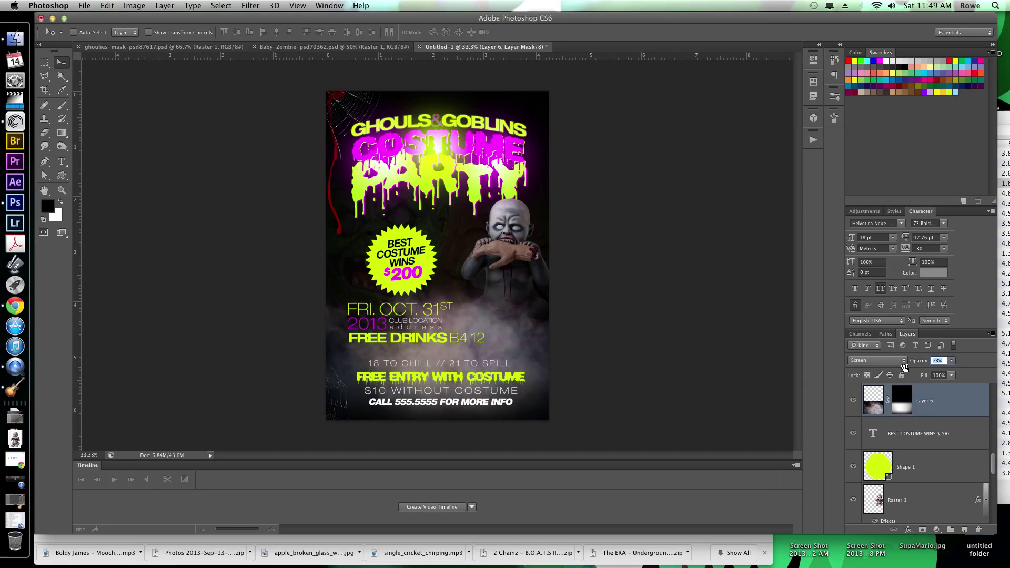
type("70")
key("Return")
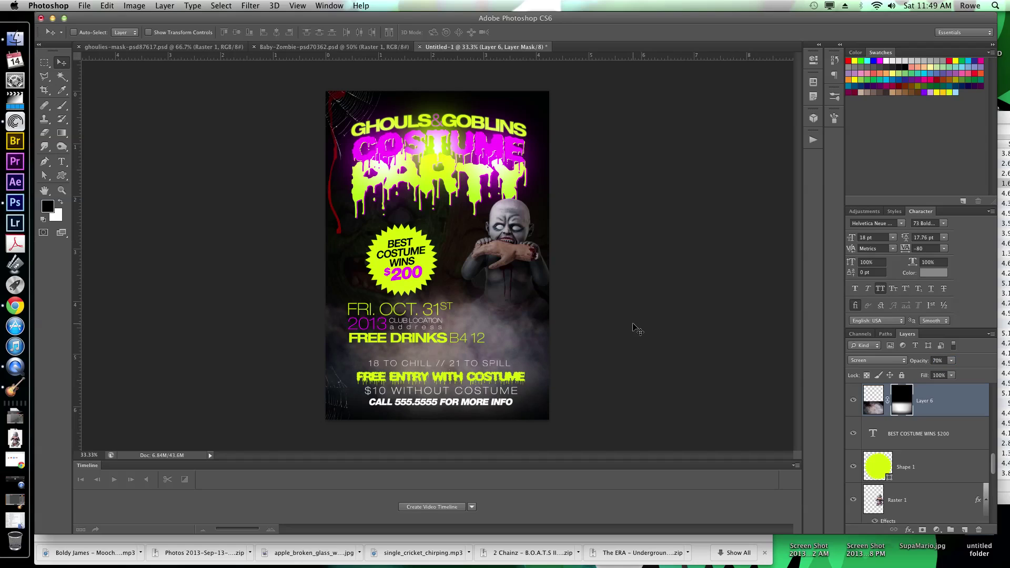
Step: Select the FREE DRINKS B4 12, fri. Oct. 31st, Club Location address and 2013 text layers and move them down about 0.21 in
left_click(377, 343, "super")
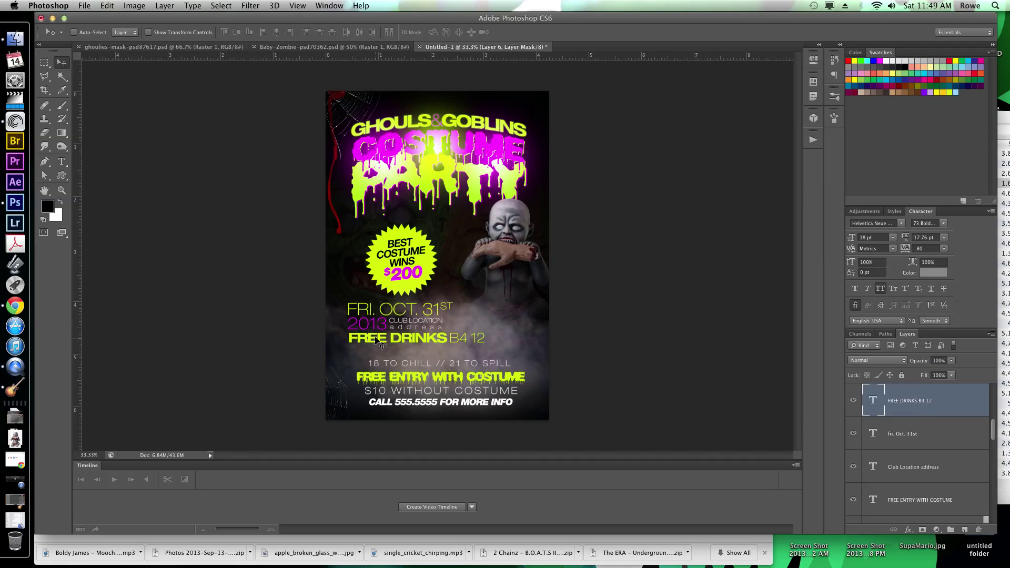
left_click(419, 325, "shift+super")
left_click(416, 327, "shift+super")
left_click(396, 327, "shift+super")
key("shift+Down")
key("shift+Down")
key("shift+Down")
key("shift+Down")
key("shift+Down")
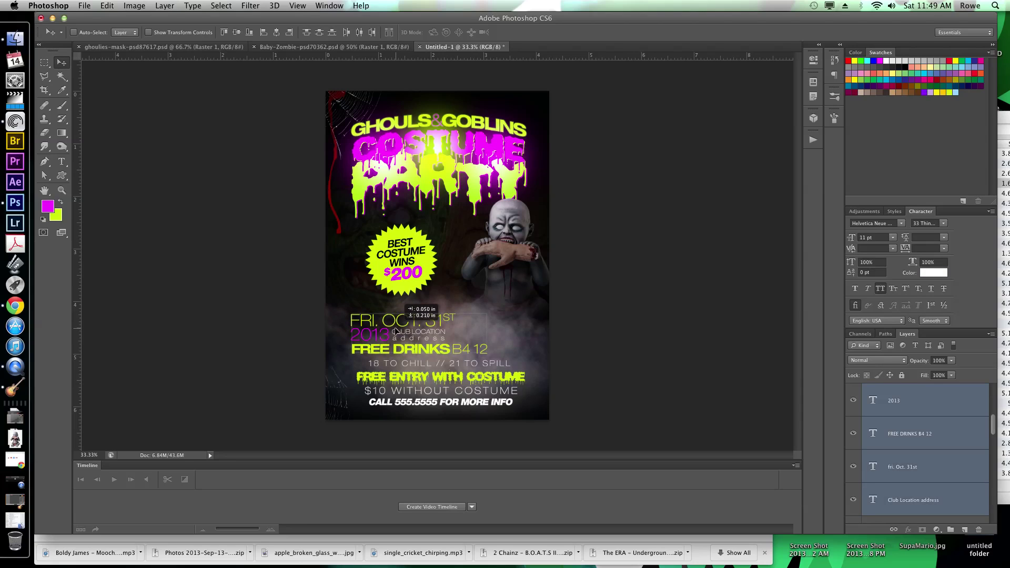